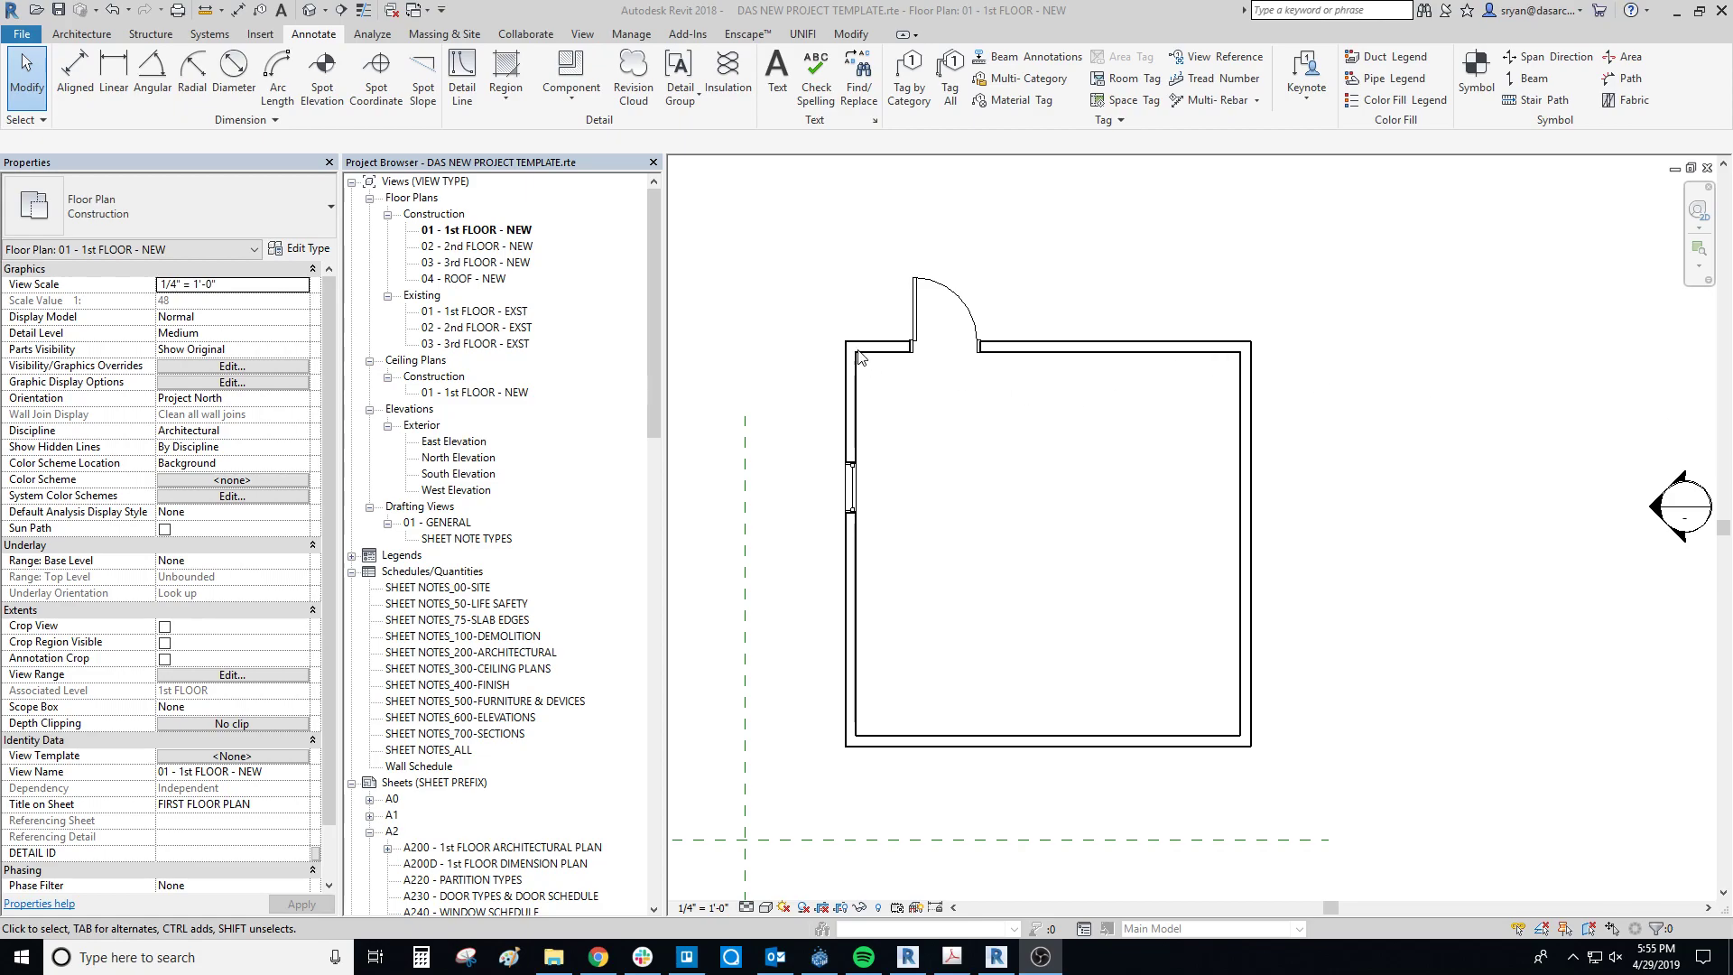
# - Place one !DAS_Symbol_Keynote keynote symbol without leaders inside the room, below the door, dismissing the save reminder
pyautogui.moveTo(1046, 292); pyautogui.dragTo(1095, 278, button='middle')
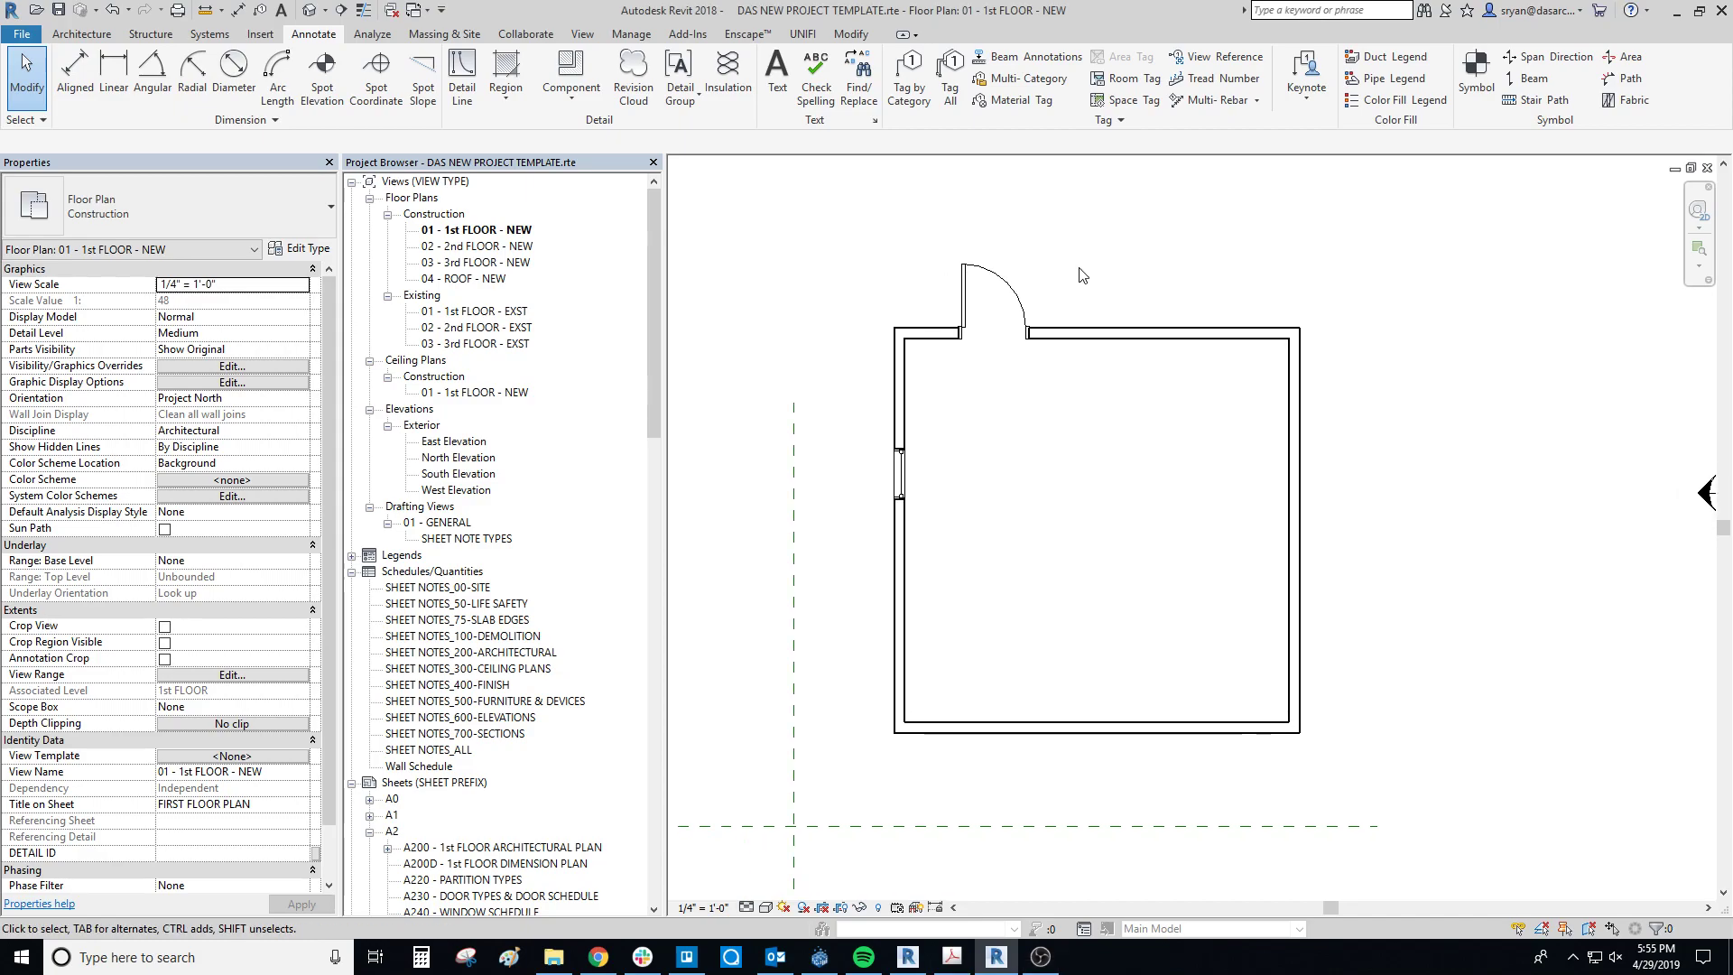
pyautogui.moveTo(1083, 265); pyautogui.dragTo(1092, 263, button='middle')
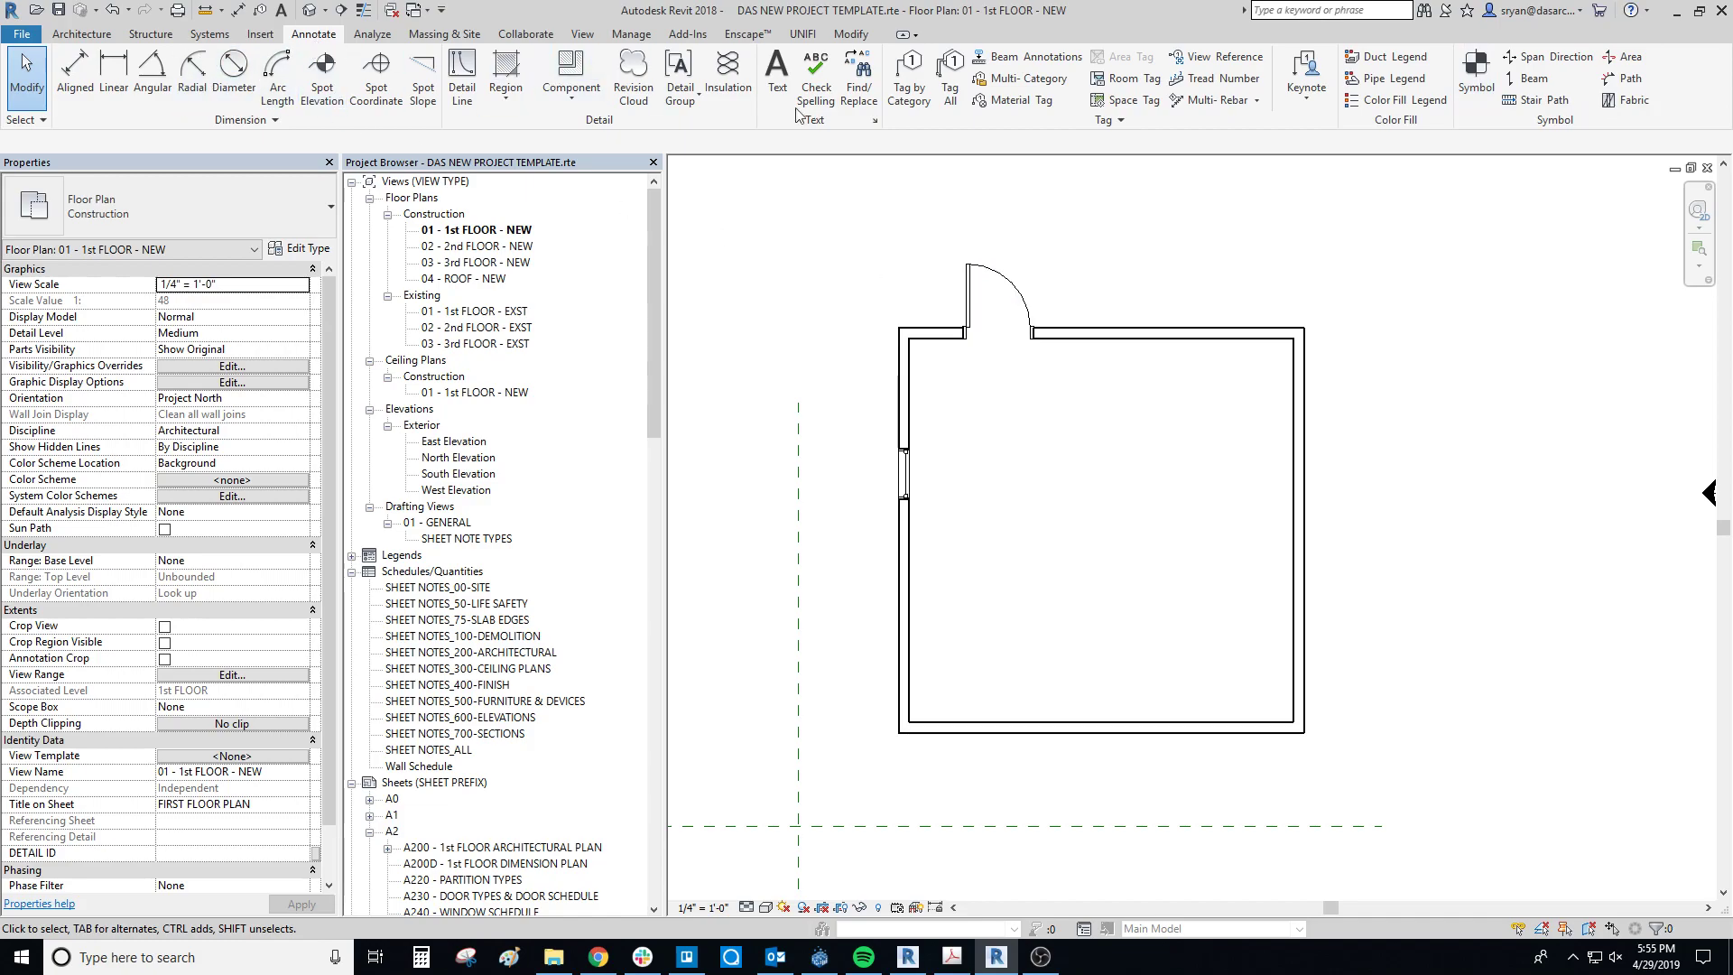
pyautogui.click(1476, 70)
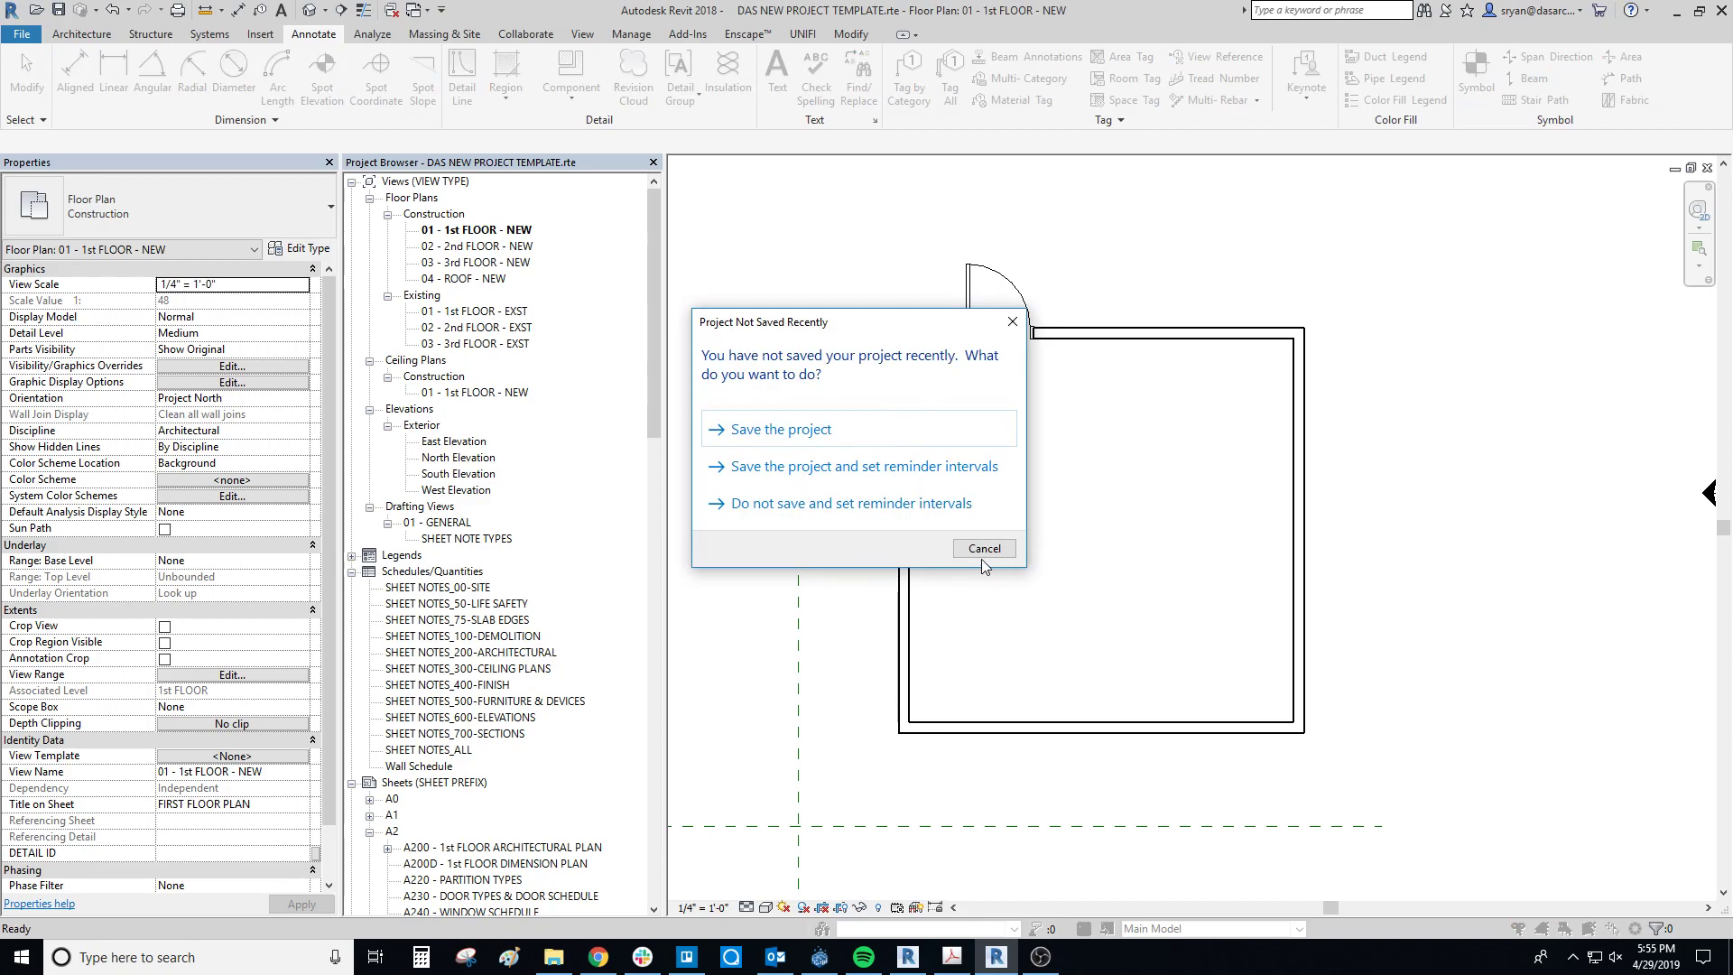
pyautogui.click(982, 549)
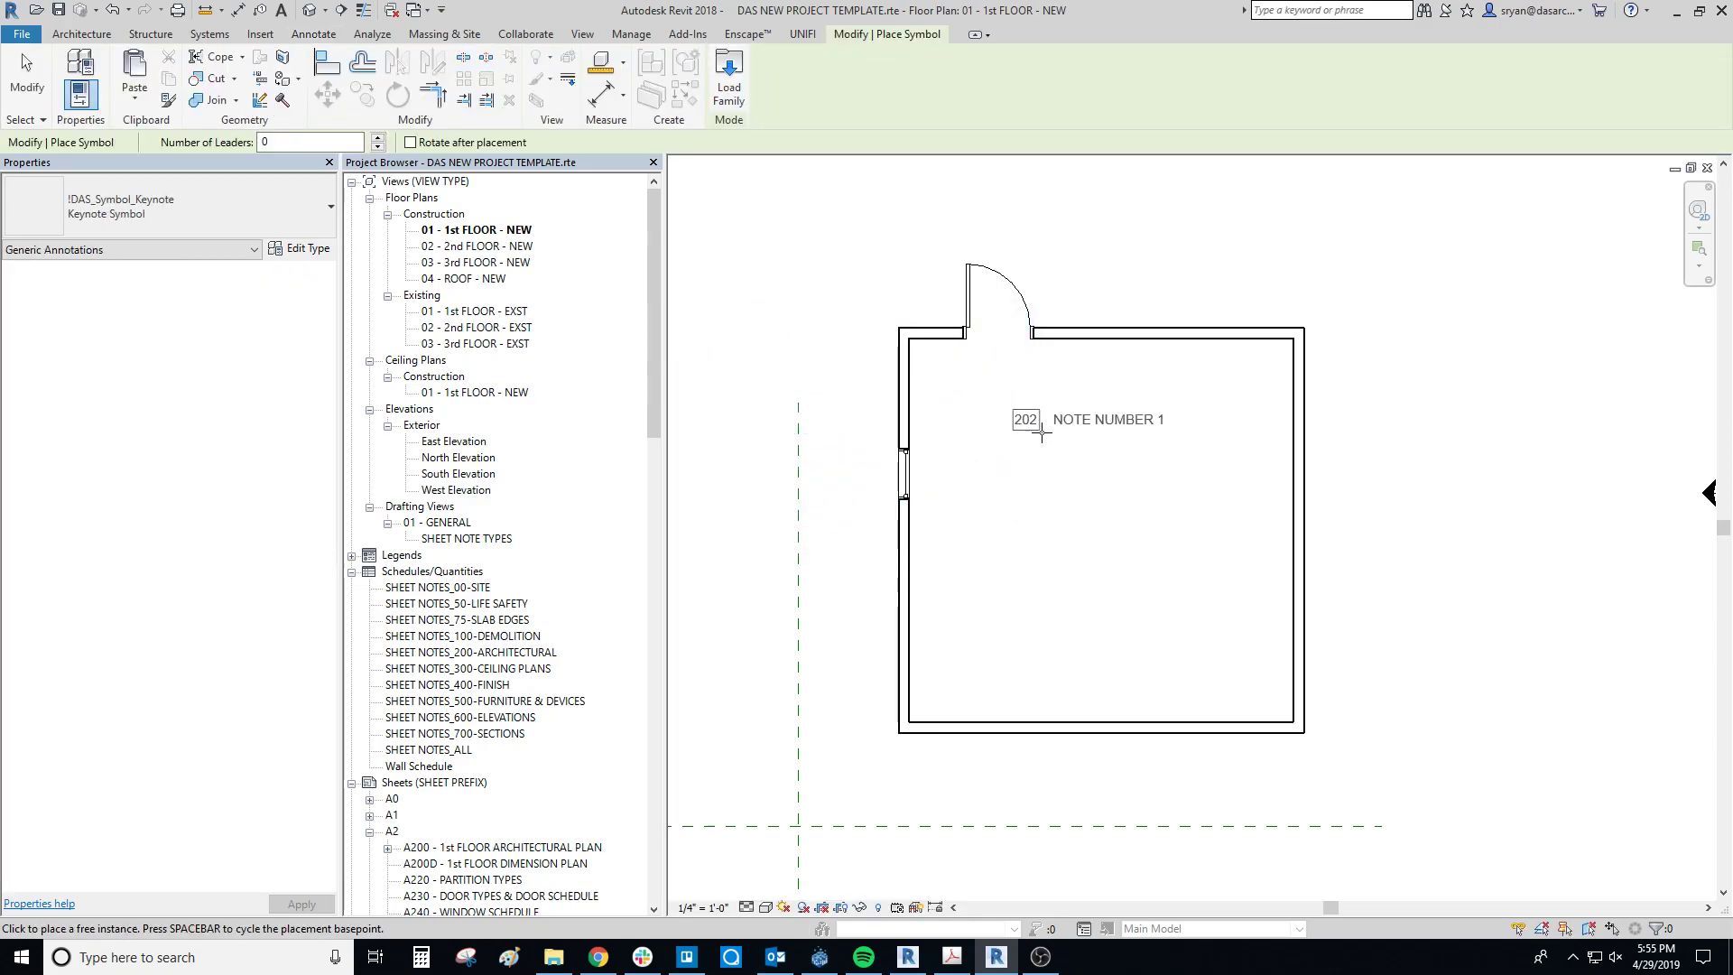
pyautogui.click(210, 204)
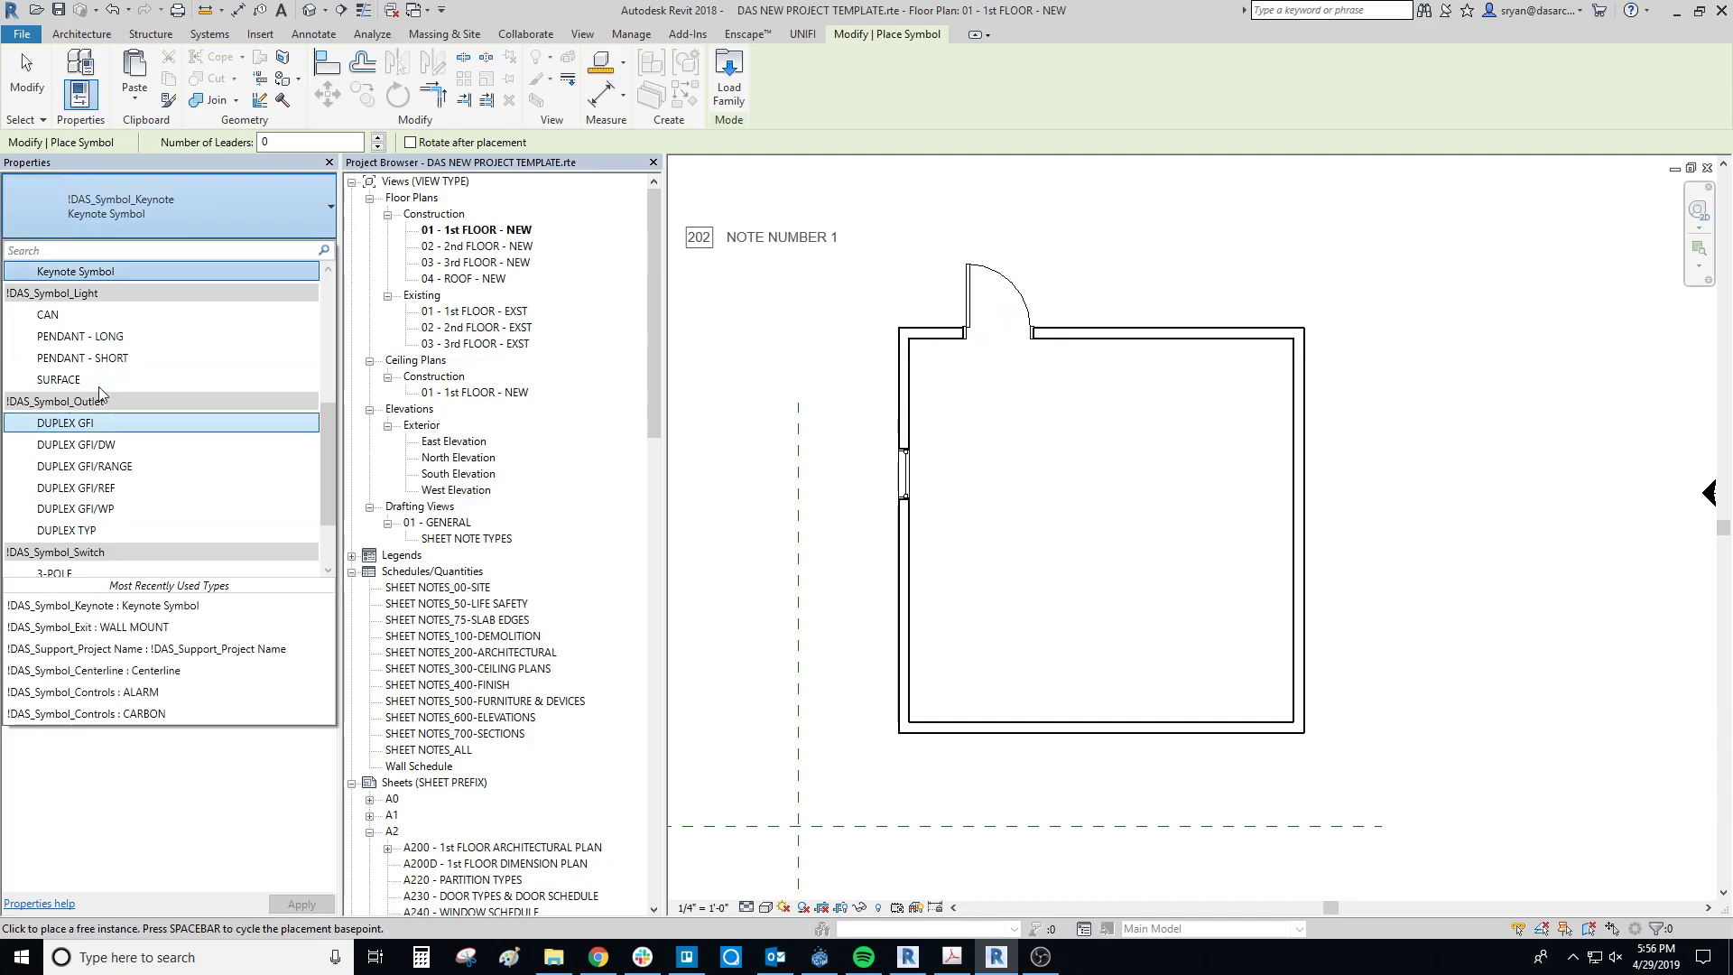
pyautogui.scroll(2, 97, 313)
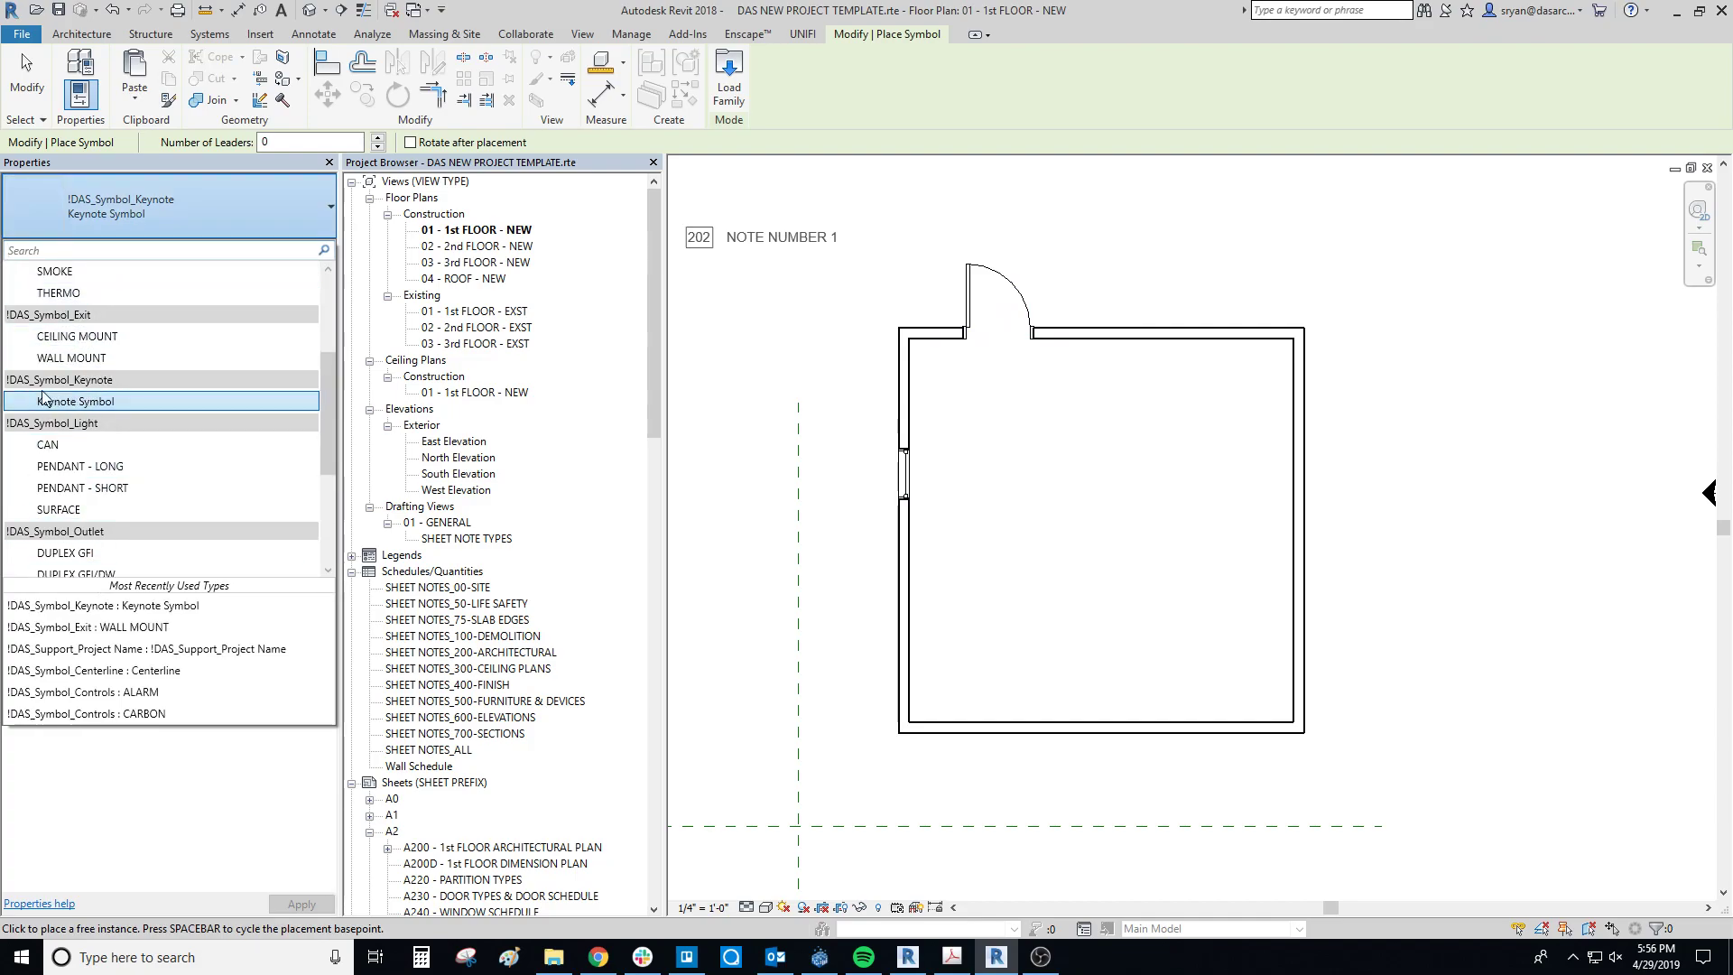
pyautogui.moveTo(13, 397); pyautogui.dragTo(27, 386)
pyautogui.click(87, 403)
pyautogui.click(987, 423)
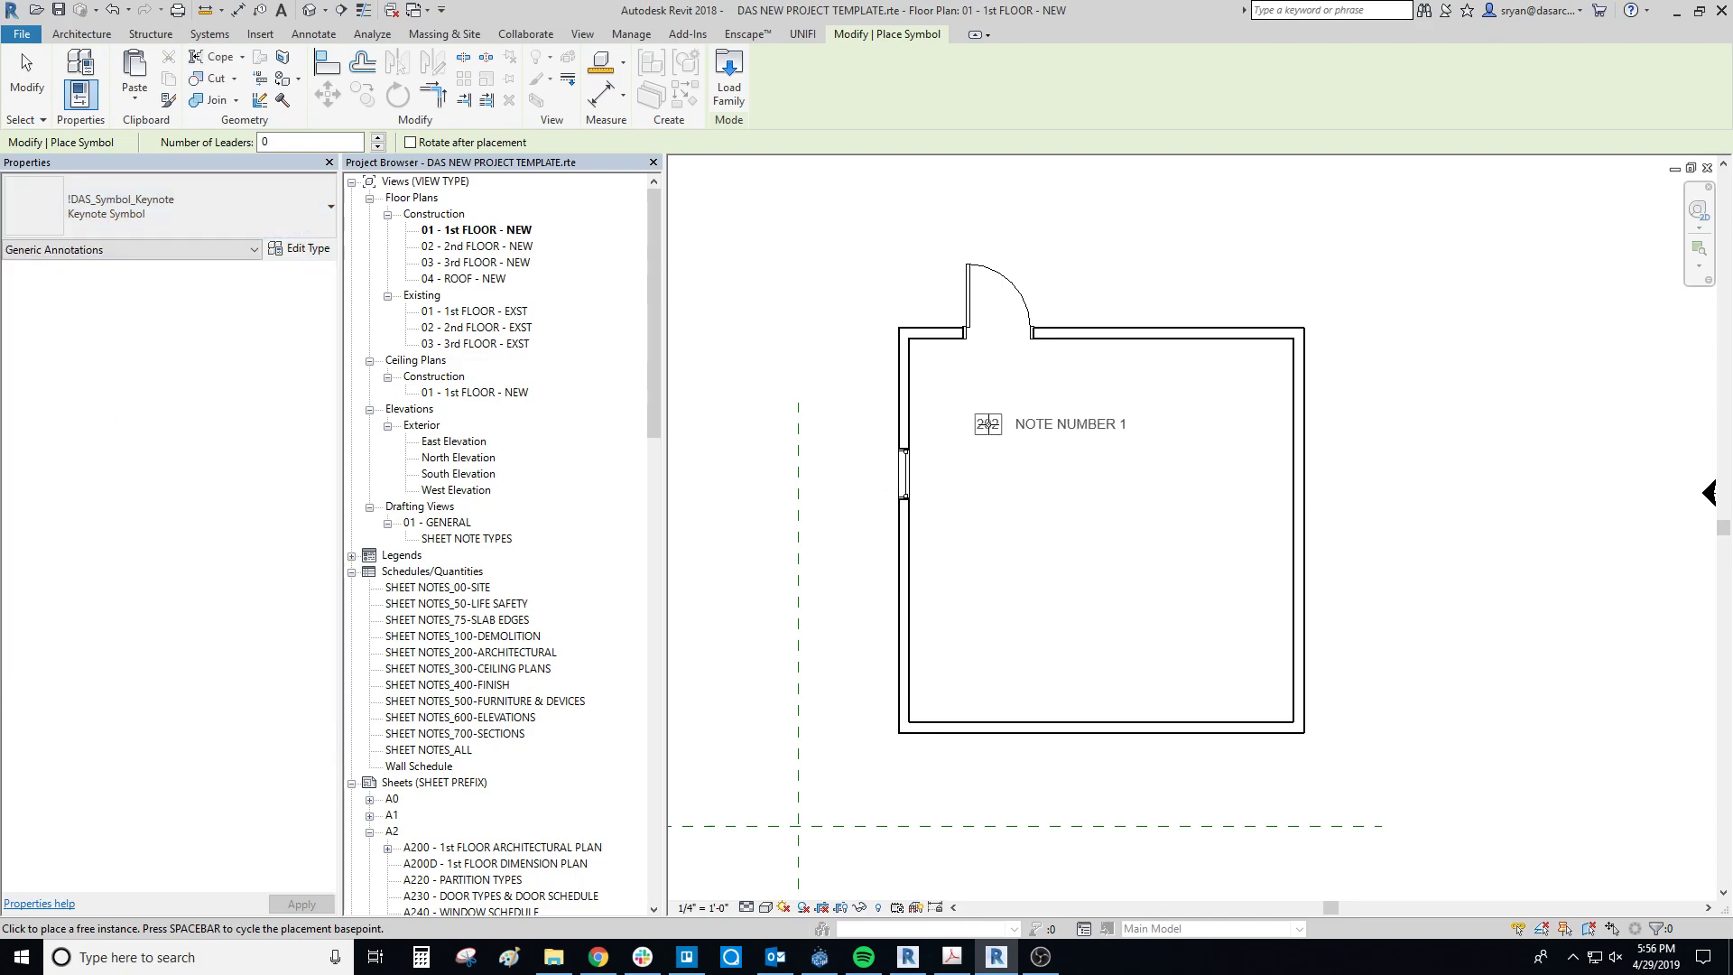
pyautogui.scroll(2, 1038, 460)
pyautogui.press('Escape')
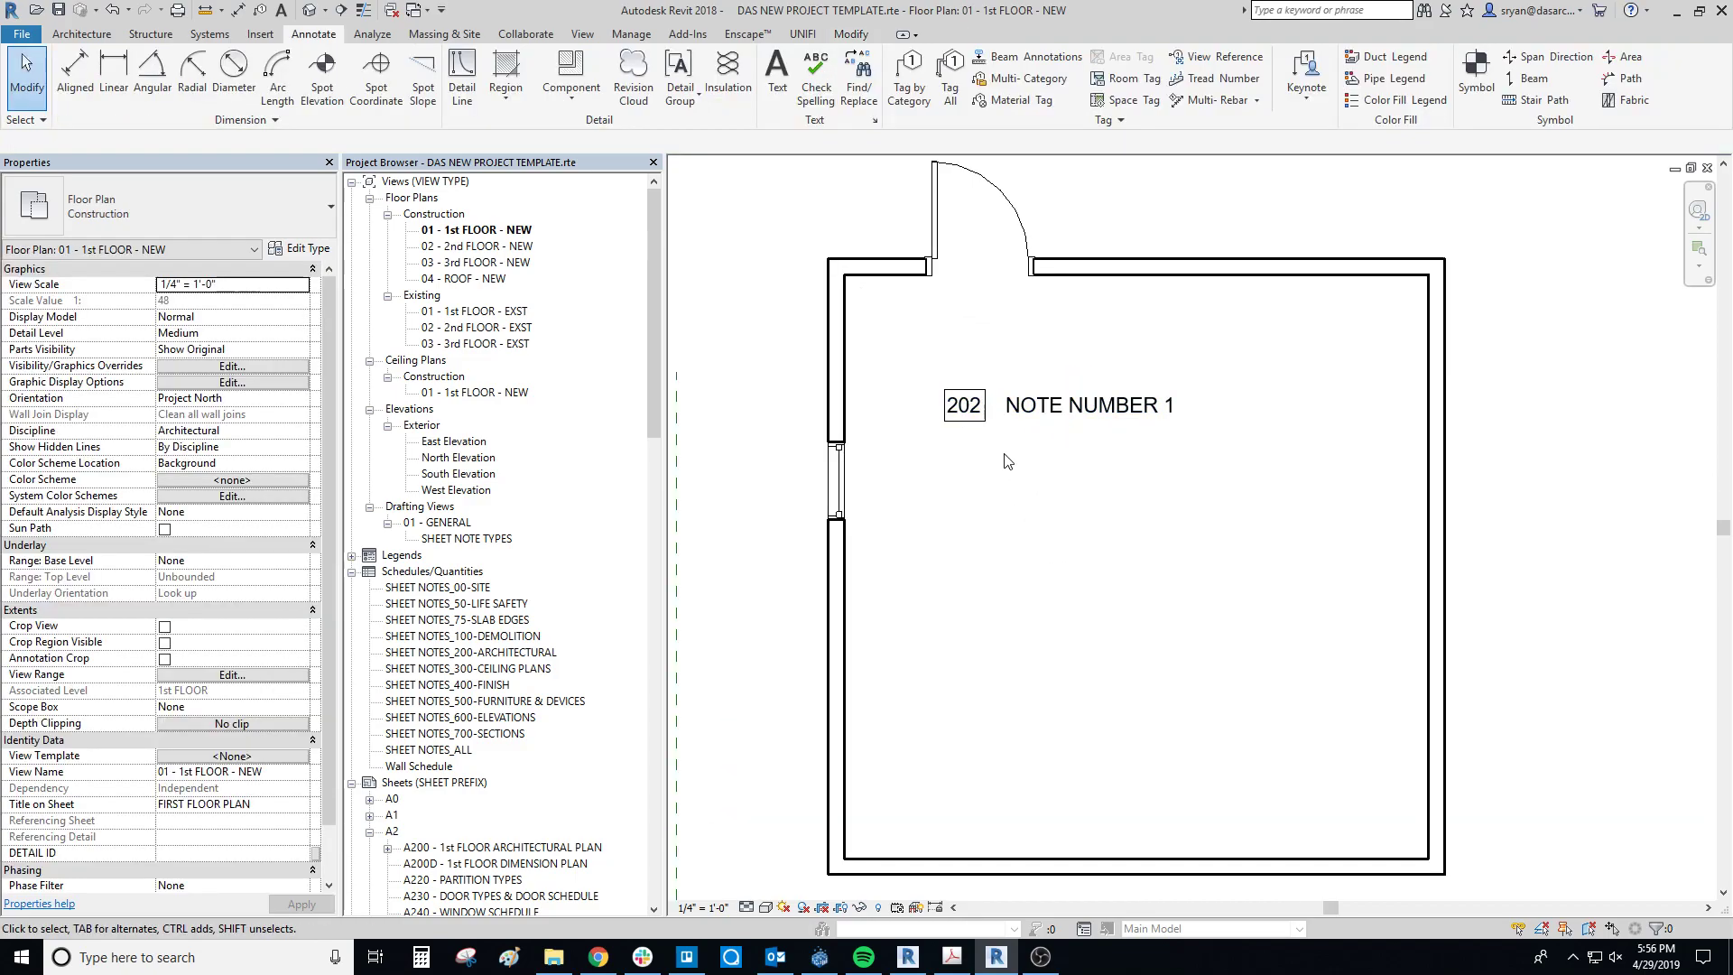
# - Add a leader to the placed keynote and pull its arrowhead to the inner face of the room's window wall
pyautogui.click(983, 433)
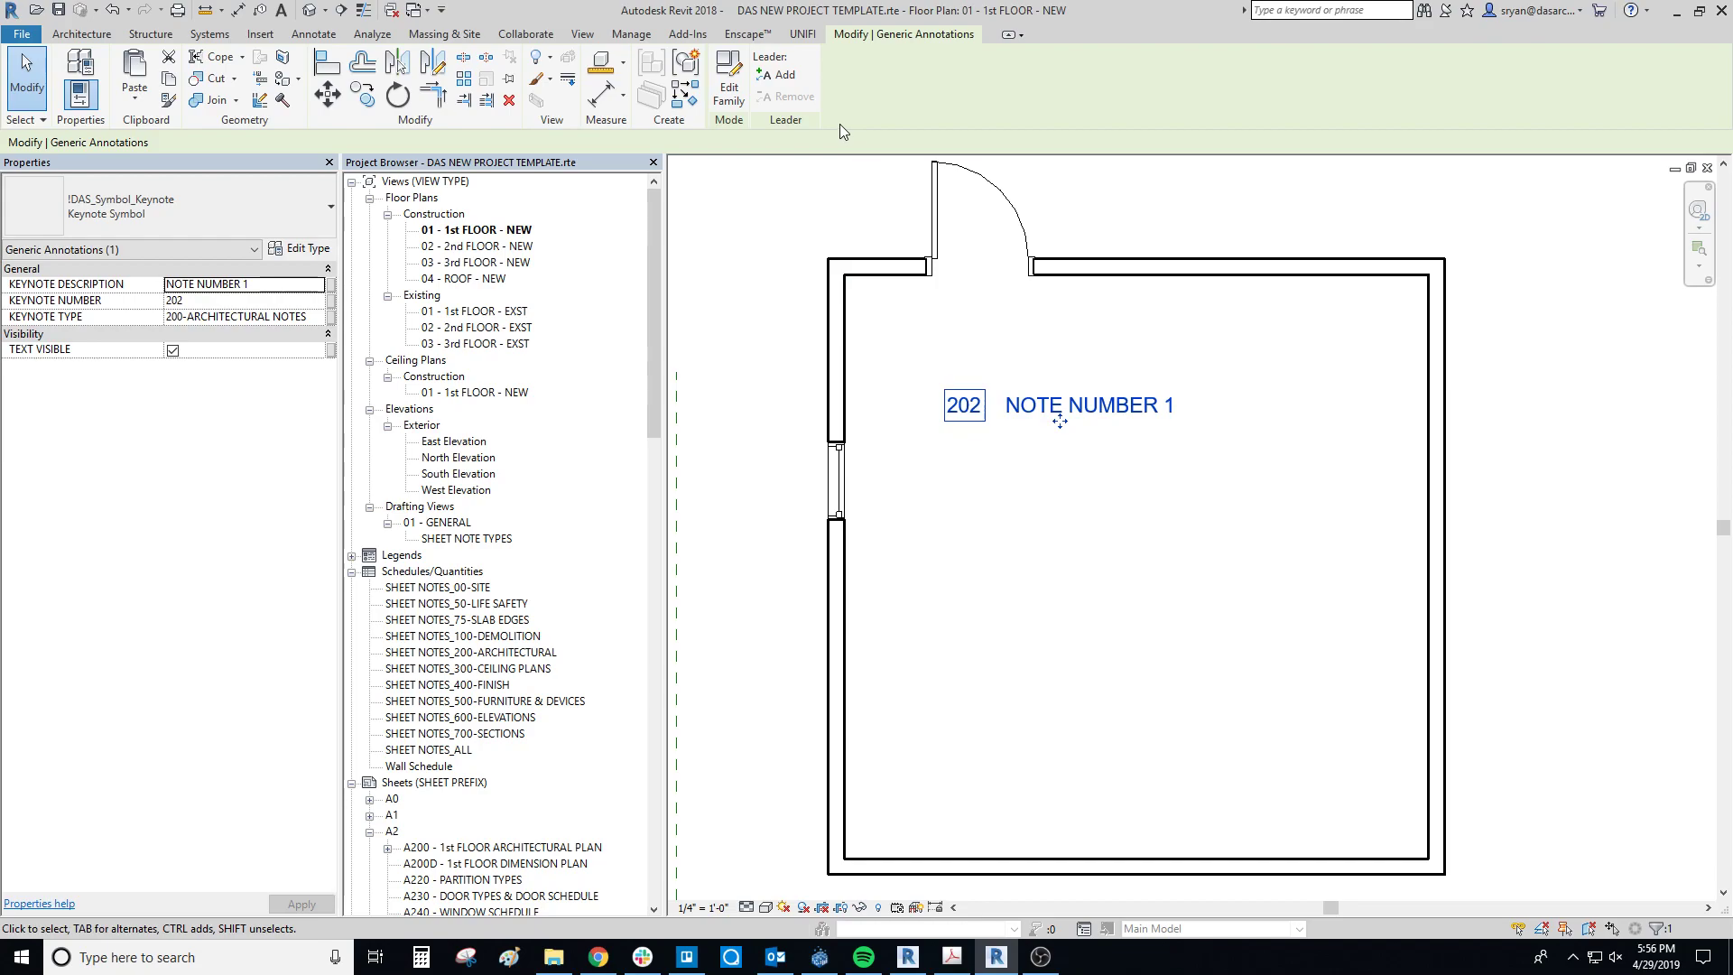
pyautogui.click(791, 83)
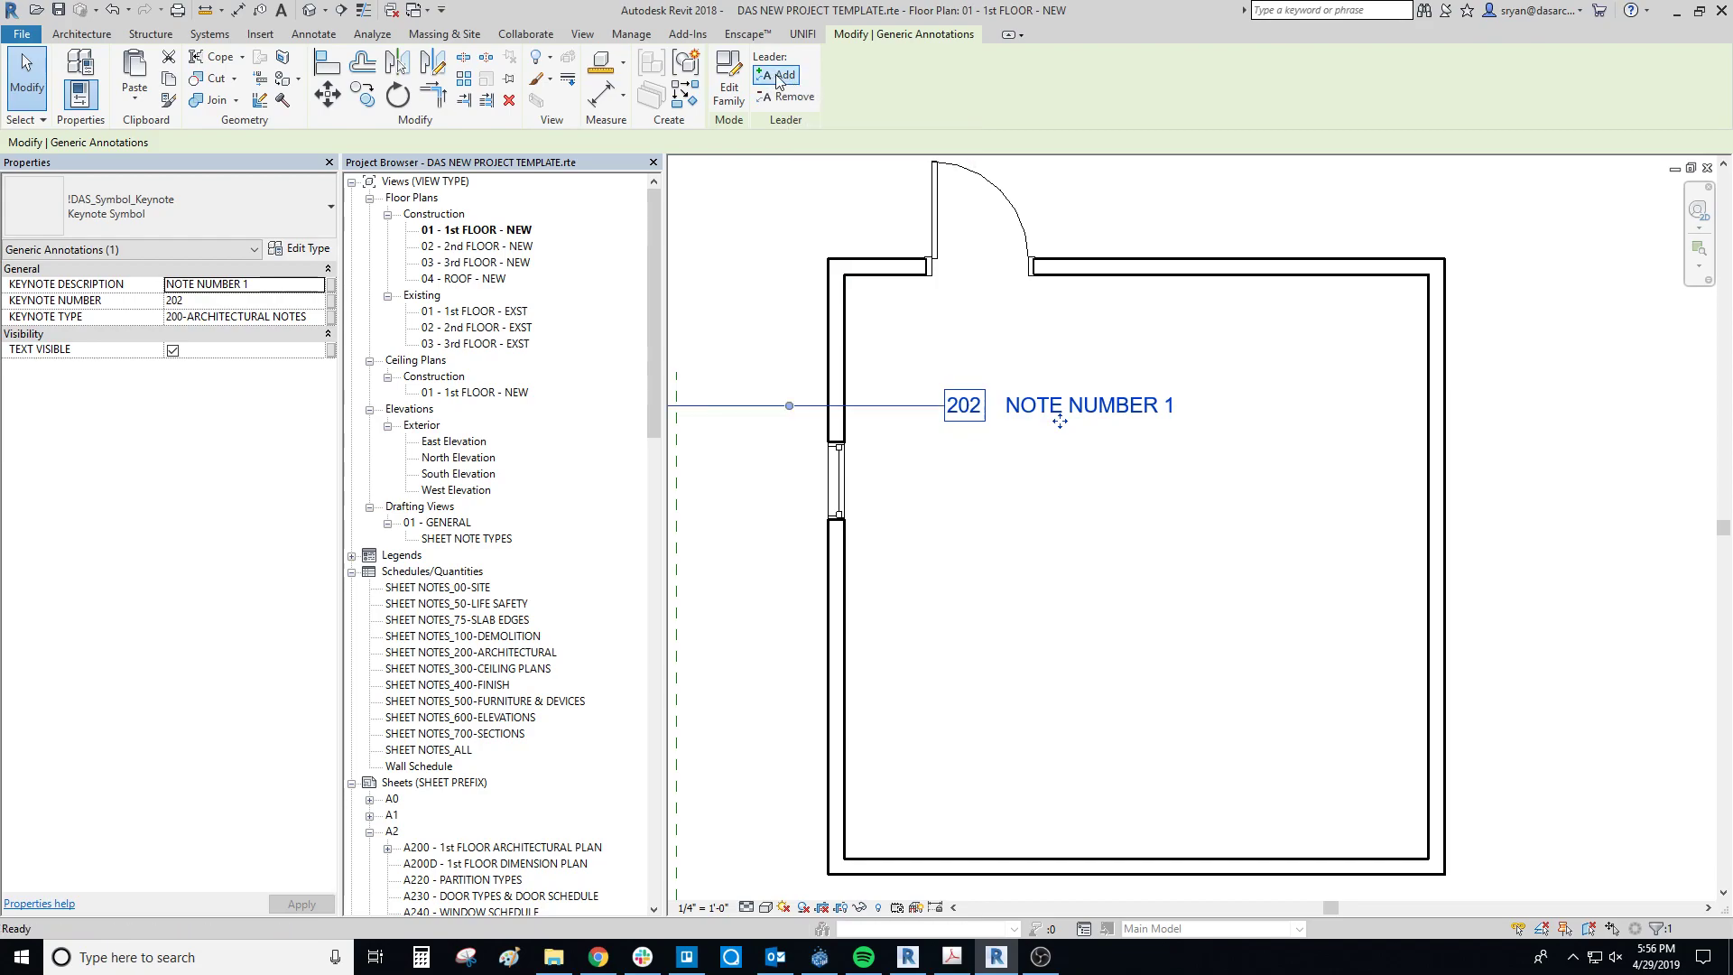
pyautogui.moveTo(810, 397); pyautogui.dragTo(1098, 406, button='middle')
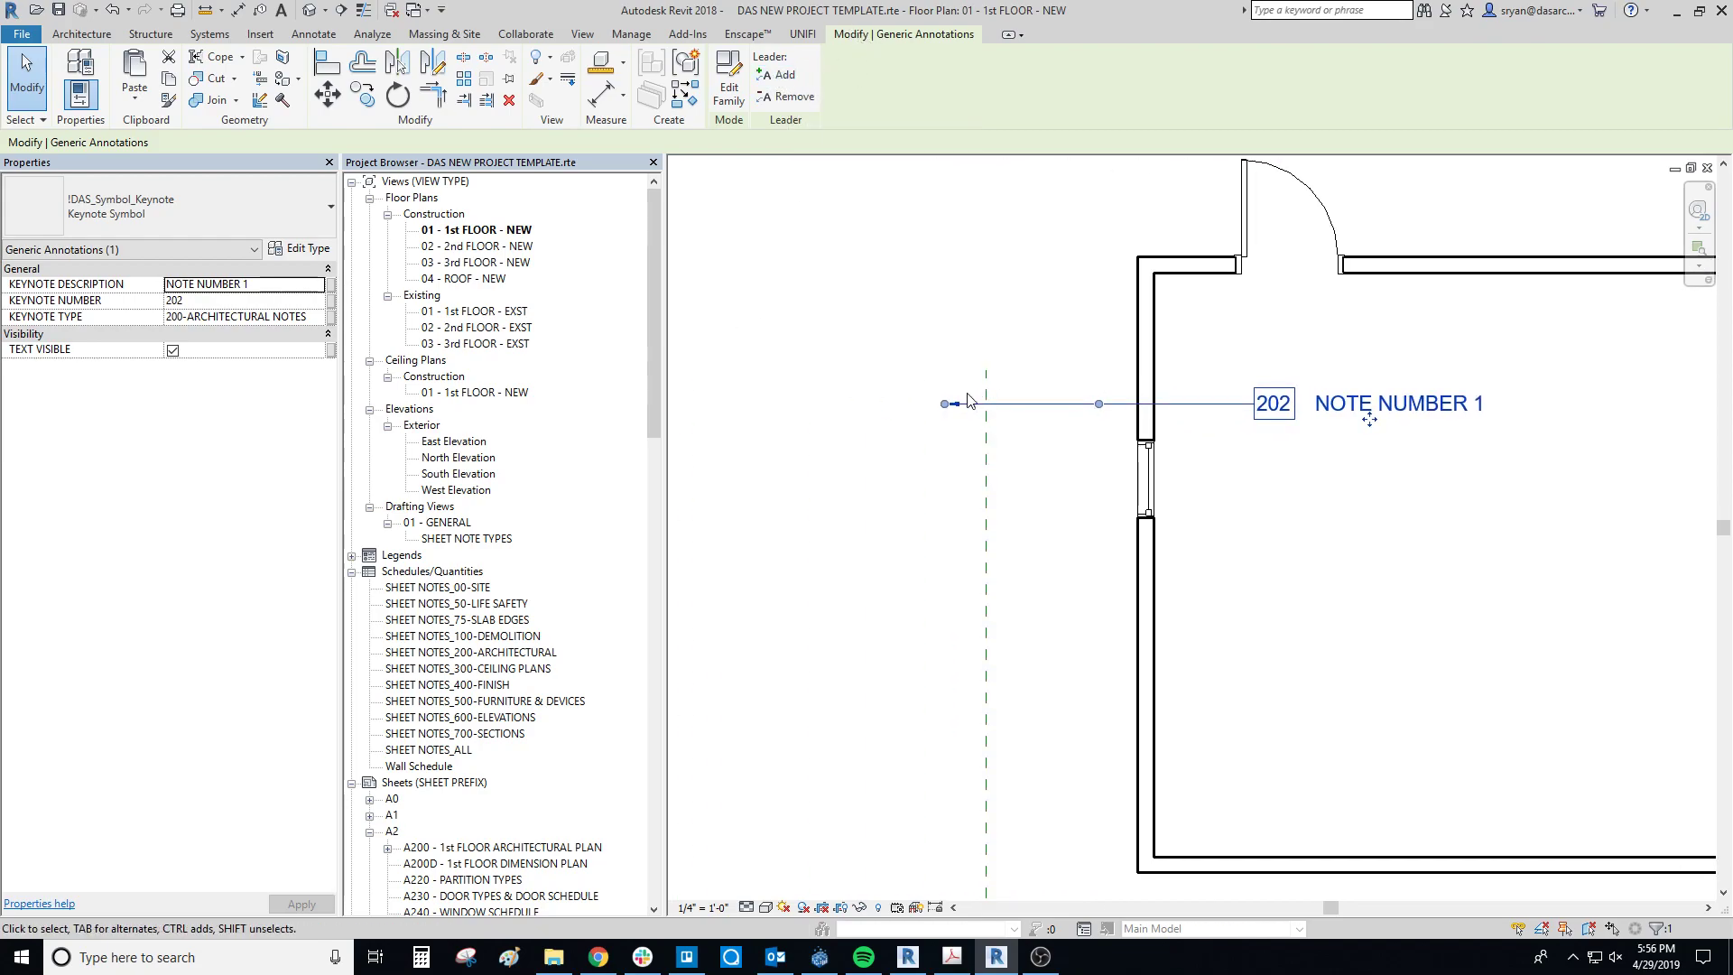
pyautogui.moveTo(1099, 407); pyautogui.dragTo(1157, 406)
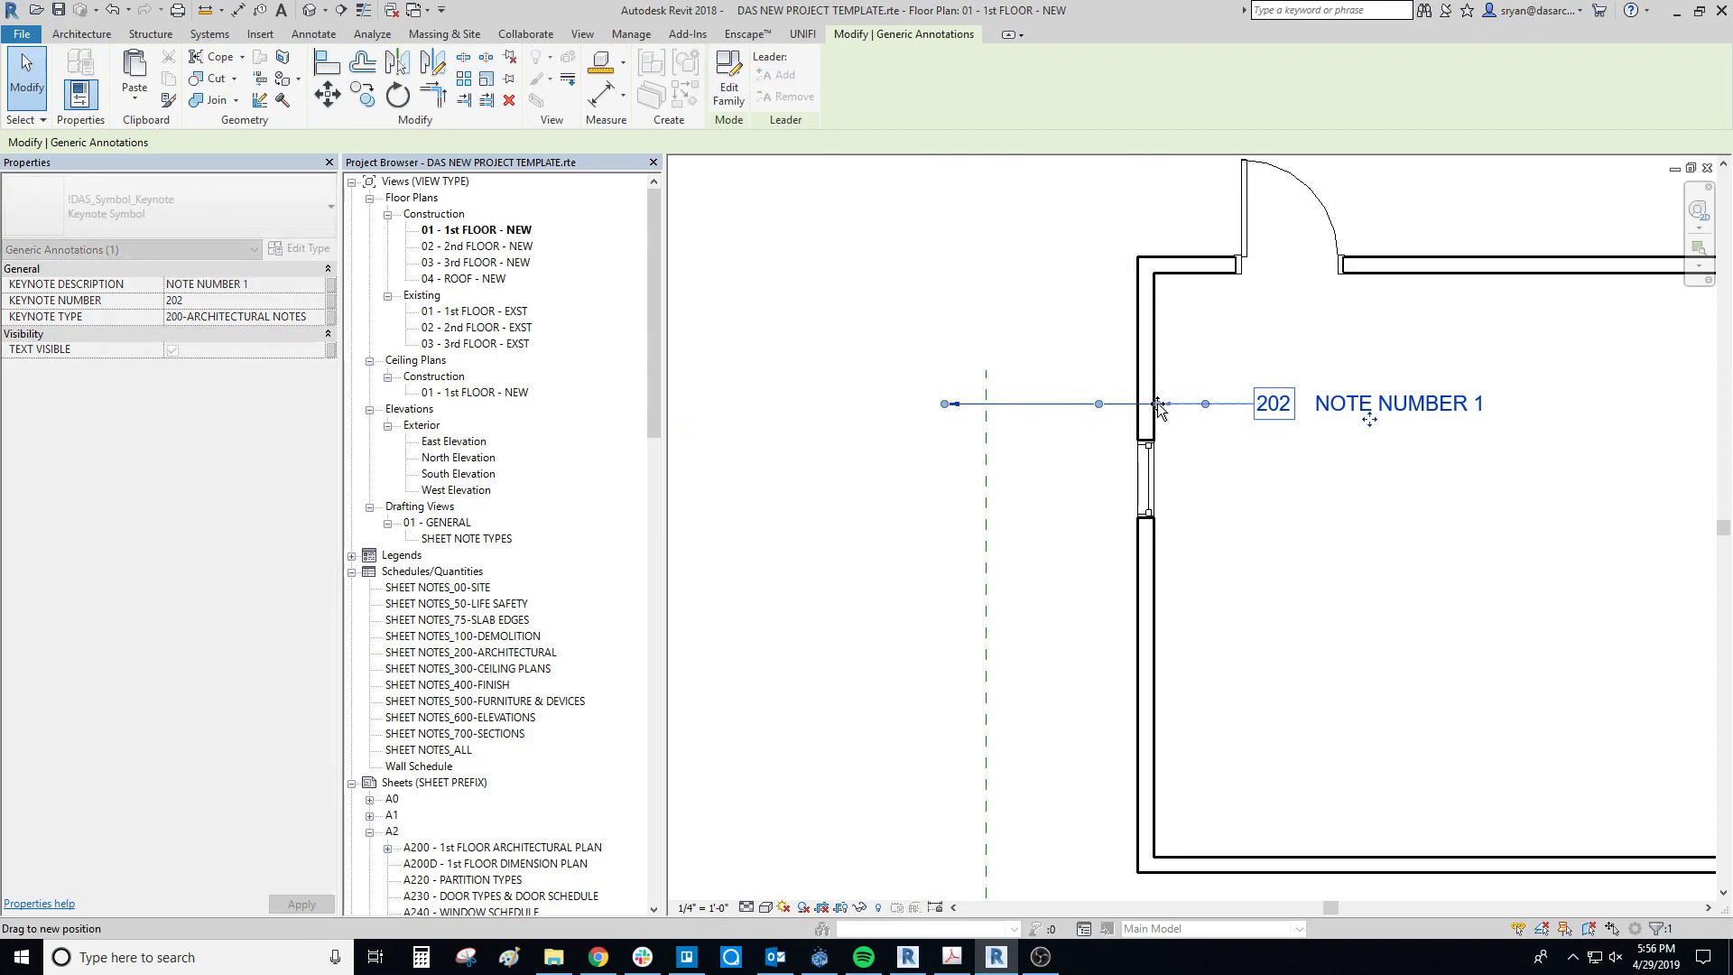
pyautogui.moveTo(1157, 416); pyautogui.dragTo(1002, 426, button='middle')
pyautogui.click(1213, 499)
pyautogui.scroll(2, 1087, 514)
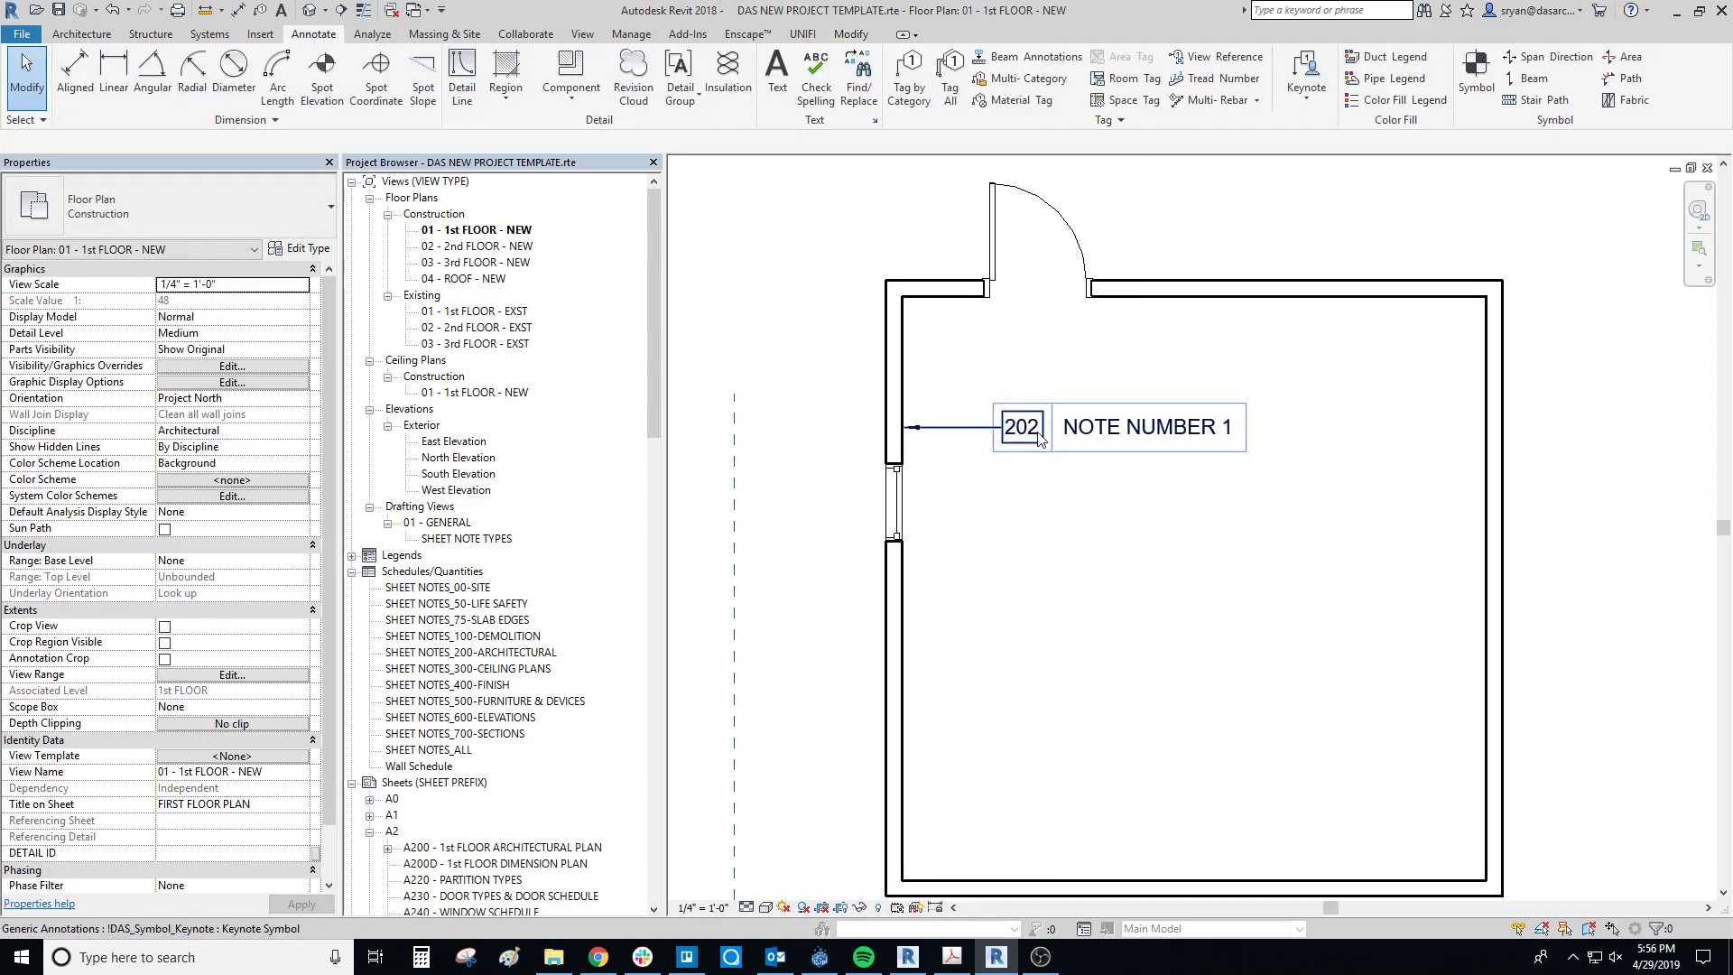
# - Examine the placed keynote's number, description and leader, and the list of SHEET NOTES schedules in the project
pyautogui.moveTo(1086, 514); pyautogui.dragTo(1026, 519, button='middle')
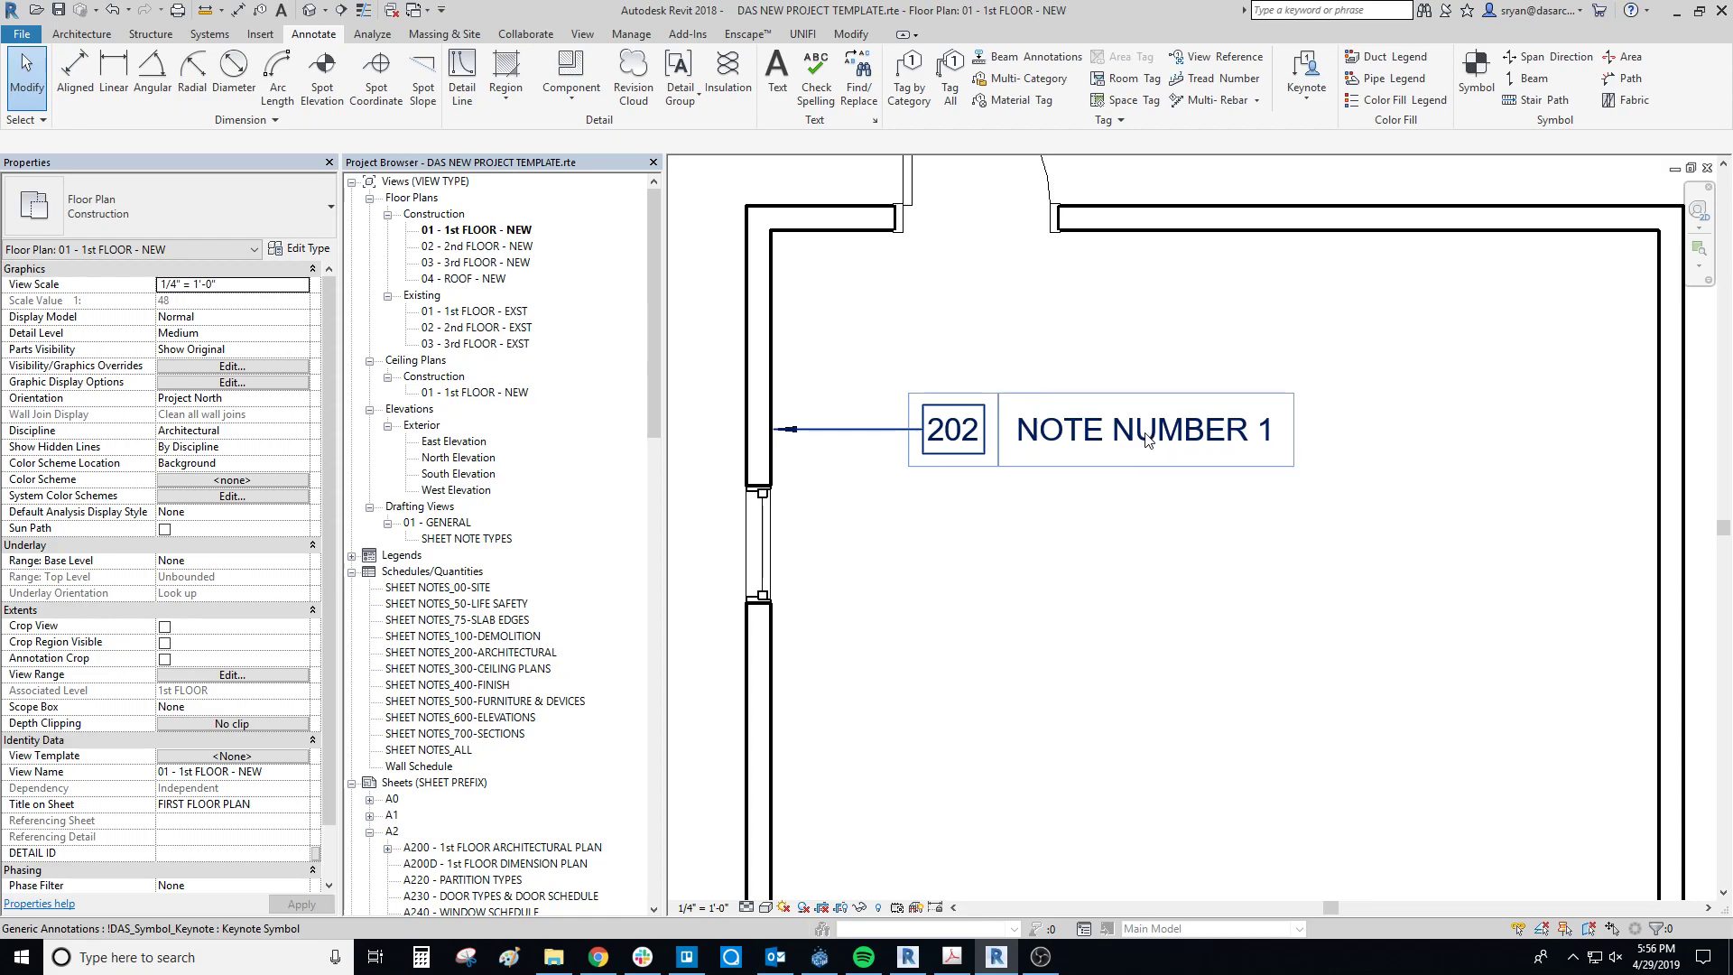
pyautogui.moveTo(1135, 437); pyautogui.dragTo(1153, 424, button='middle')
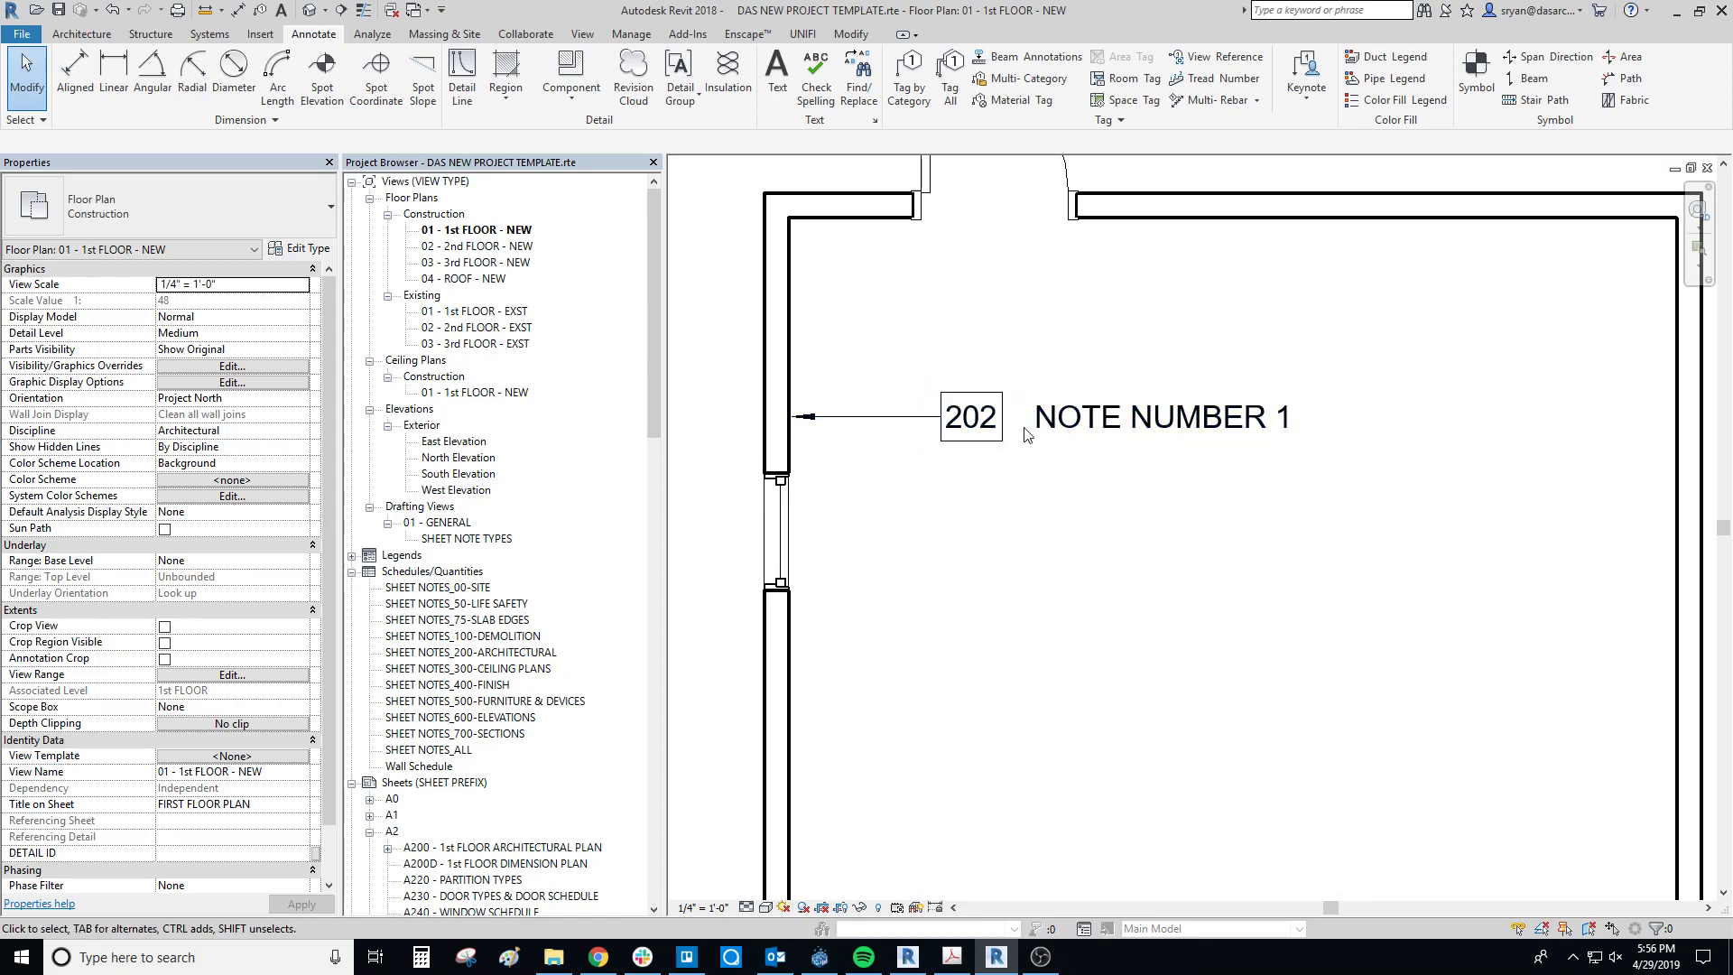
pyautogui.moveTo(1065, 572); pyautogui.dragTo(1156, 503, button='middle')
pyautogui.scroll(-1, 1020, 343)
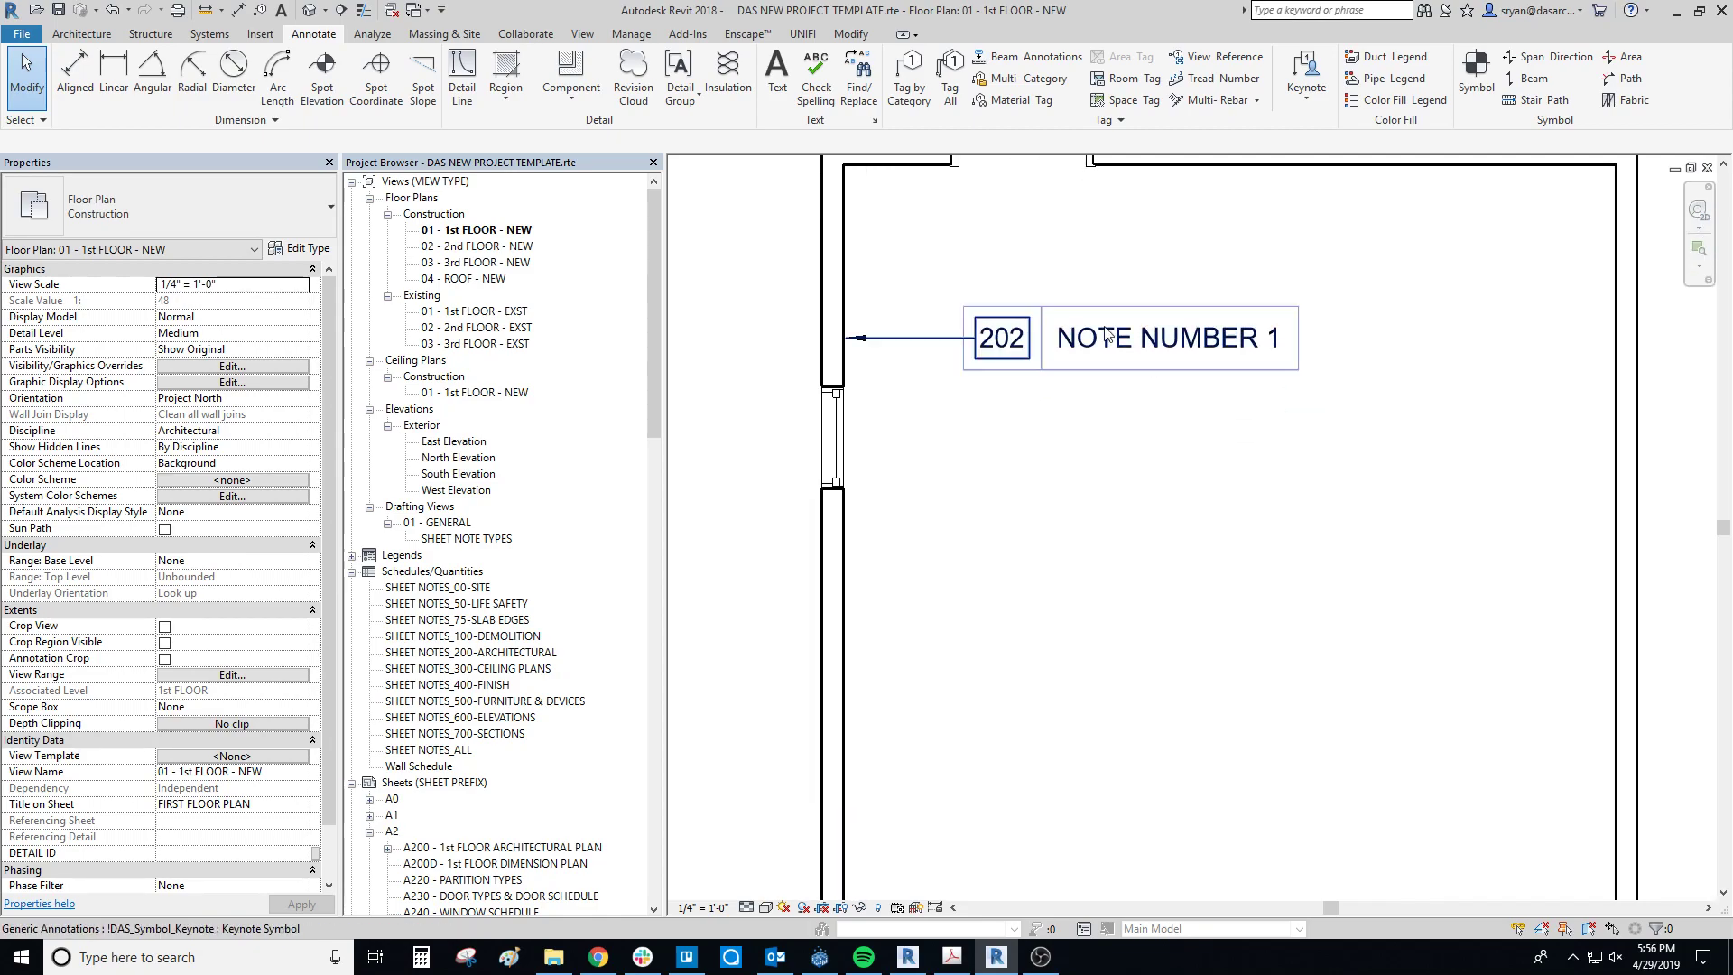
pyautogui.moveTo(1000, 343); pyautogui.dragTo(1017, 362, button='middle')
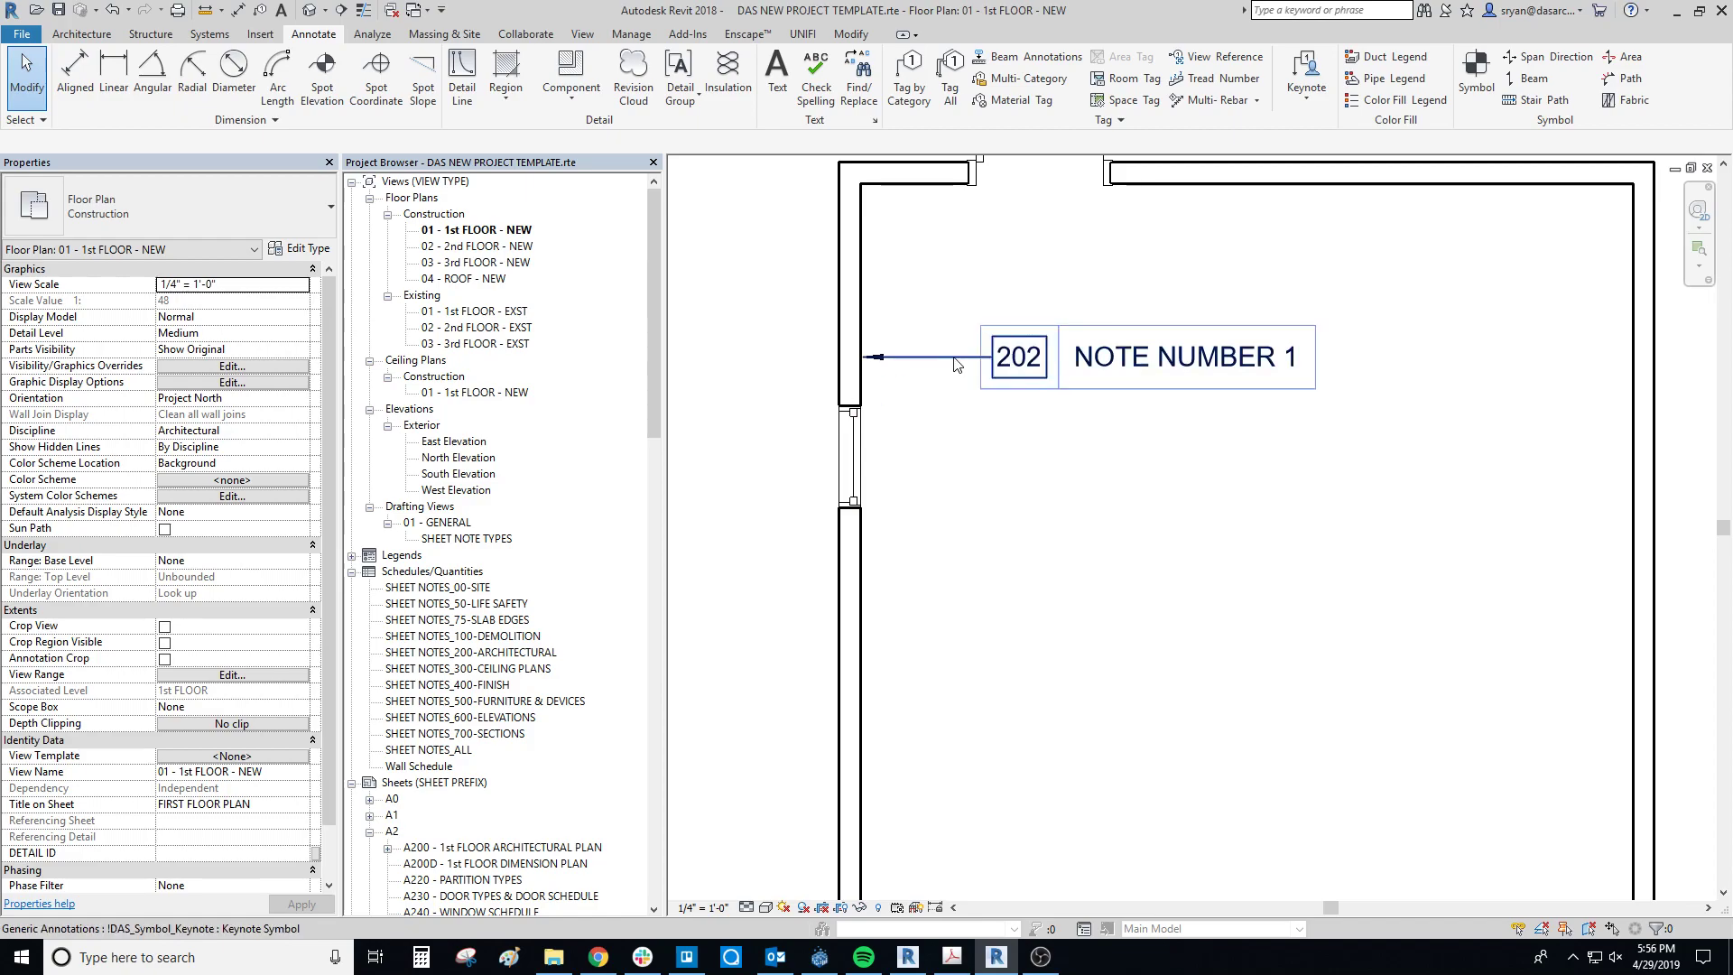
pyautogui.moveTo(945, 436); pyautogui.dragTo(917, 442, button='middle')
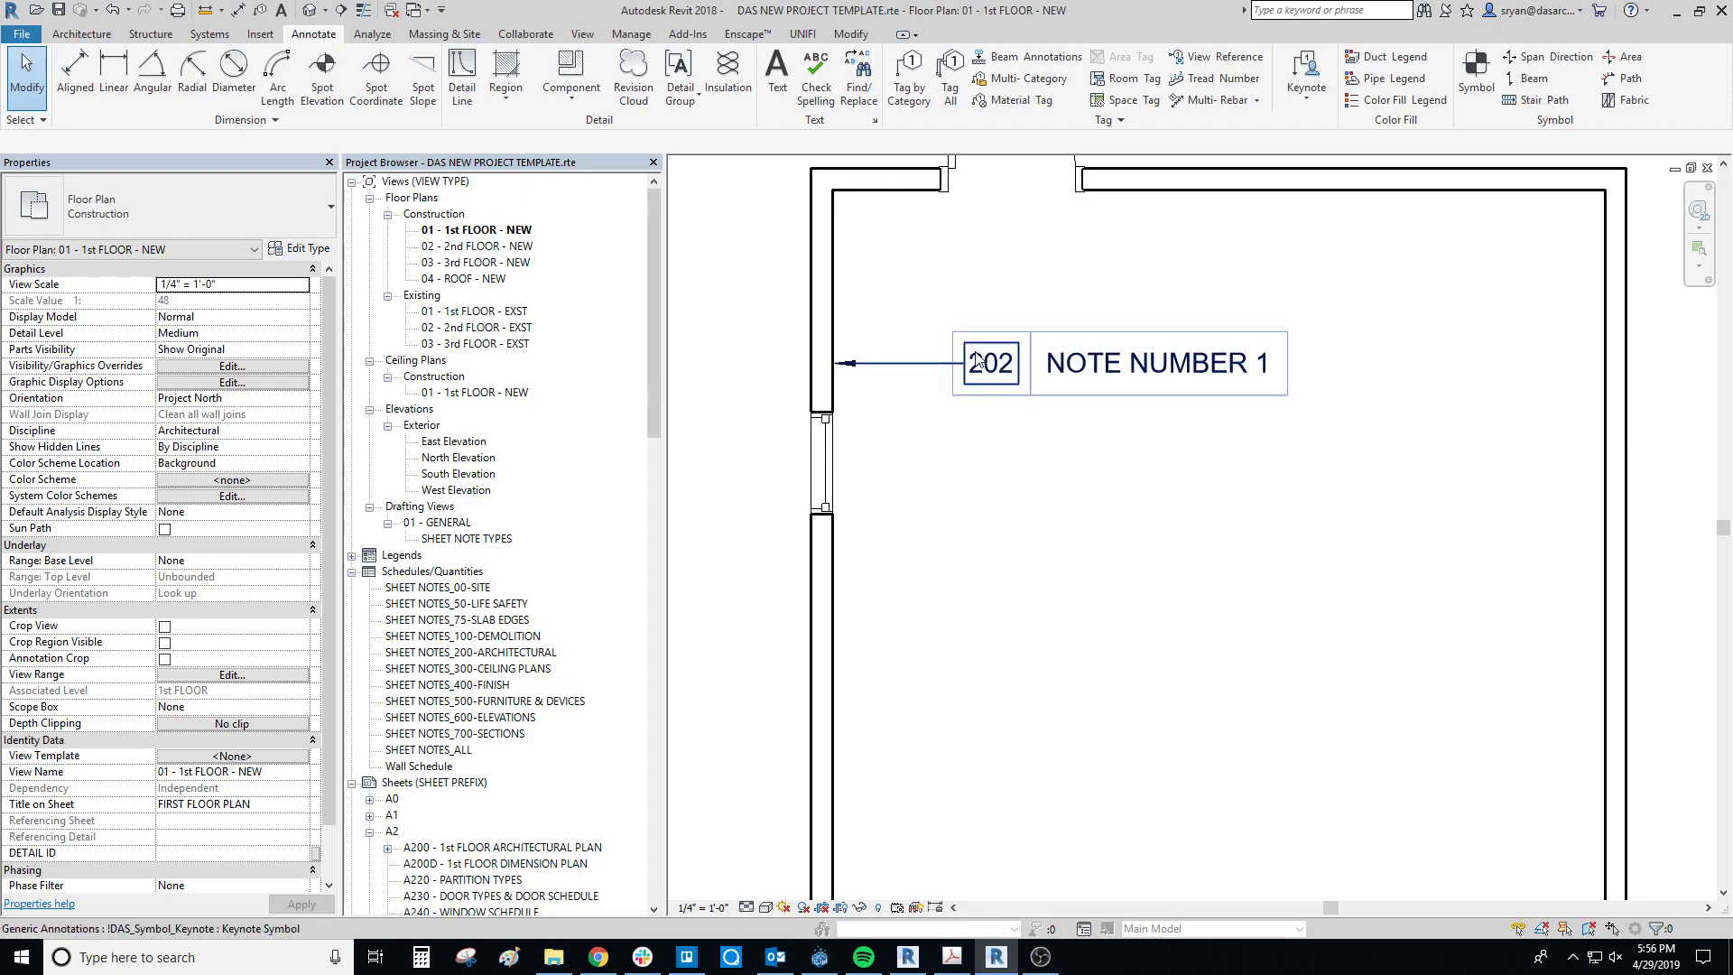
pyautogui.moveTo(986, 446); pyautogui.dragTo(948, 451, button='middle')
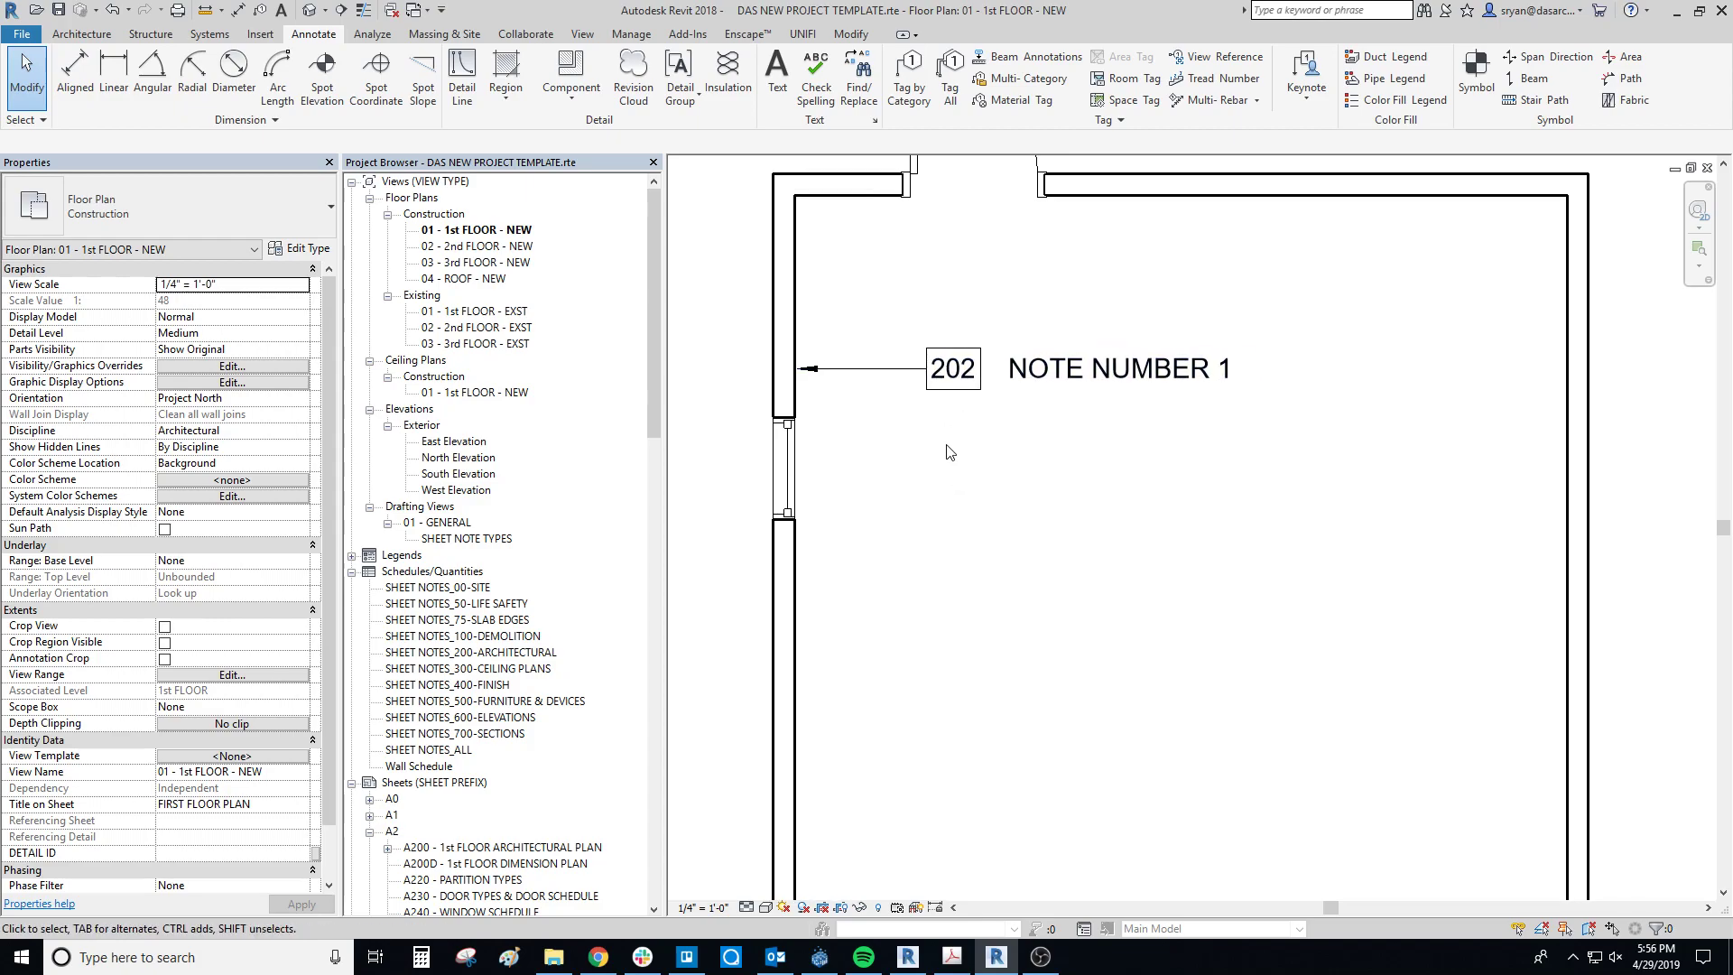
pyautogui.scroll(-3, 486, 596)
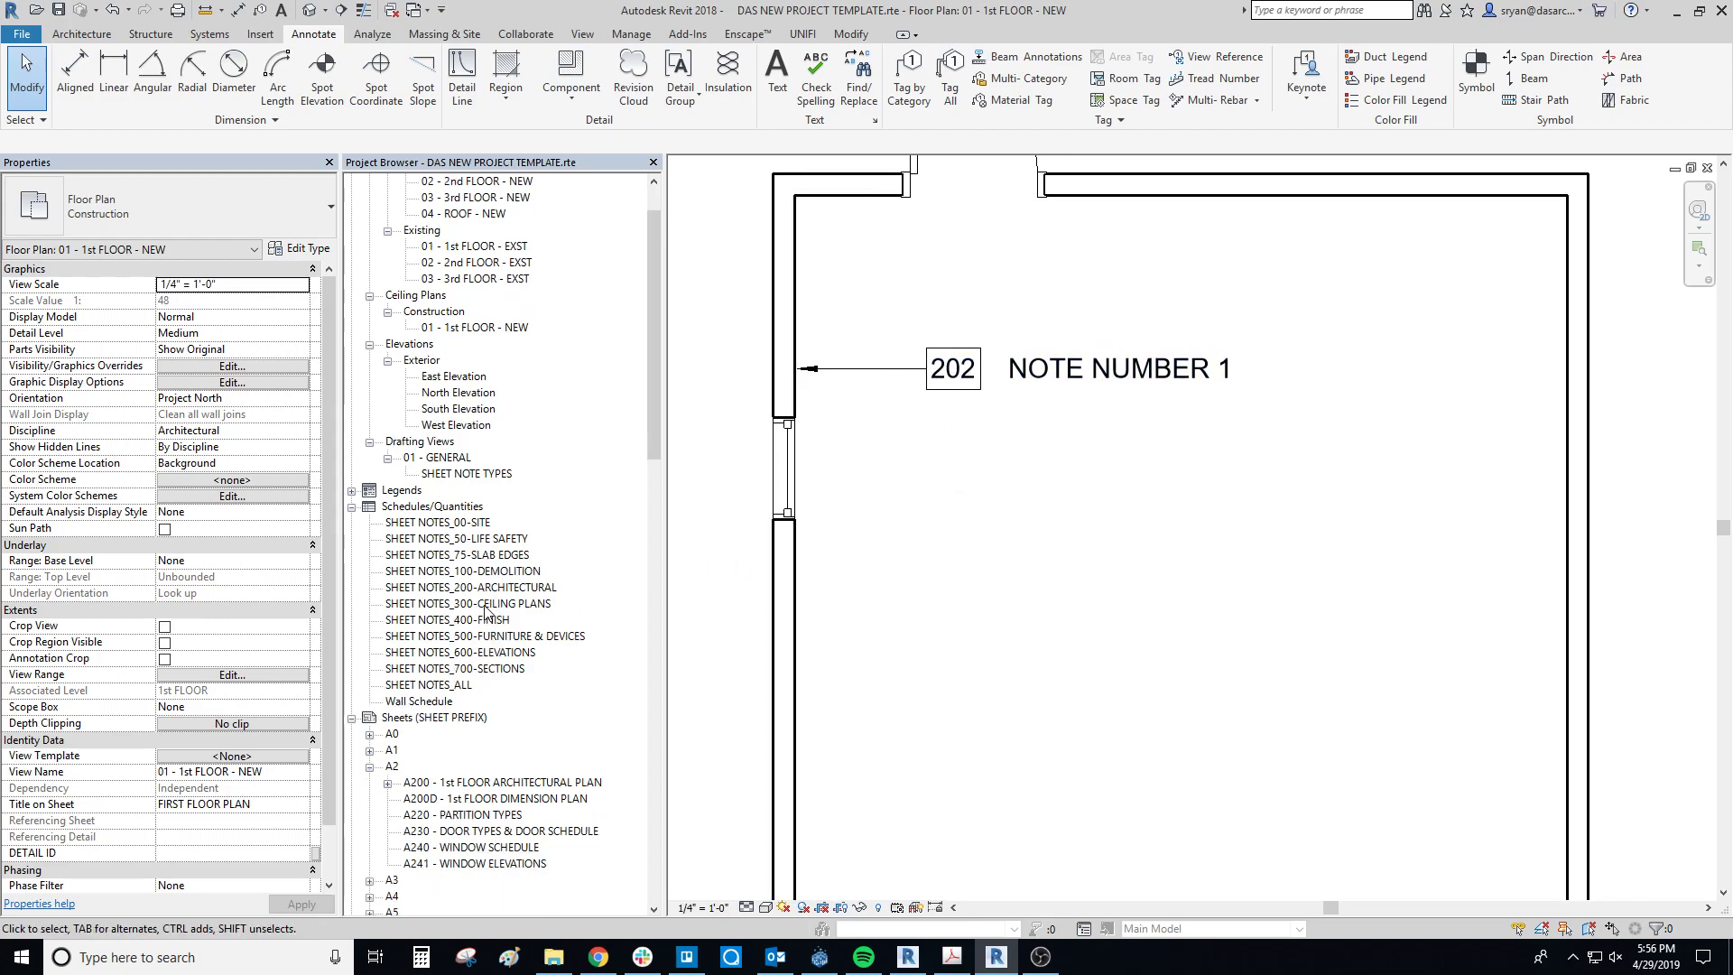
pyautogui.scroll(-1, 485, 596)
pyautogui.click(461, 477)
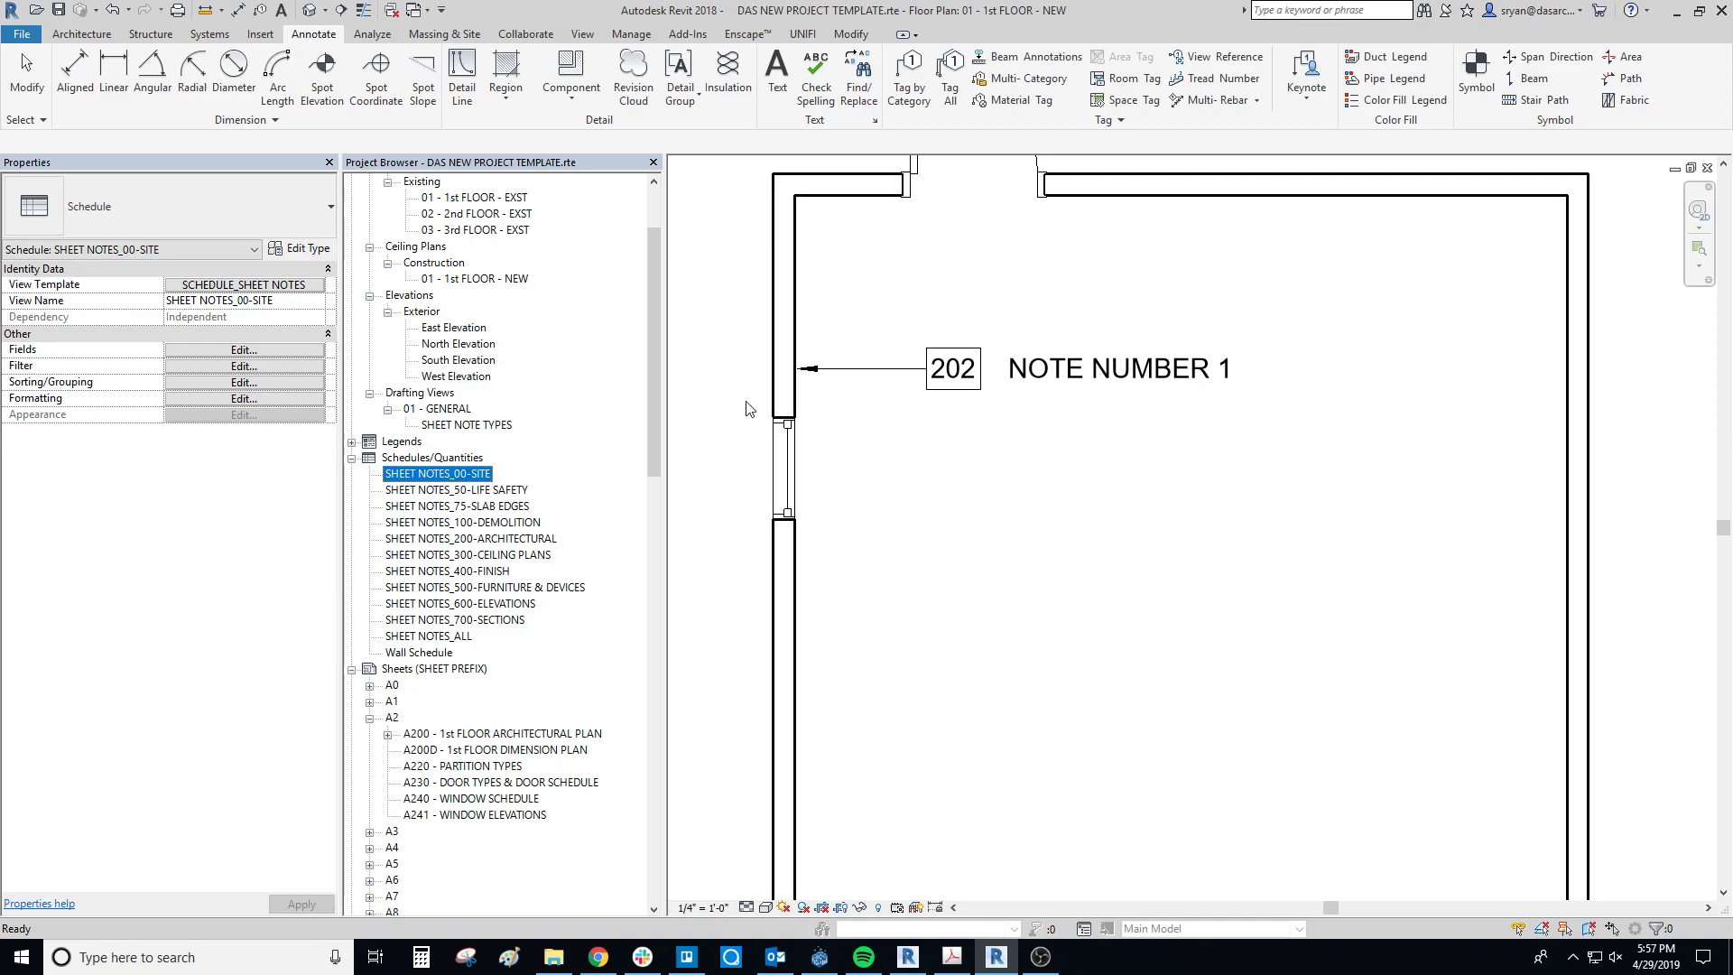
pyautogui.click(1056, 449)
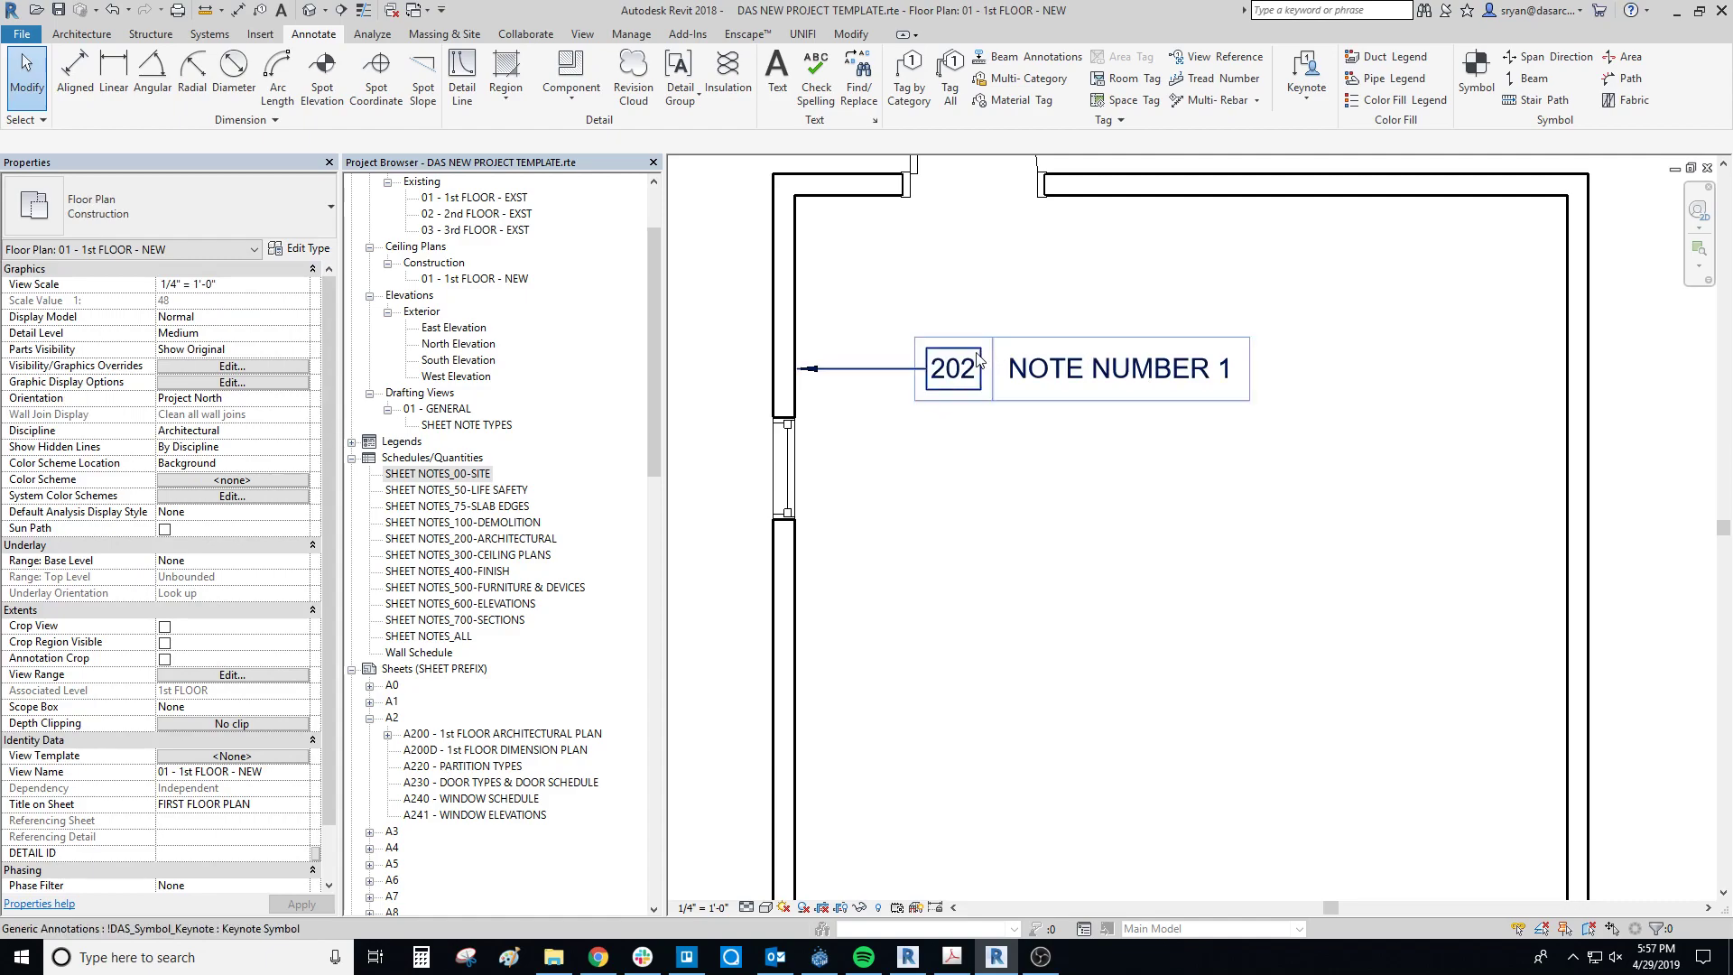
# - Select the placed keynote and review the available keynote types without changing its type
pyautogui.scroll(3, 1028, 379)
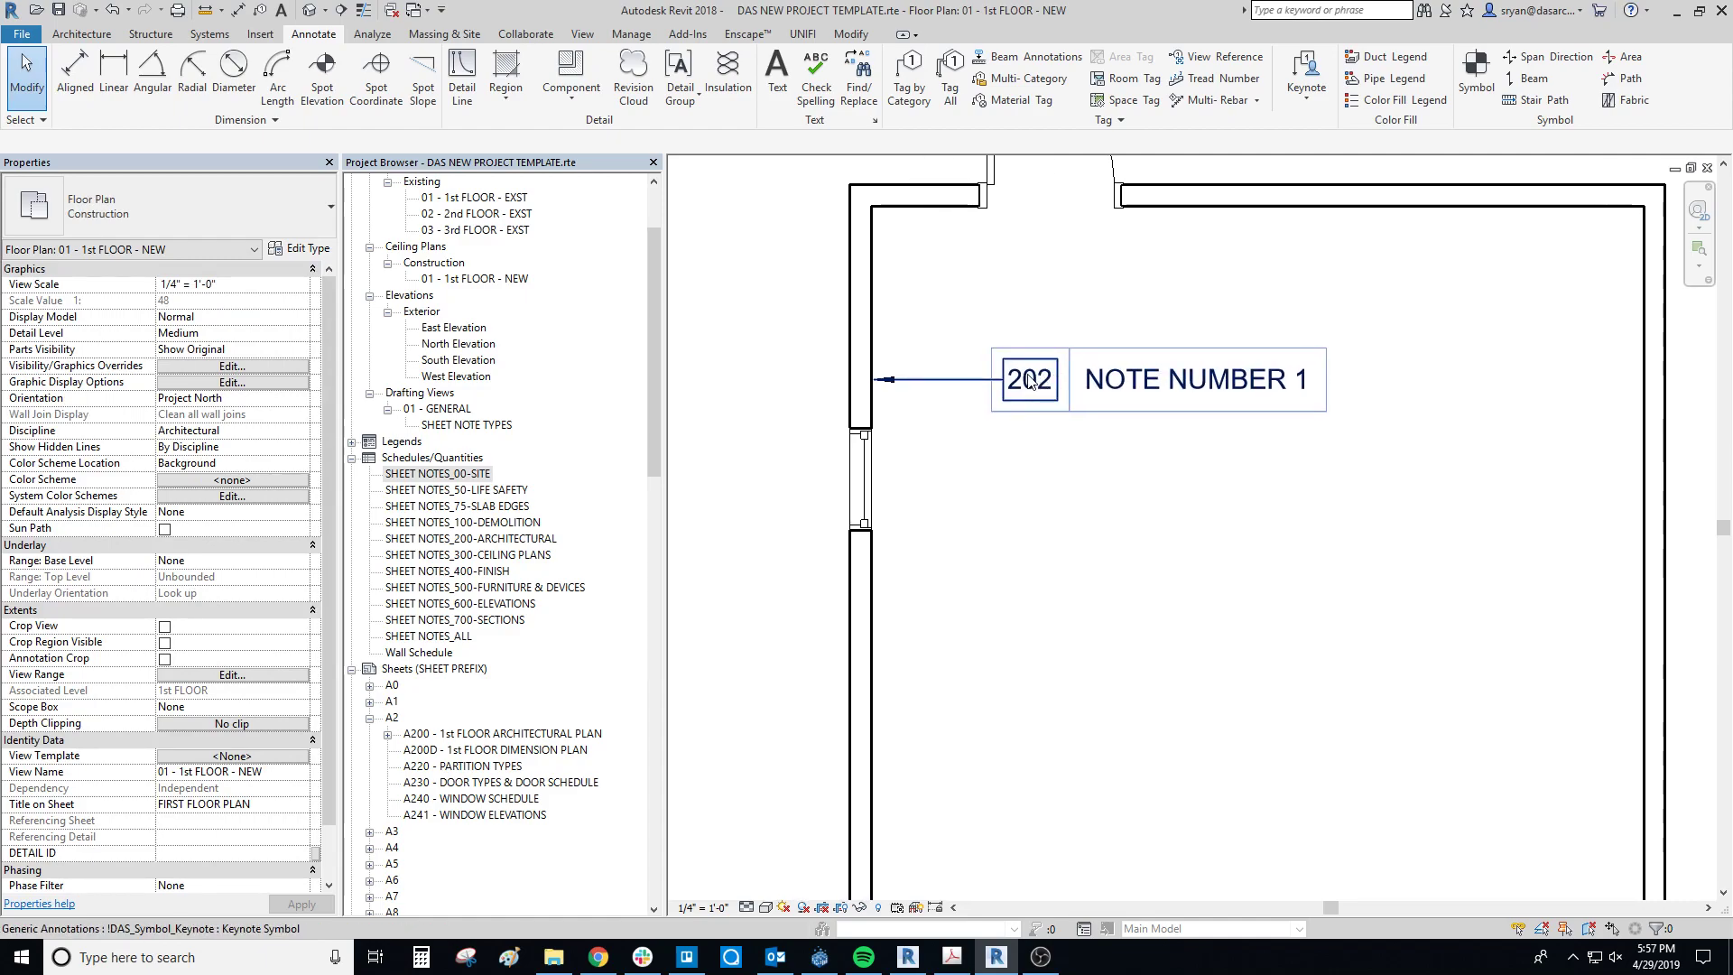
pyautogui.click(1032, 381)
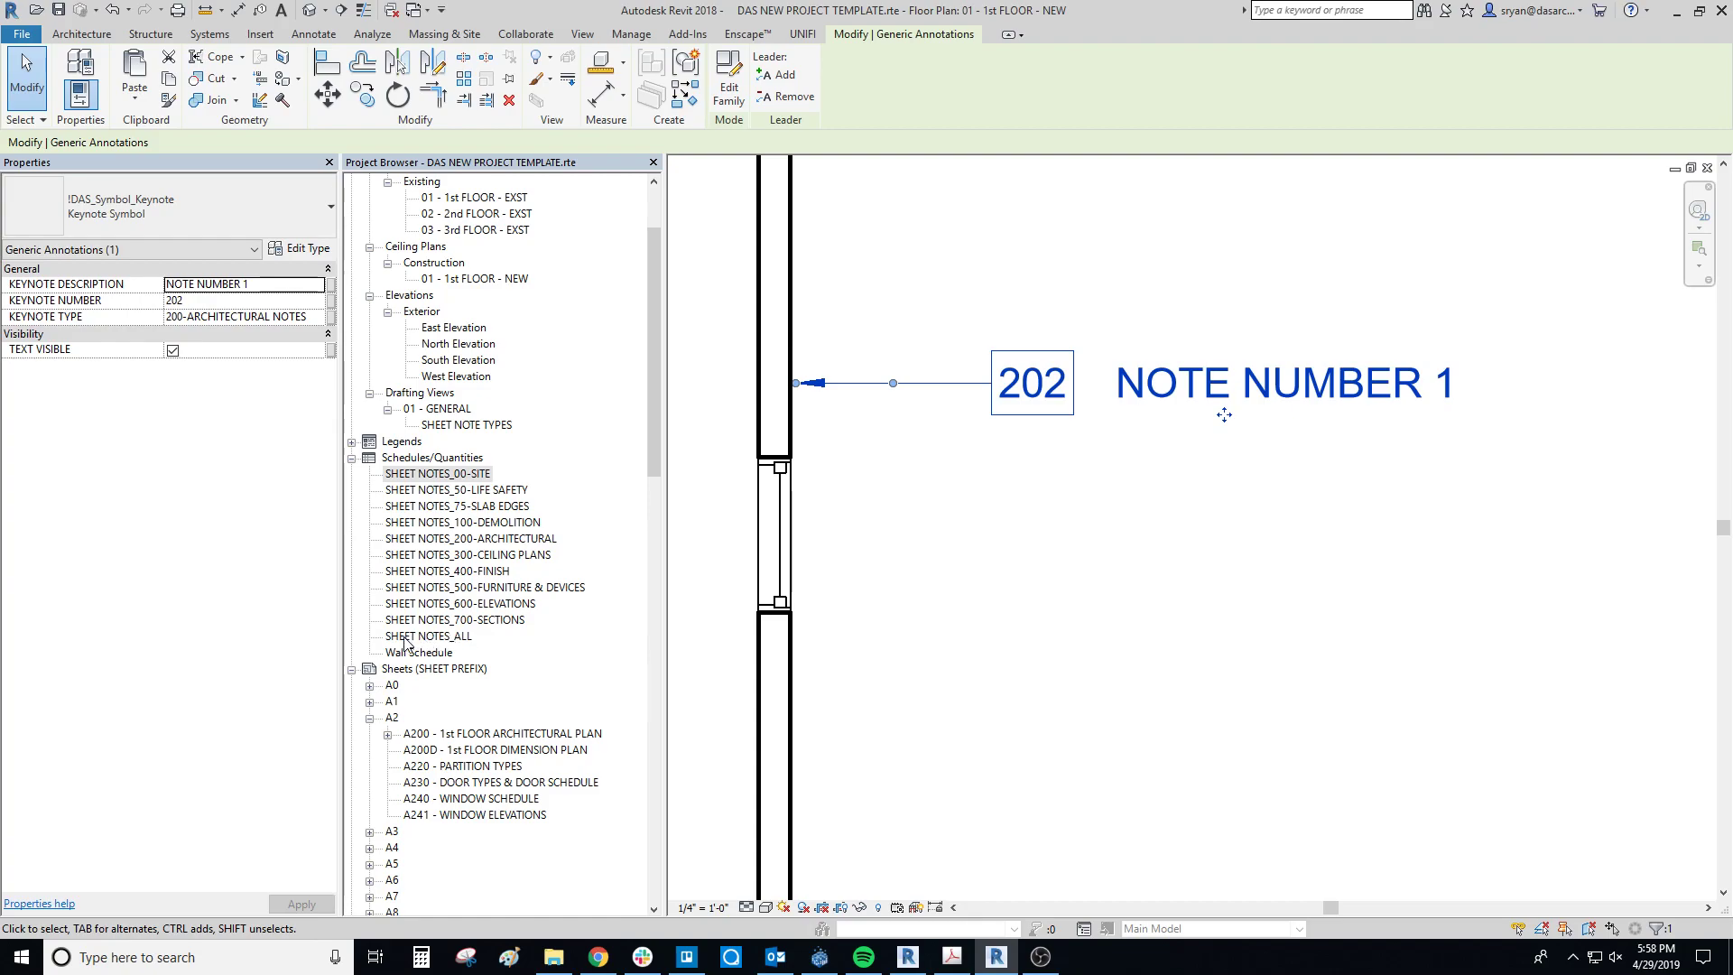
pyautogui.click(226, 316)
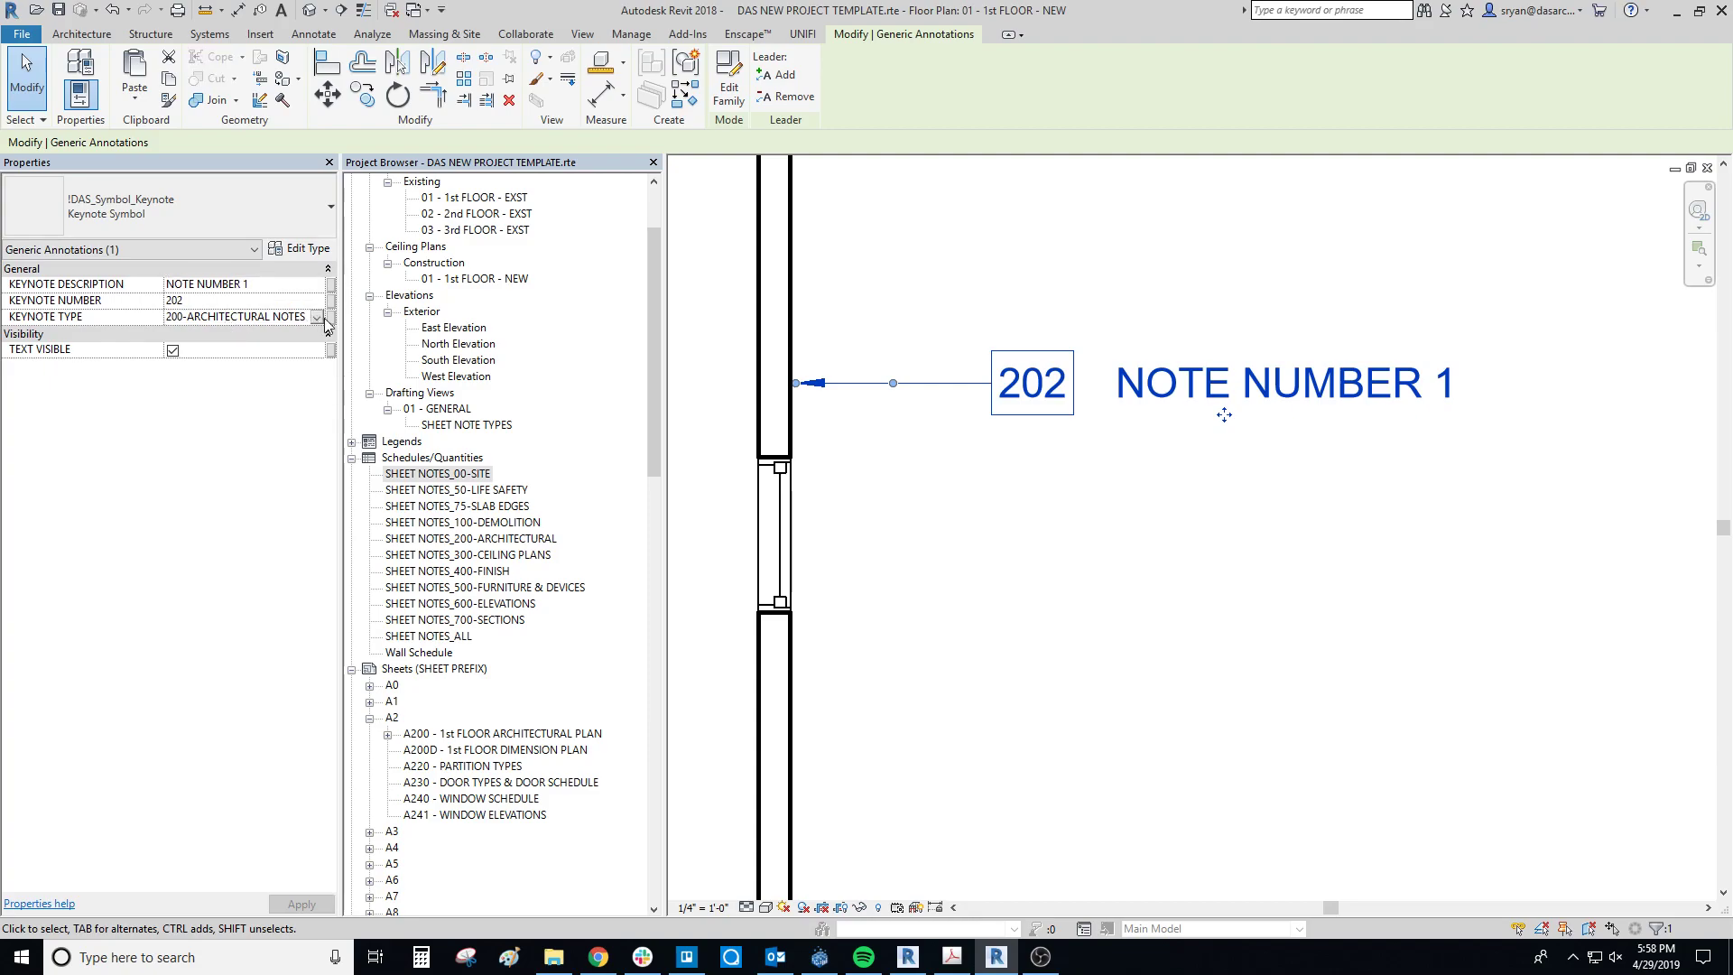
pyautogui.click(316, 316)
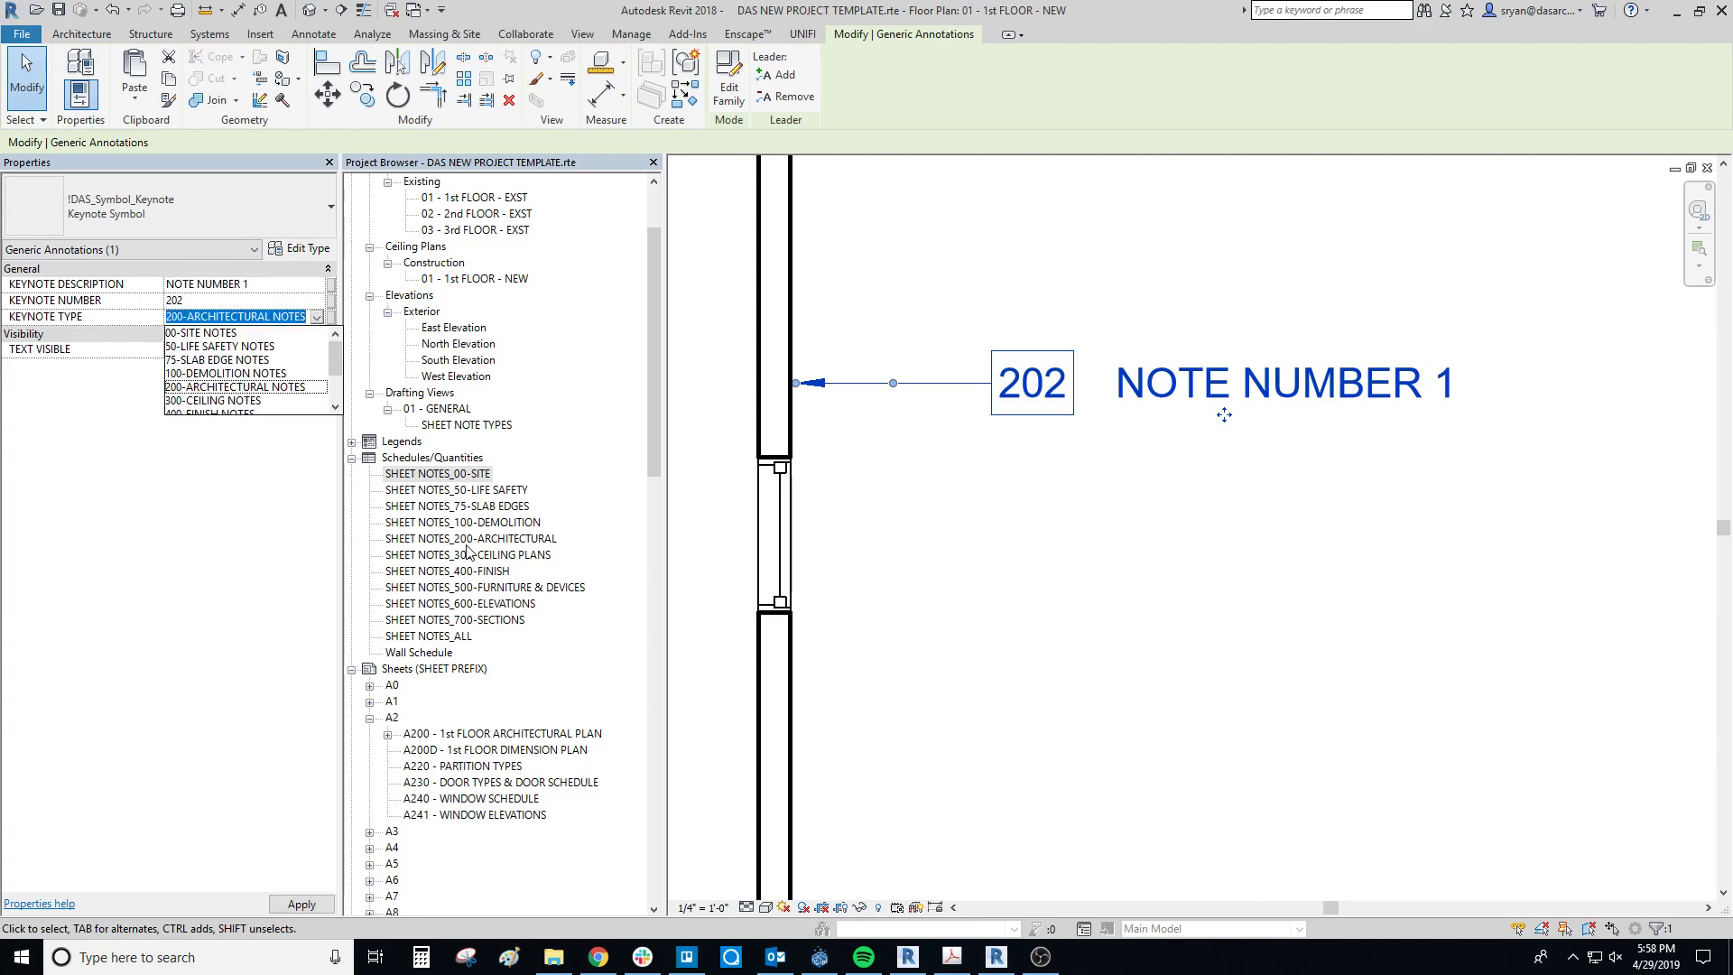
pyautogui.click(258, 528)
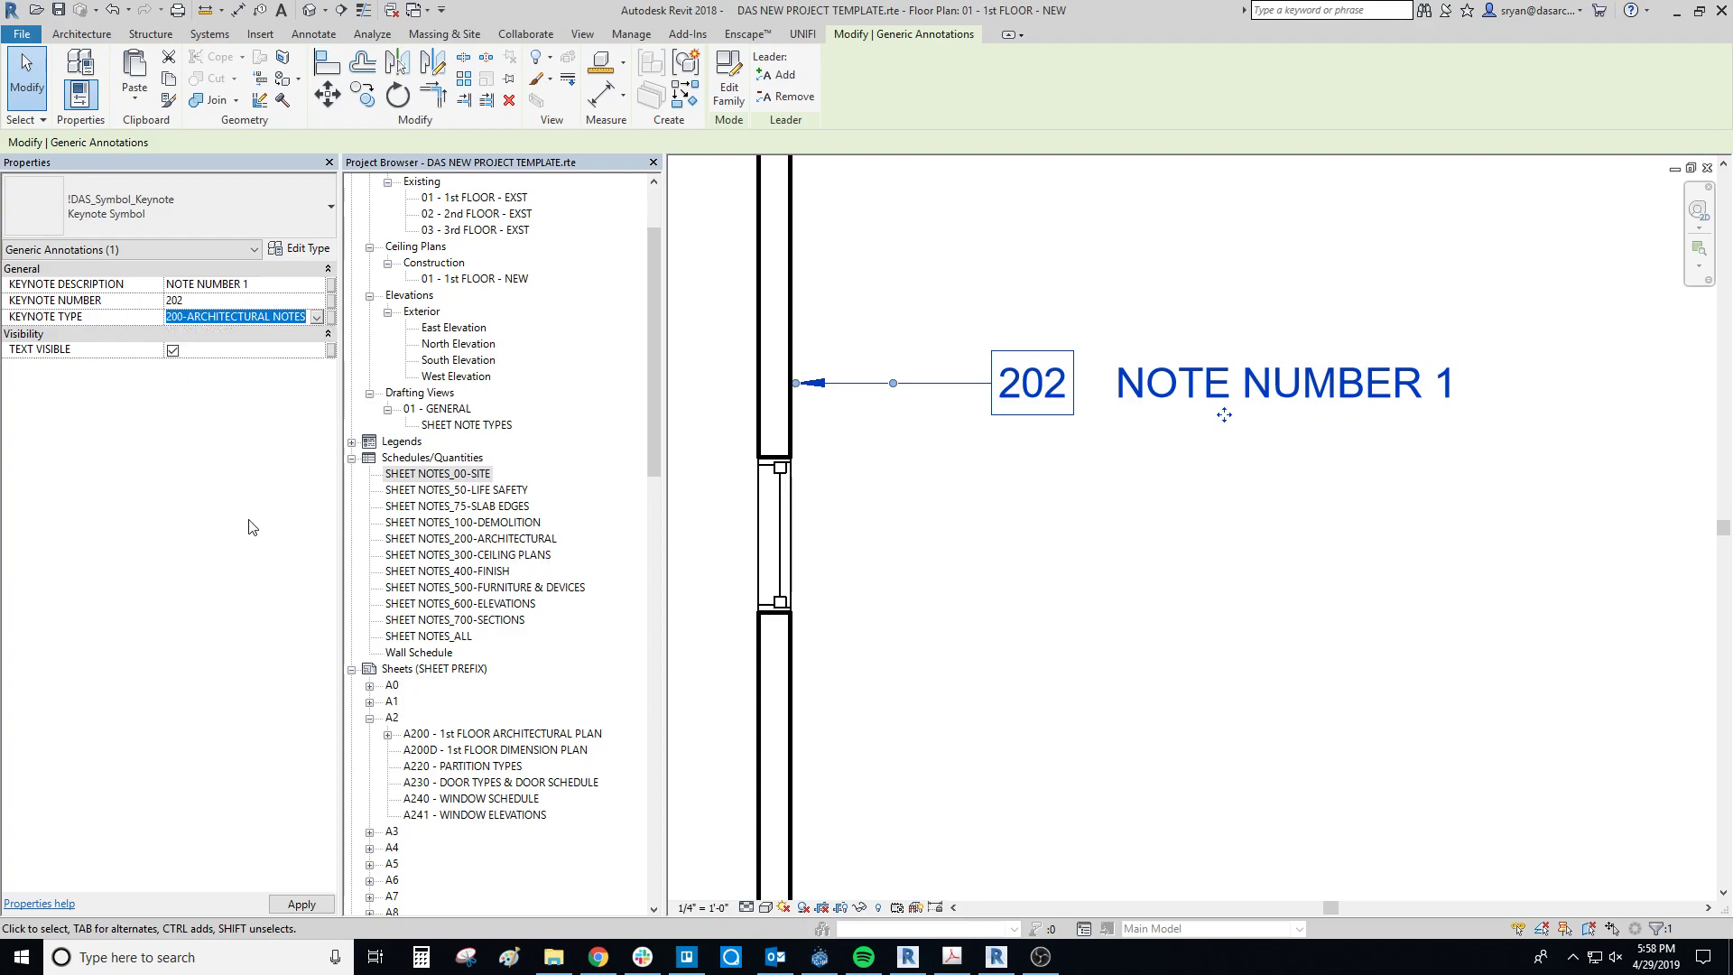
pyautogui.click(1146, 442)
pyautogui.click(1149, 430)
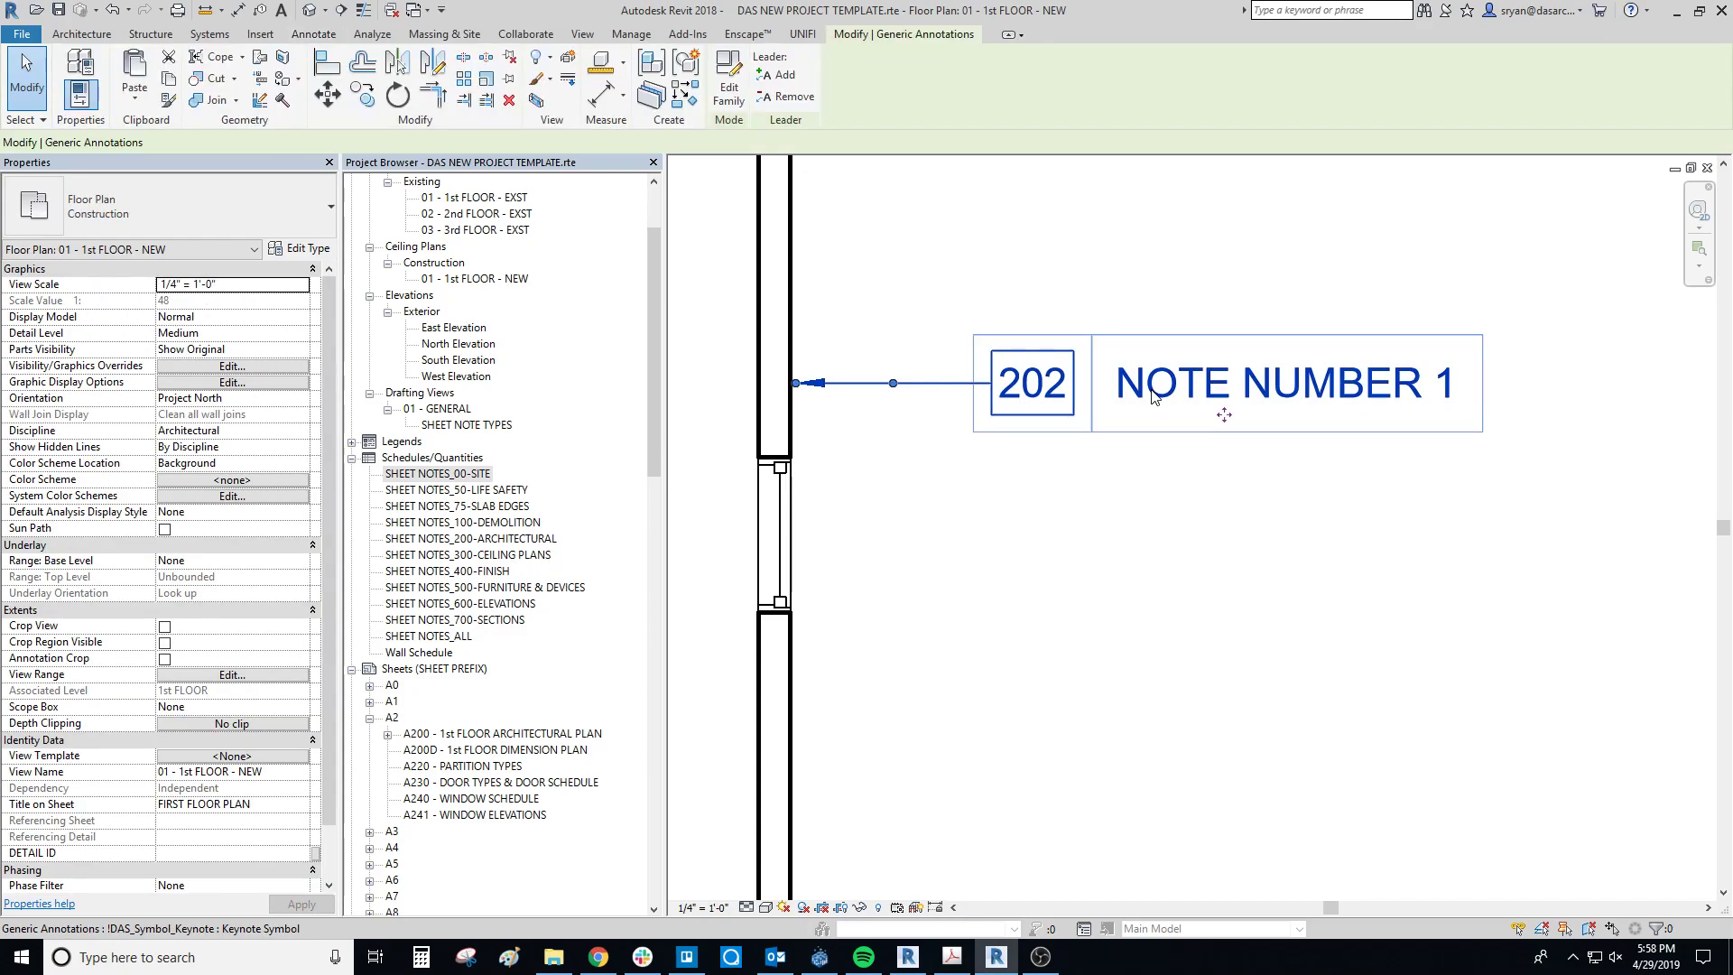
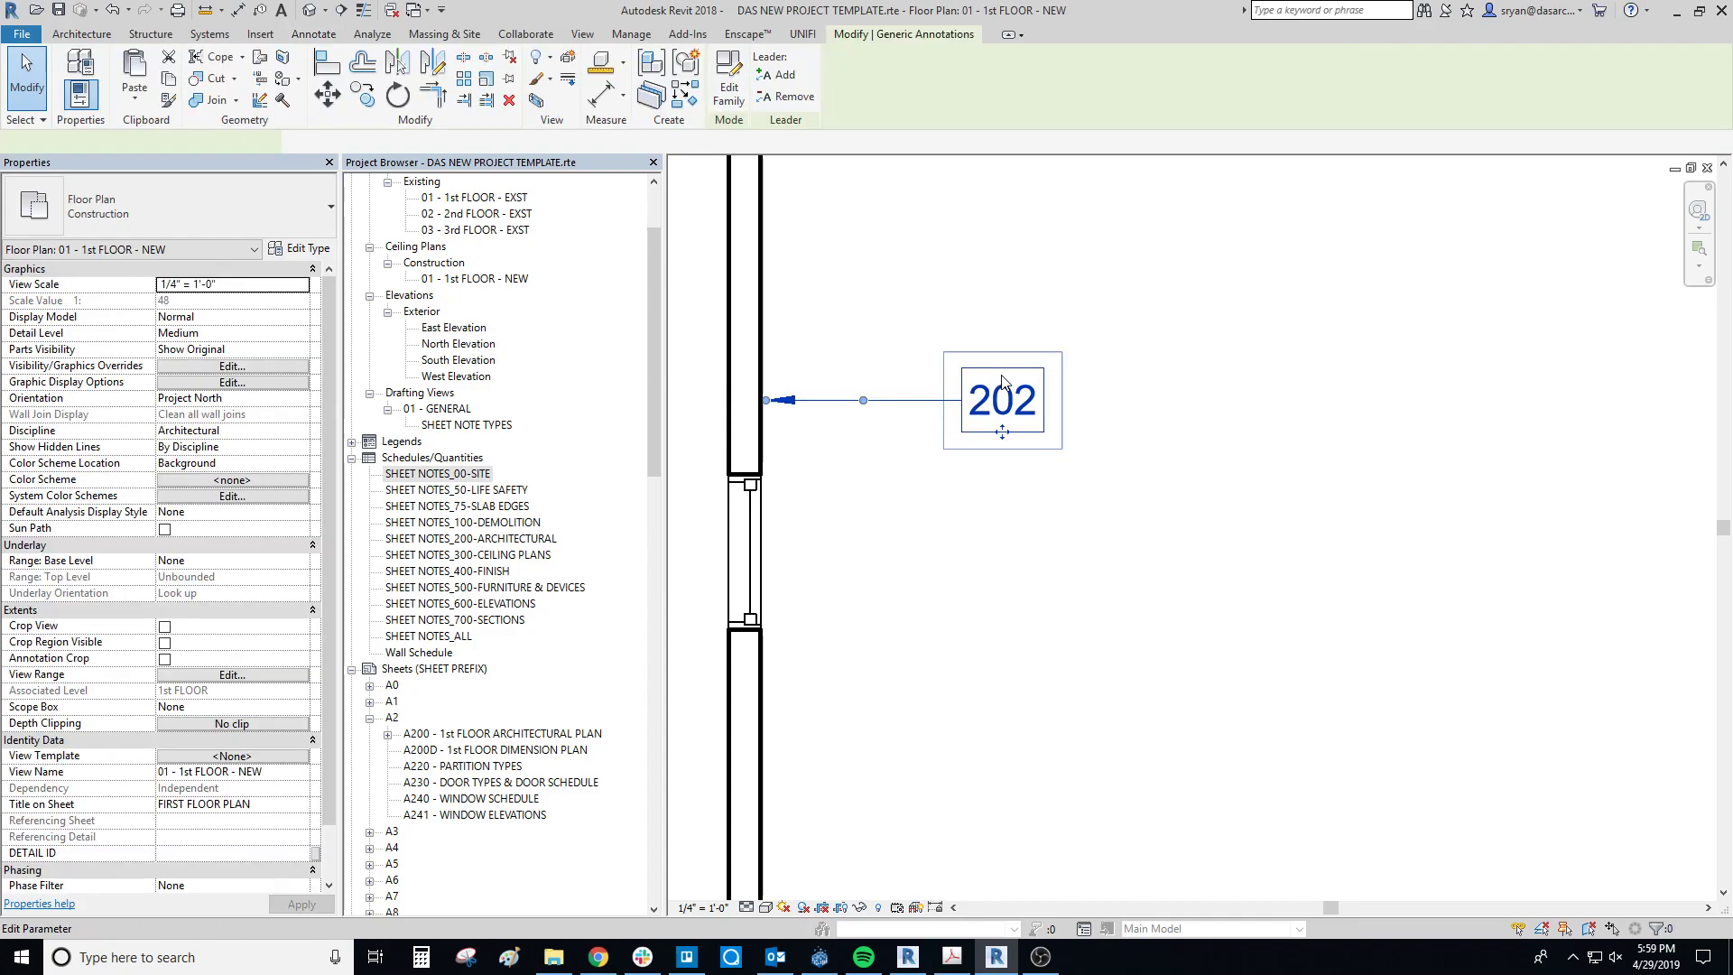
# - Turn on the visibility of the keynote's description text
pyautogui.click(190, 352)
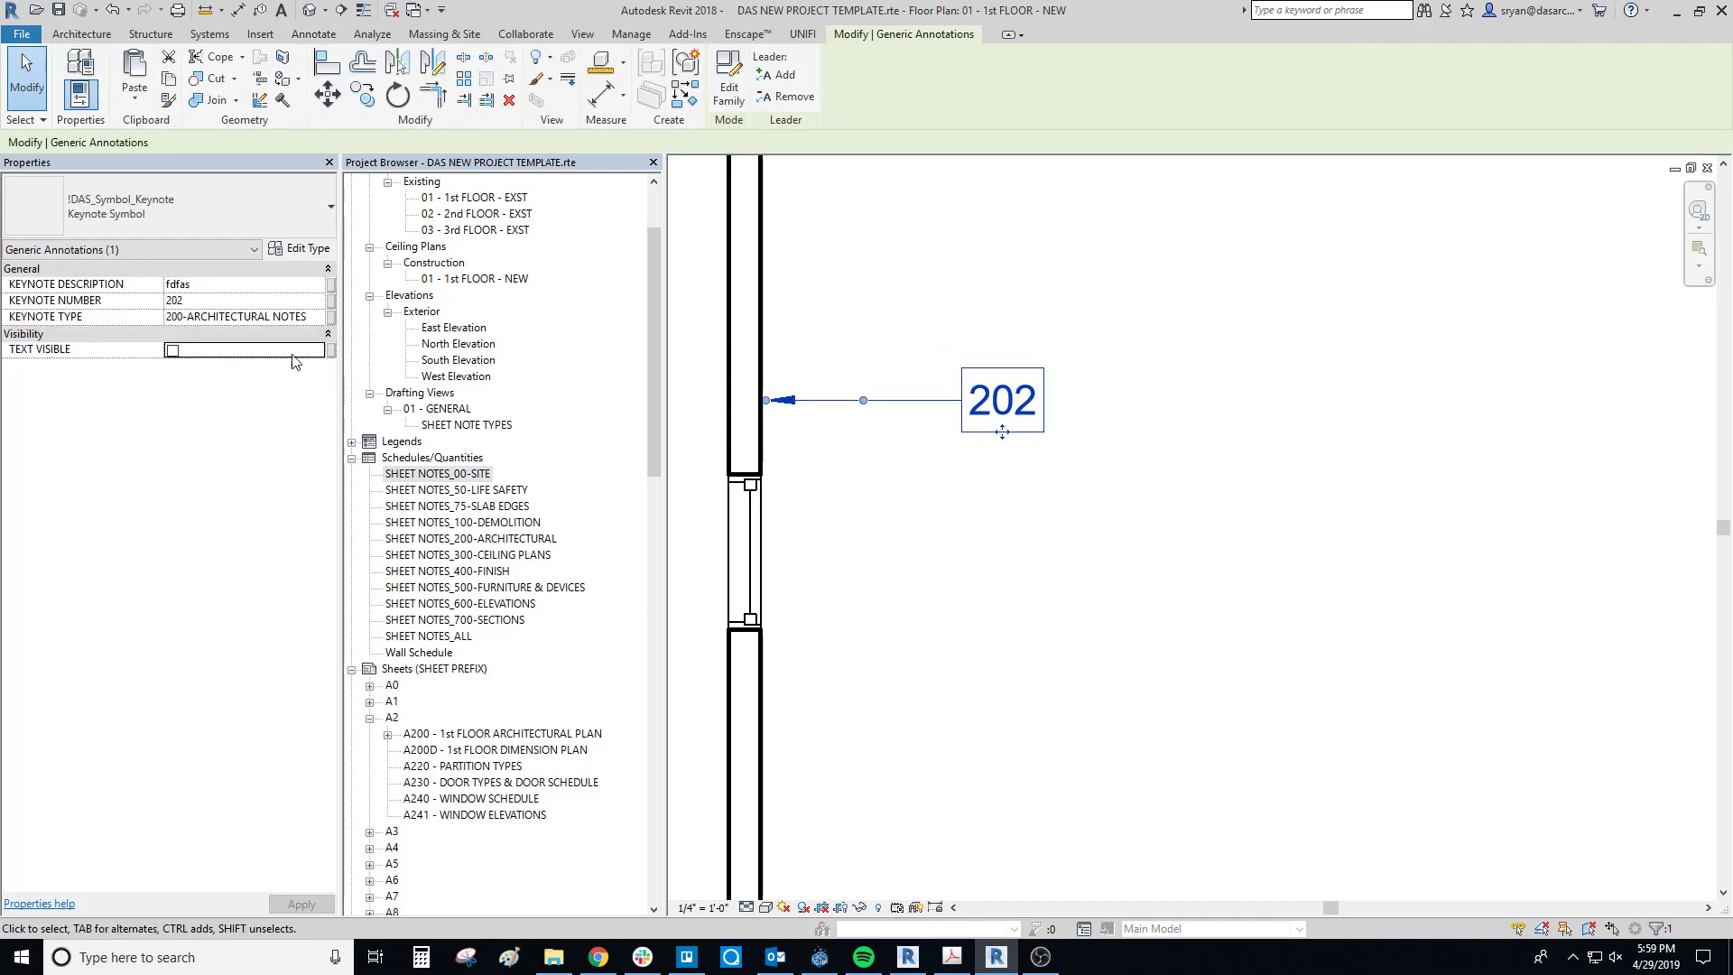
pyautogui.click(171, 350)
pyautogui.press('Escape')
# - Copy the keynote with its leader twice, placing both copies below the original along the window wall
pyautogui.click(1128, 400)
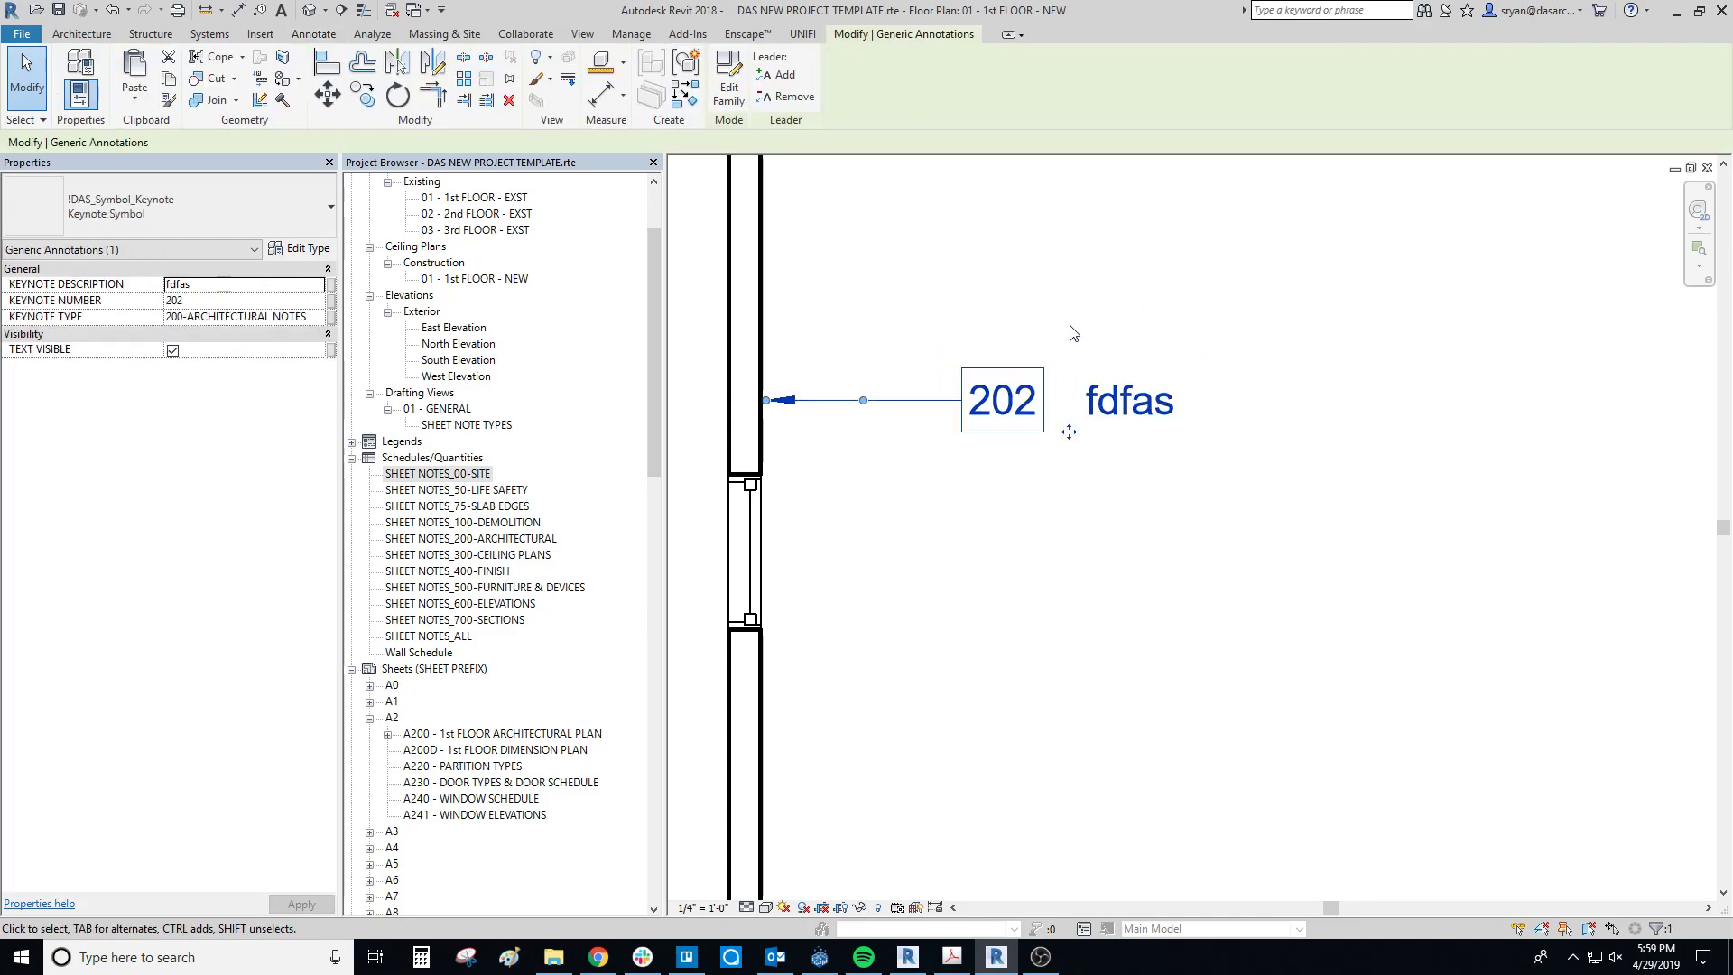
pyautogui.press('m')
pyautogui.press('v')
pyautogui.click(1074, 500)
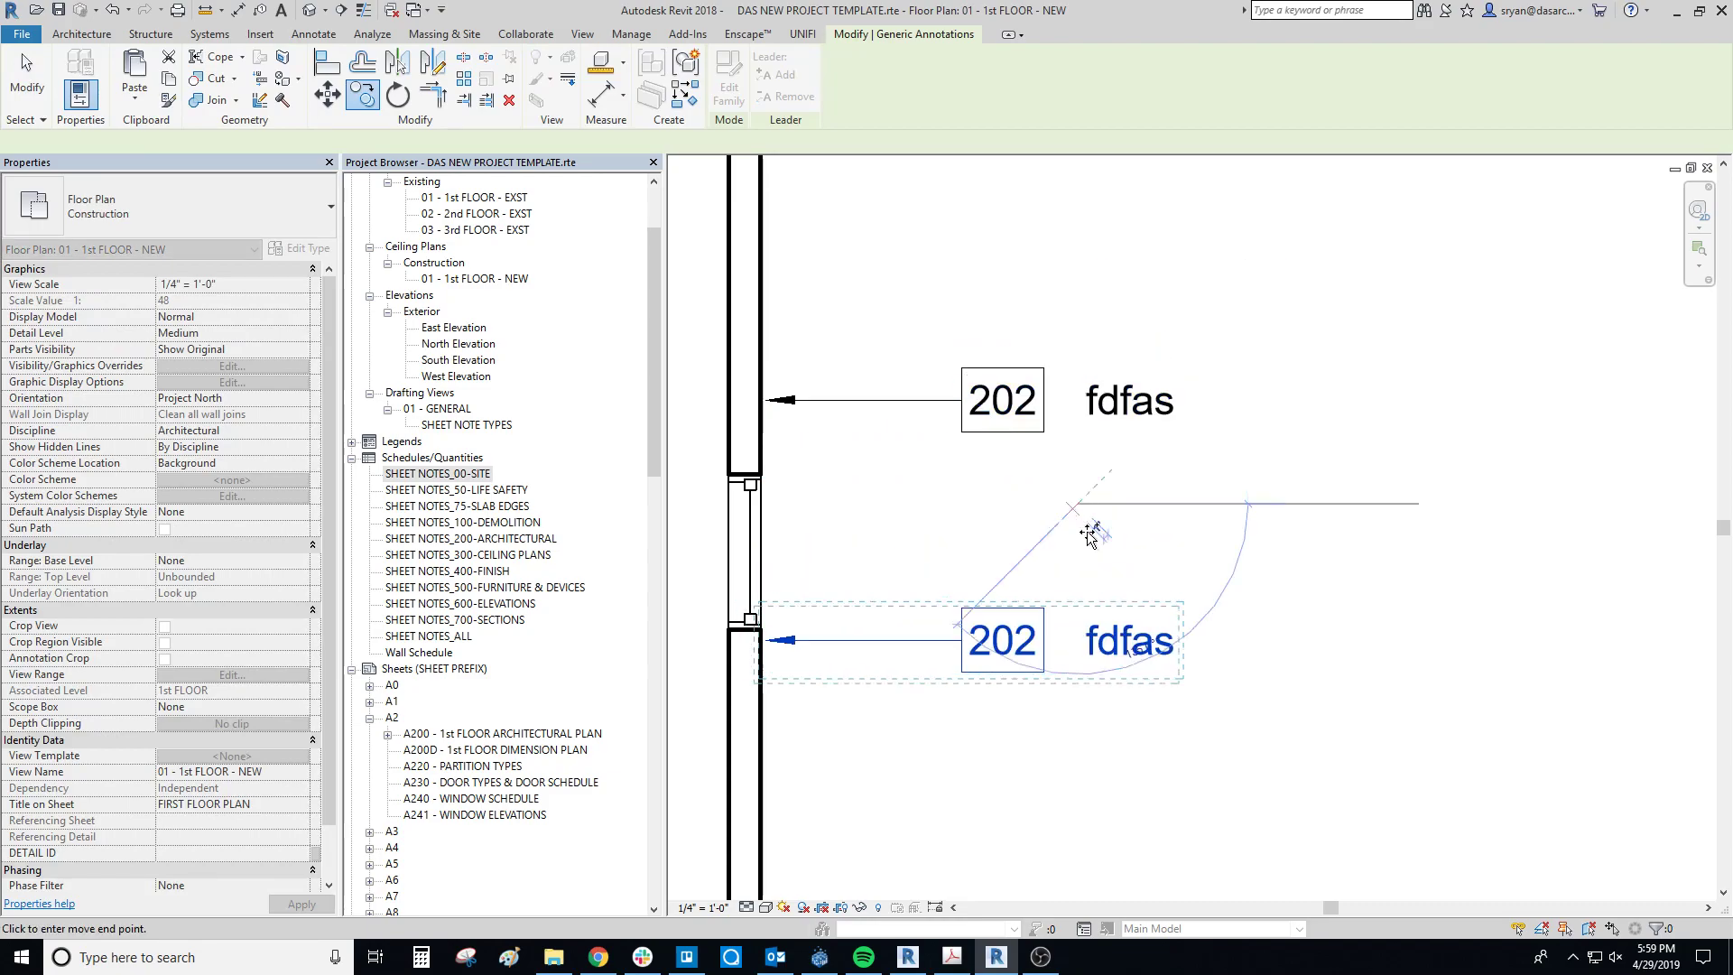
pyautogui.click(1088, 431)
pyautogui.press('Escape')
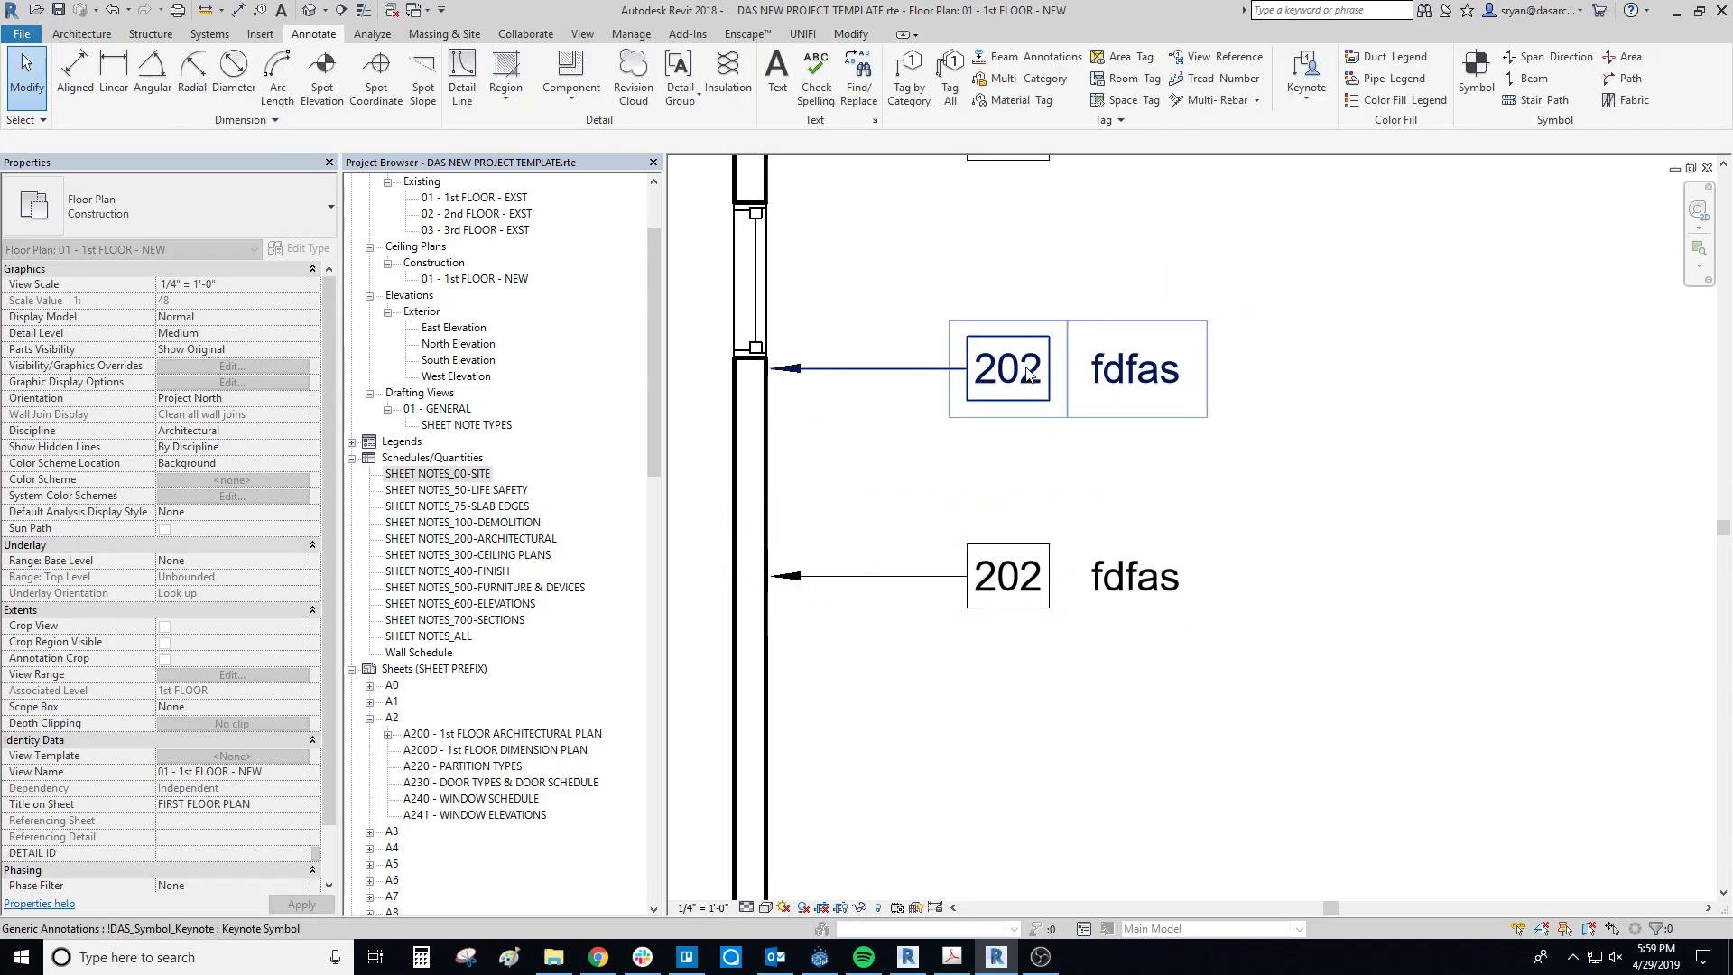
# - Renumber the two copied keynotes along the window wall as 203 and 204
pyautogui.click(1034, 377)
pyautogui.click(1034, 377)
pyautogui.write('2023')
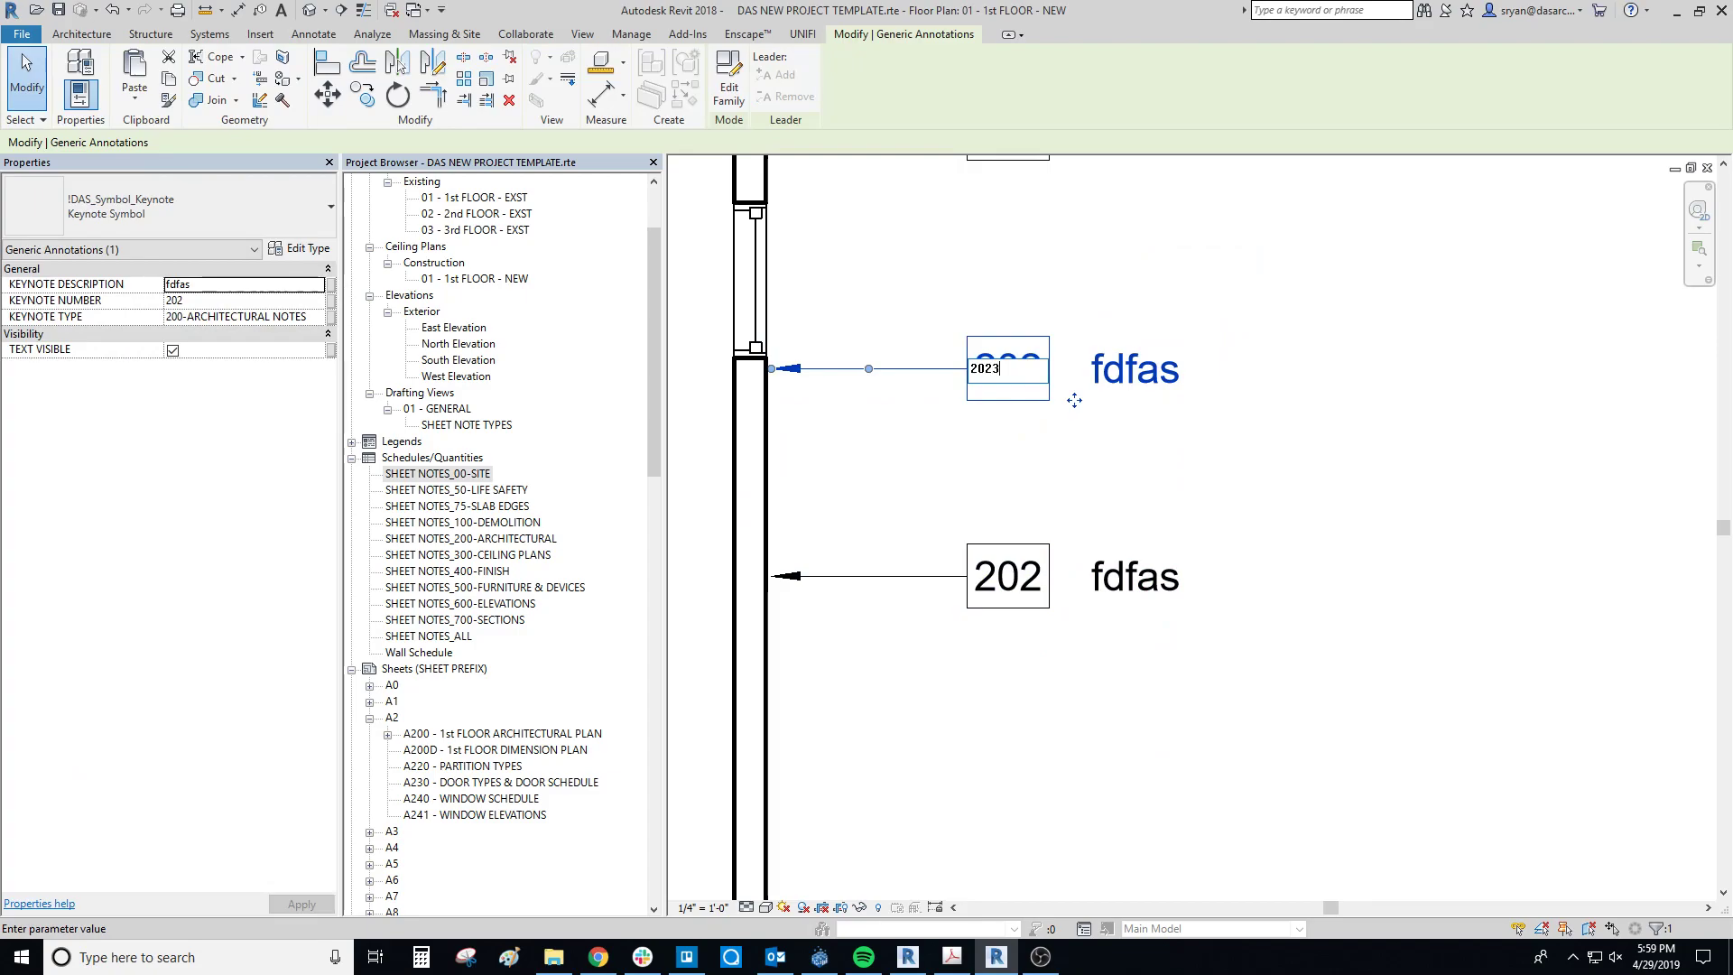
pyautogui.click(1009, 578)
pyautogui.click(1009, 581)
pyautogui.write('204')
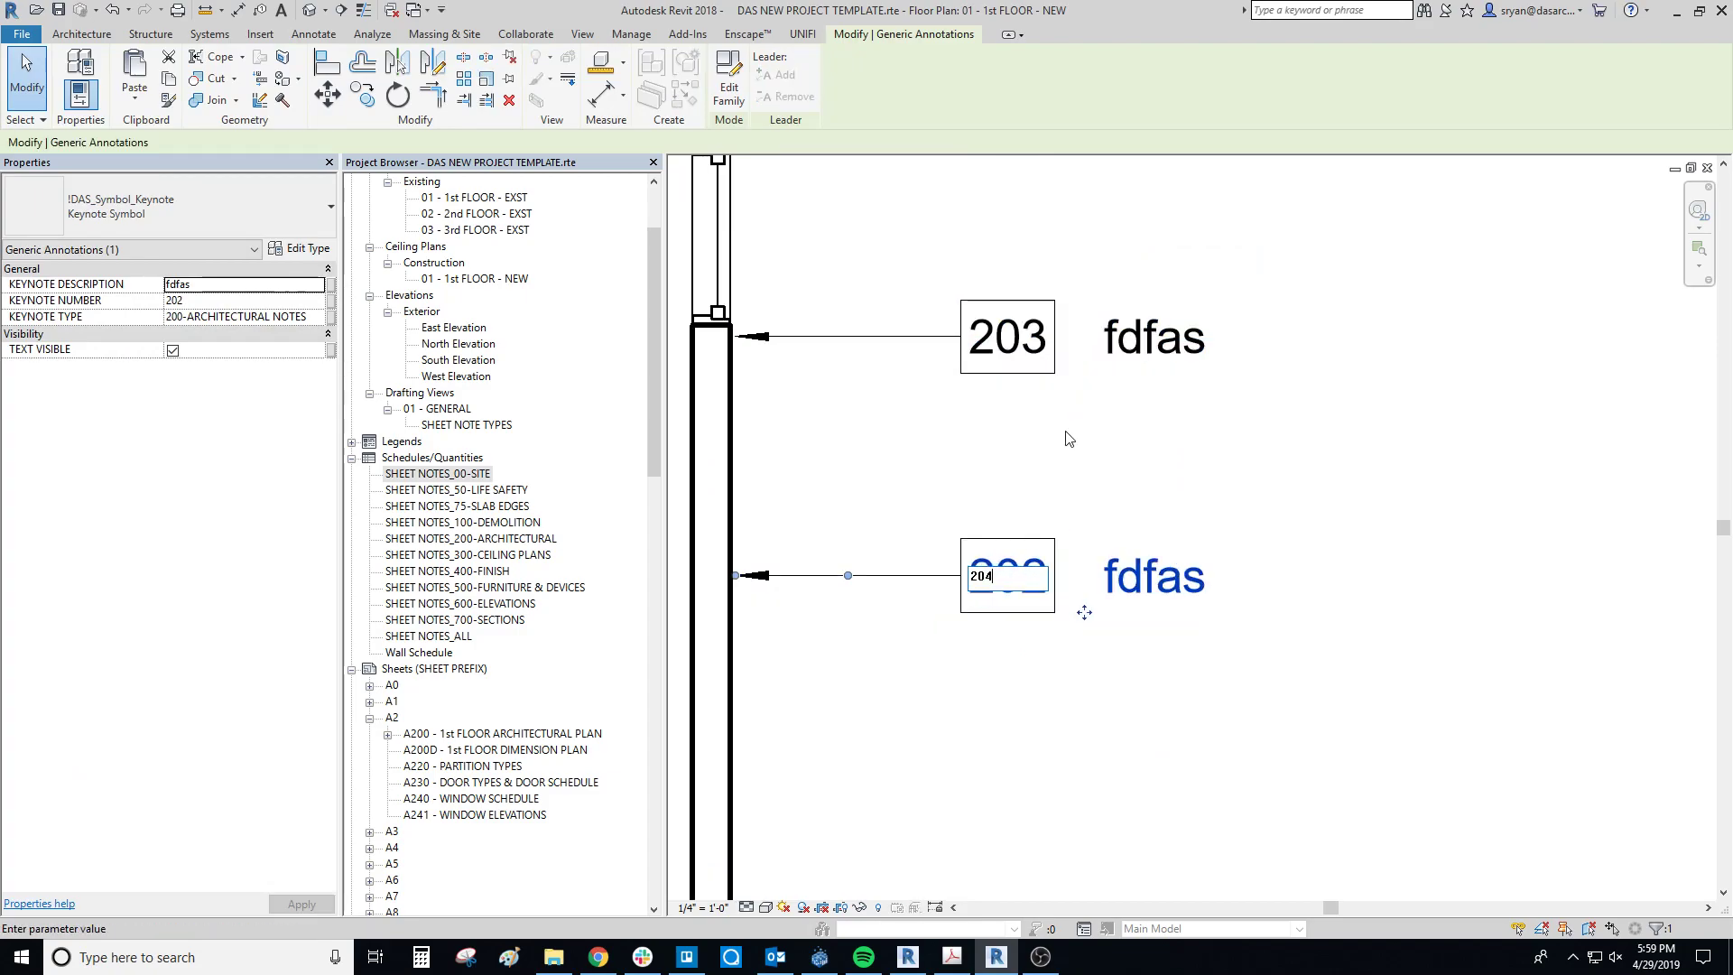
pyautogui.press('Return')
# - Set keynote 203's description to "fdsfafsafsafdsa" and keynote 204's description to "fdfafsa"
pyautogui.scroll(1, 1134, 480)
pyautogui.click(1155, 481)
pyautogui.click(1160, 481)
pyautogui.write('fdsfafsafsafdsa')
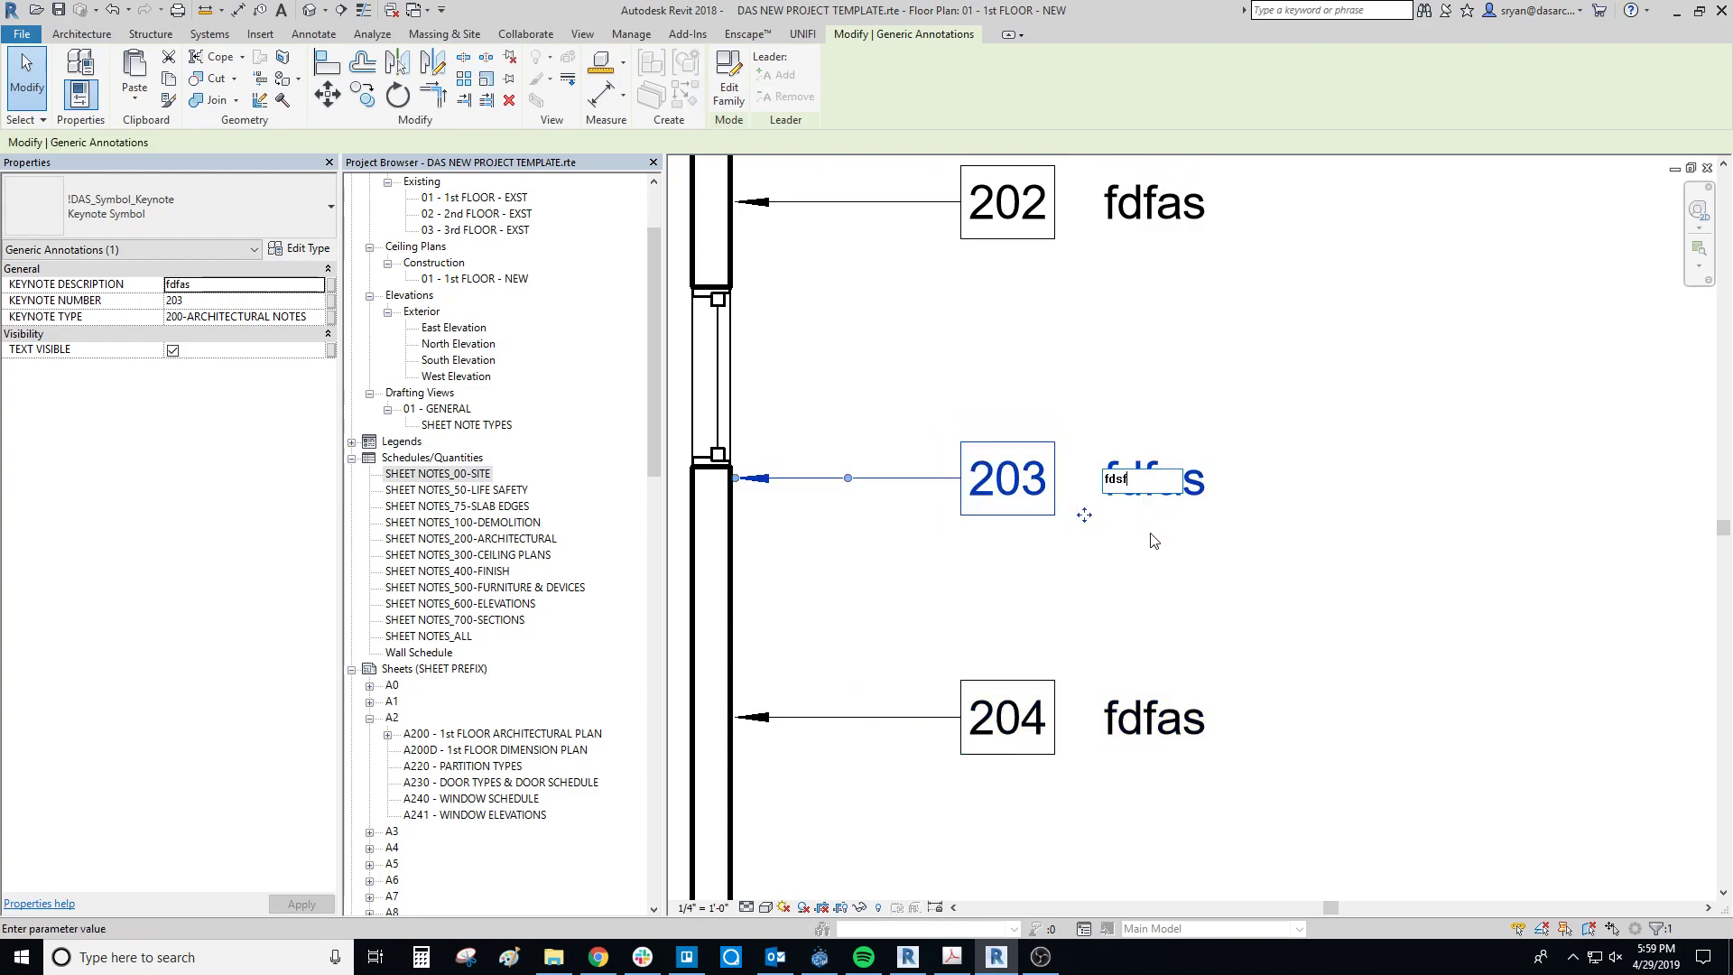
pyautogui.click(1169, 717)
pyautogui.click(1171, 739)
pyautogui.write('fdfafsa')
pyautogui.click(1102, 755)
pyautogui.click(1167, 610)
pyautogui.scroll(-2, 1167, 610)
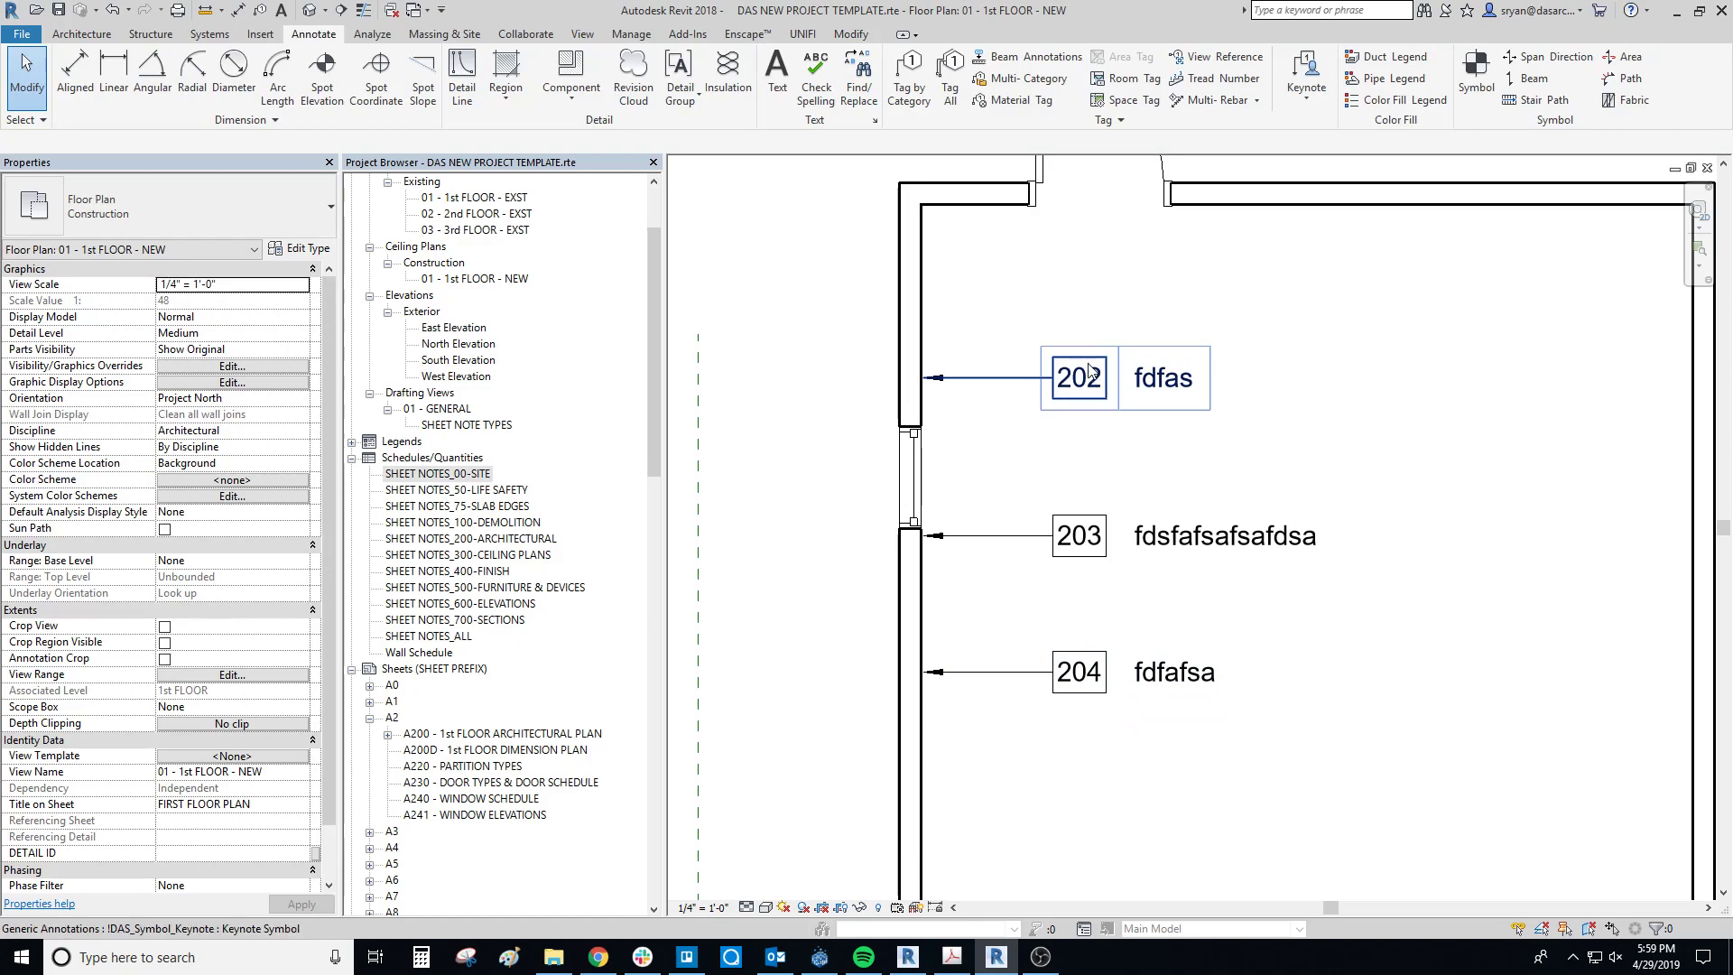
pyautogui.moveTo(1096, 559); pyautogui.dragTo(1012, 570, button='middle')
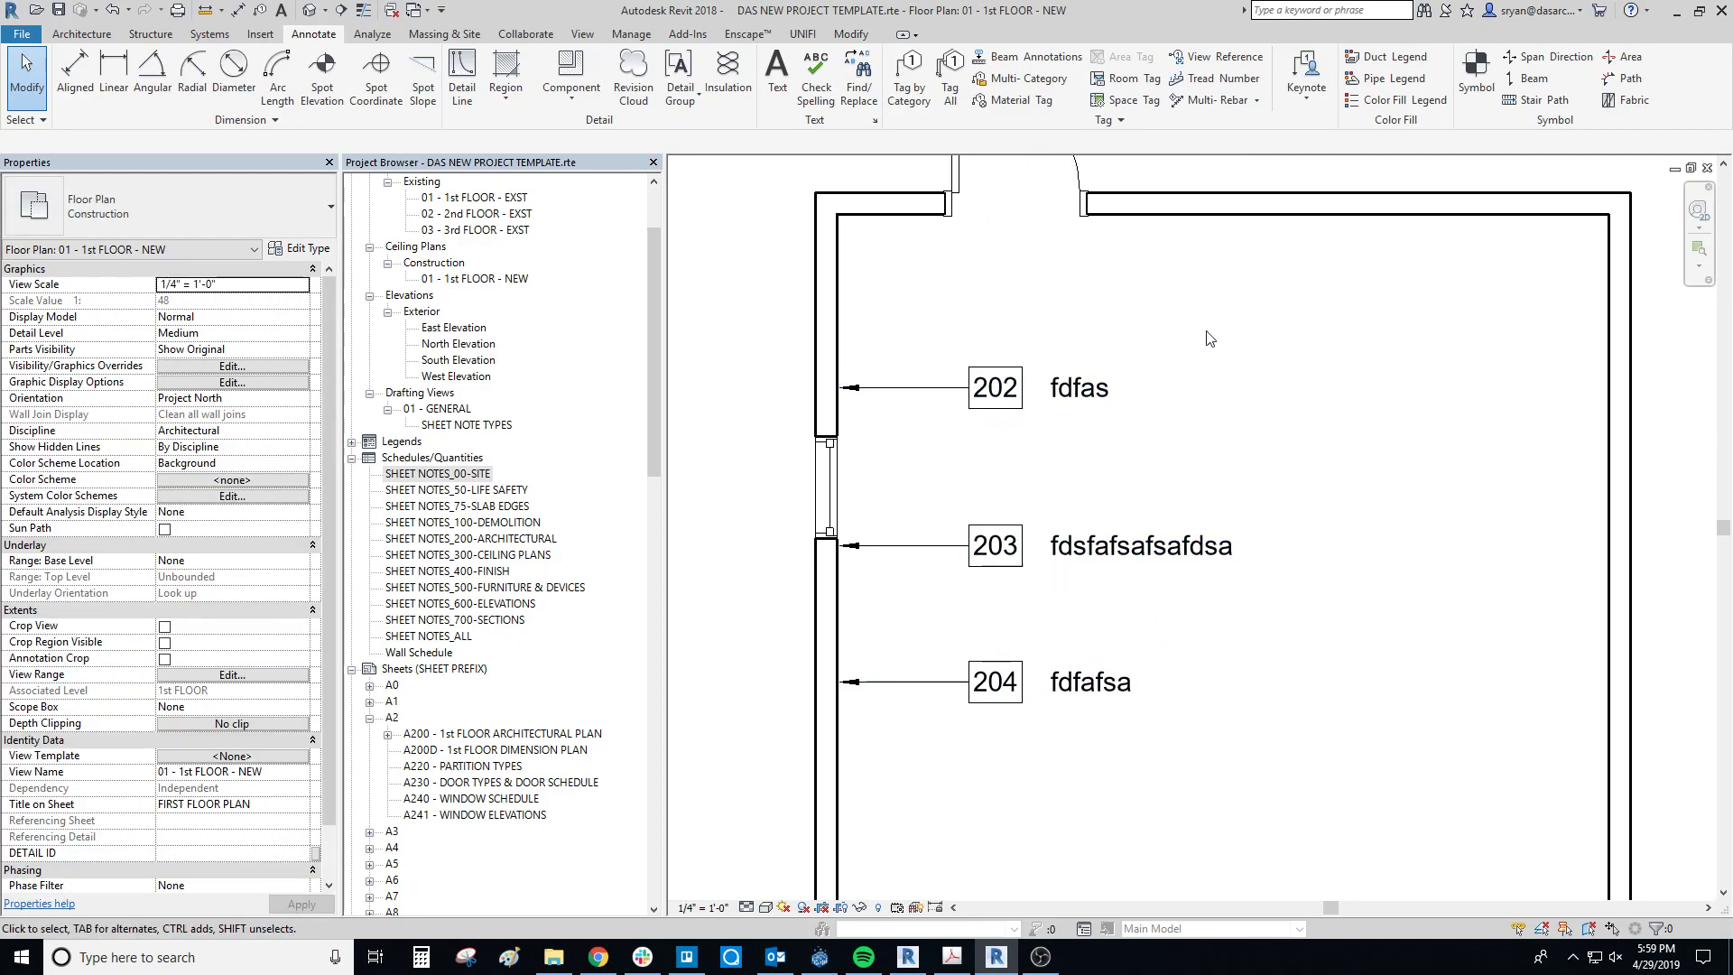
# - Select all three keynotes together, turn off their description text, and turn it back on
pyautogui.moveTo(1212, 336); pyautogui.dragTo(987, 769)
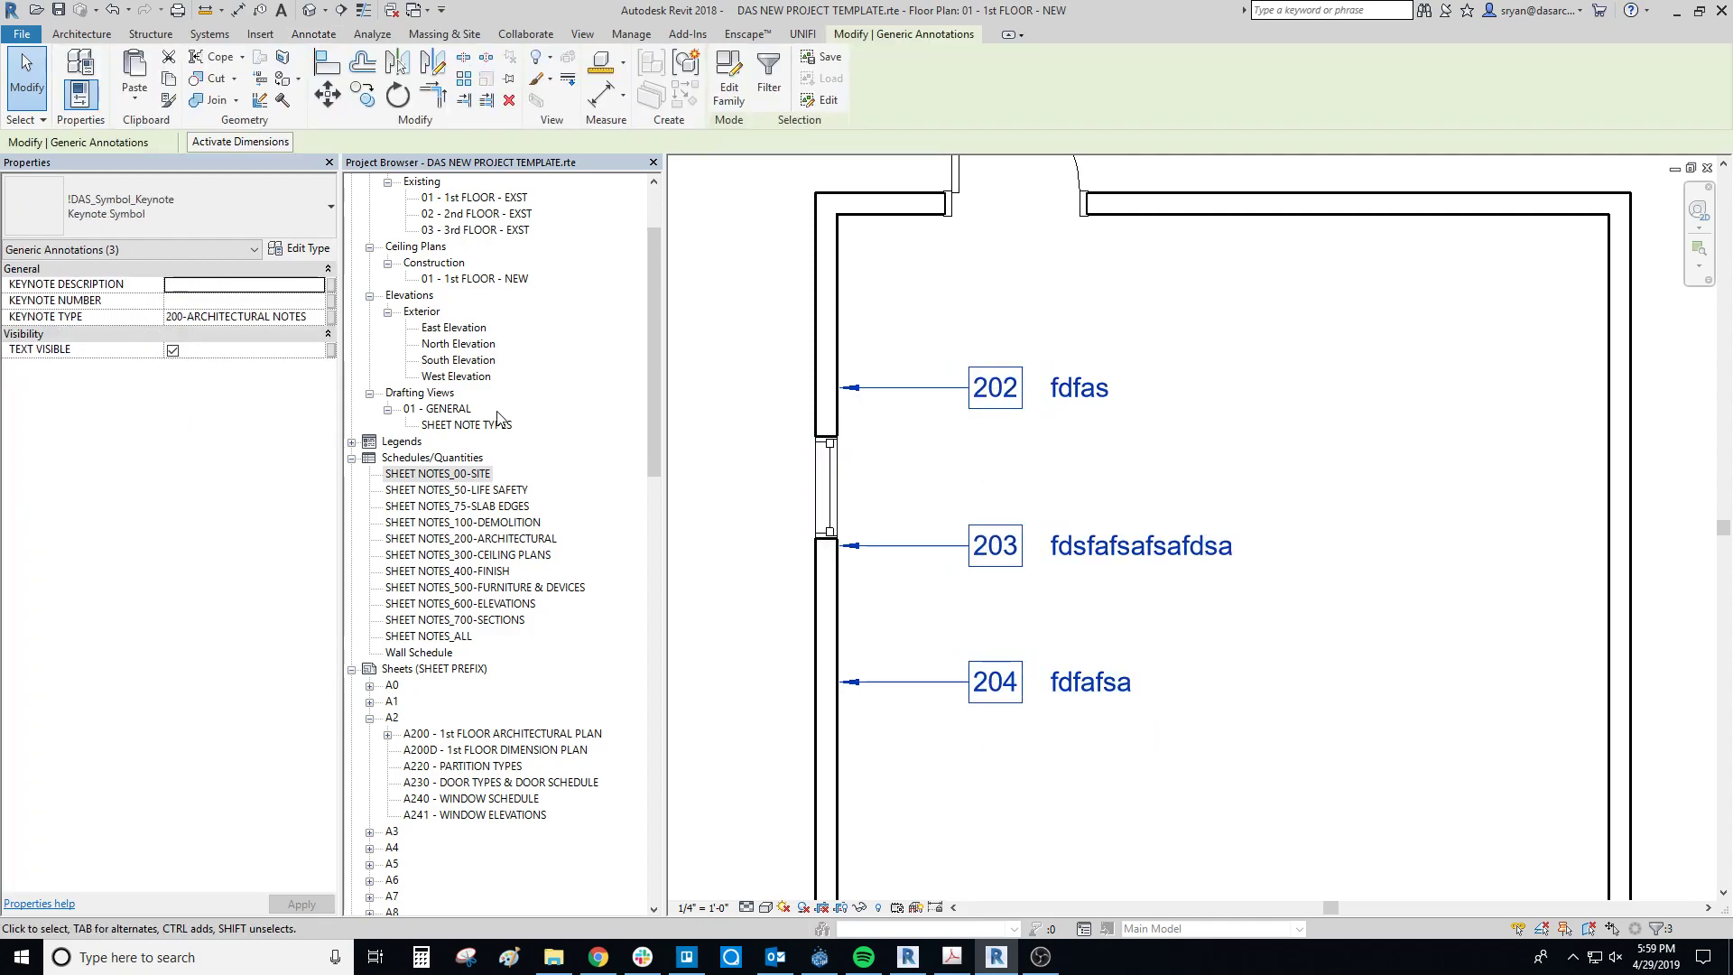
pyautogui.click(172, 350)
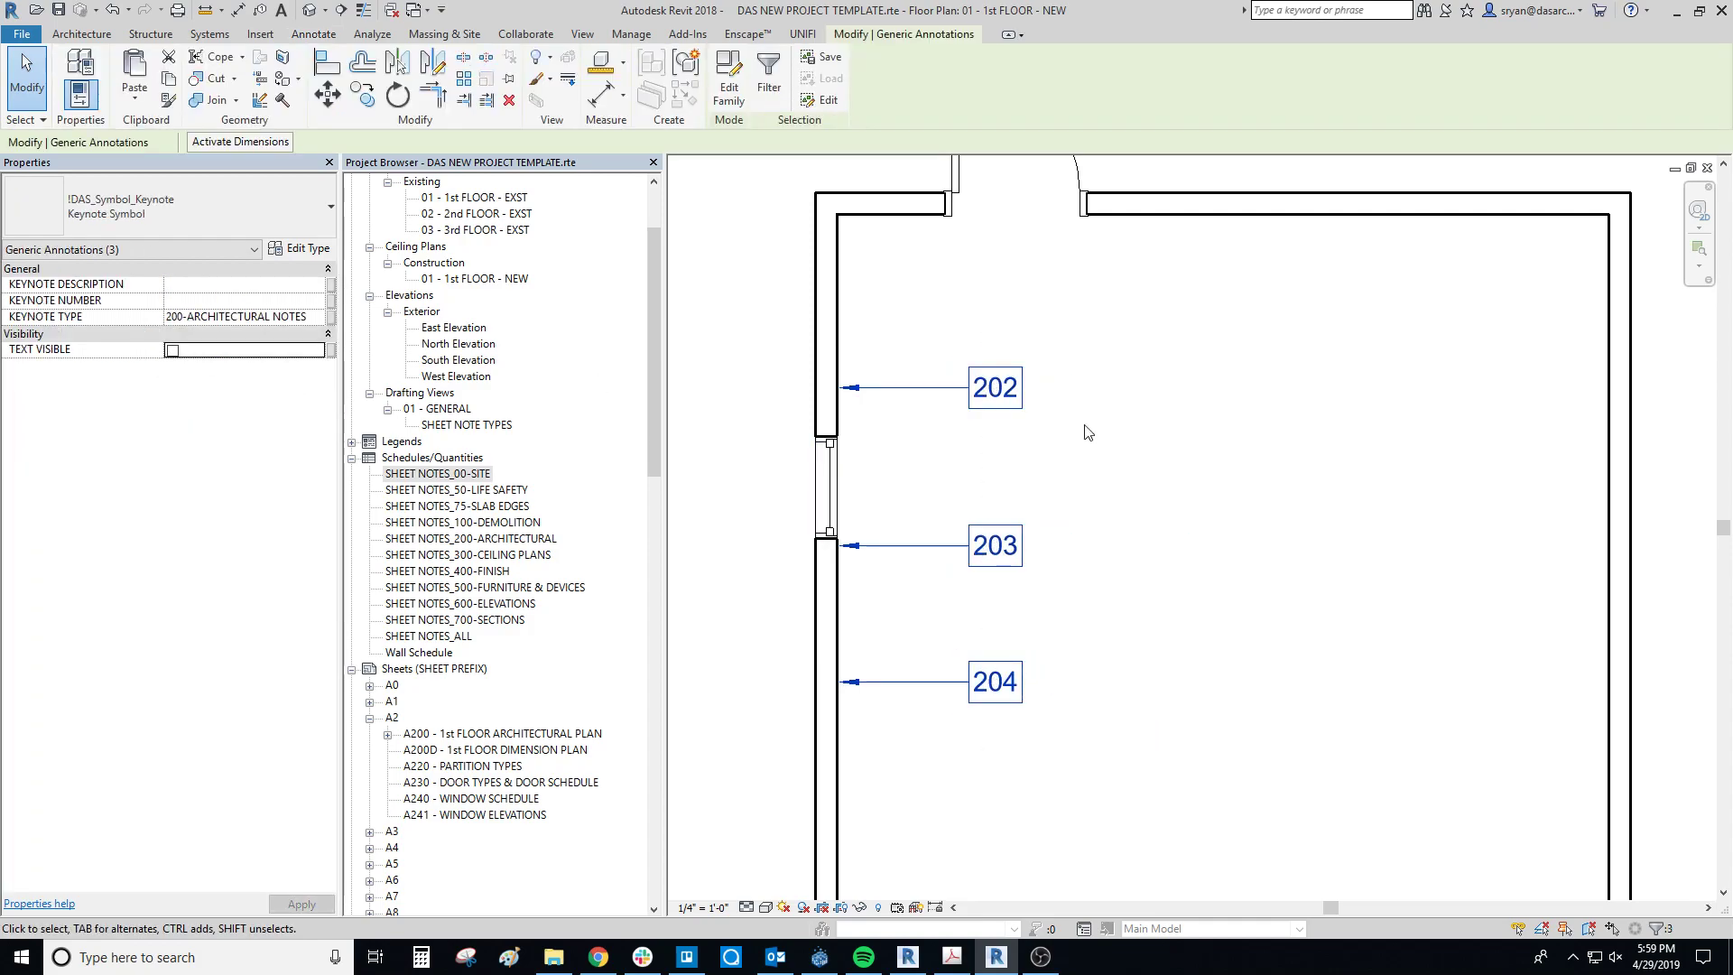
pyautogui.click(172, 350)
pyautogui.press('Escape')
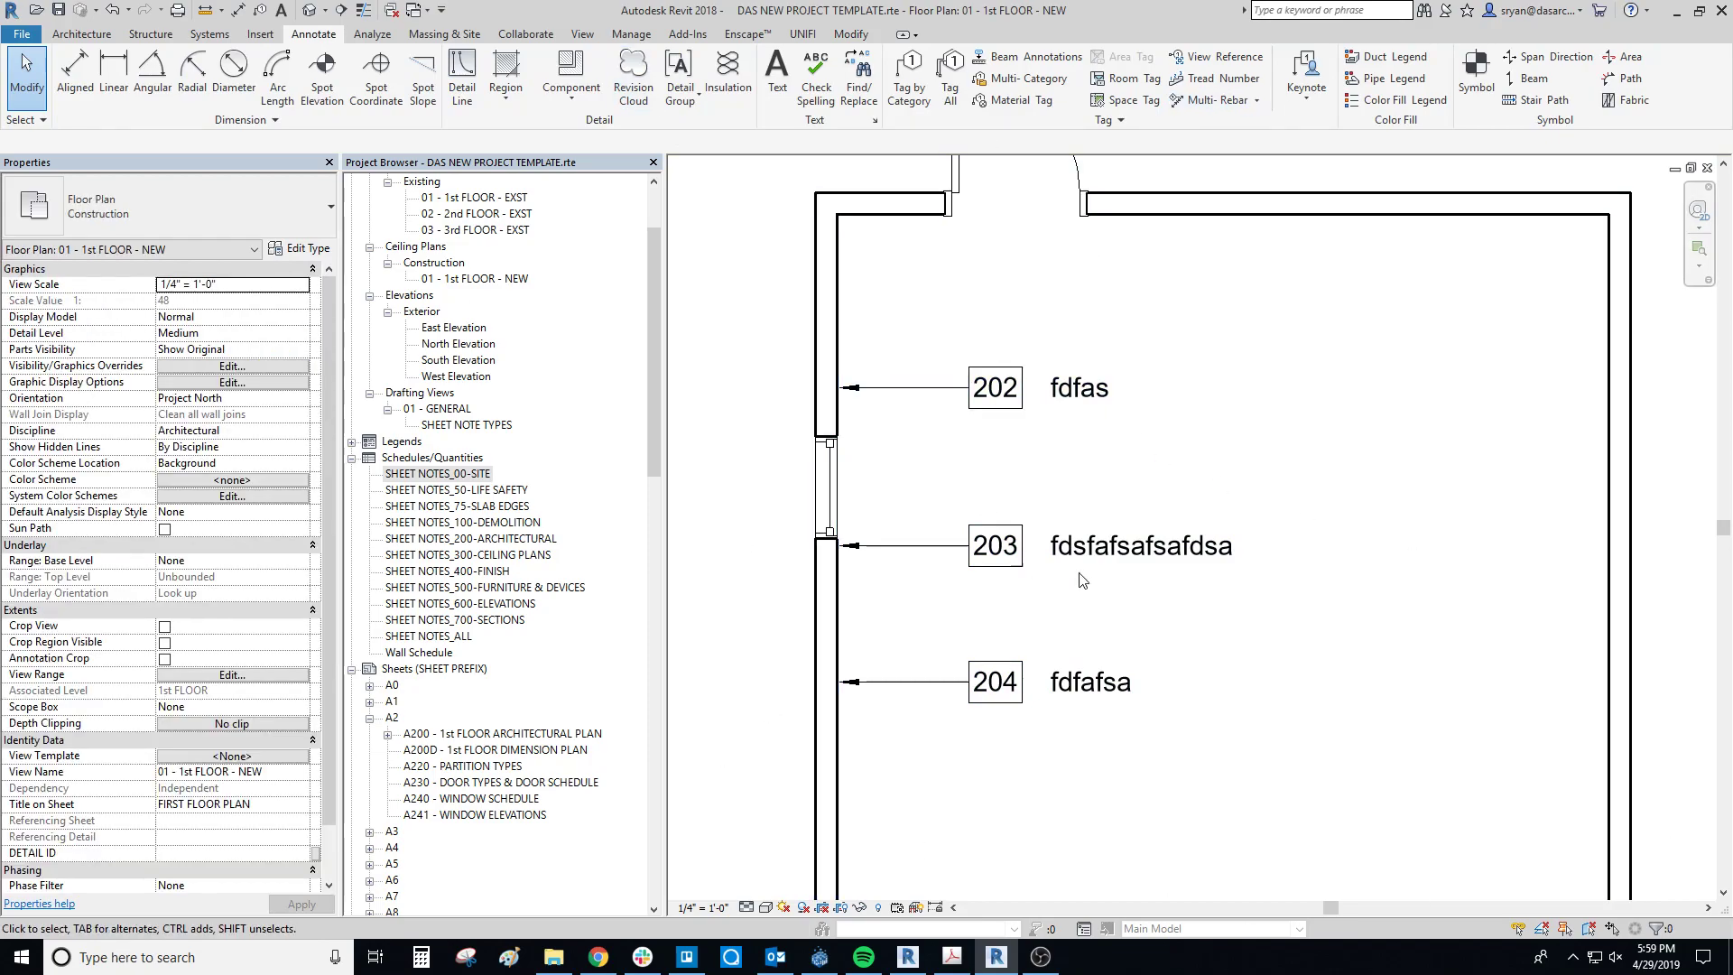
# - Select all keynote instances visible in the view and turn off their description text
pyautogui.scroll(-4, 1260, 642)
pyautogui.moveTo(1097, 663); pyautogui.dragTo(993, 504, button='middle')
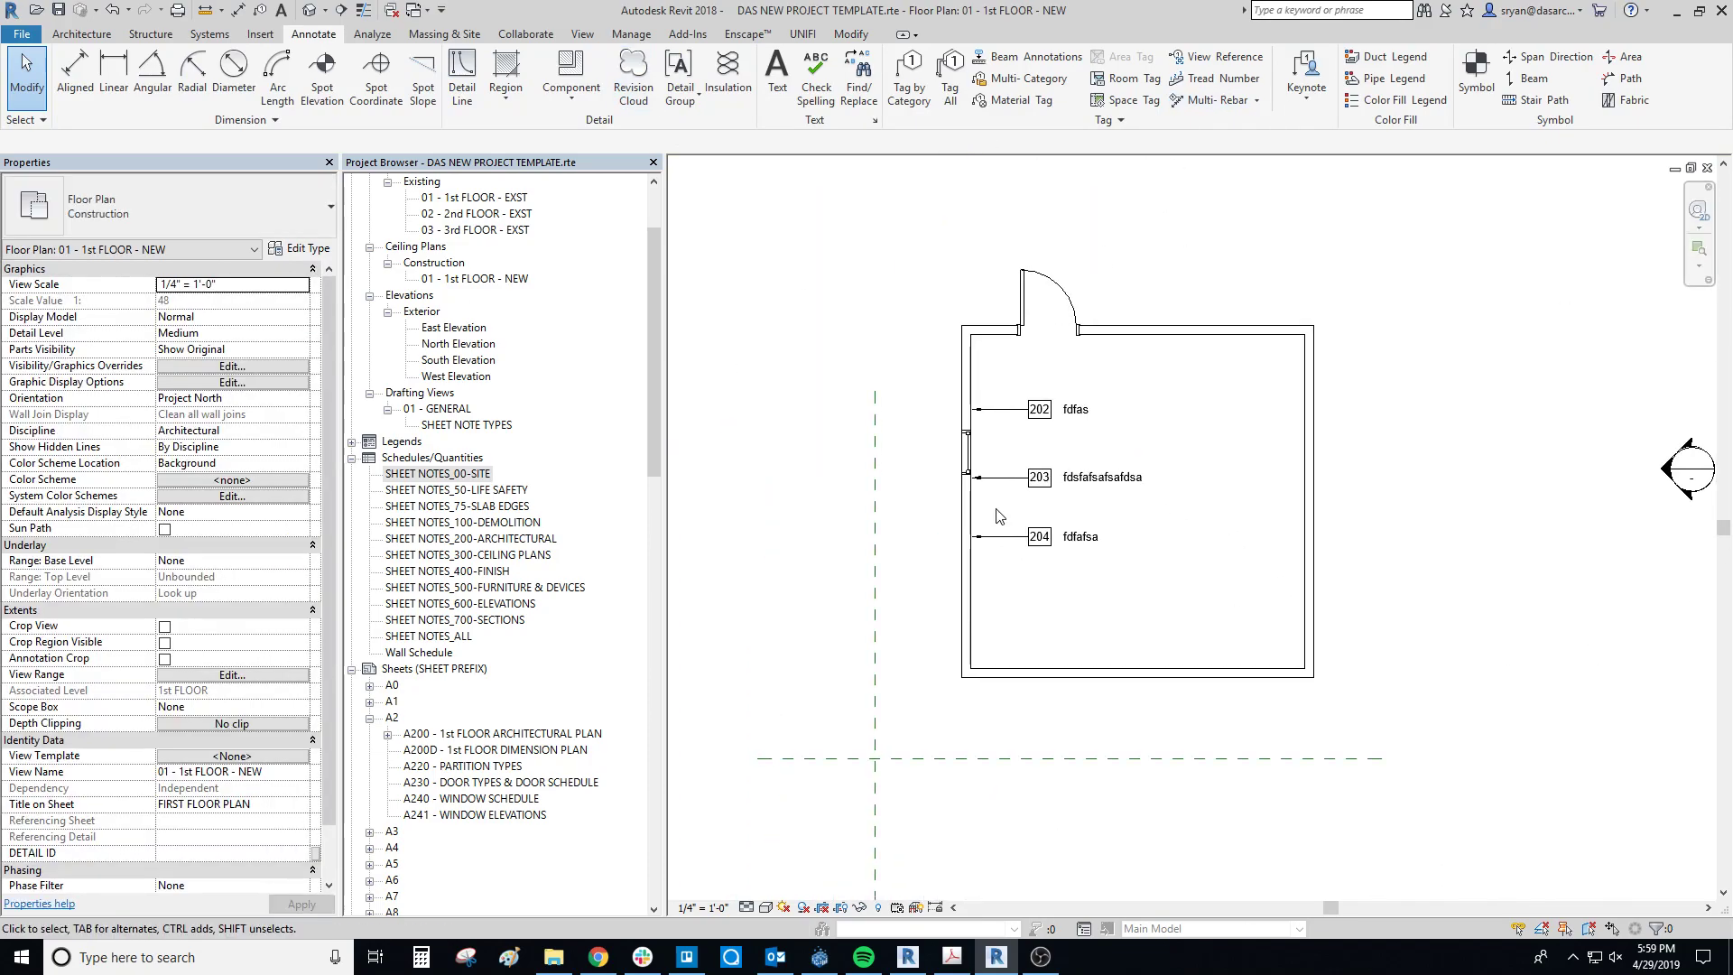
pyautogui.scroll(3, 1026, 470)
pyautogui.click(1072, 412)
pyautogui.rightClick(1140, 317)
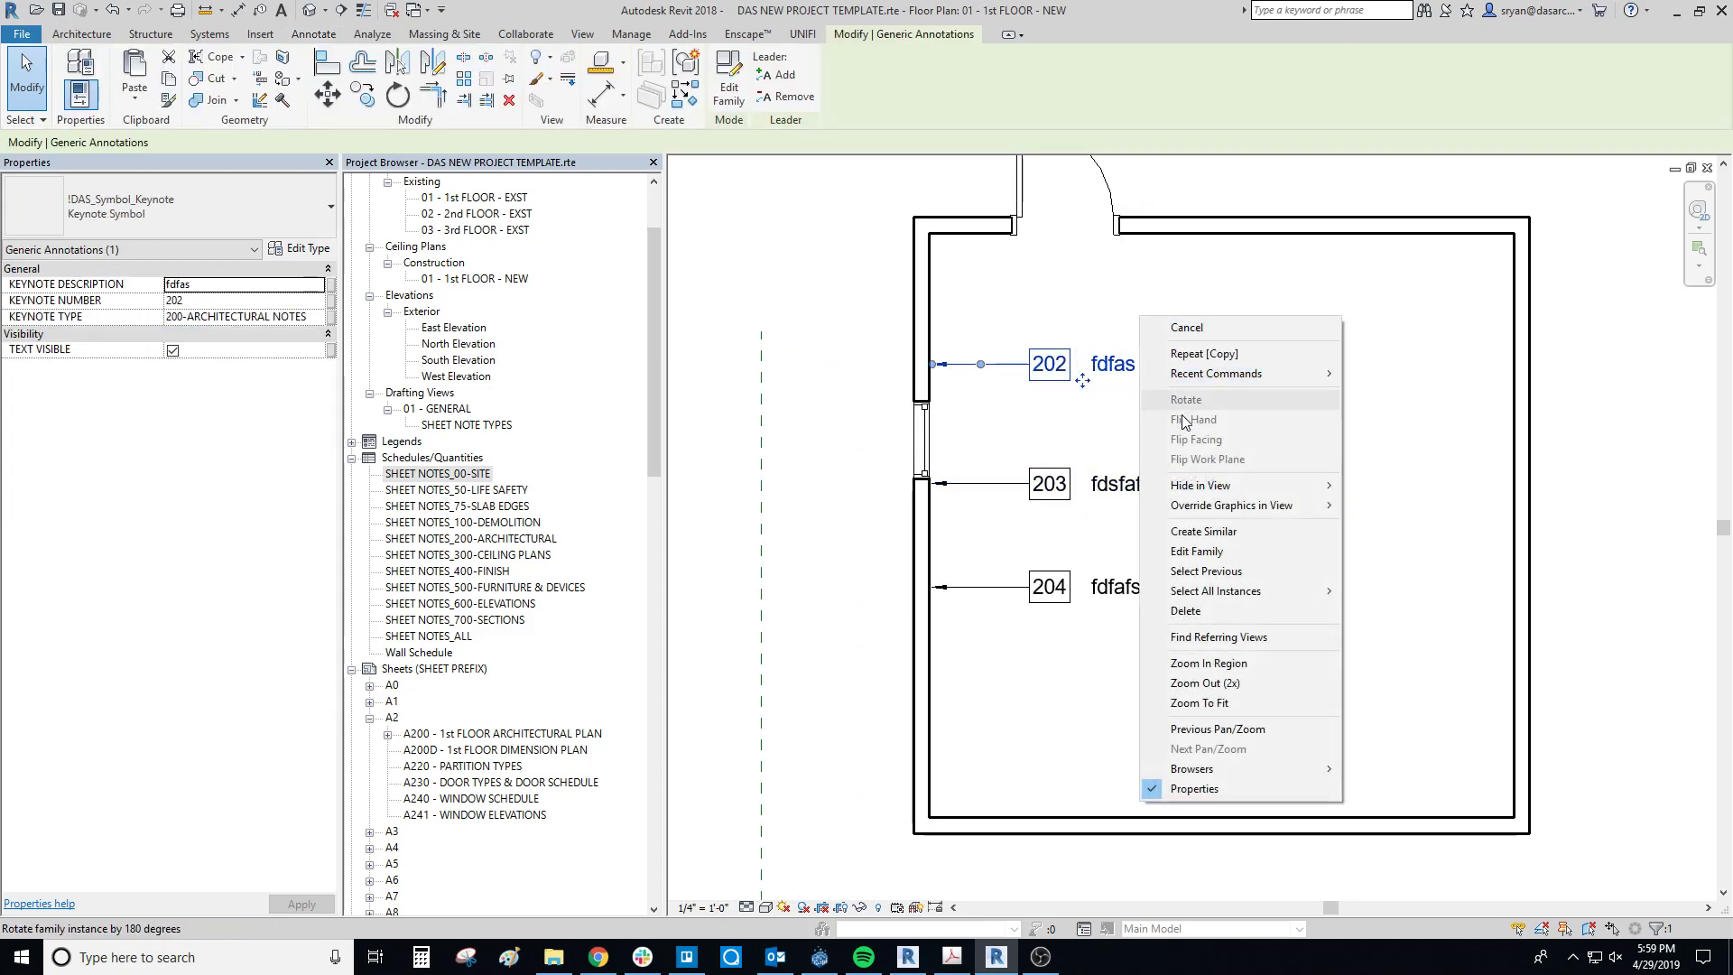
pyautogui.moveTo(1214, 594)
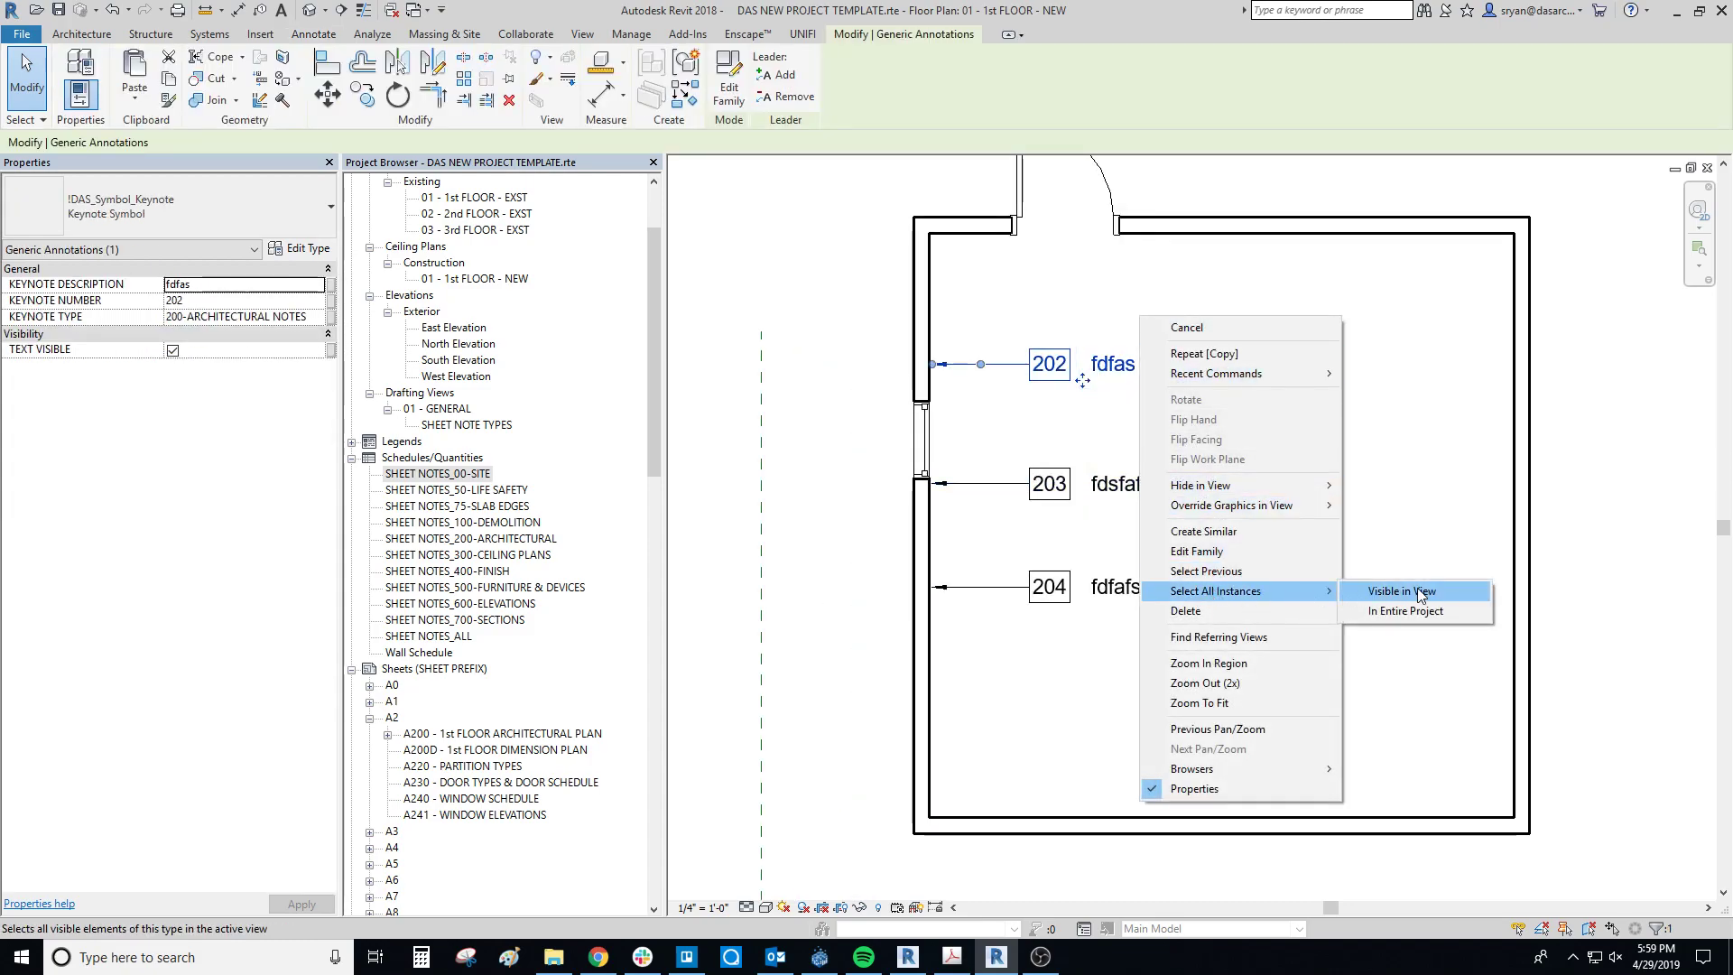
pyautogui.click(1408, 591)
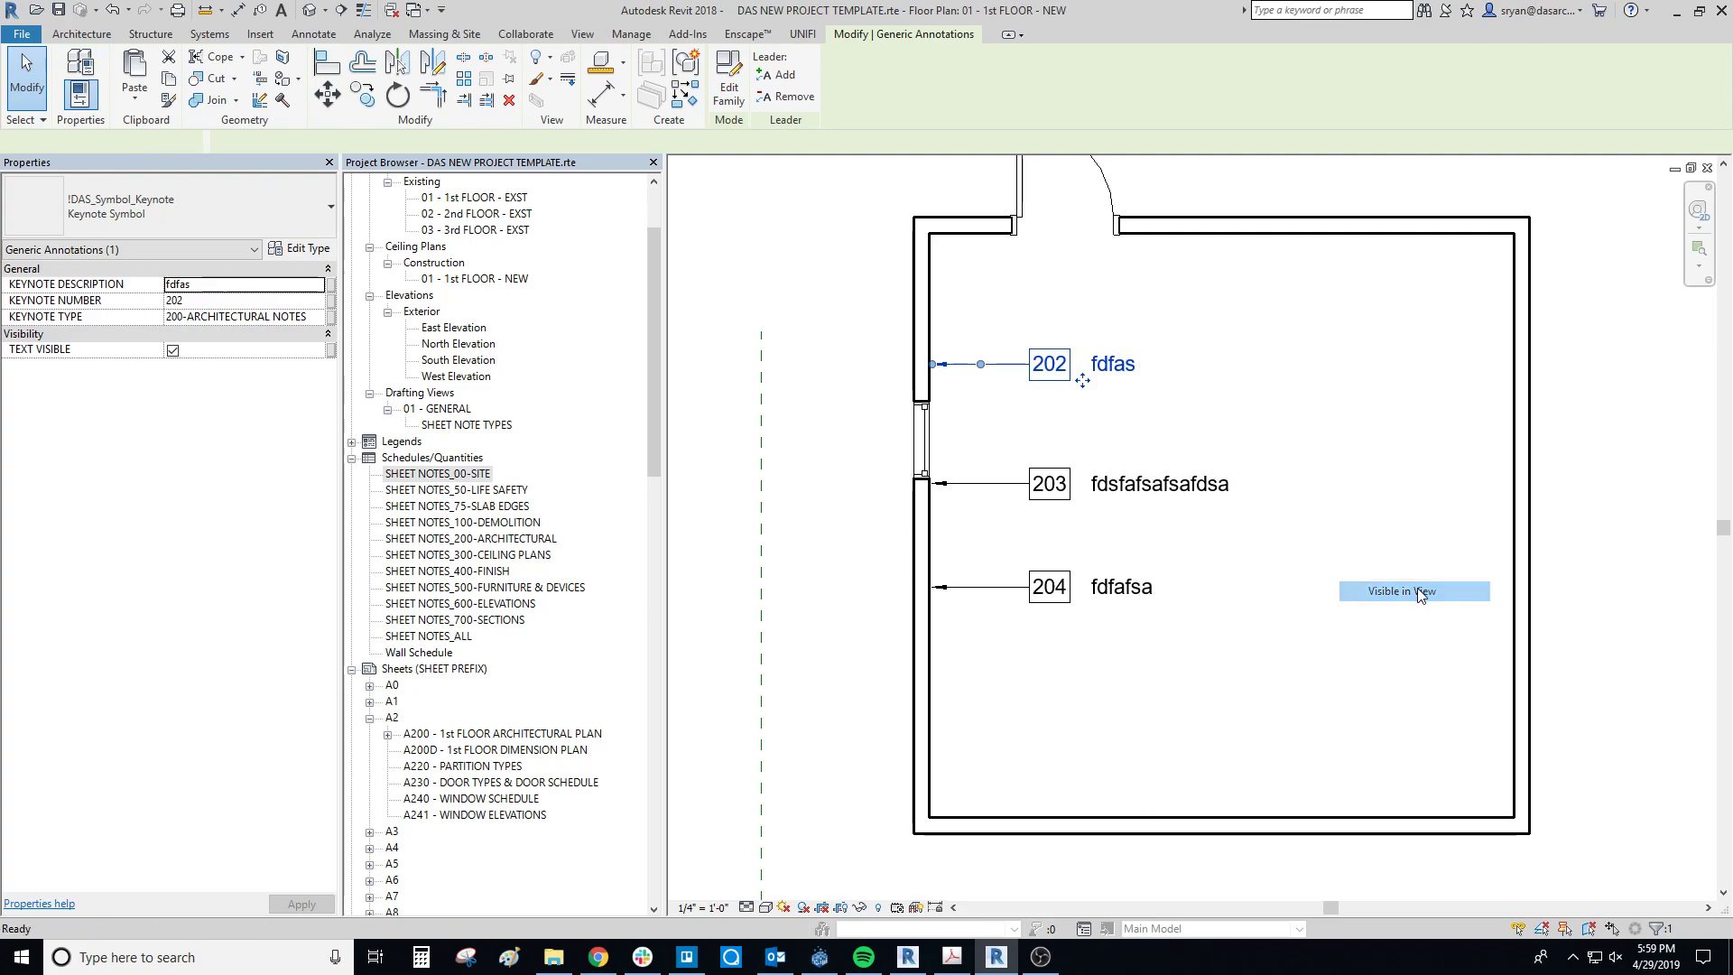
pyautogui.click(172, 350)
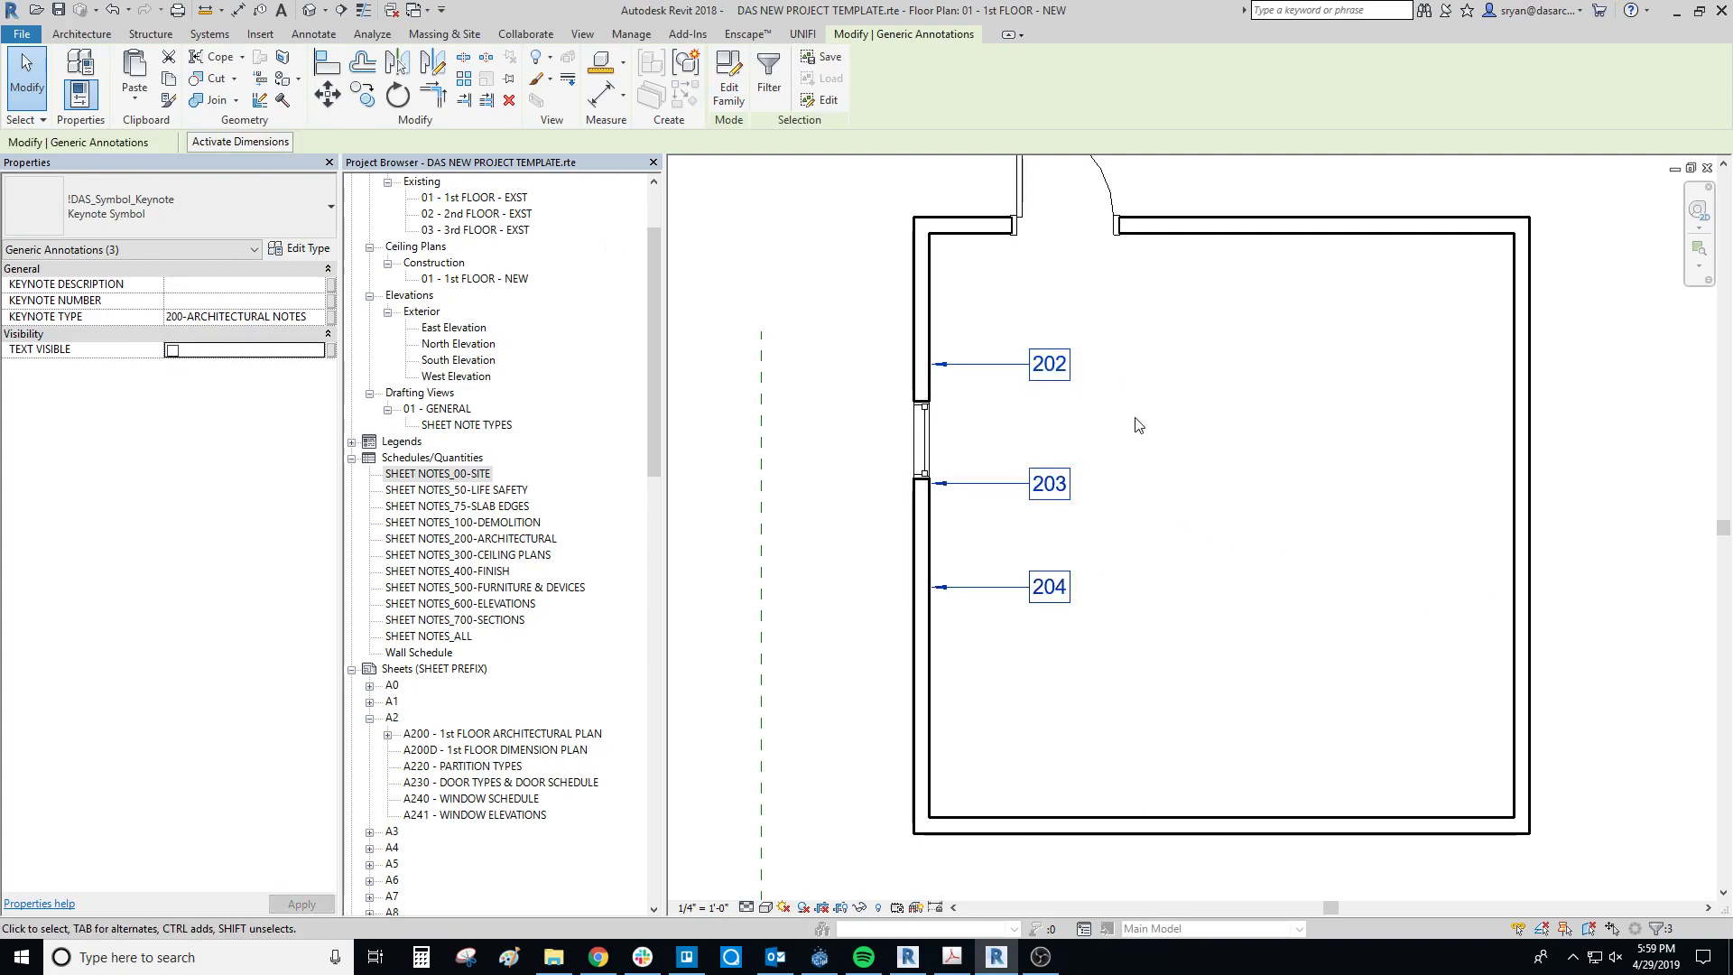
pyautogui.click(1138, 424)
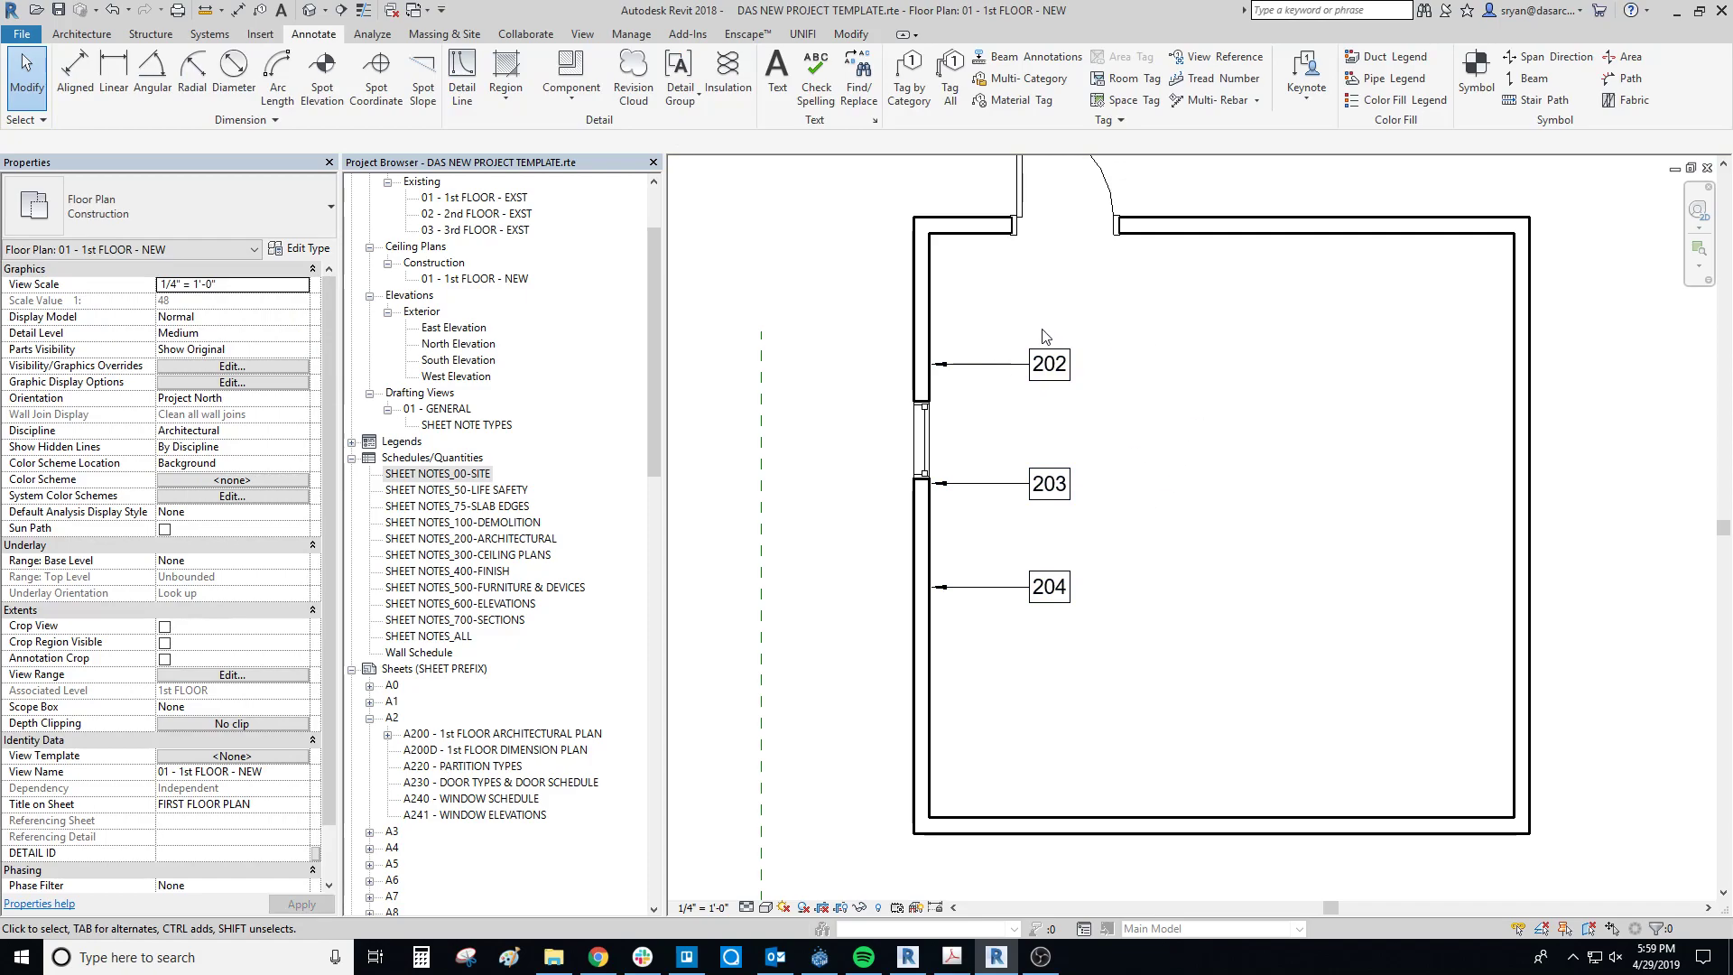
# - Reselect keynotes 202, 203 and 204 and restore the visibility of their description text
pyautogui.click(1048, 364)
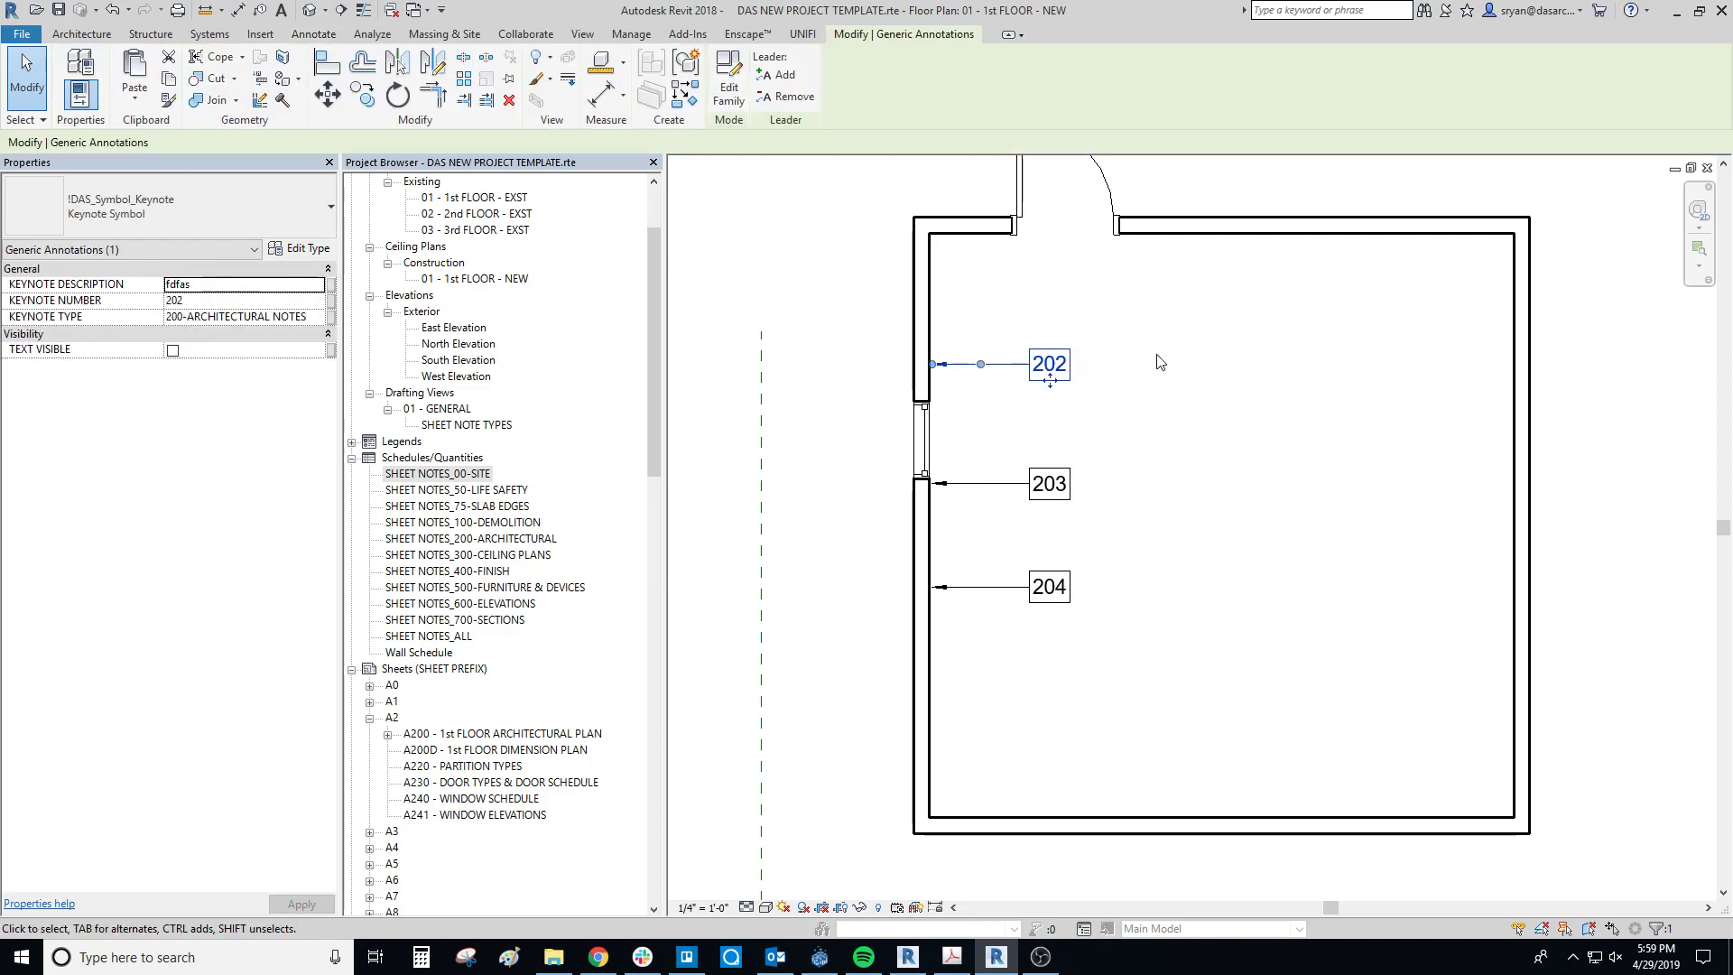
pyautogui.moveTo(1094, 341)
pyautogui.mouseDown()
pyautogui.moveTo(1038, 542)
pyautogui.moveTo(993, 623)
pyautogui.mouseUp()
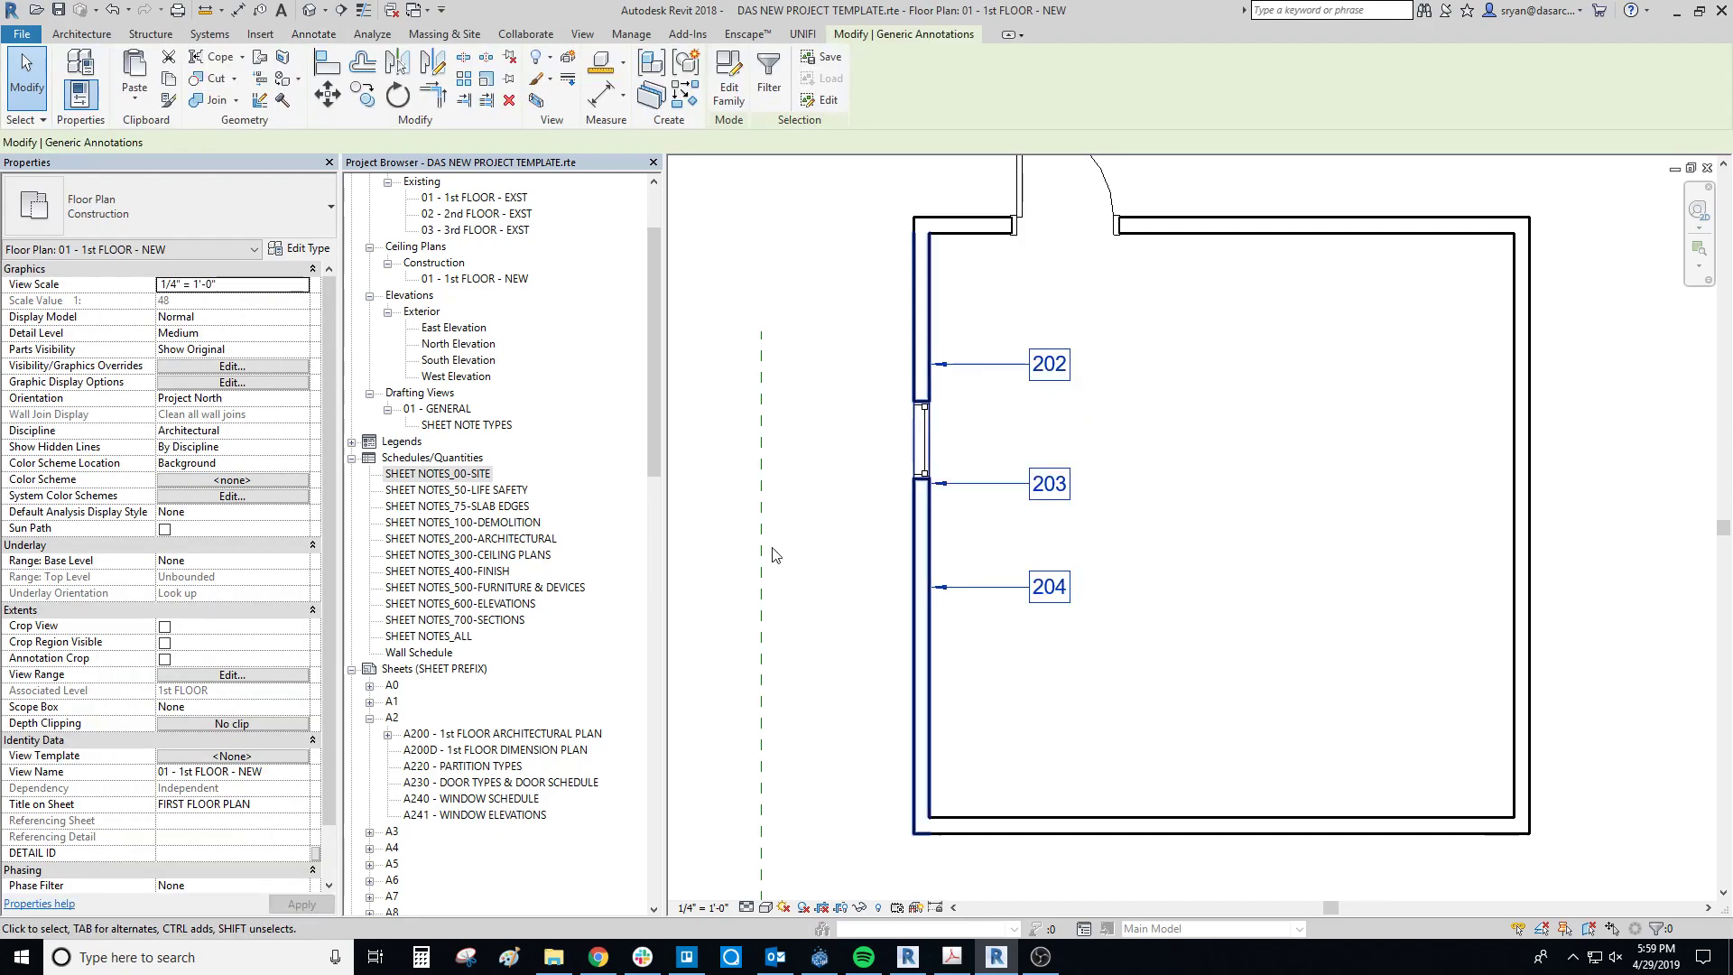
pyautogui.click(173, 350)
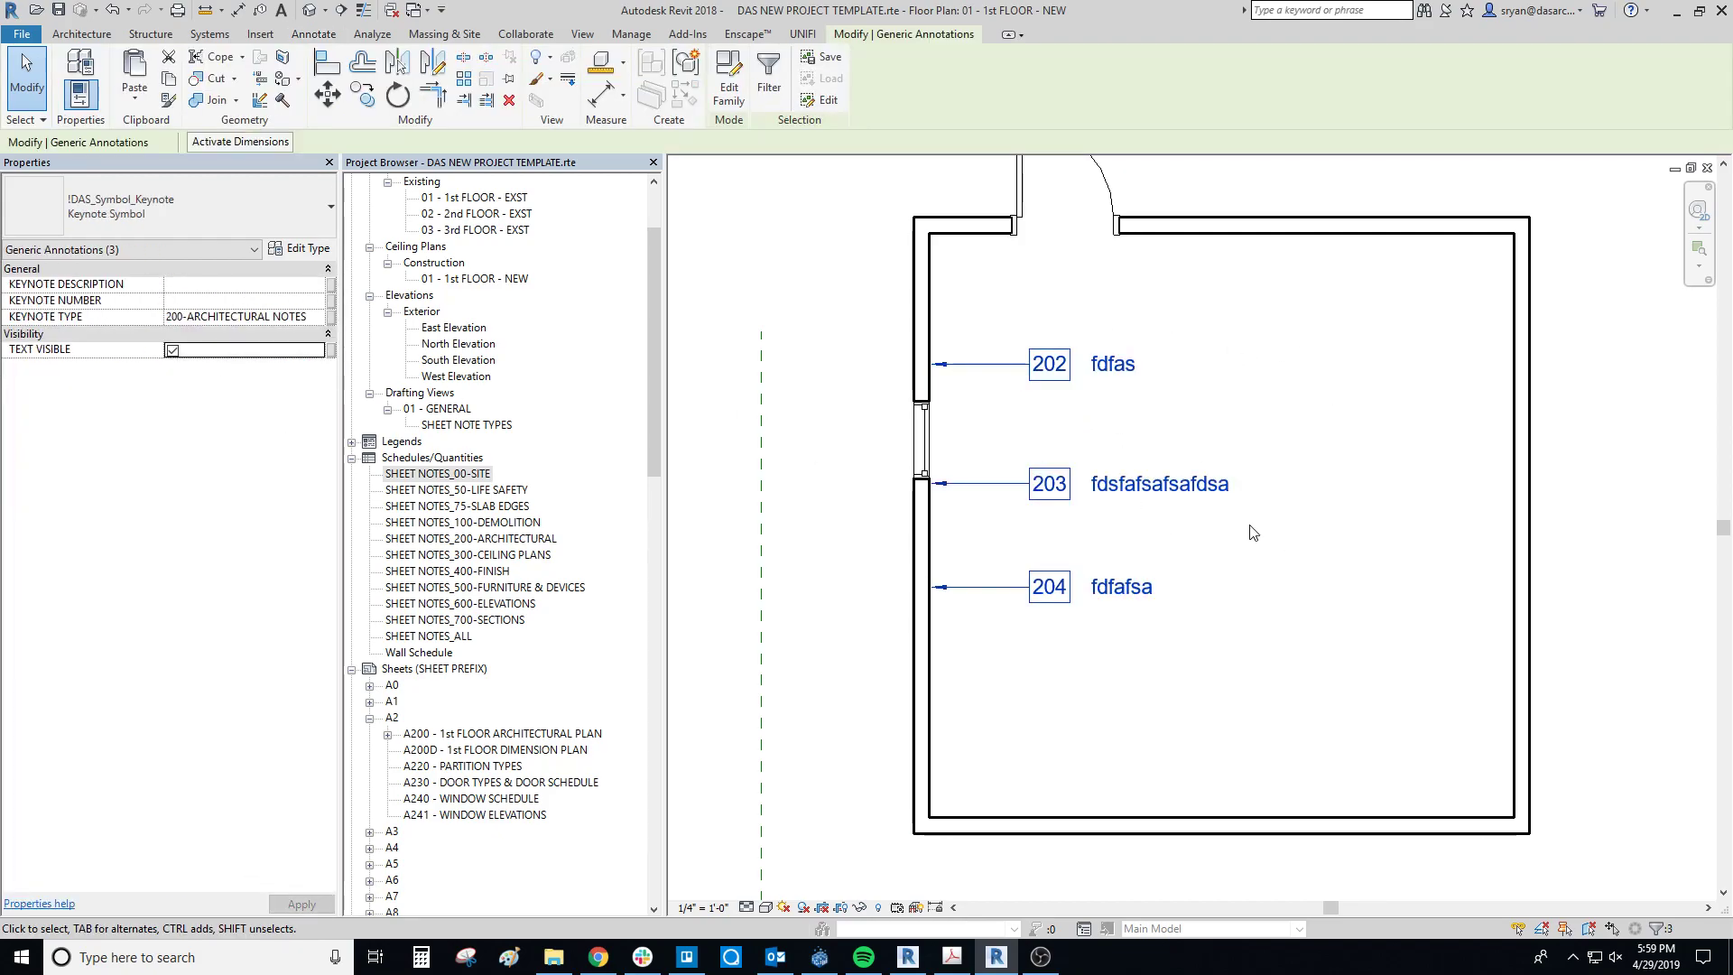
pyautogui.click(1252, 533)
pyautogui.moveTo(1293, 576); pyautogui.dragTo(1230, 565, button='middle')
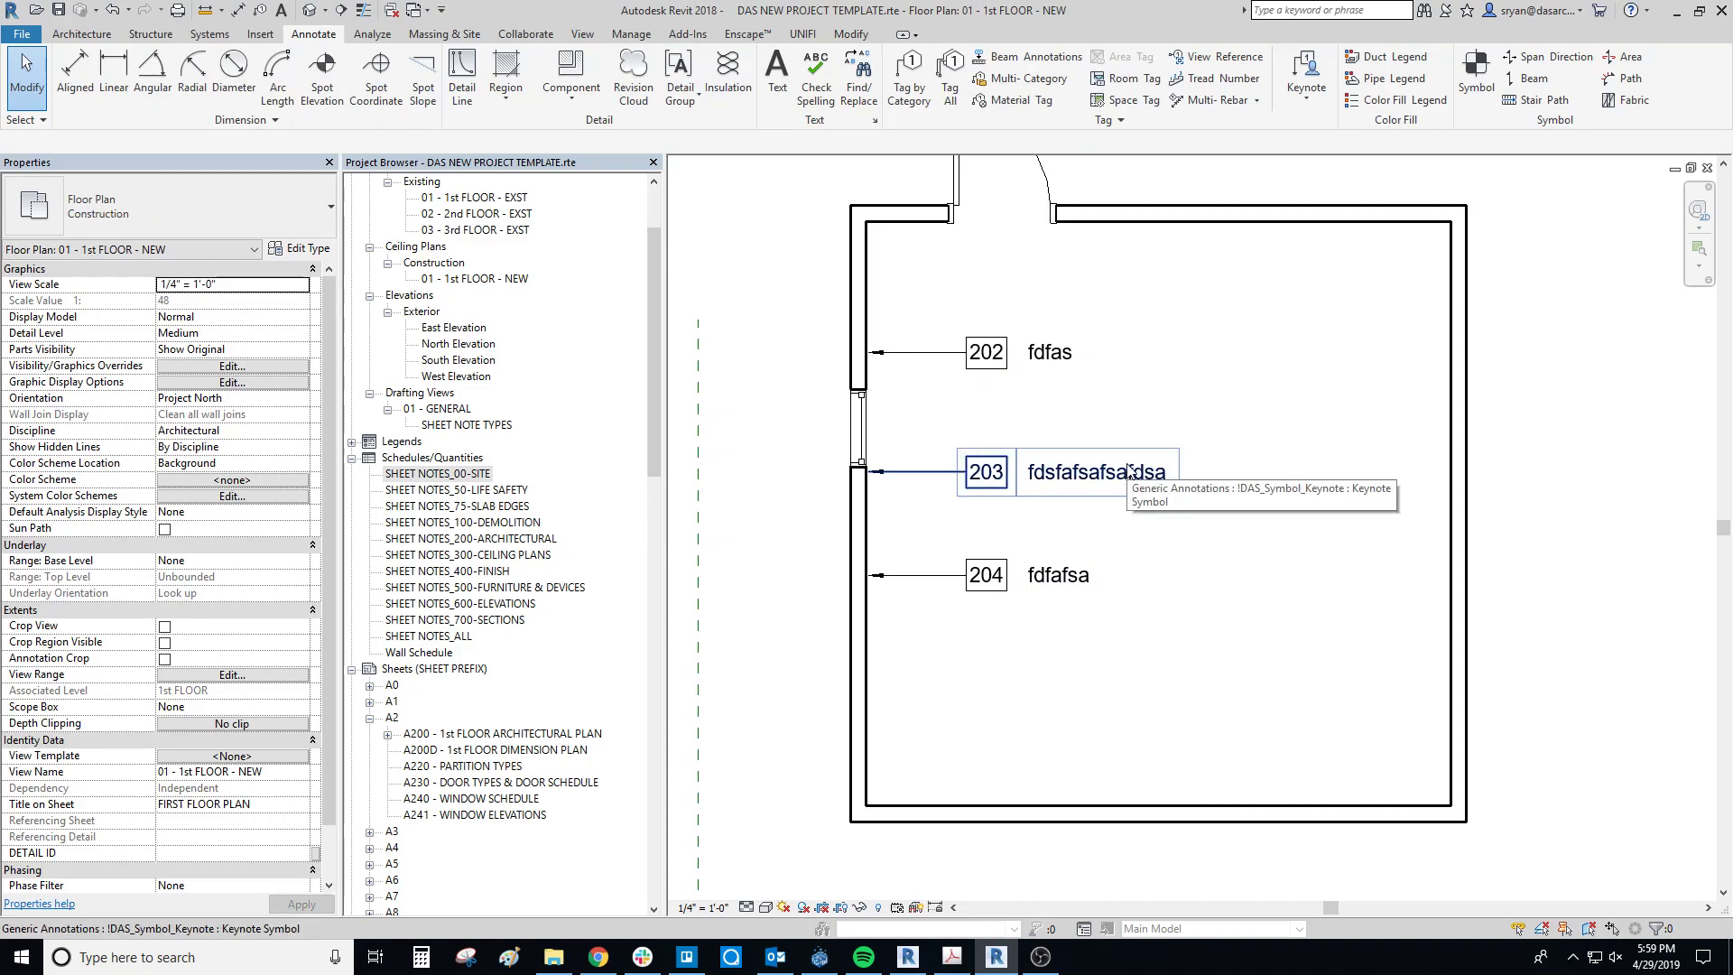
pyautogui.moveTo(1129, 470); pyautogui.dragTo(1146, 460, button='middle')
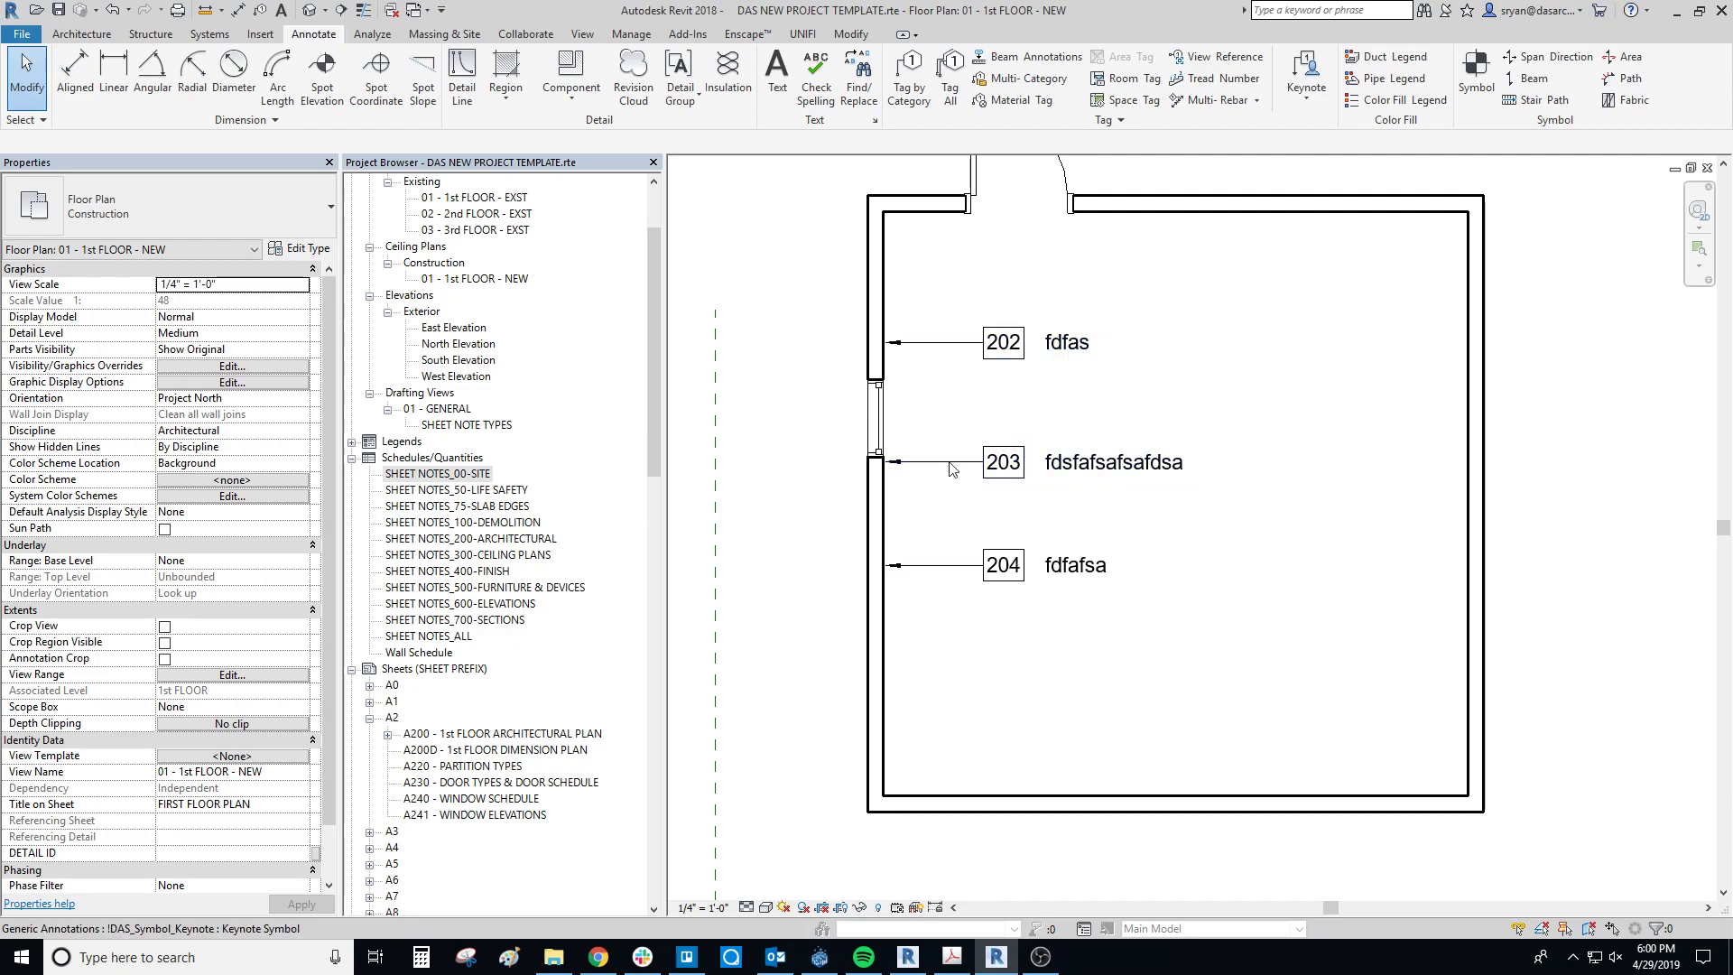
# - Open the SHEET NOTES_00-SITE schedule and review its scheduled fields without changing them
pyautogui.click(451, 475)
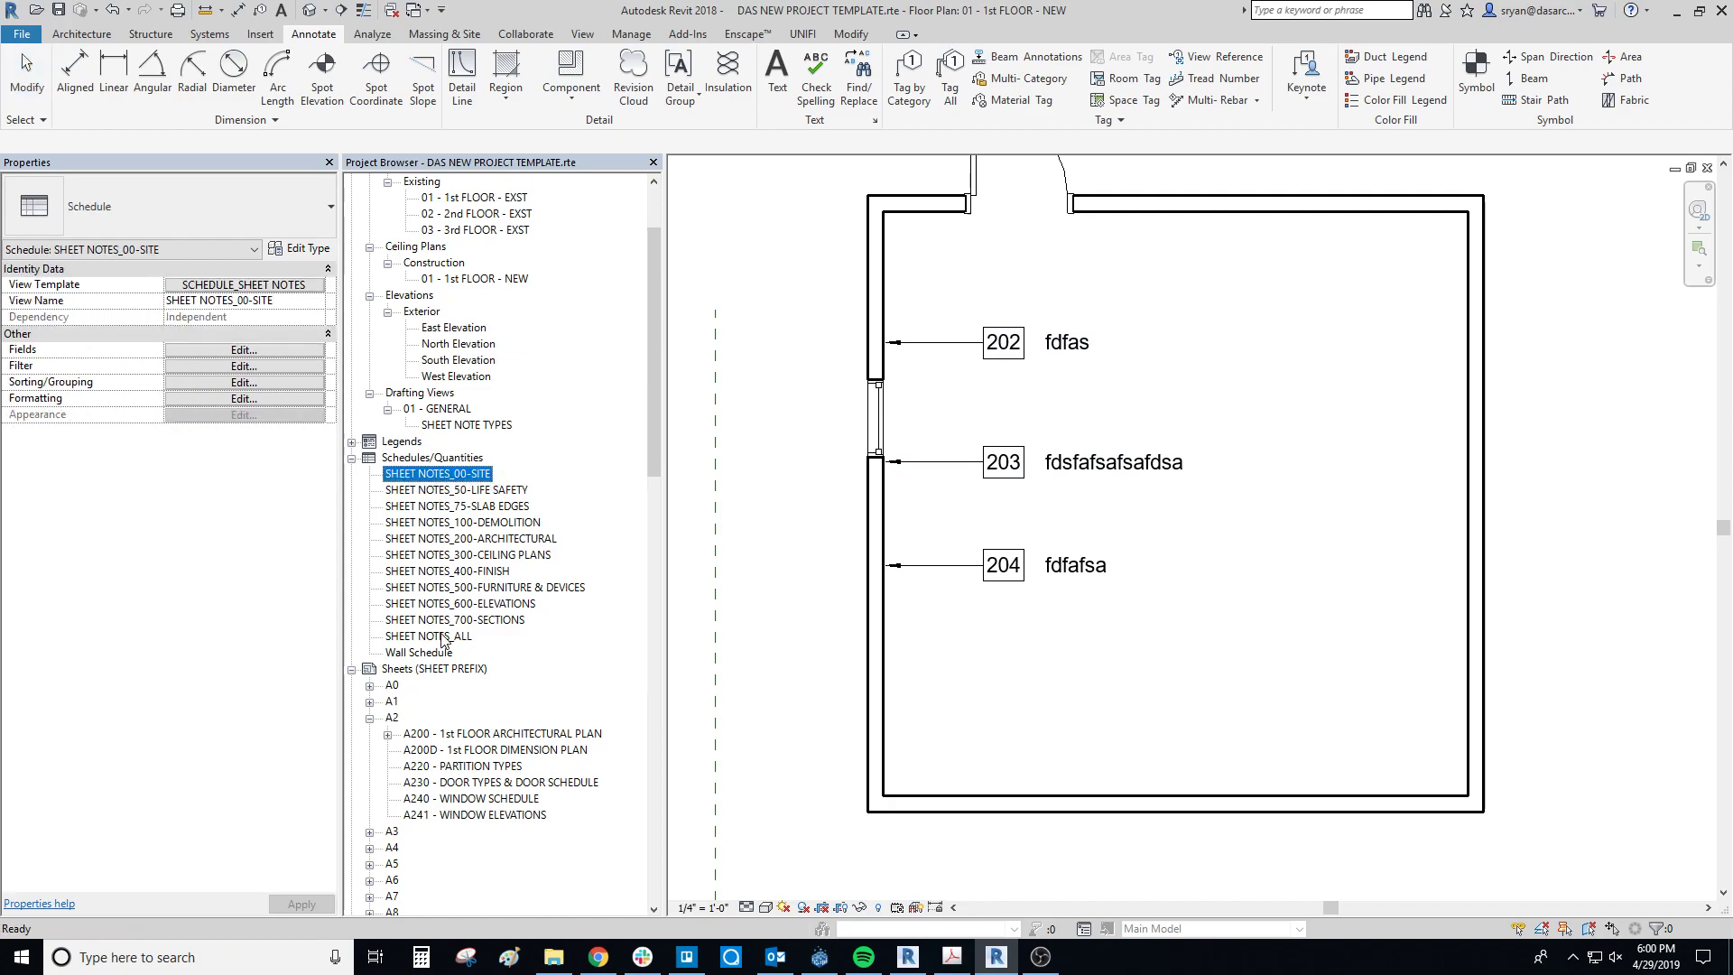
pyautogui.doubleClick(481, 474)
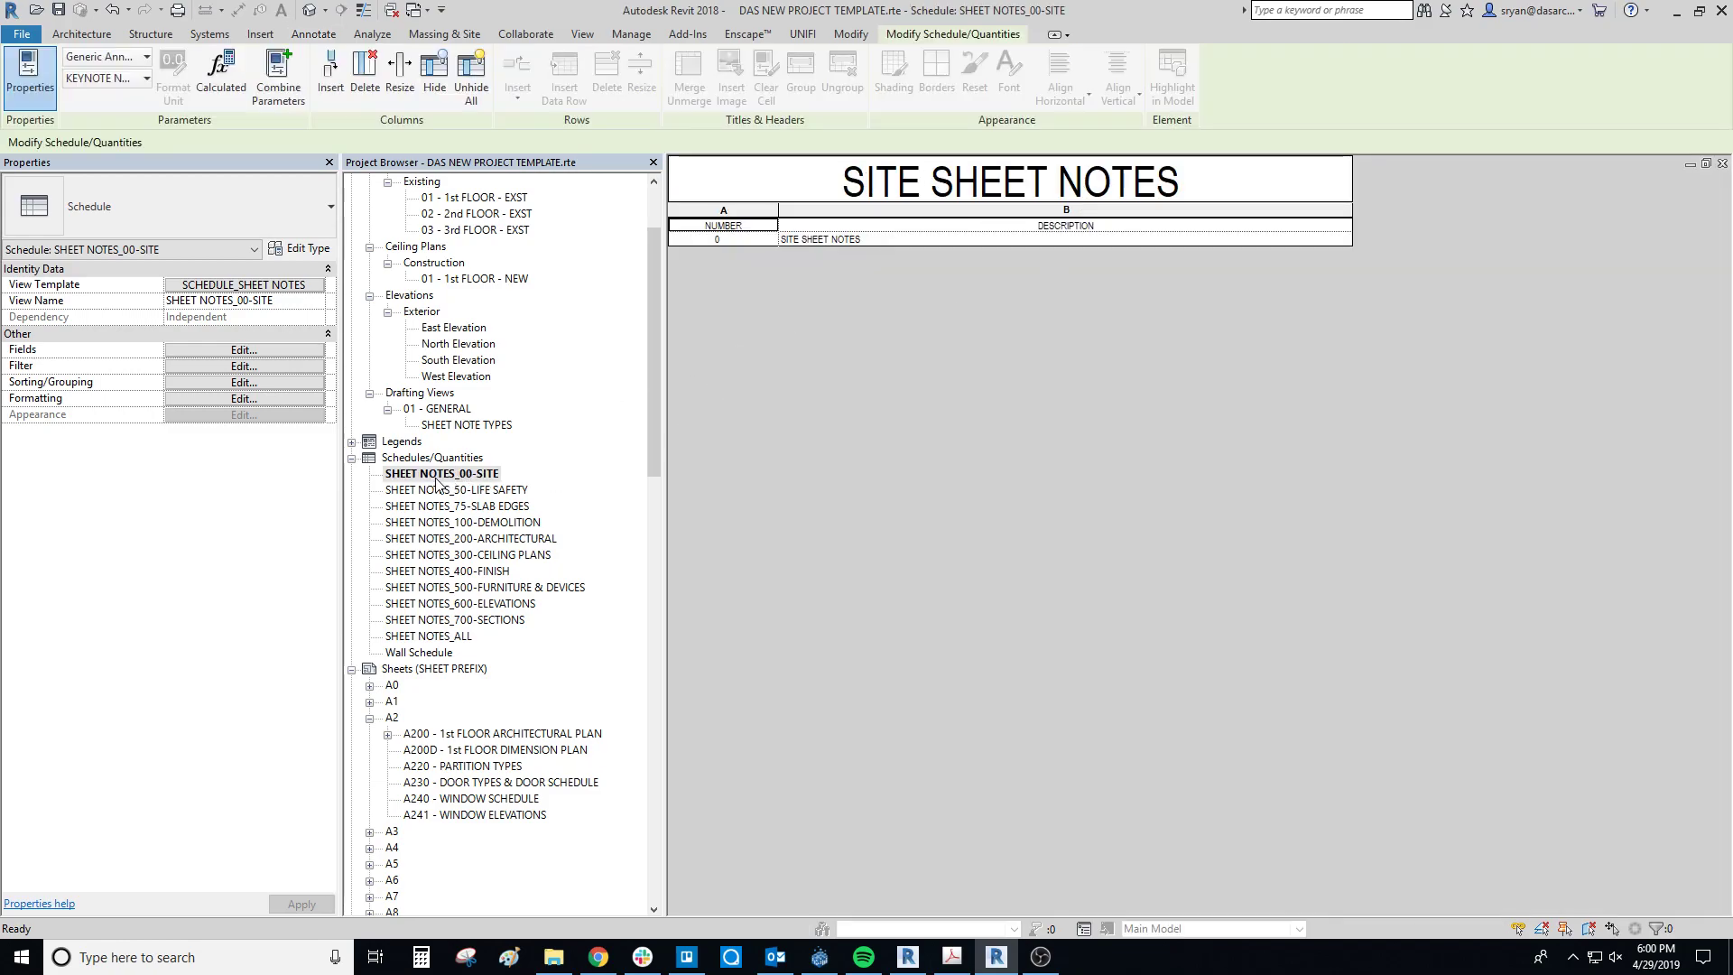
pyautogui.click(244, 350)
pyautogui.moveTo(686, 375); pyautogui.dragTo(978, 284)
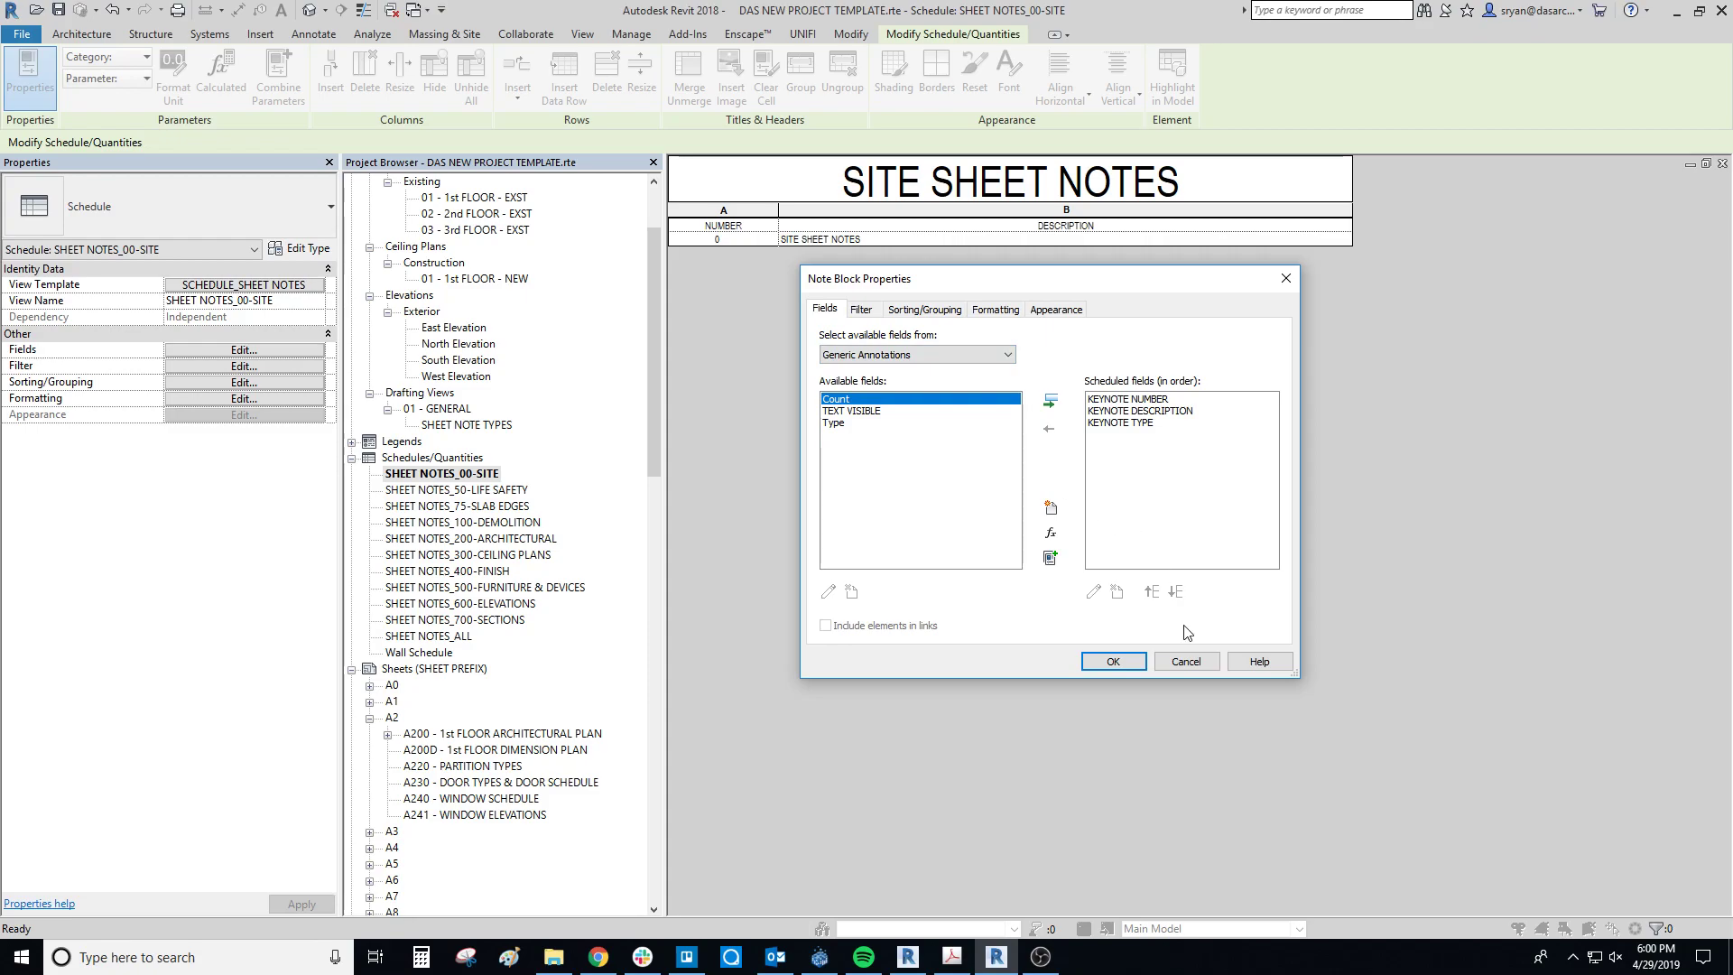
pyautogui.click(1186, 661)
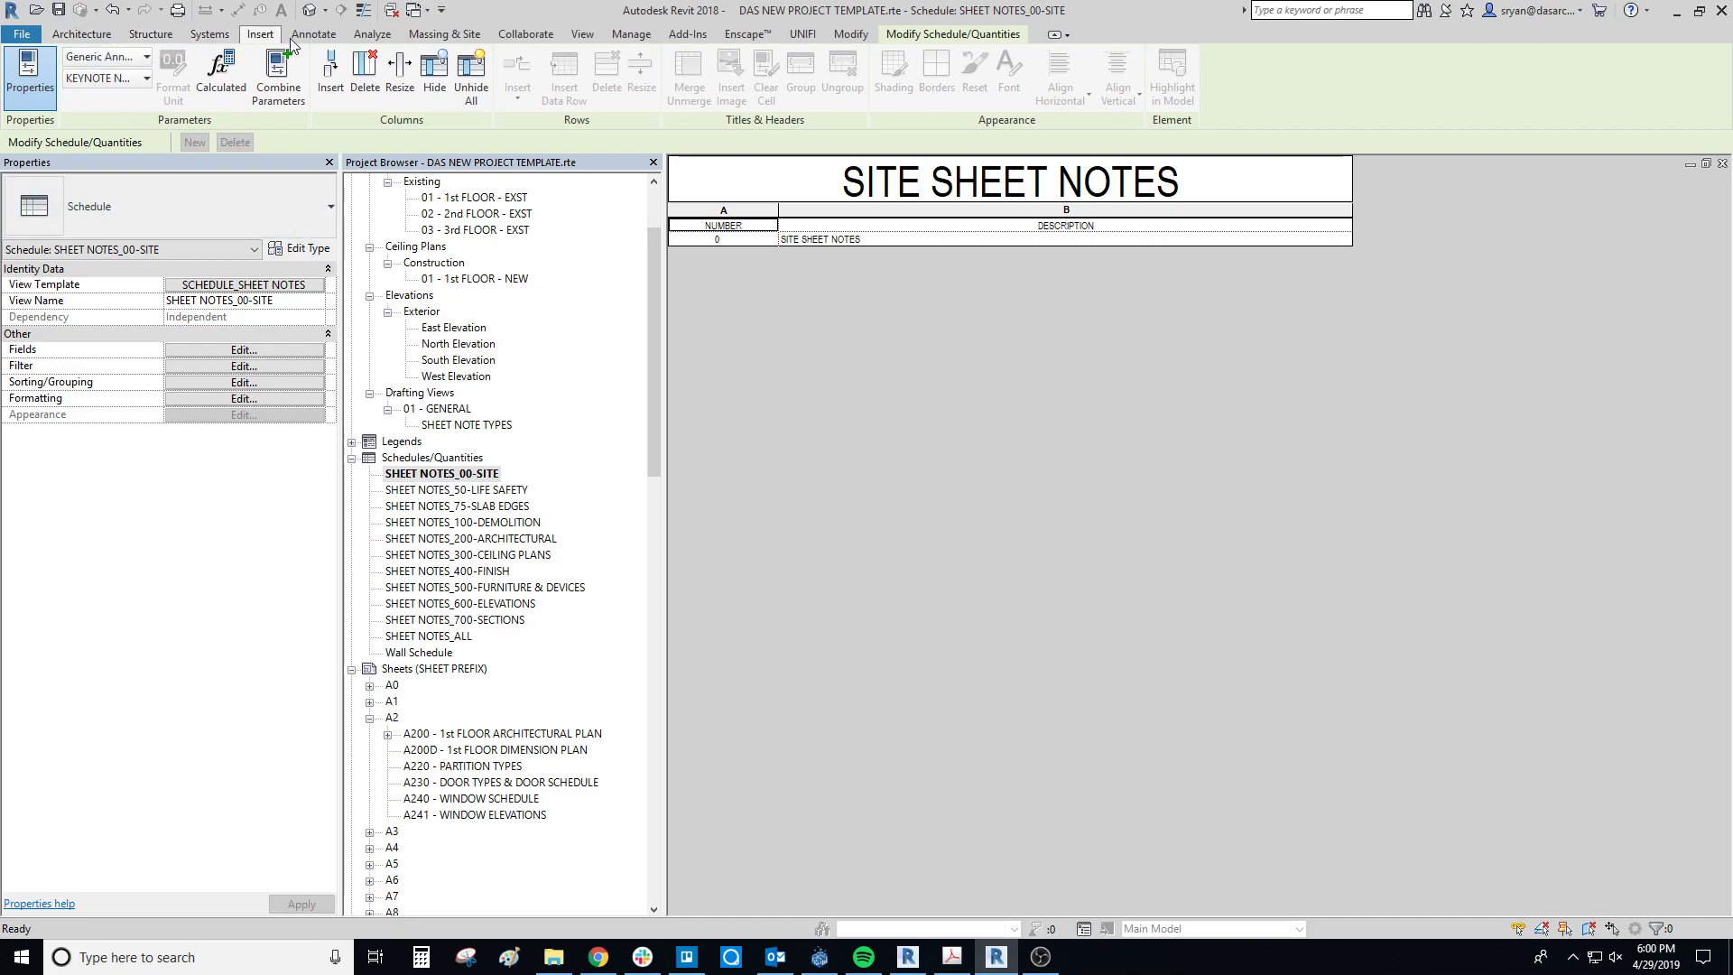
# - Look up the Note Block command among the schedule creation types without starting it
pyautogui.click(582, 33)
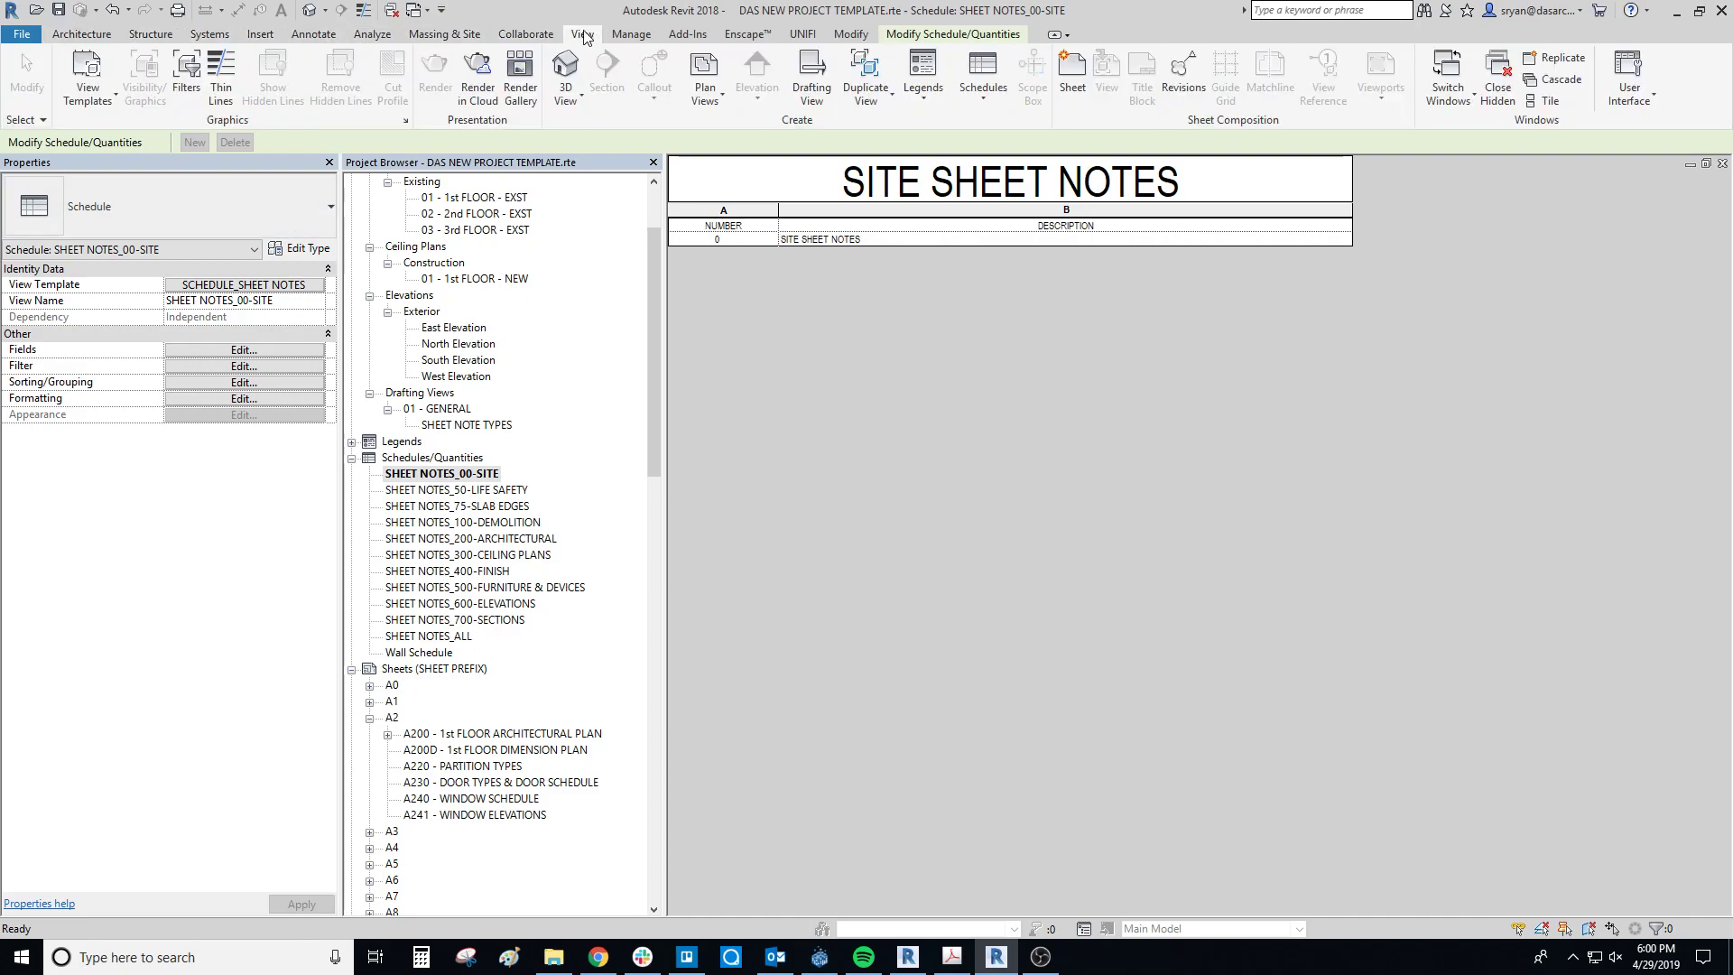
pyautogui.click(982, 103)
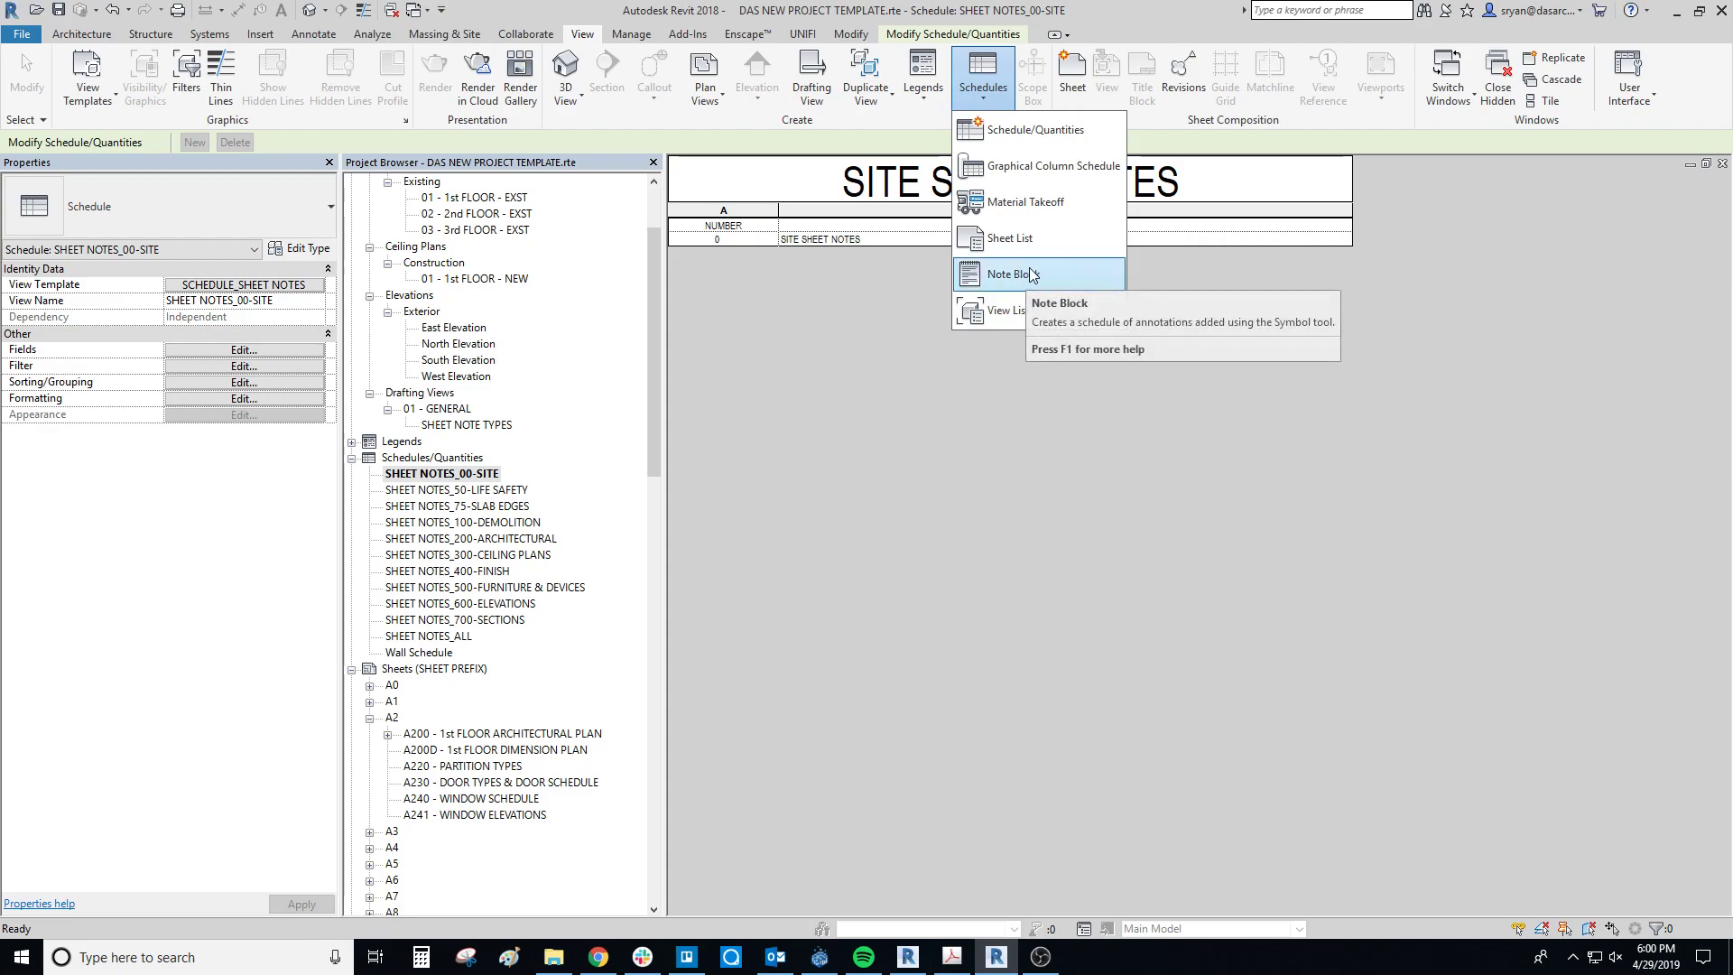
pyautogui.click(883, 294)
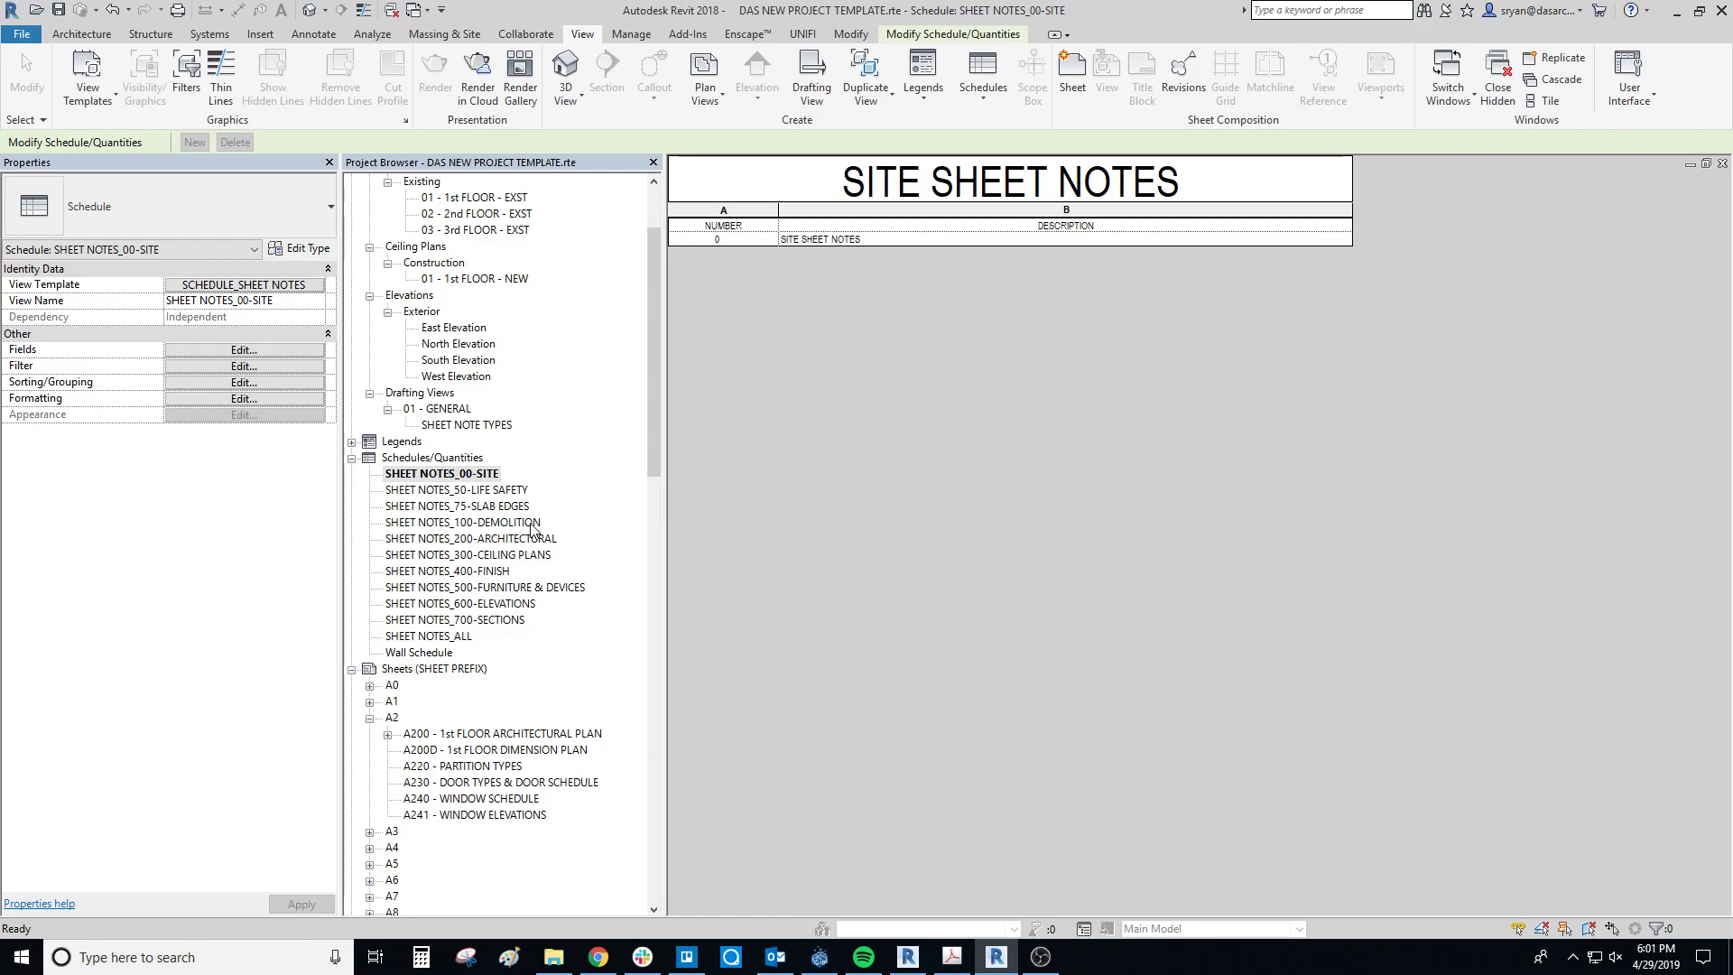
# - Open sheet A200 - 1st FLOOR ARCHITECTURAL PLAN and examine the keynote rows in its architectural sheet notes schedule
pyautogui.click(495, 523)
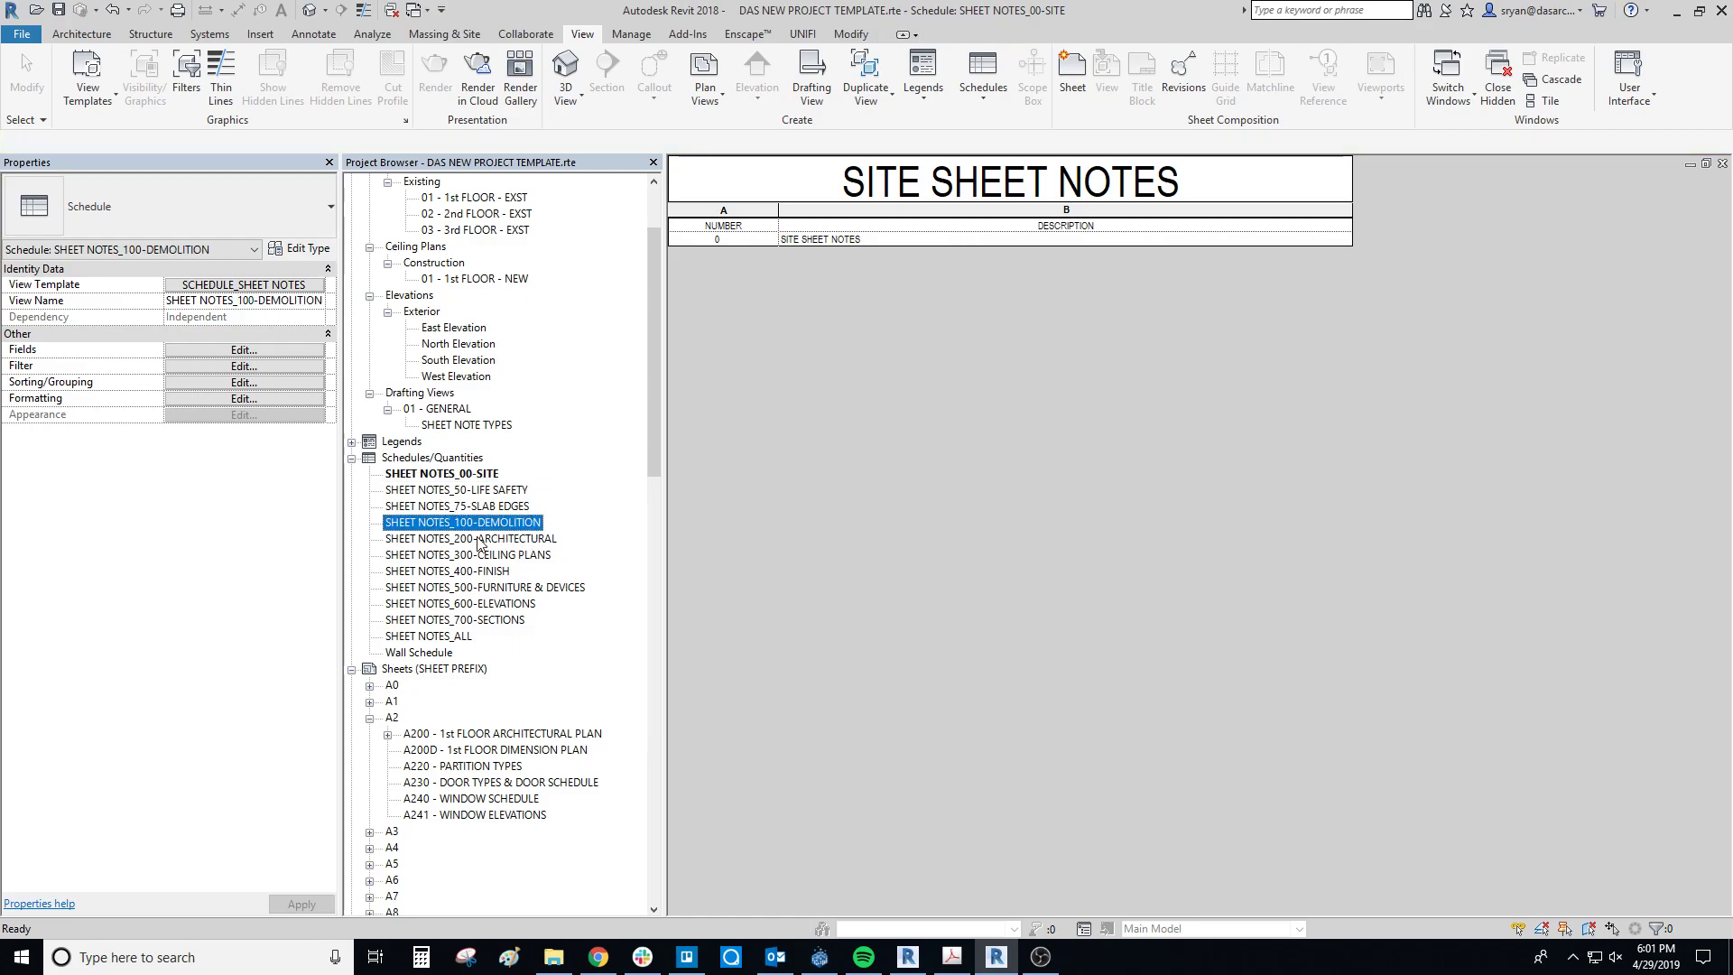
pyautogui.click(469, 539)
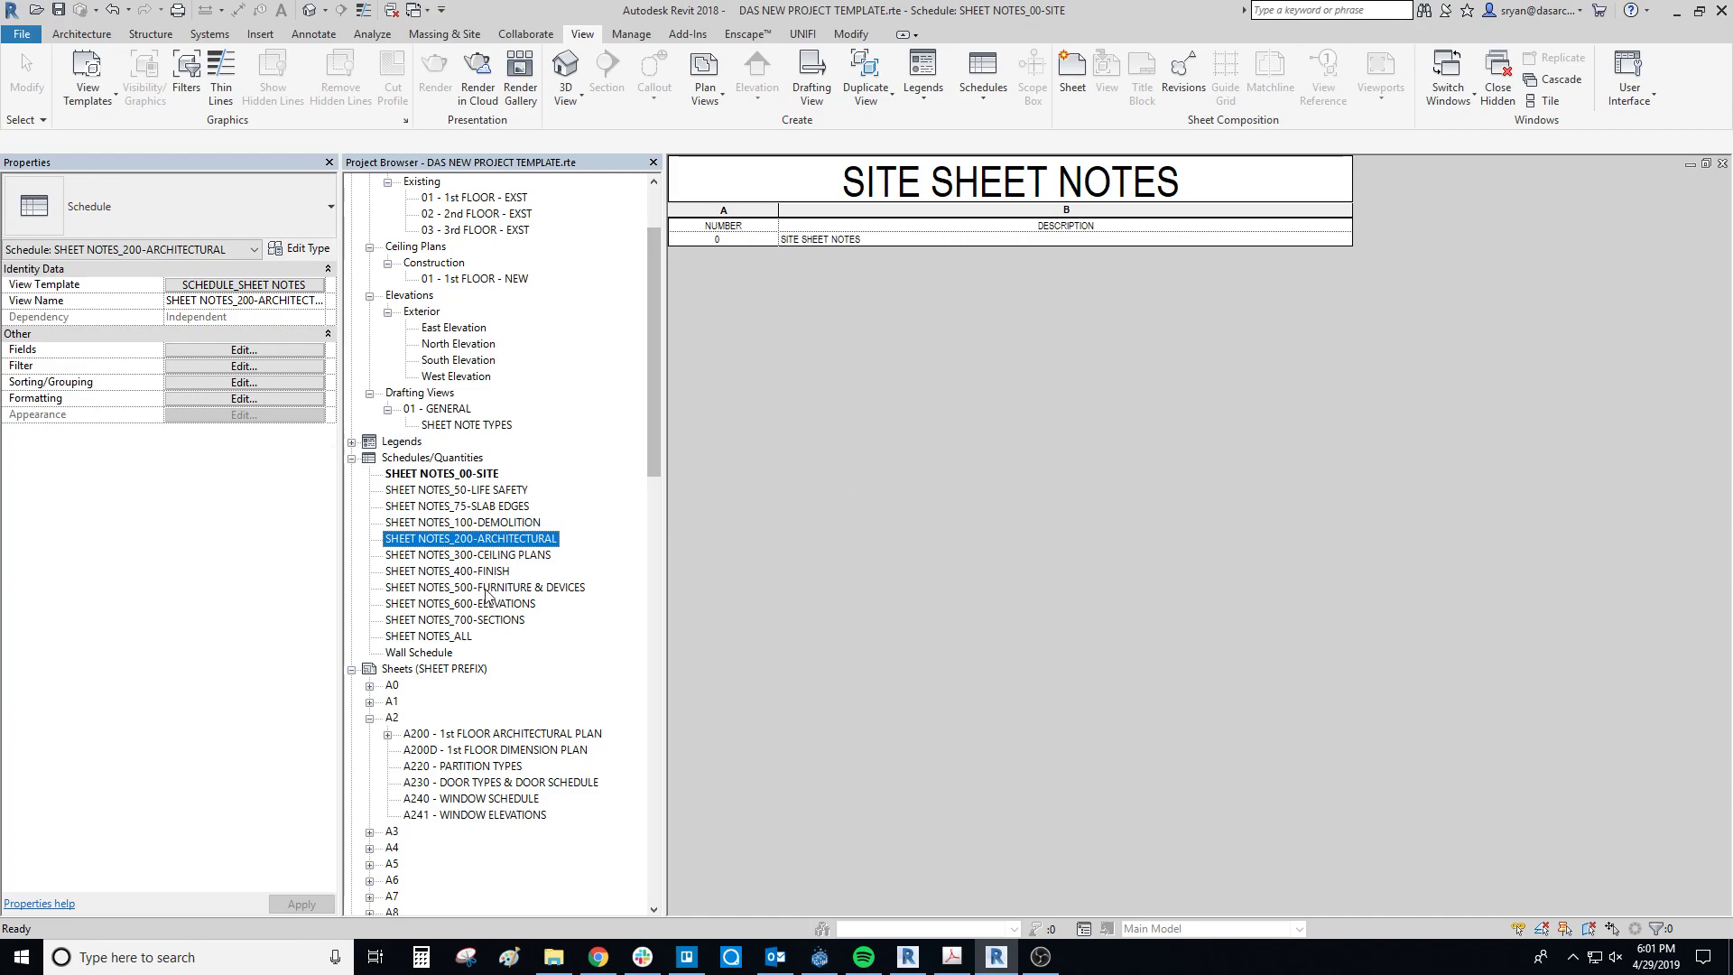
pyautogui.doubleClick(487, 734)
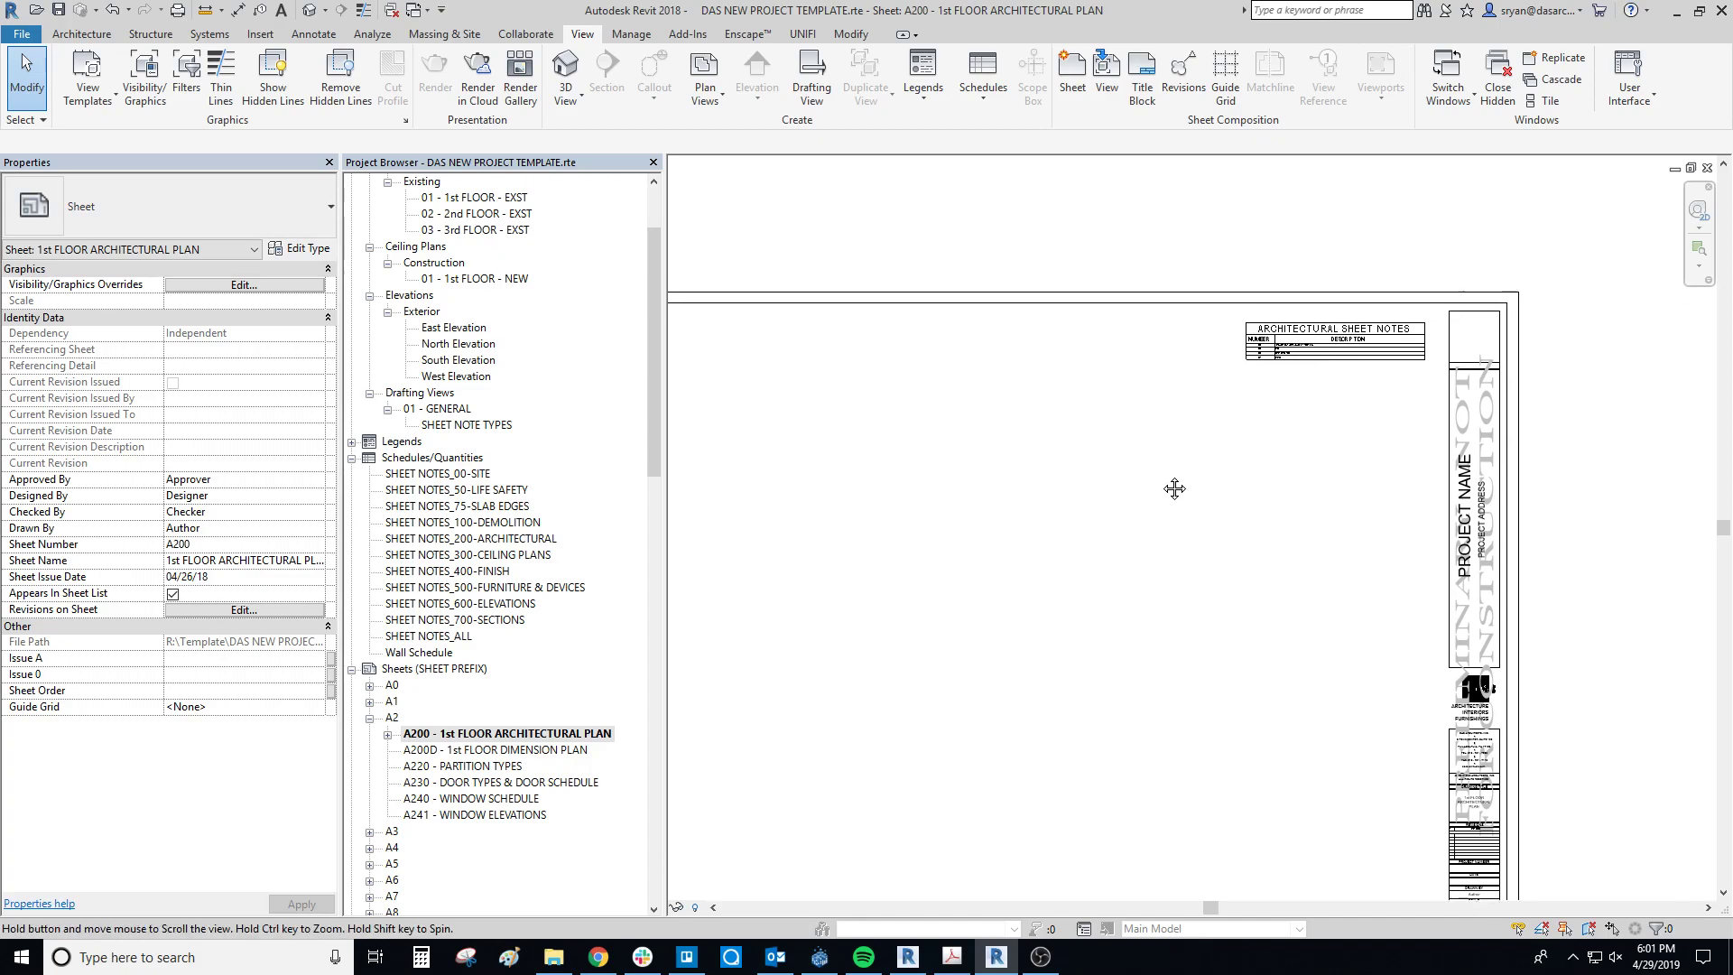
pyautogui.scroll(5, 1367, 347)
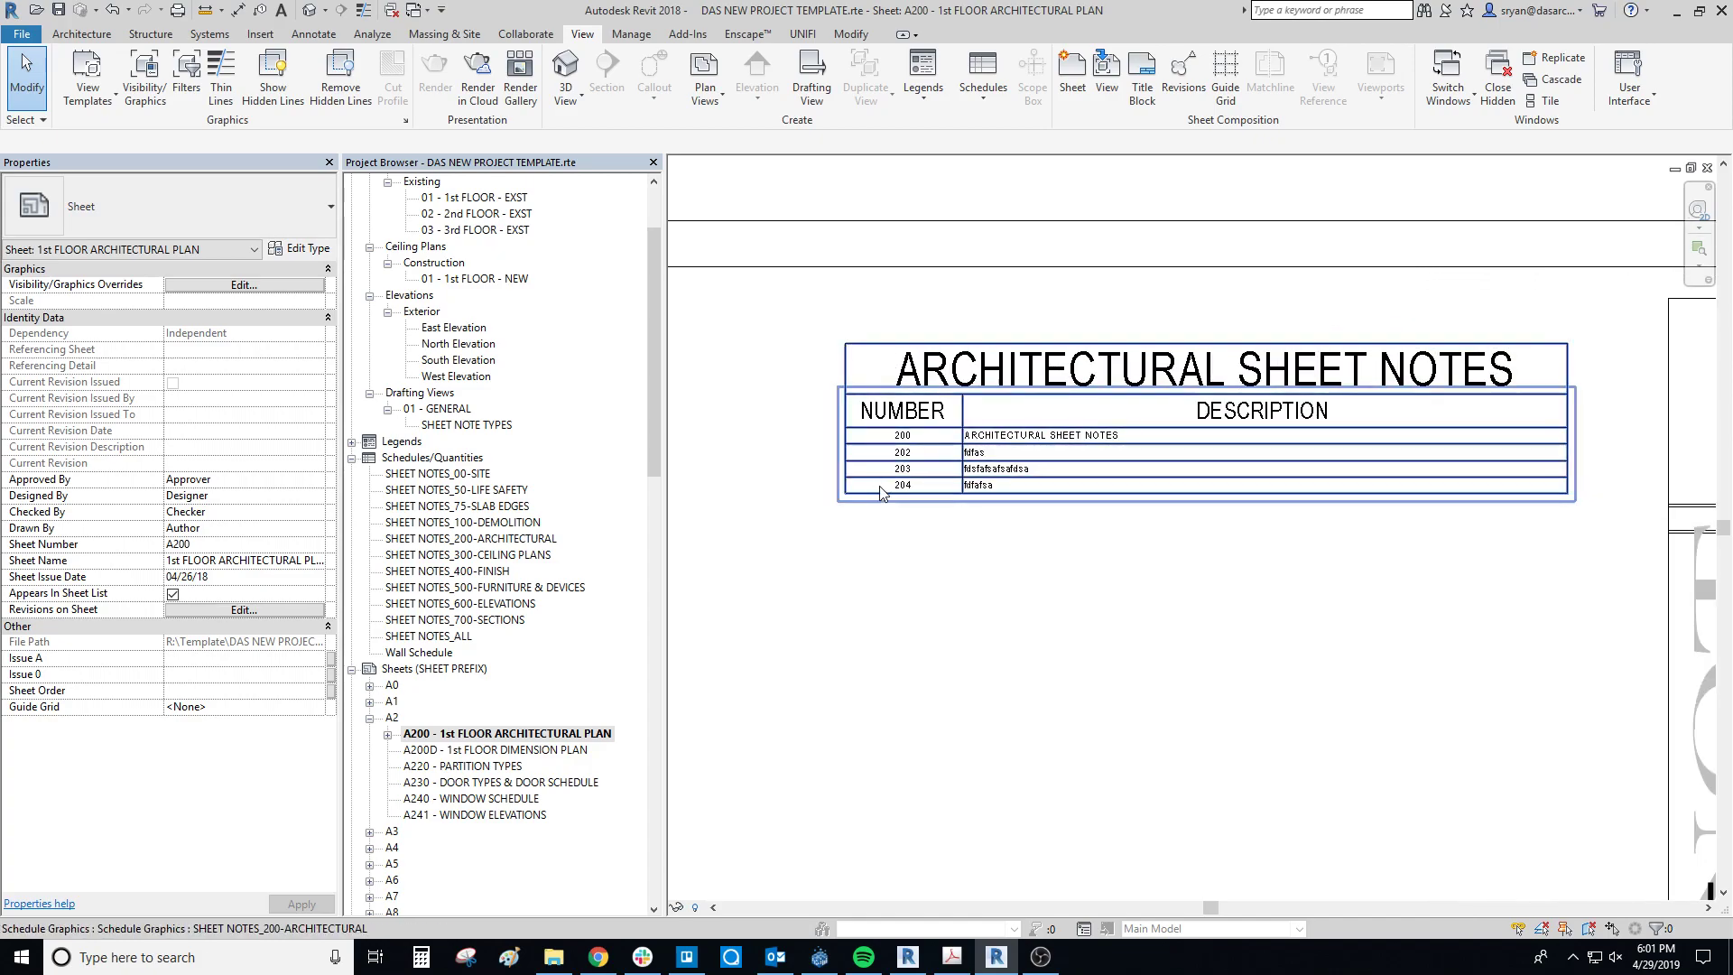
pyautogui.scroll(3, 880, 454)
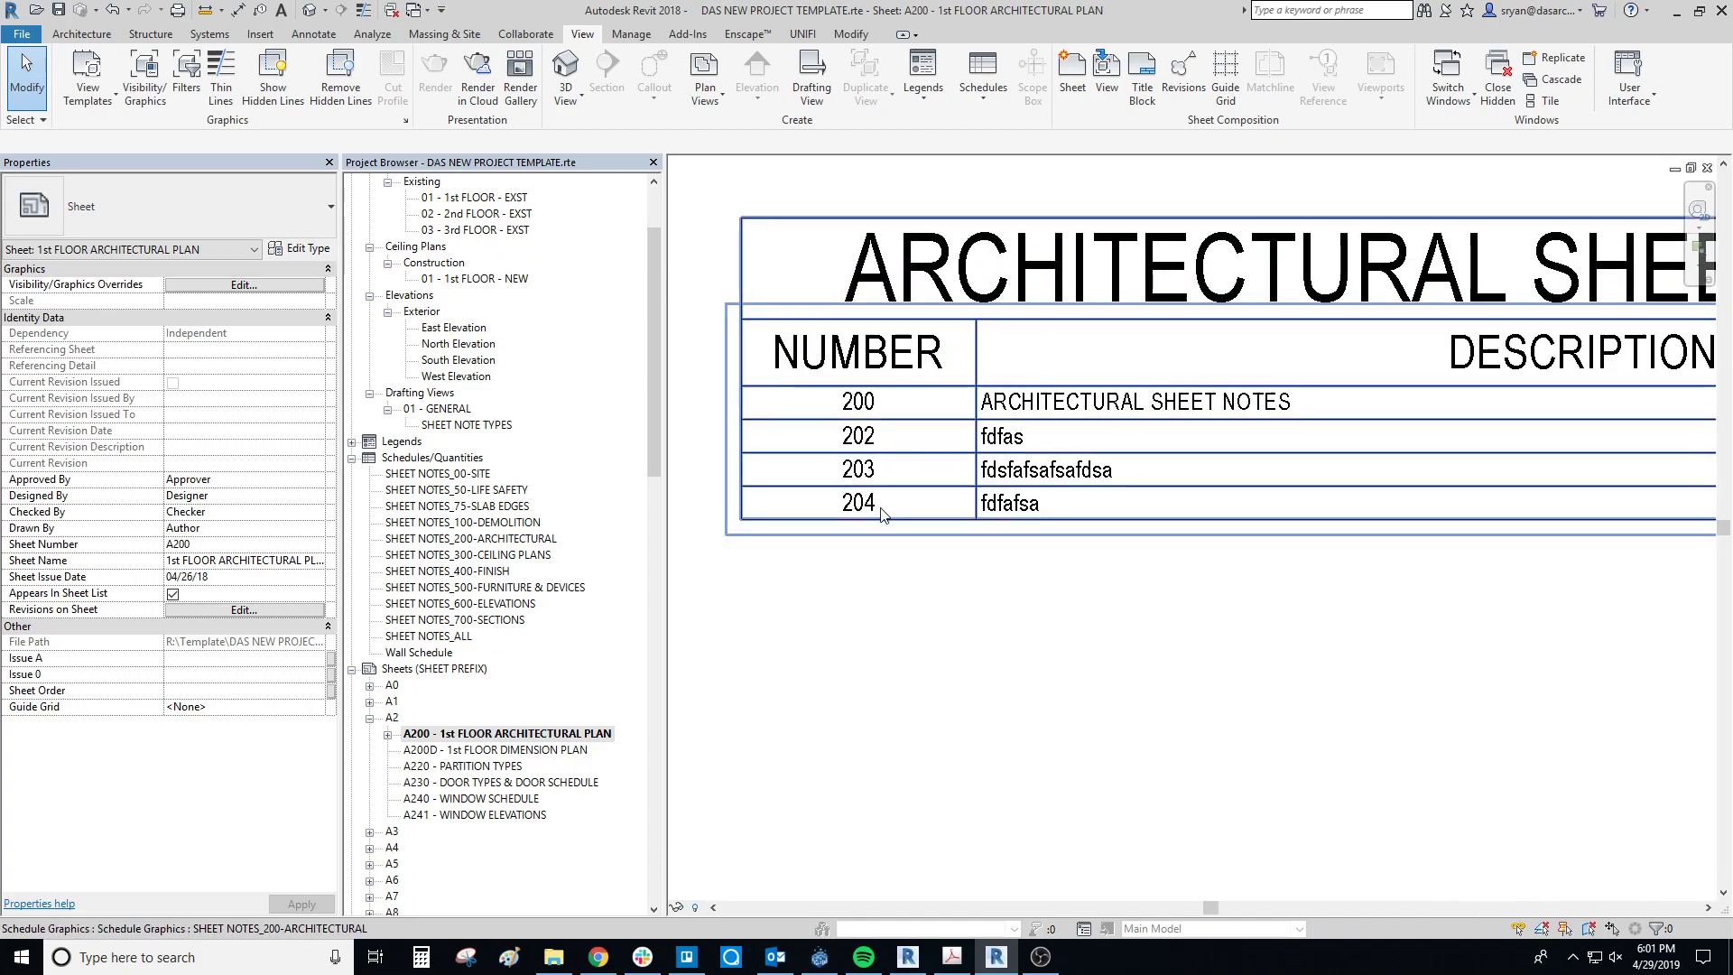
pyautogui.moveTo(1033, 397); pyautogui.dragTo(1117, 425, button='middle')
pyautogui.scroll(-2, 844, 438)
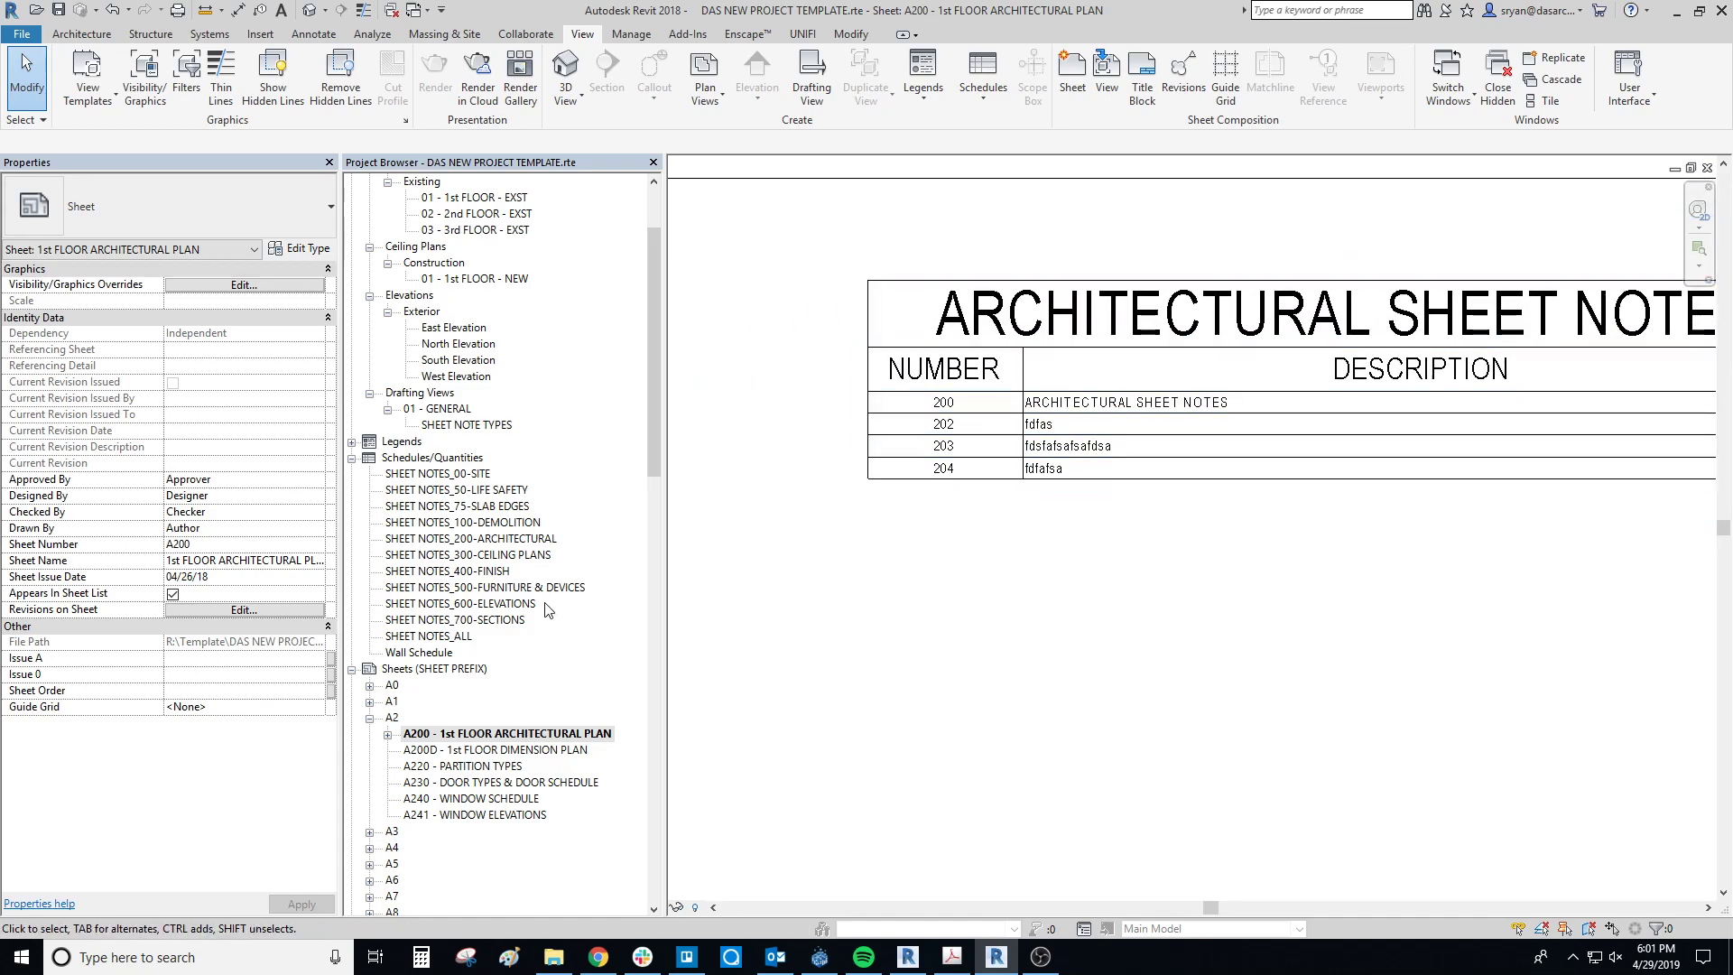
# - Open the SHEET NOTES_200-ARCHITECTURAL schedule in a maximized view window
pyautogui.doubleClick(500, 539)
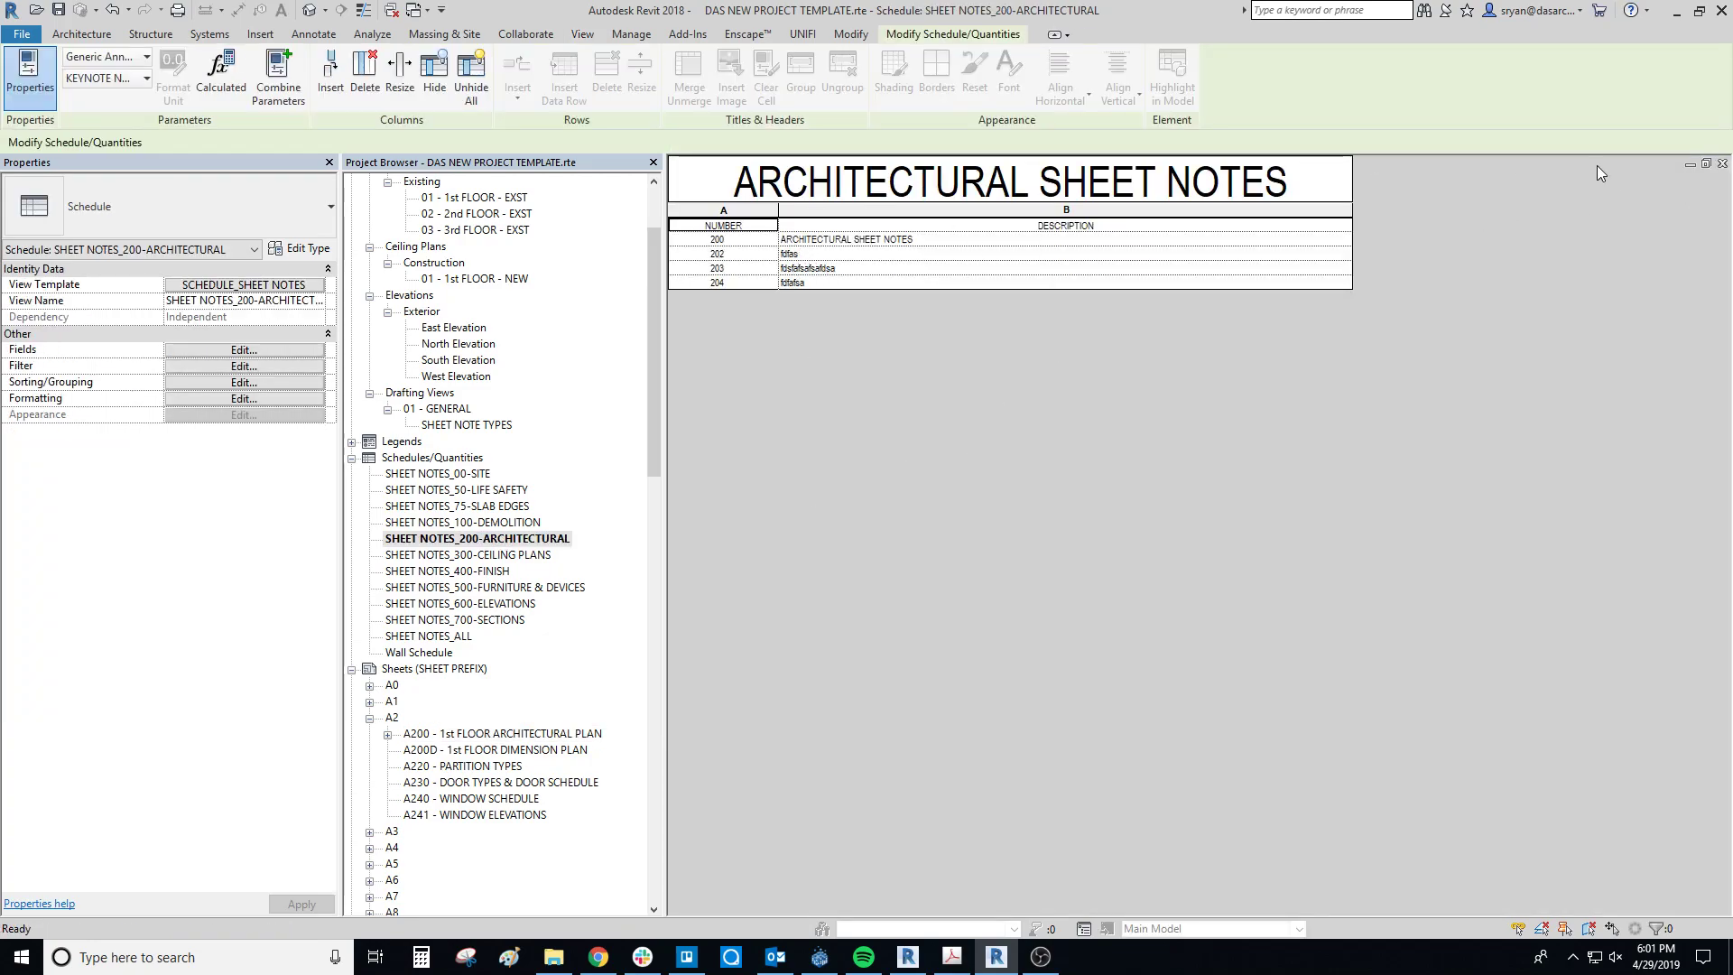
pyautogui.click(1707, 164)
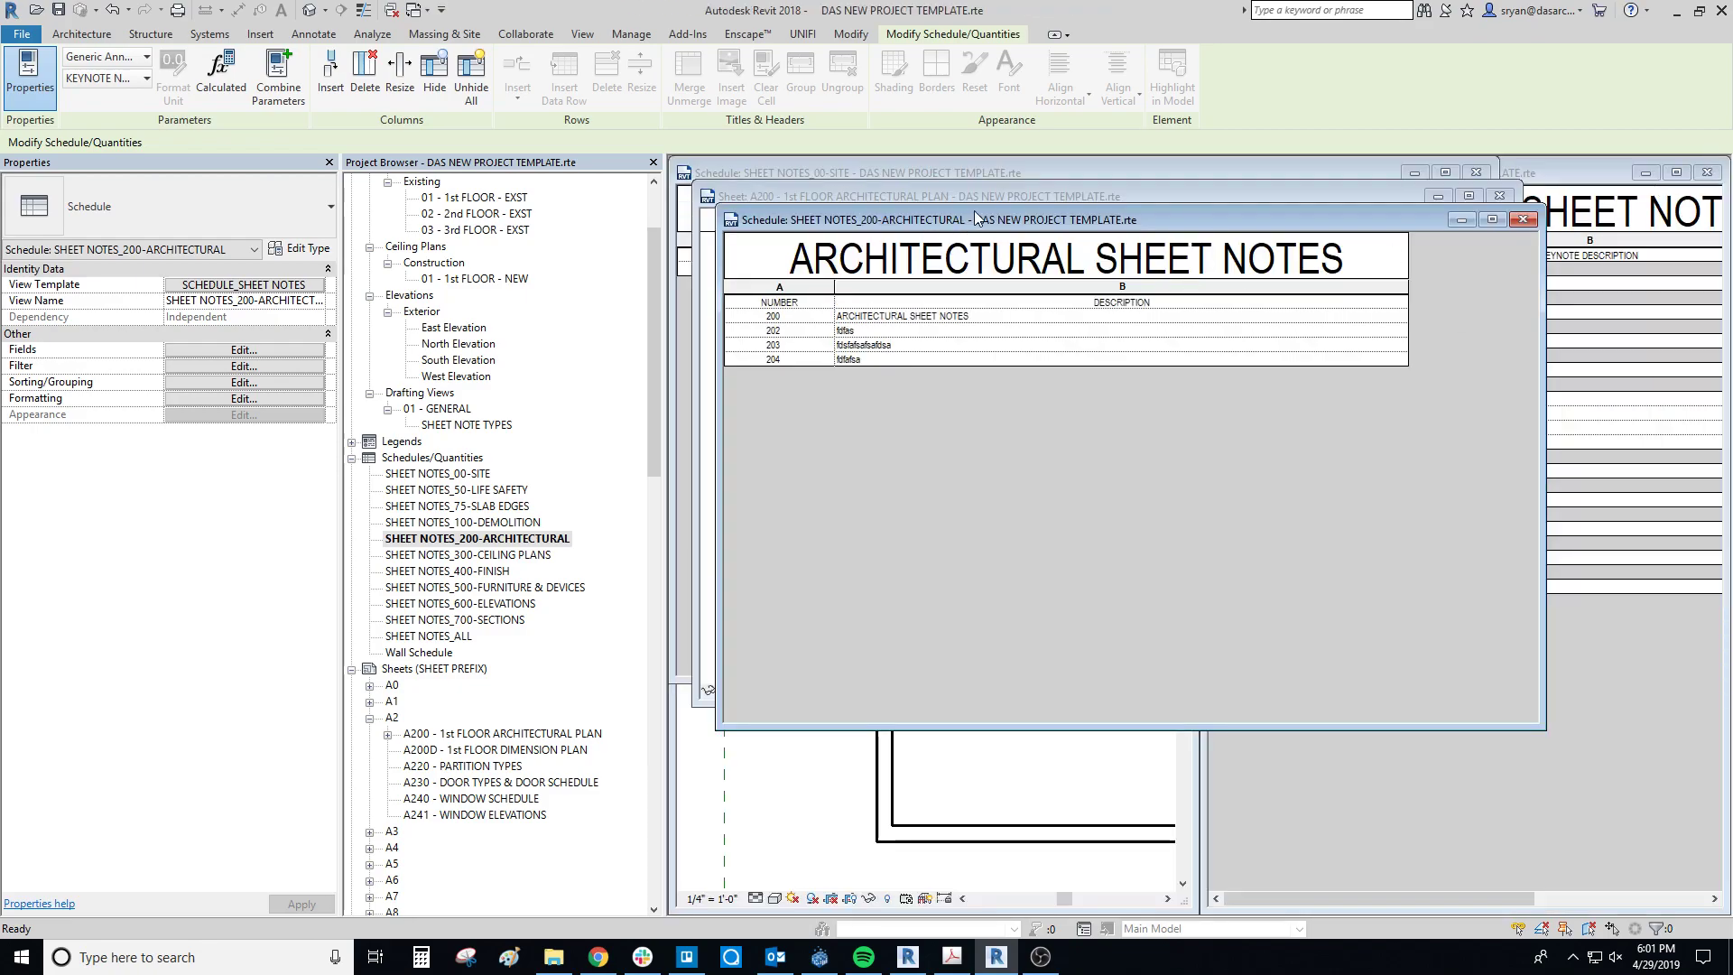
pyautogui.click(1491, 219)
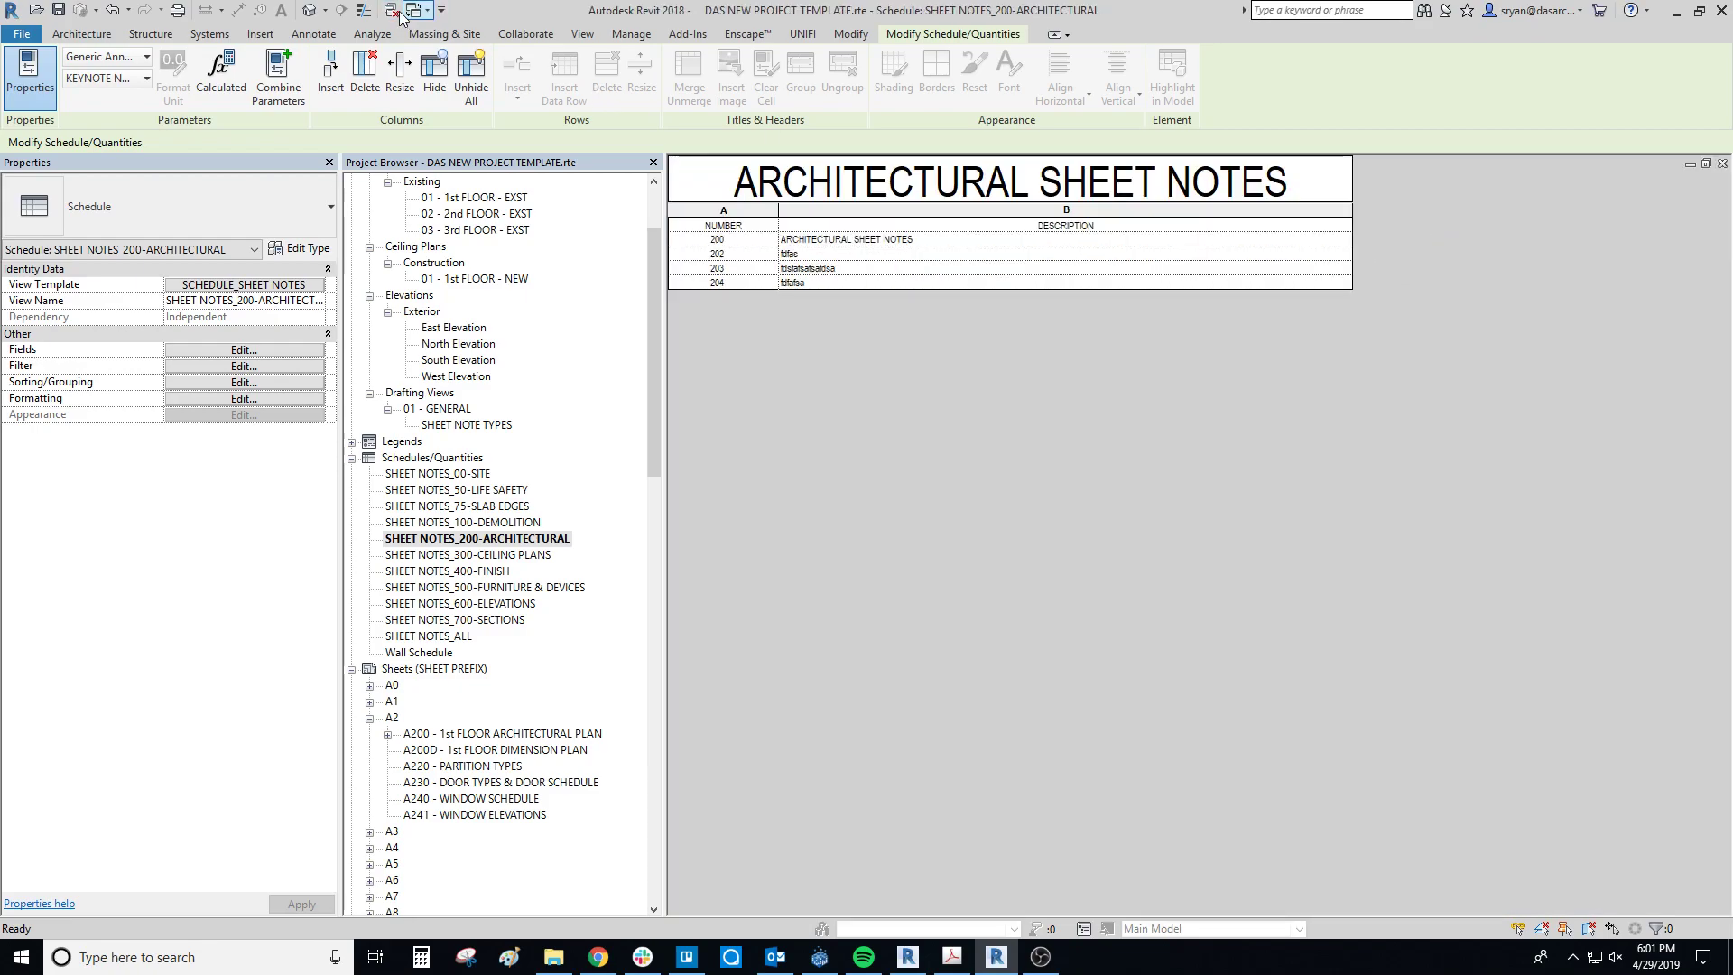
# - Open the 01 - 1st FLOOR - NEW floor plan, tile it beside the architectural sheet notes schedule, and frame its keynotes
pyautogui.press('Tab')
pyautogui.scroll(3, 413, 538)
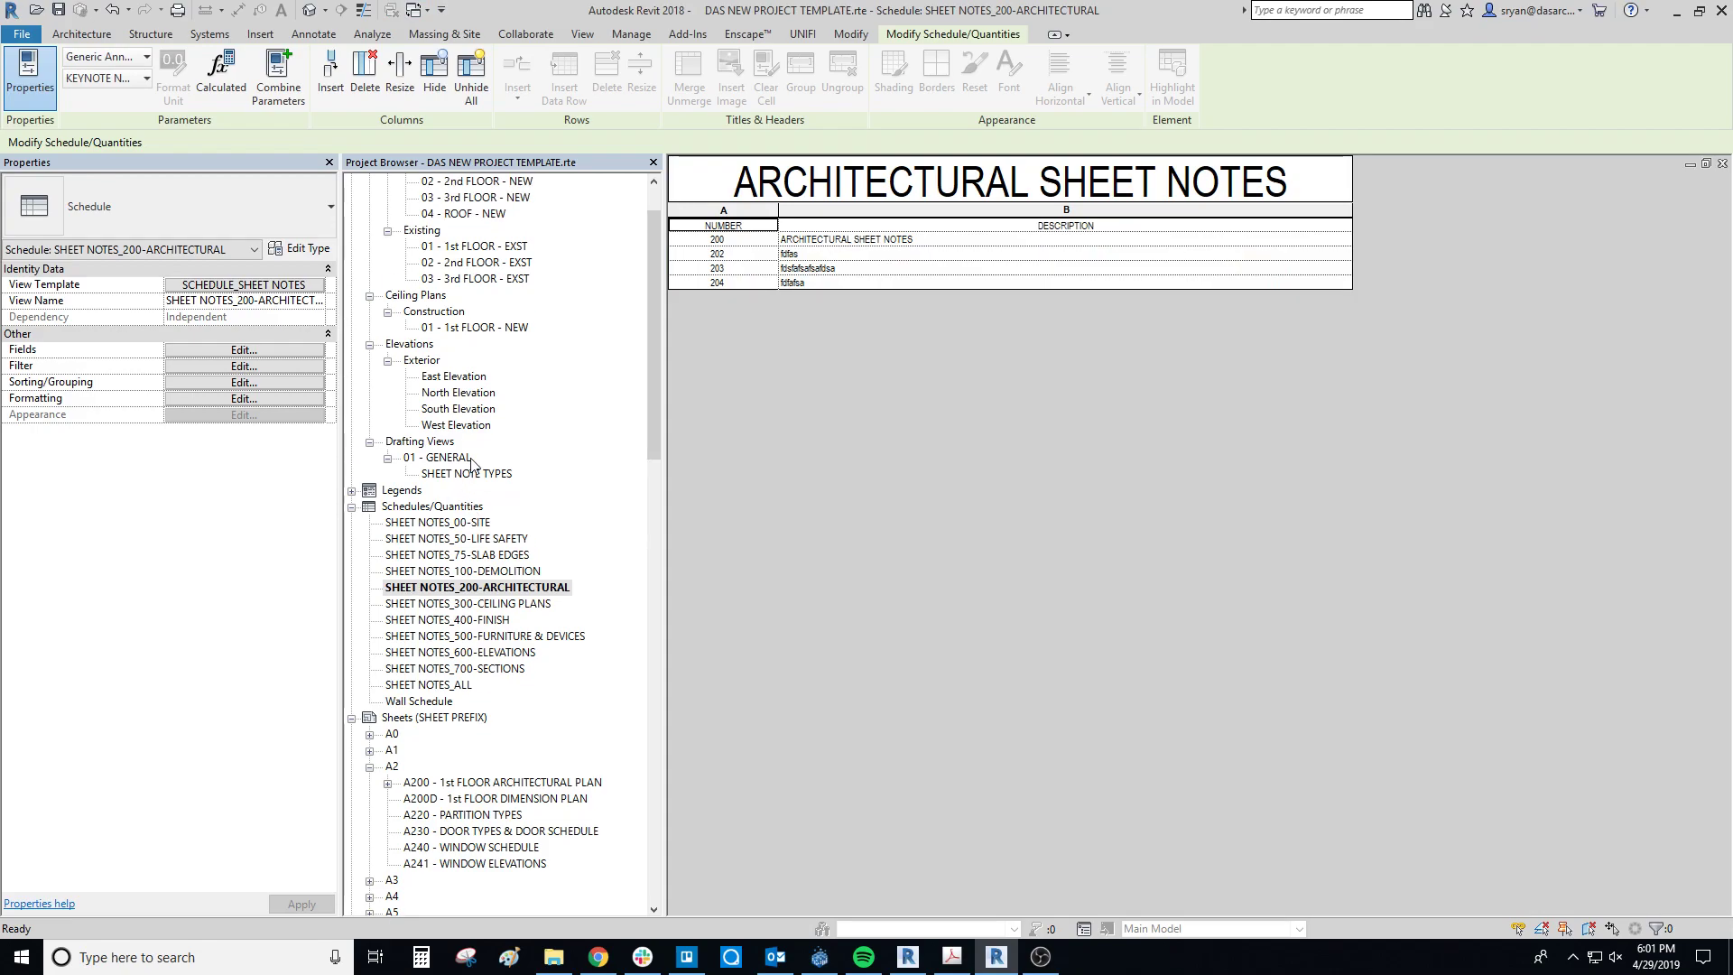
pyautogui.doubleClick(474, 230)
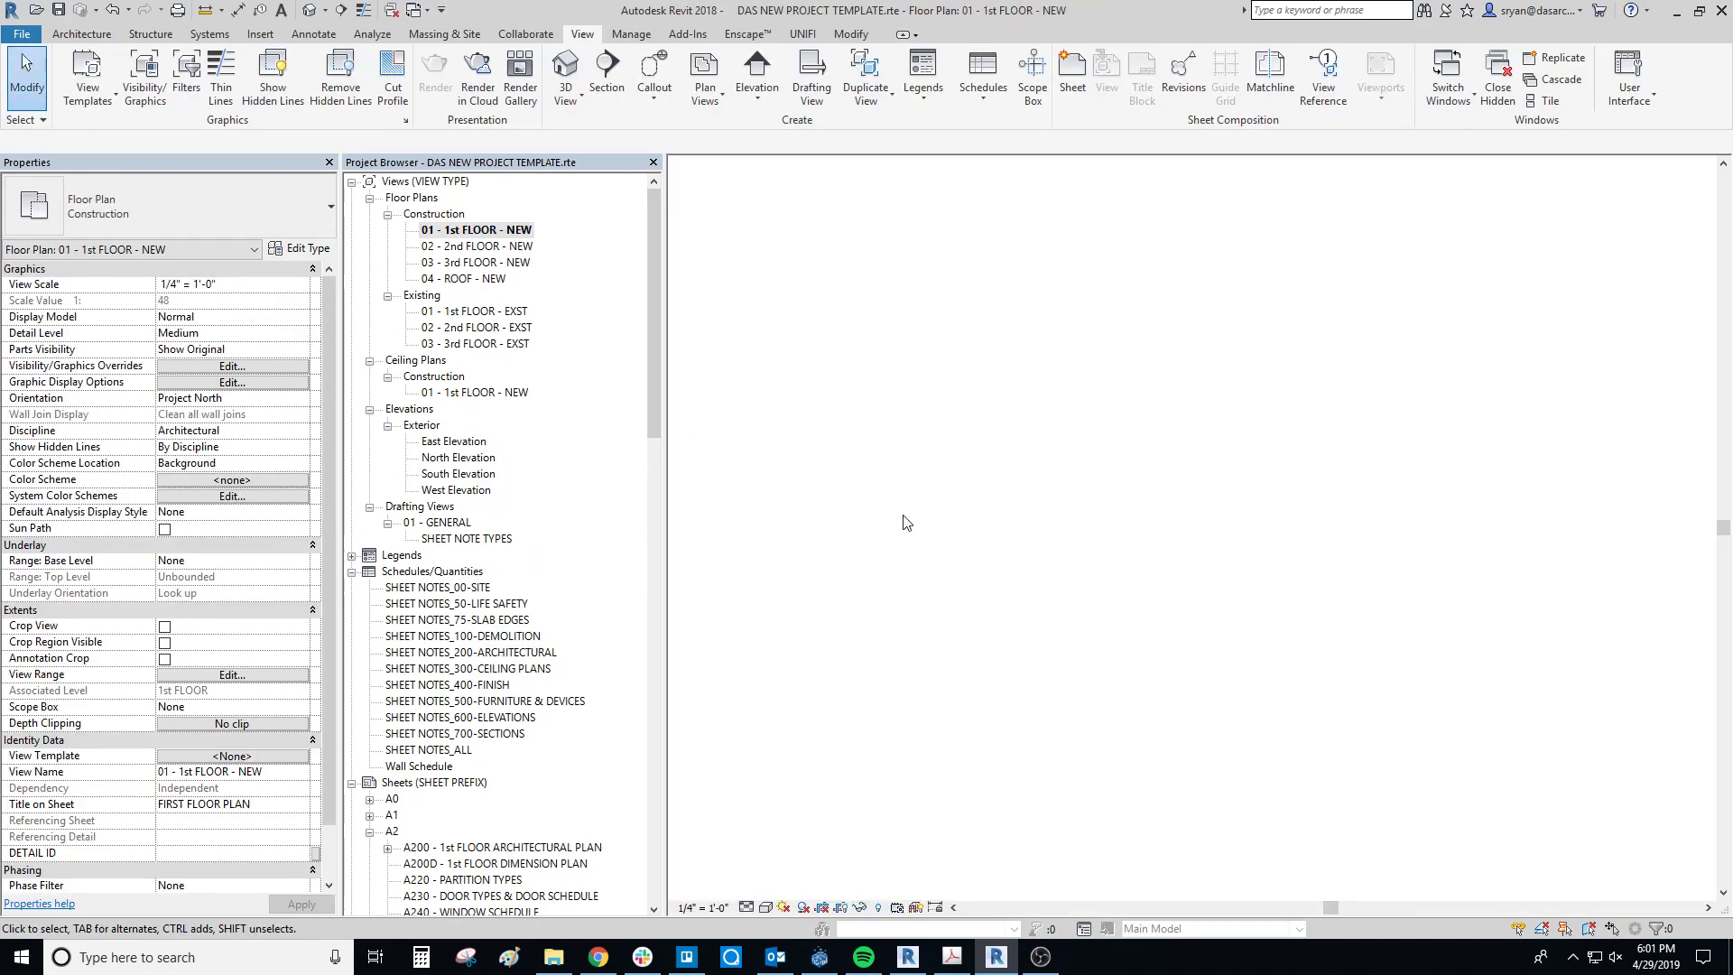
pyautogui.press('w')
pyautogui.press('t')
pyautogui.scroll(5, 989, 584)
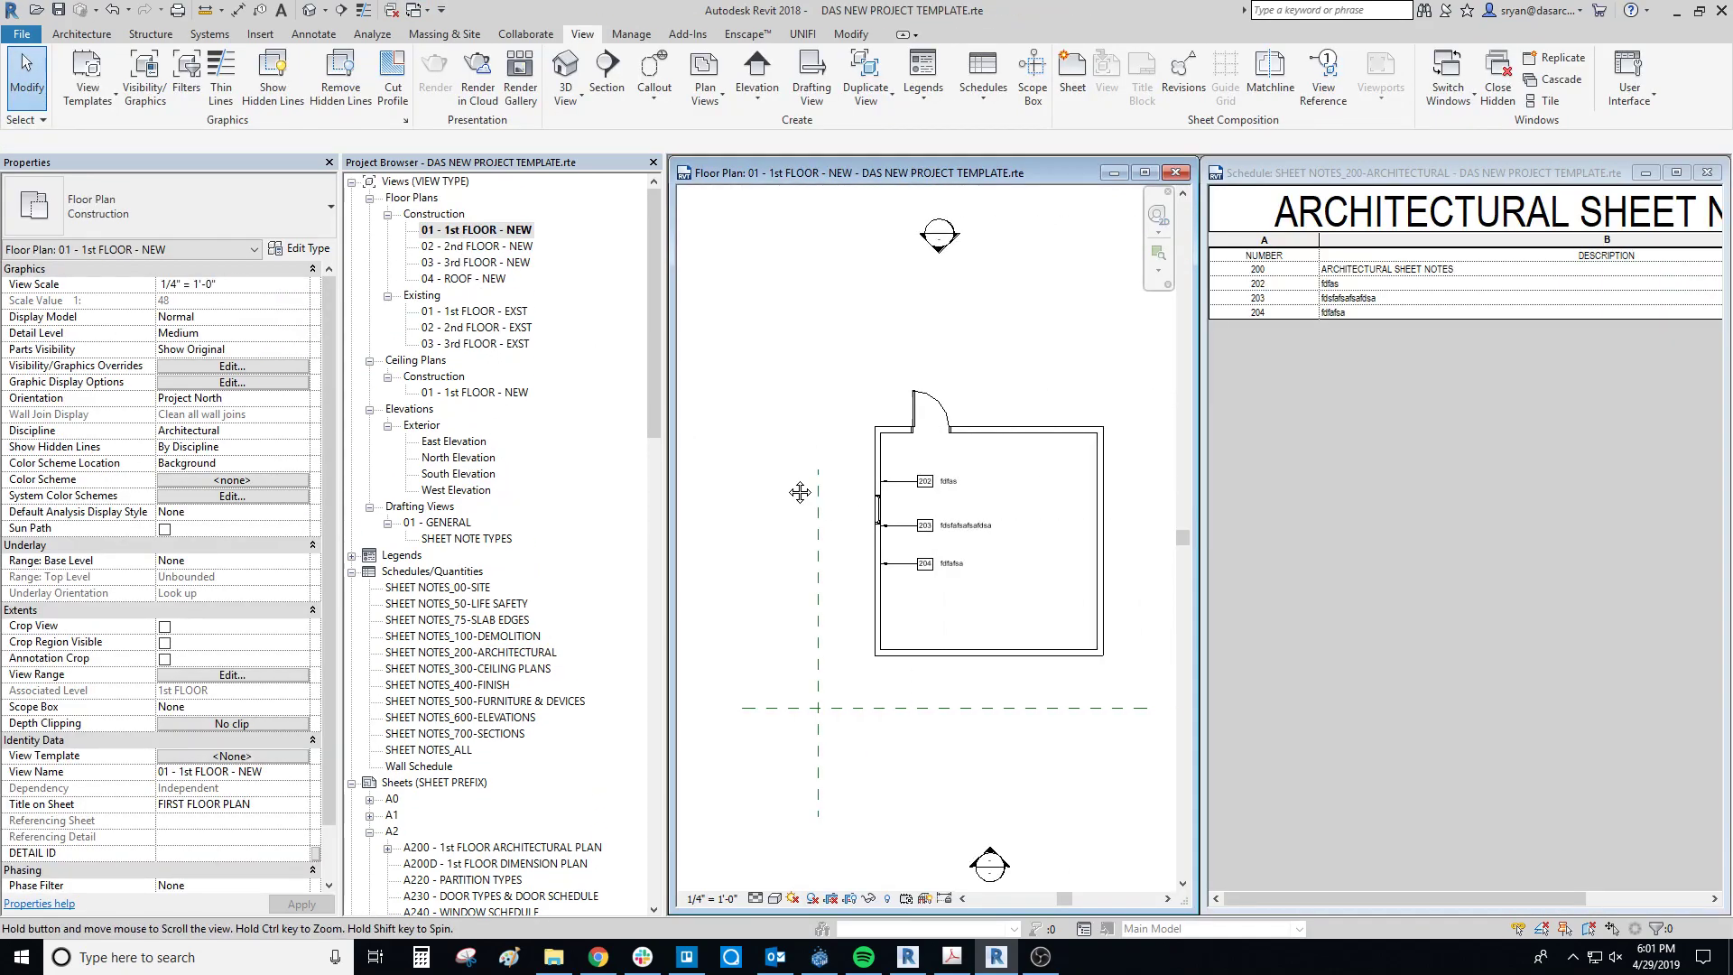
pyautogui.scroll(1, 988, 584)
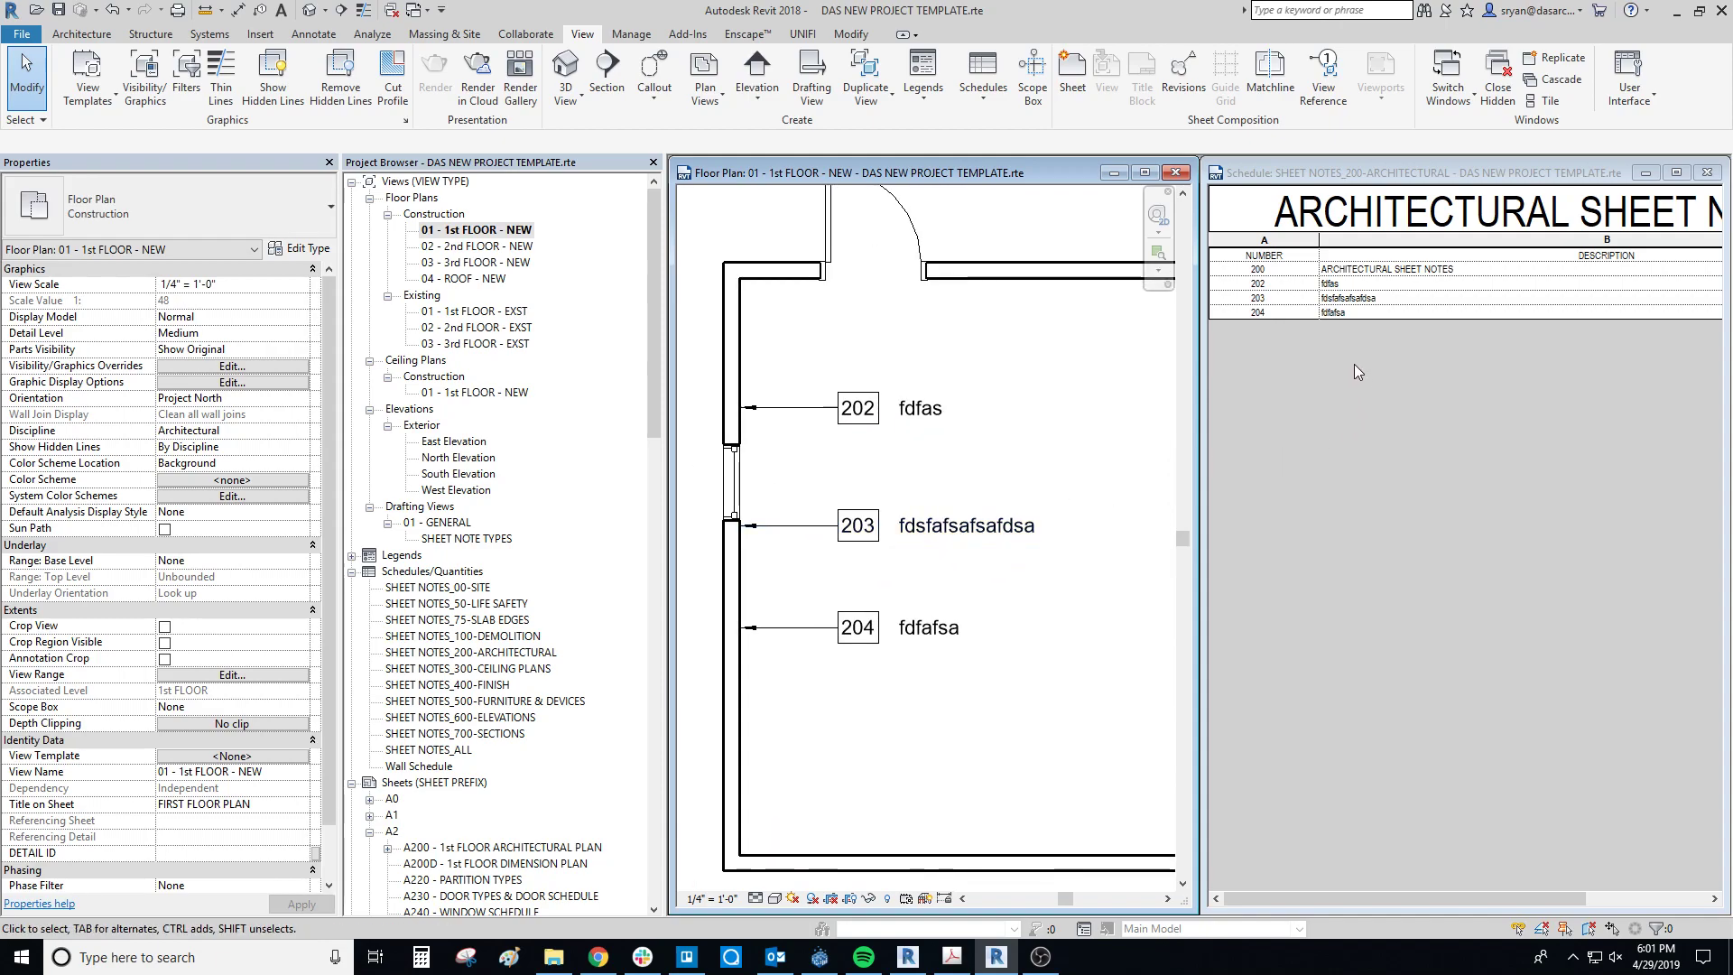
# - Set the description of note 202 to "test note" in the architectural sheet notes schedule
pyautogui.click(1340, 287)
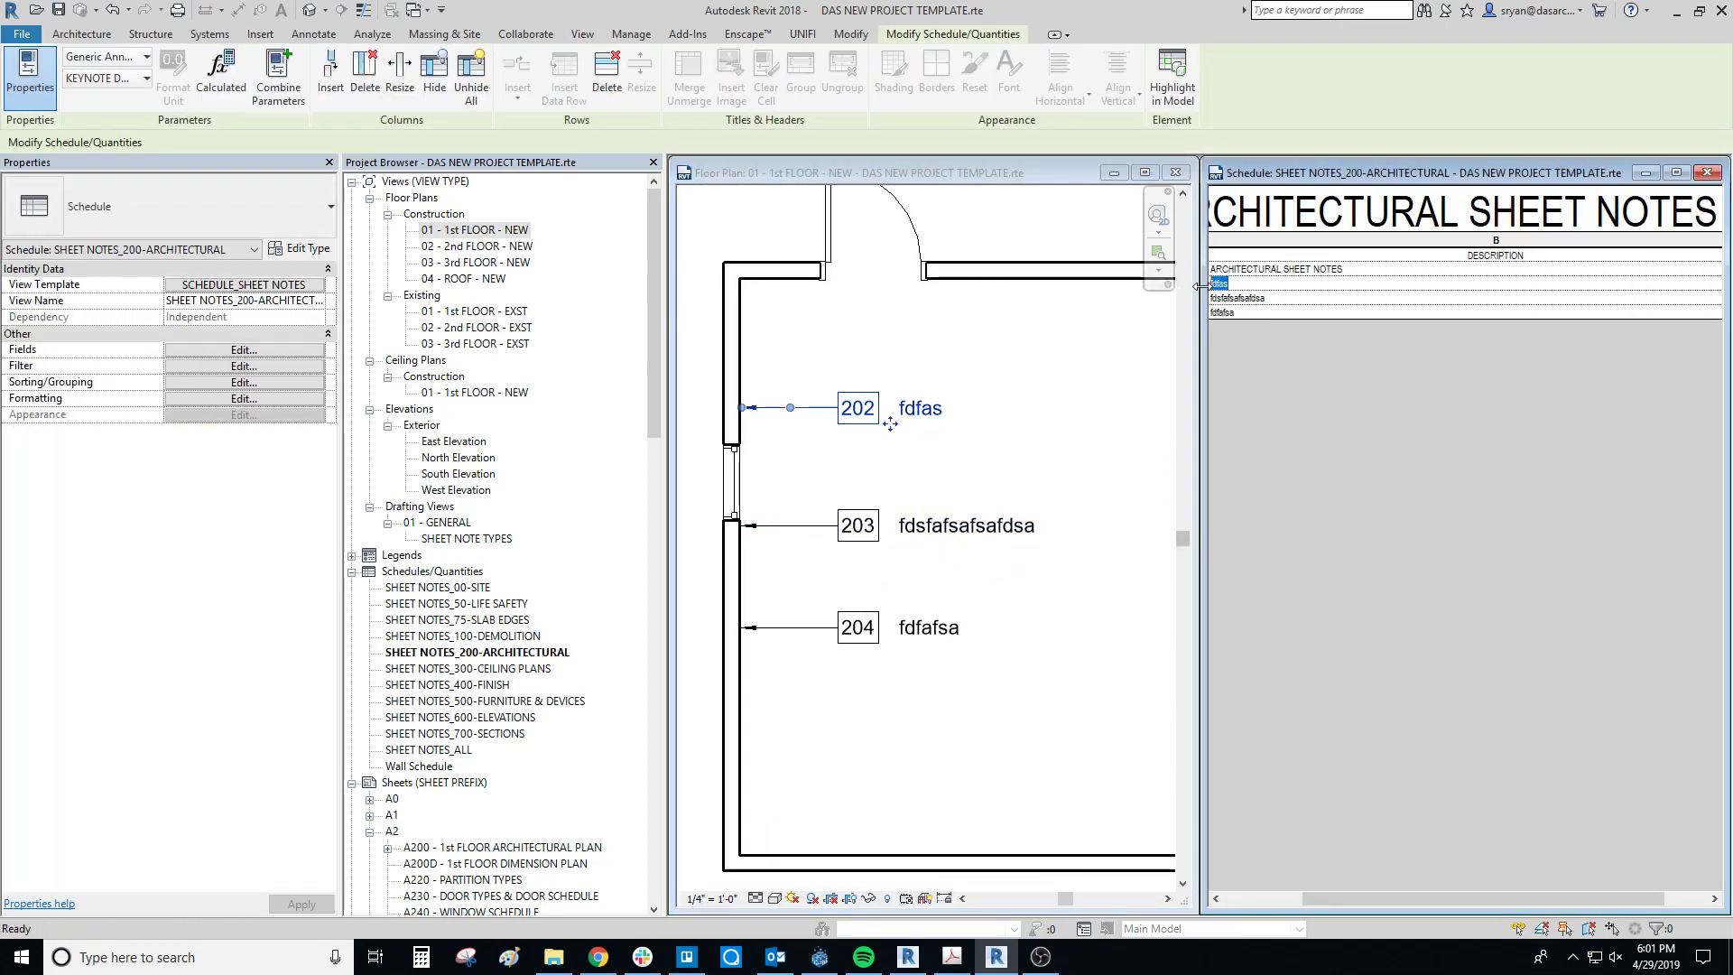
pyautogui.write('test not')
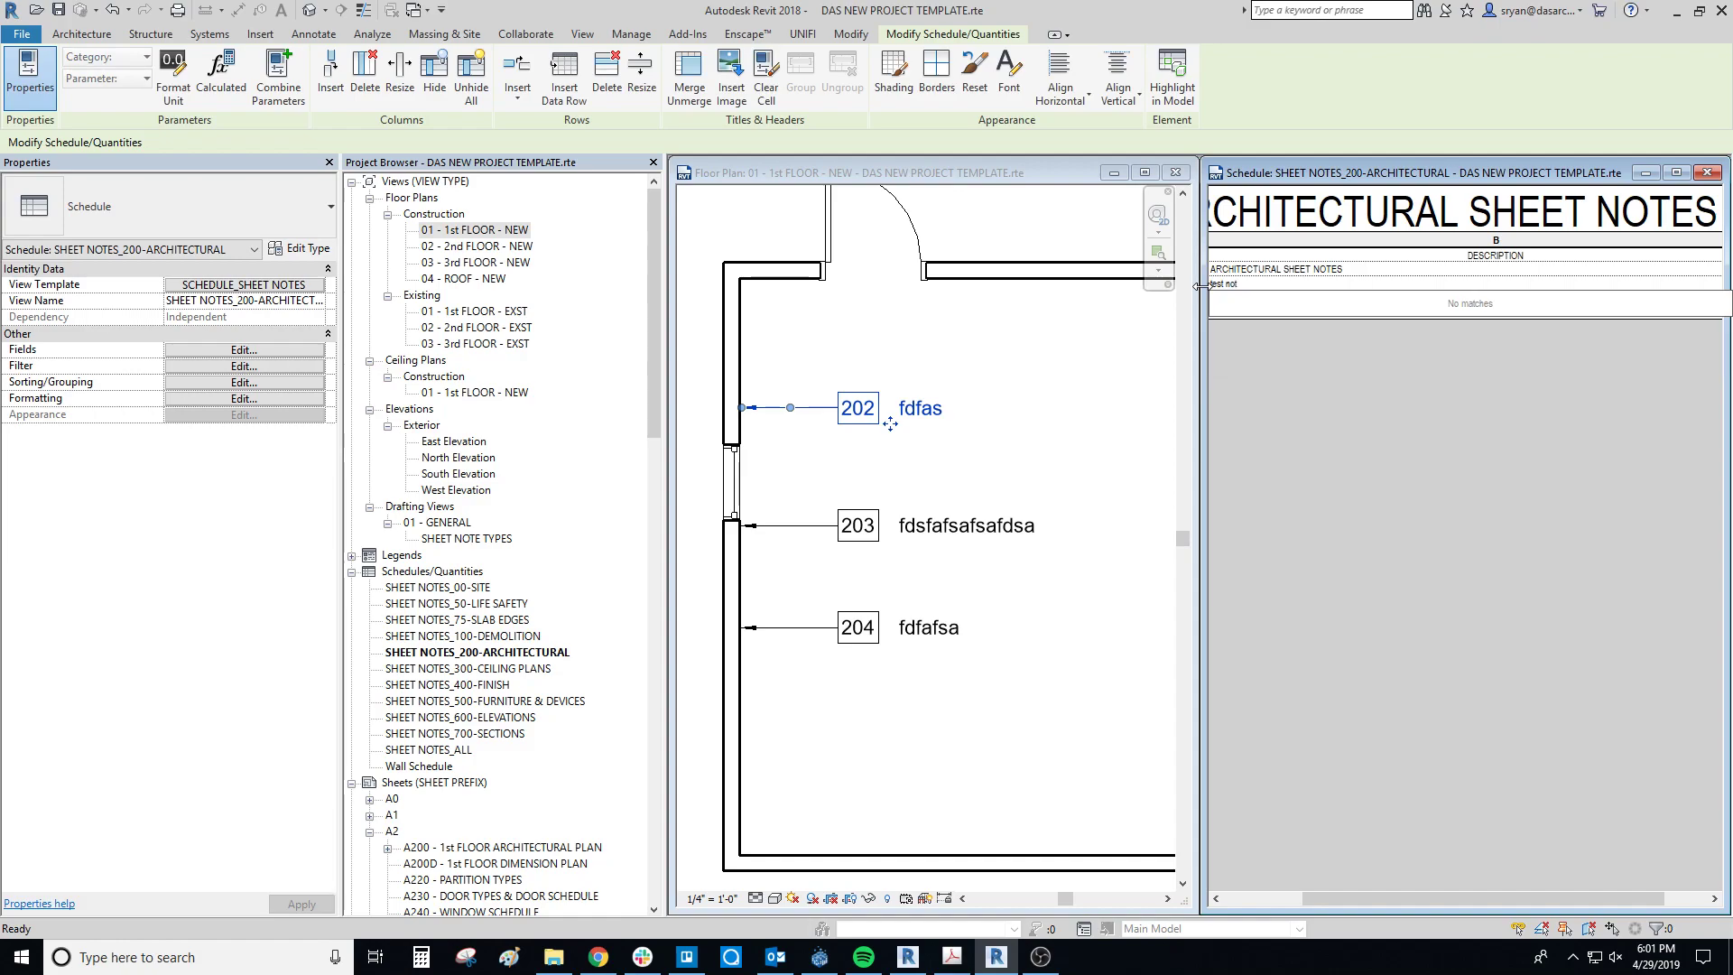
pyautogui.write('e')
pyautogui.press('Return')
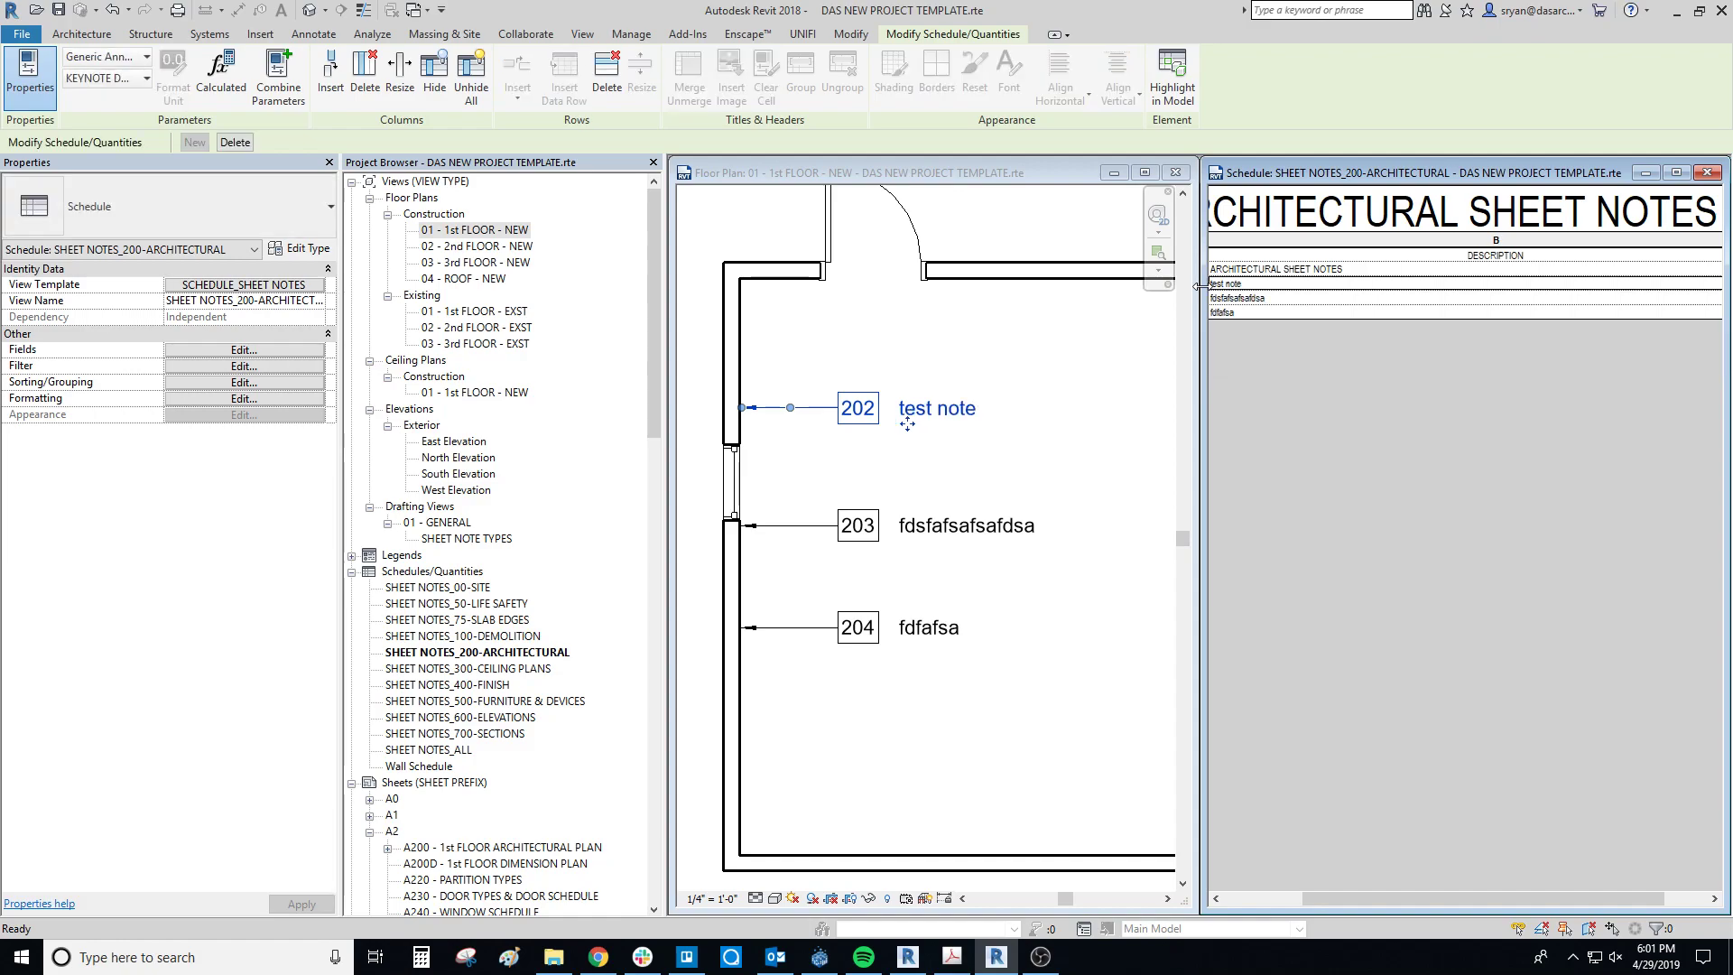
# - Set the description of keynote 202 to TEST directly on its symbol in the floor plan
pyautogui.click(920, 437)
pyautogui.click(1036, 422)
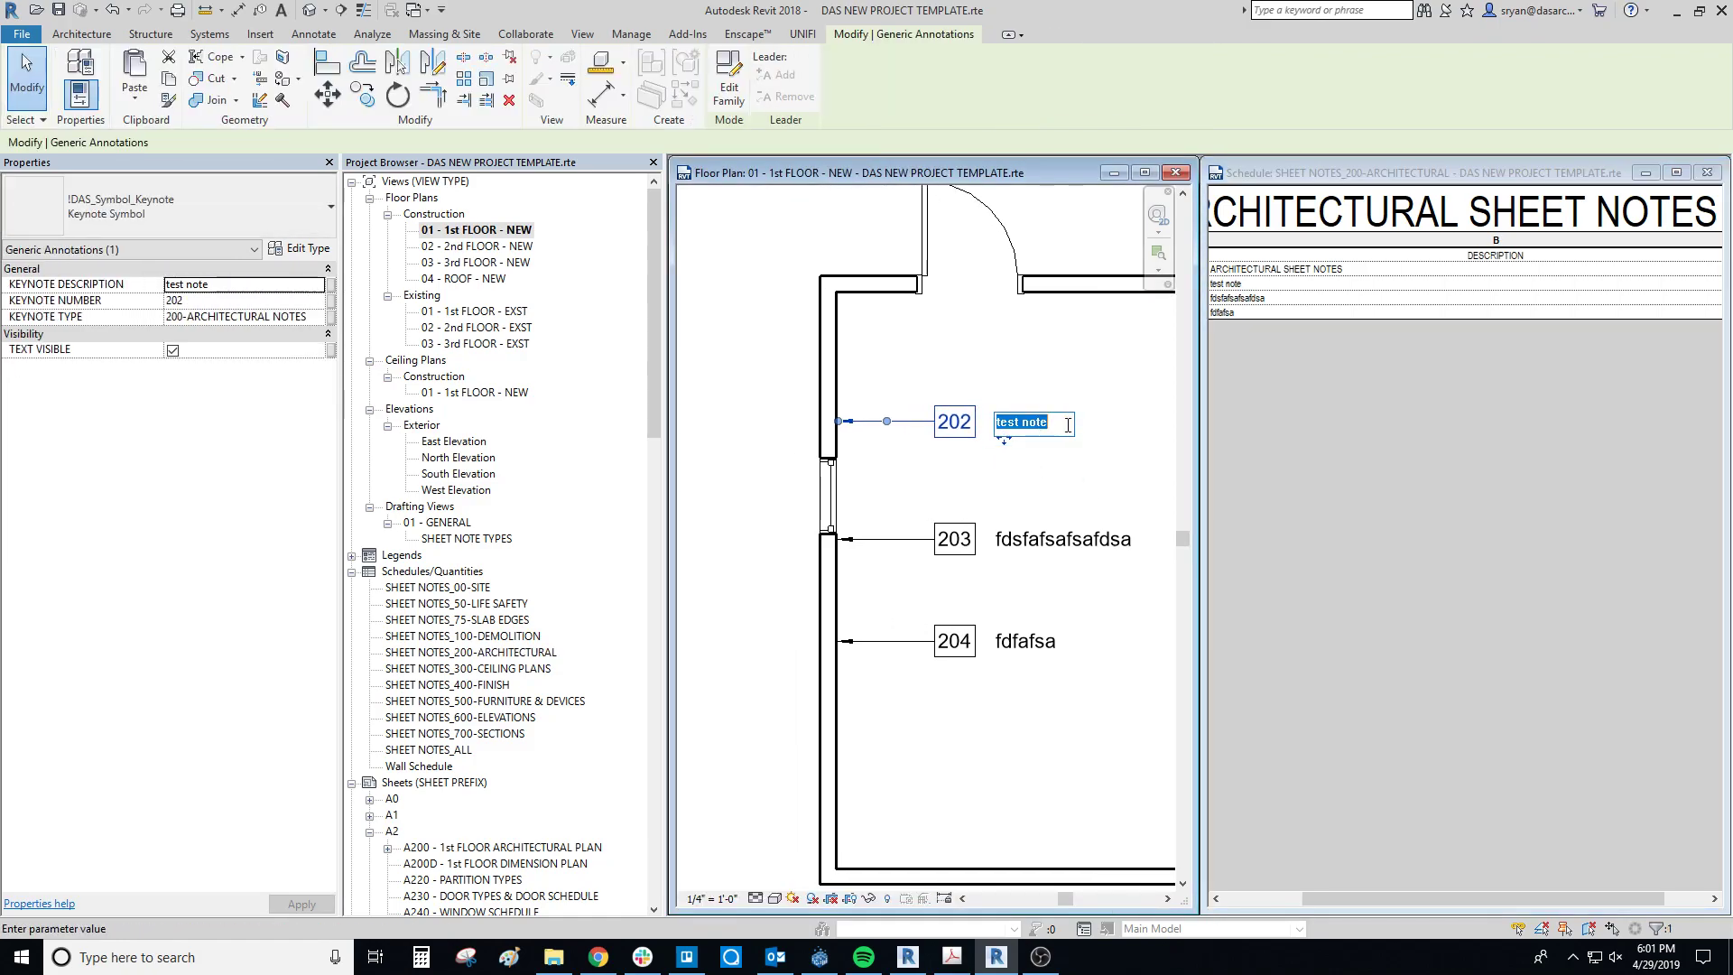
pyautogui.write('TEST')
pyautogui.click(929, 394)
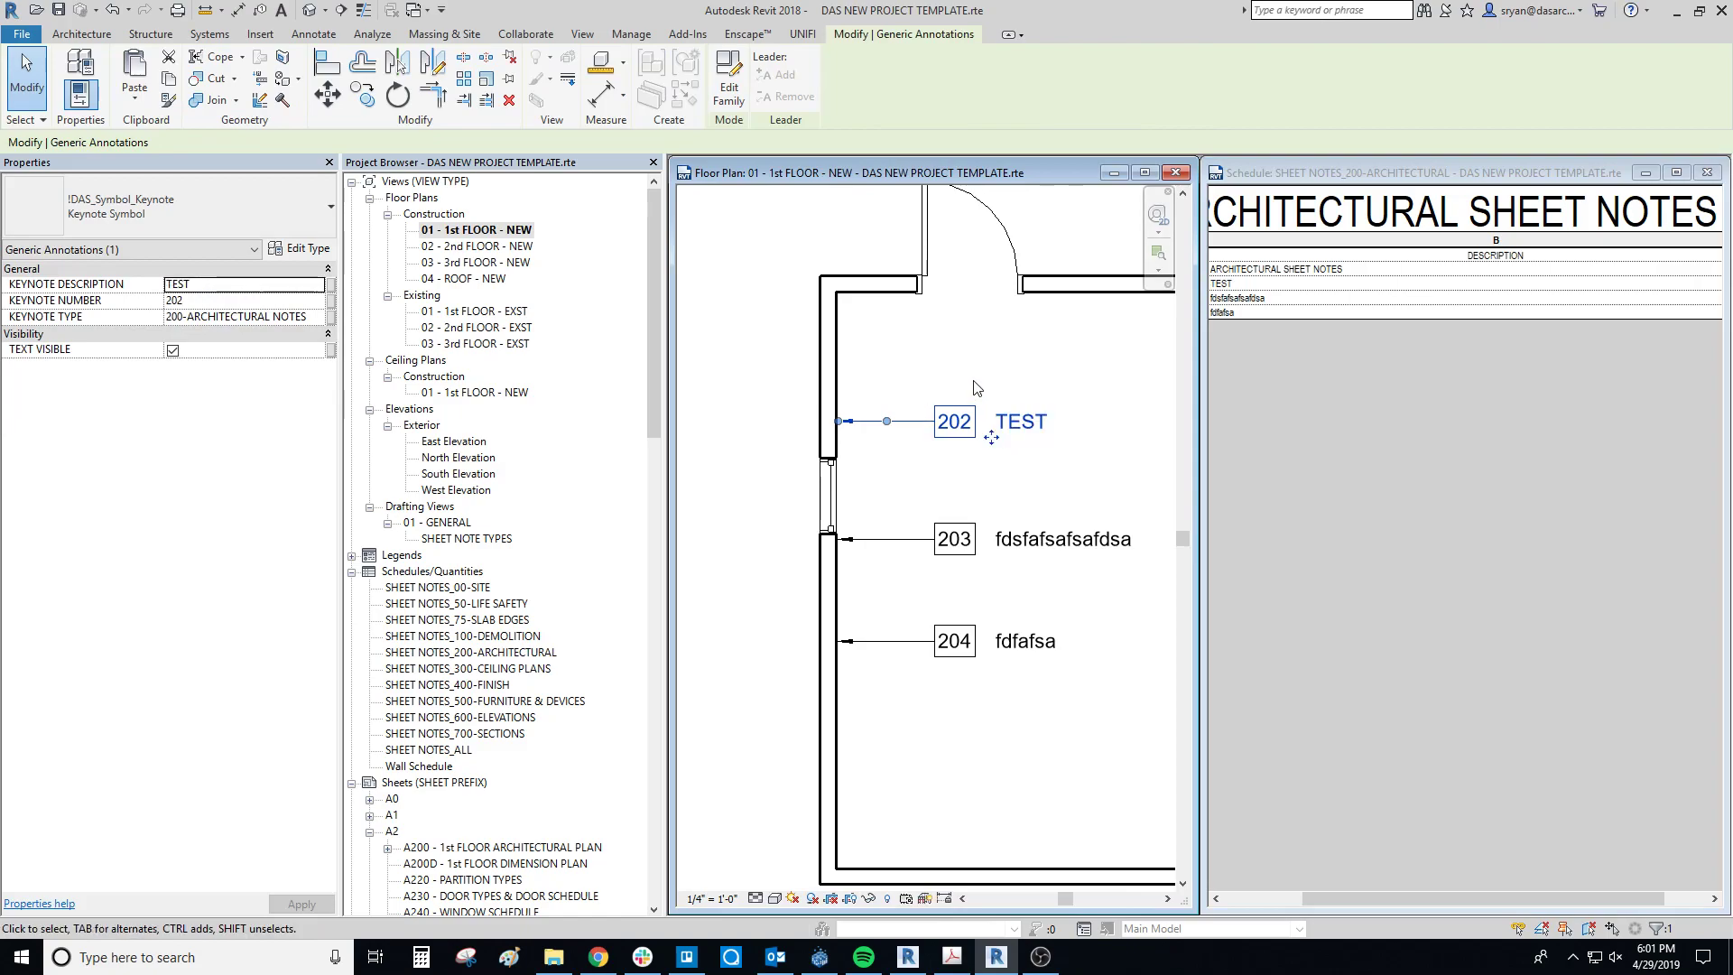
pyautogui.click(1351, 906)
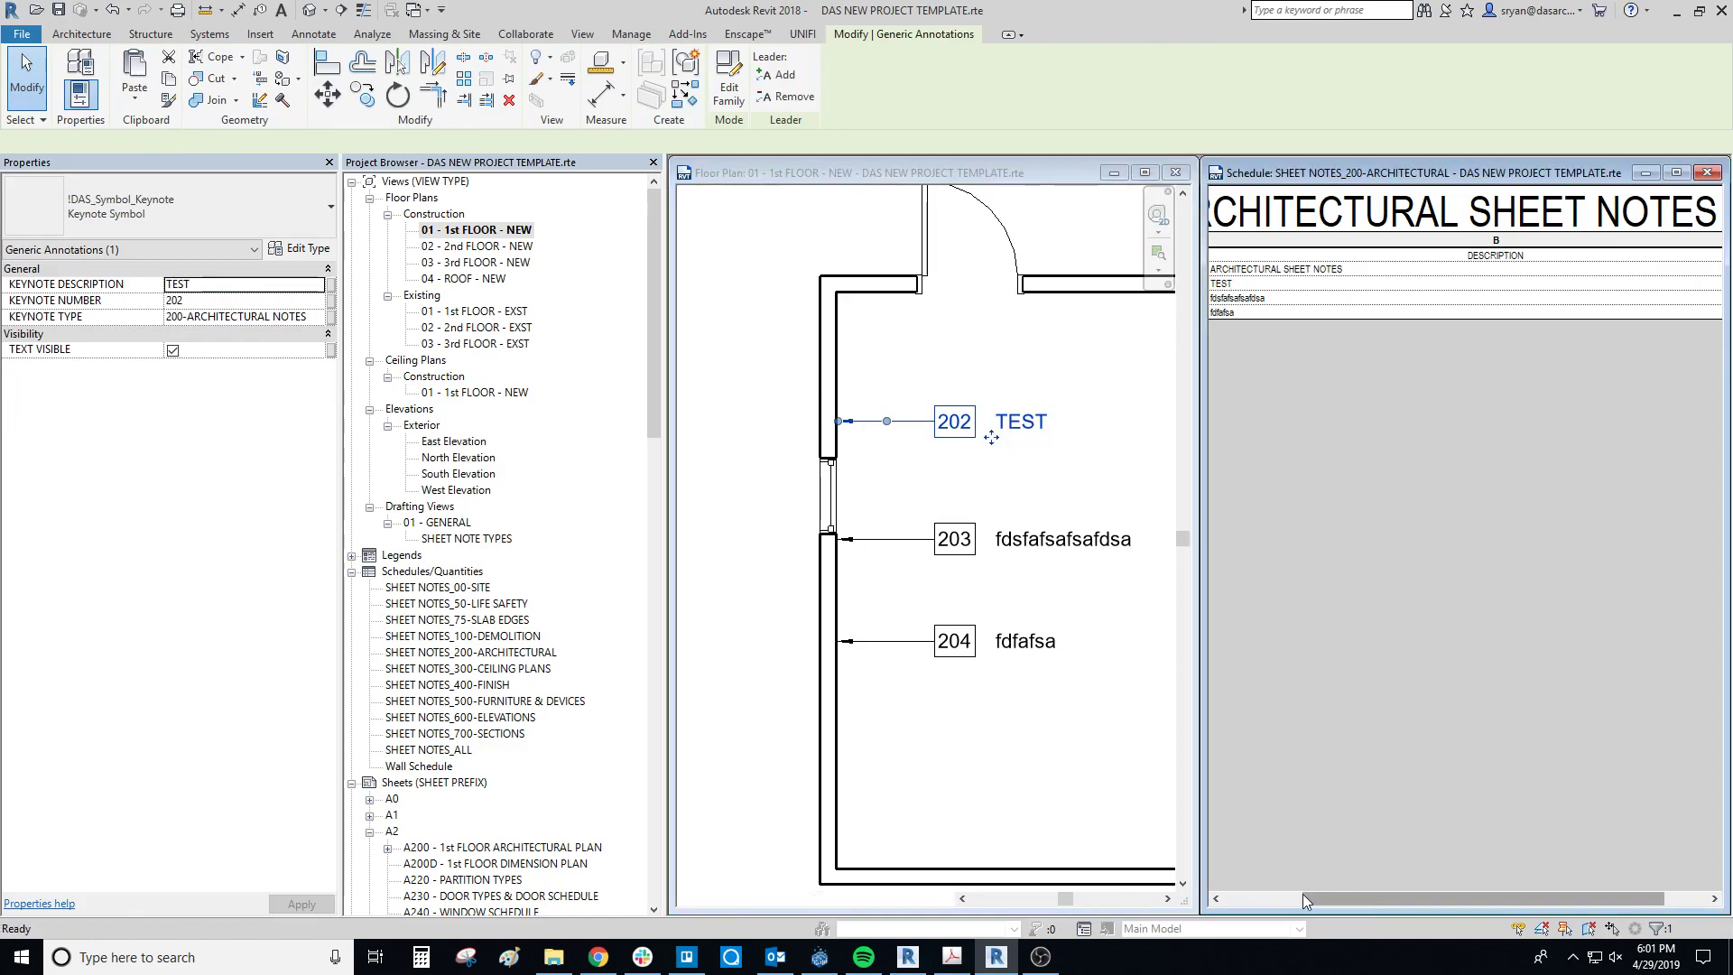
pyautogui.click(961, 363)
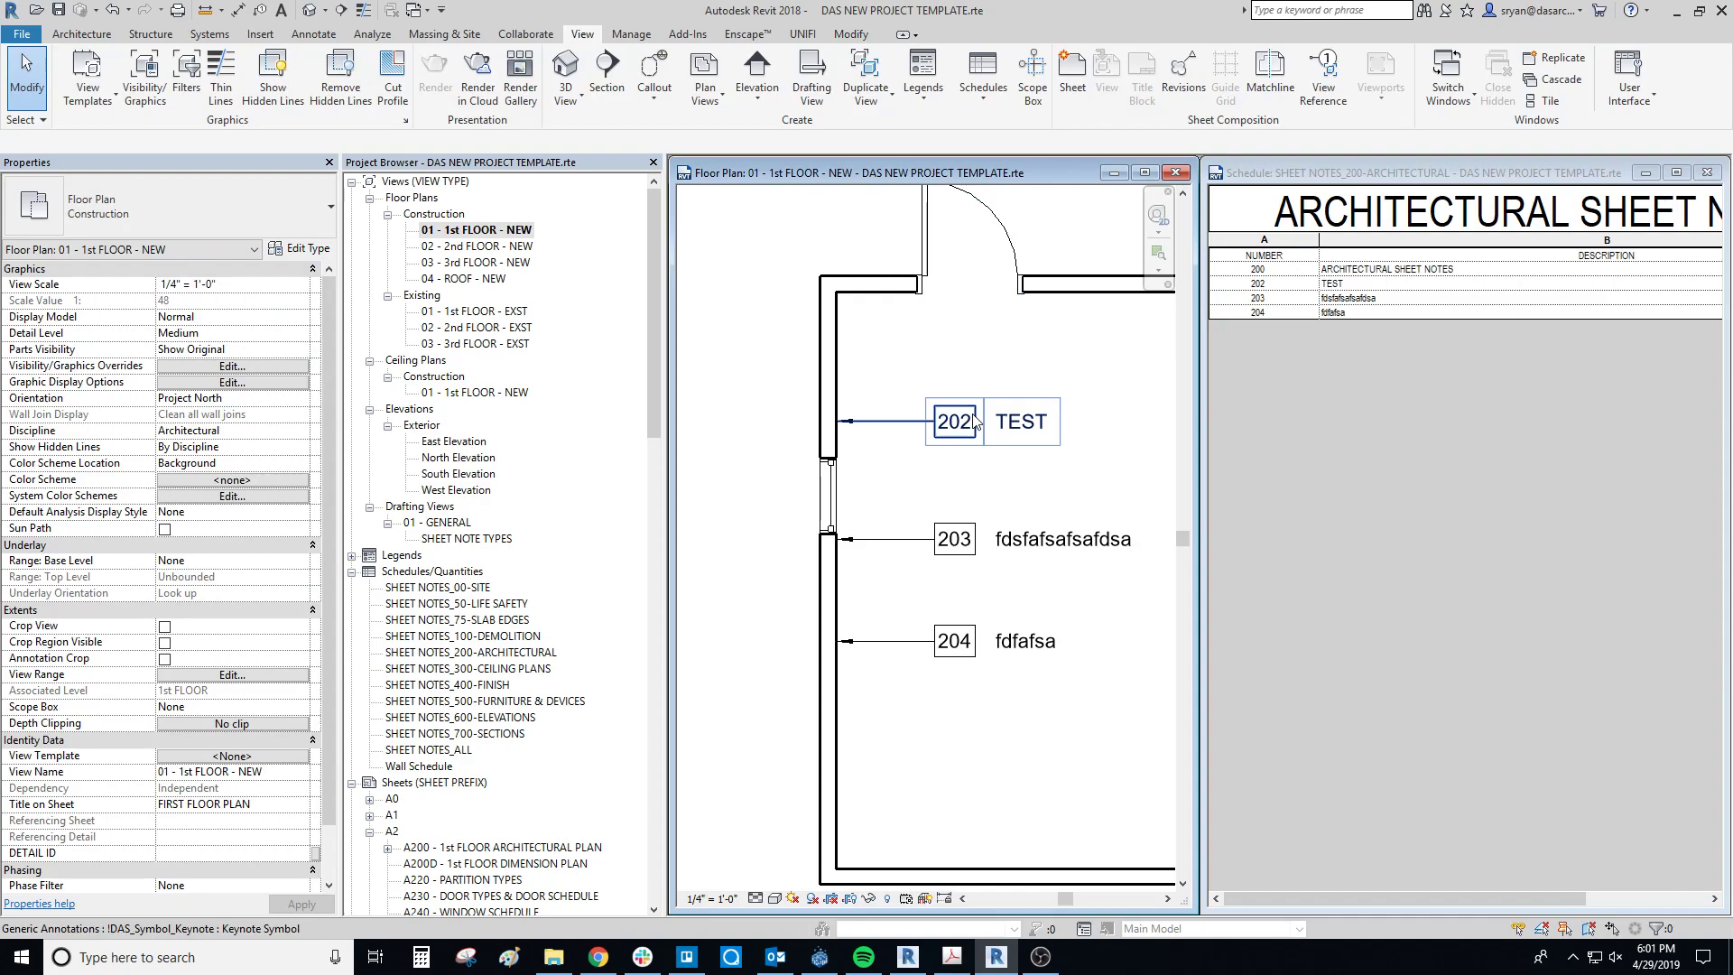
pyautogui.moveTo(984, 429); pyautogui.dragTo(916, 438, button='middle')
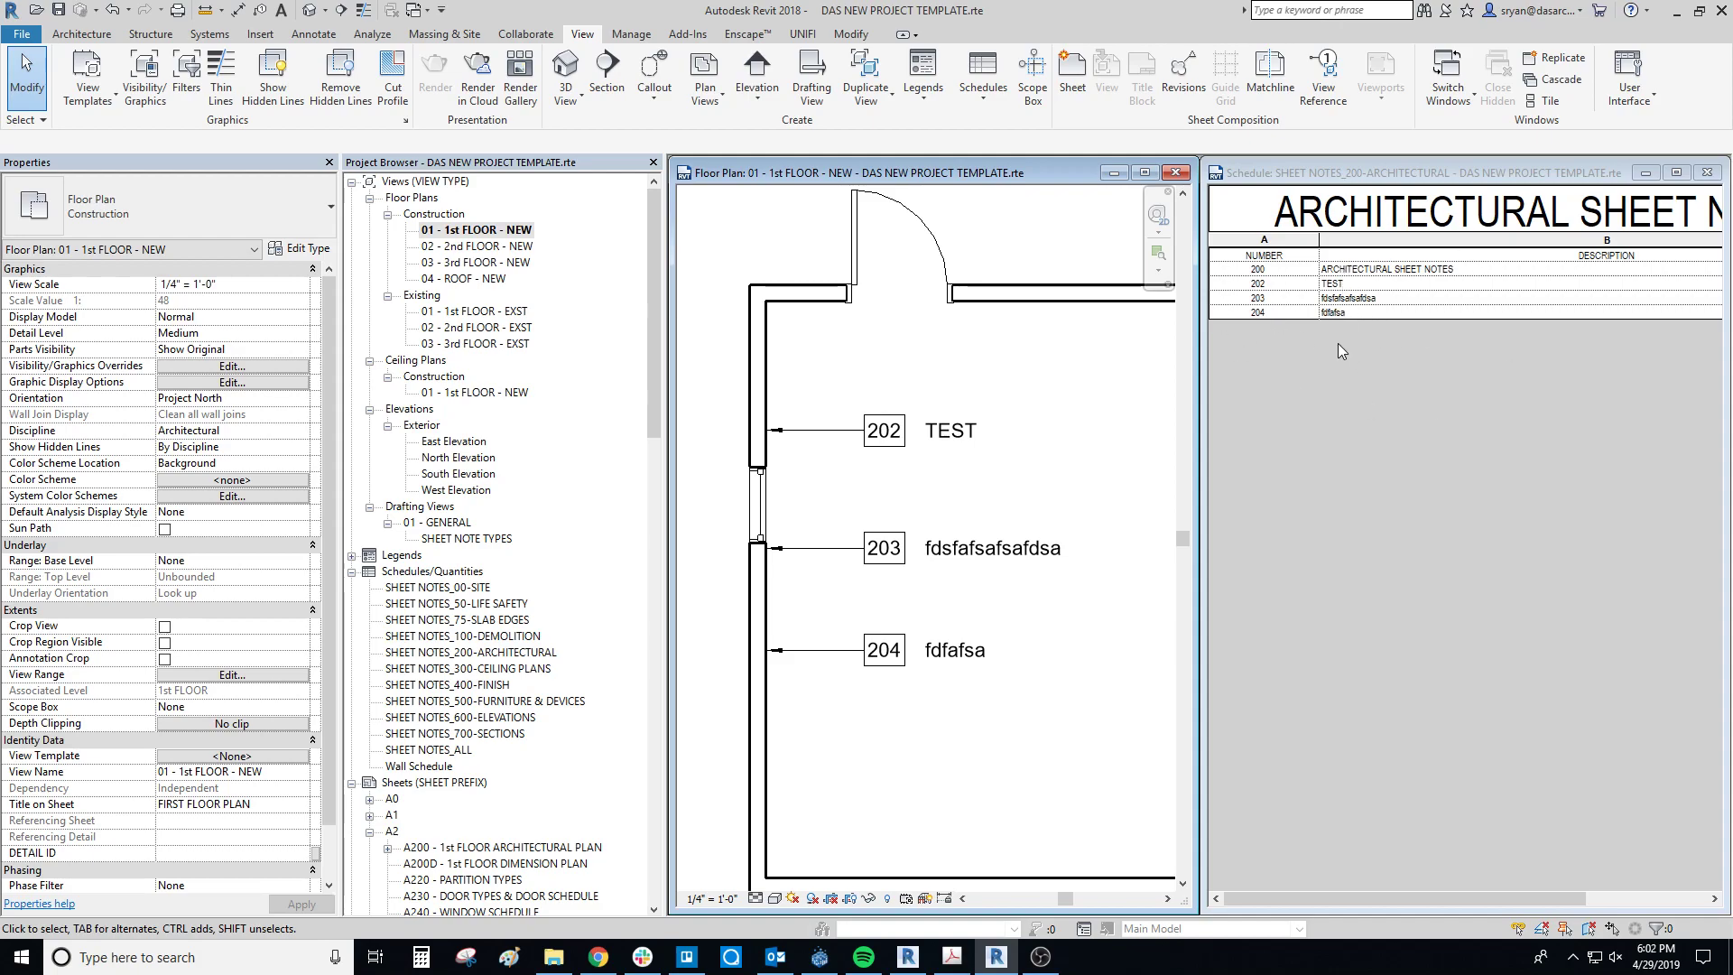
# - Copy the 202 TEST keynote to the outside of the room's right-hand wall, near its upper end
pyautogui.click(953, 467)
pyautogui.press('c')
pyautogui.press('o')
pyautogui.click(921, 498)
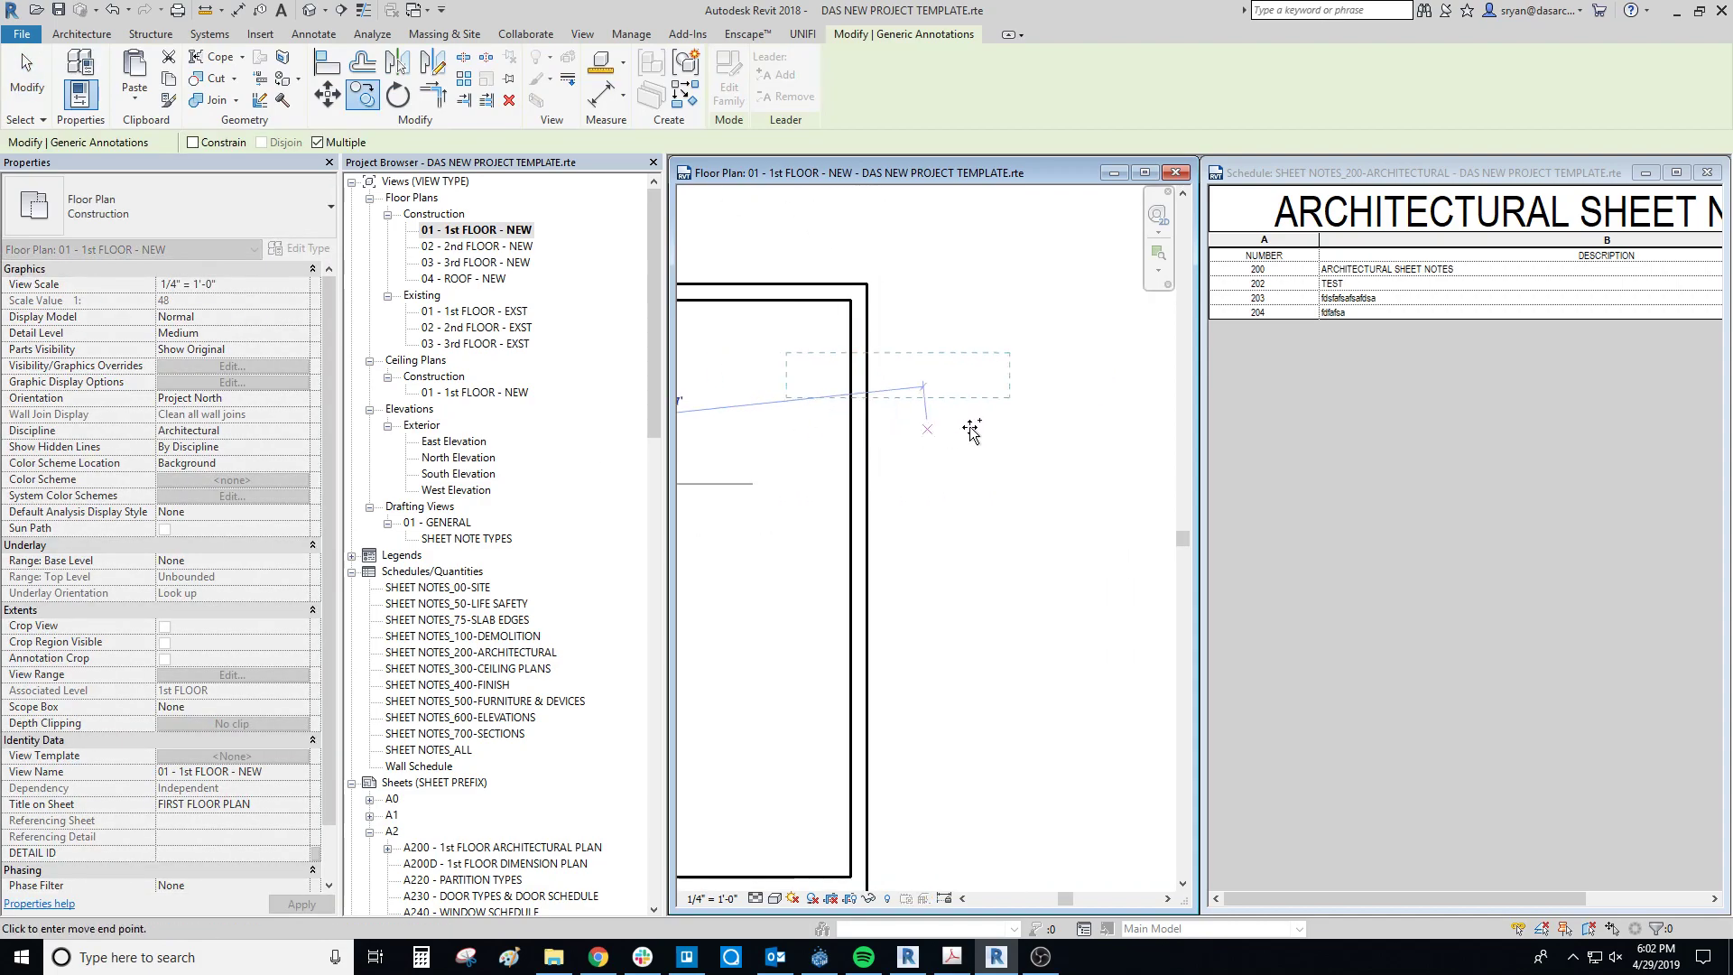
pyautogui.press('Escape')
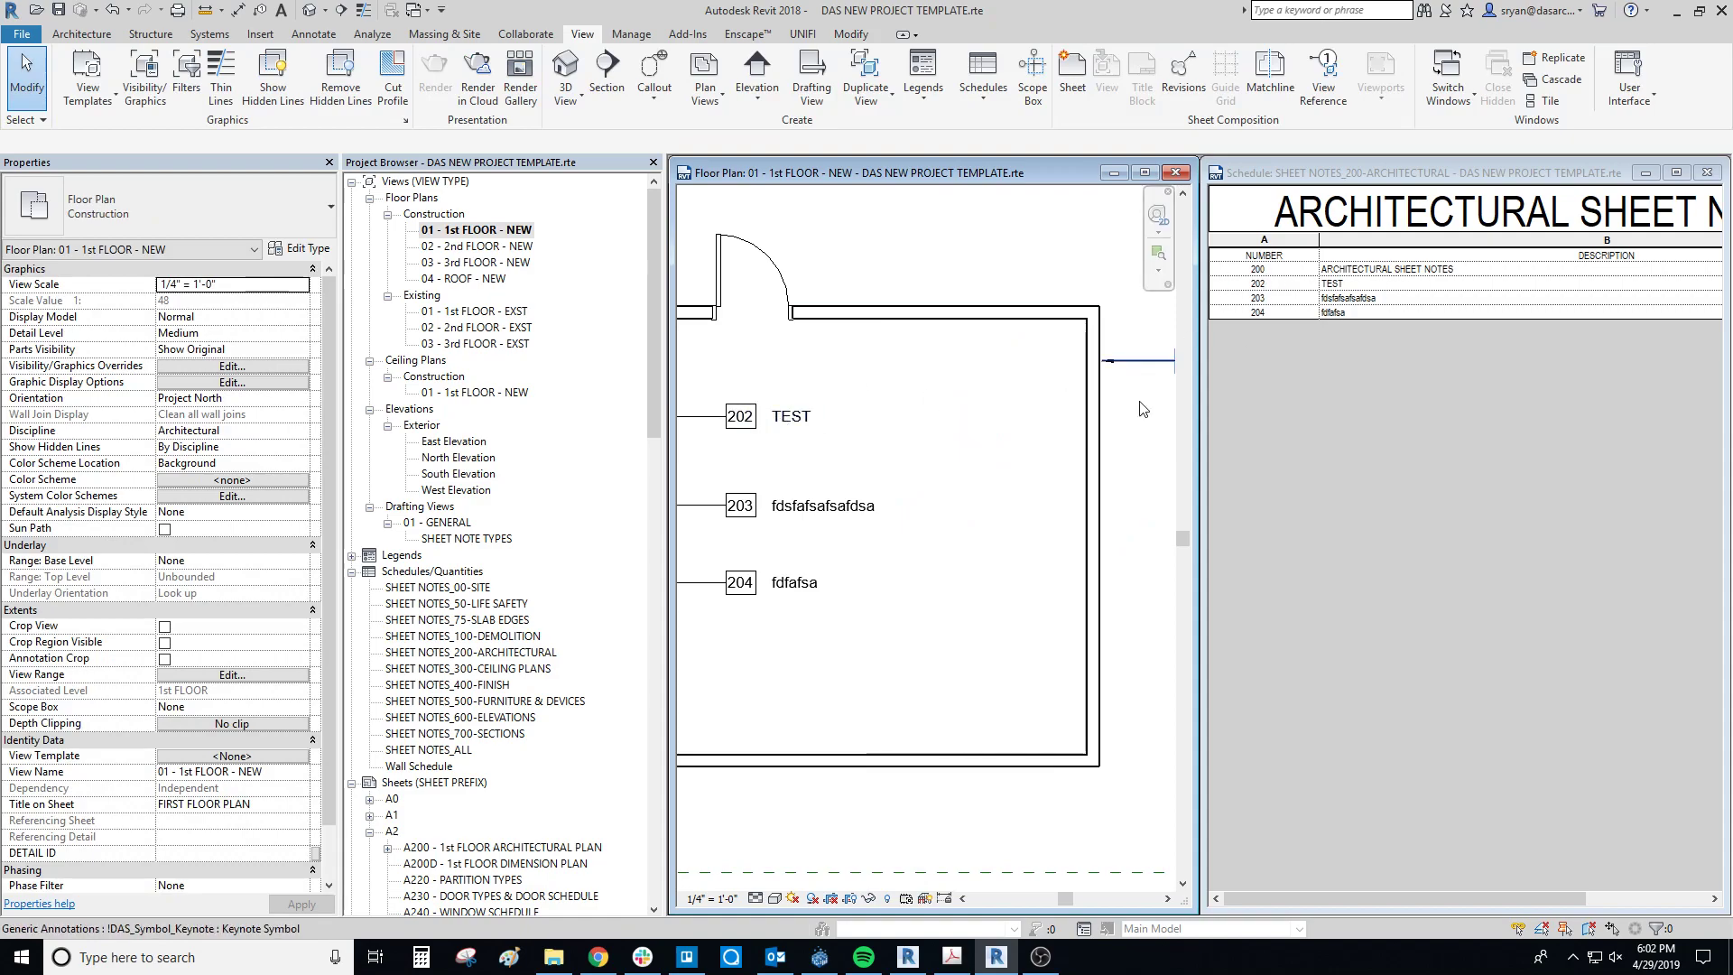
pyautogui.scroll(-2, 936, 433)
pyautogui.scroll(-1, 916, 447)
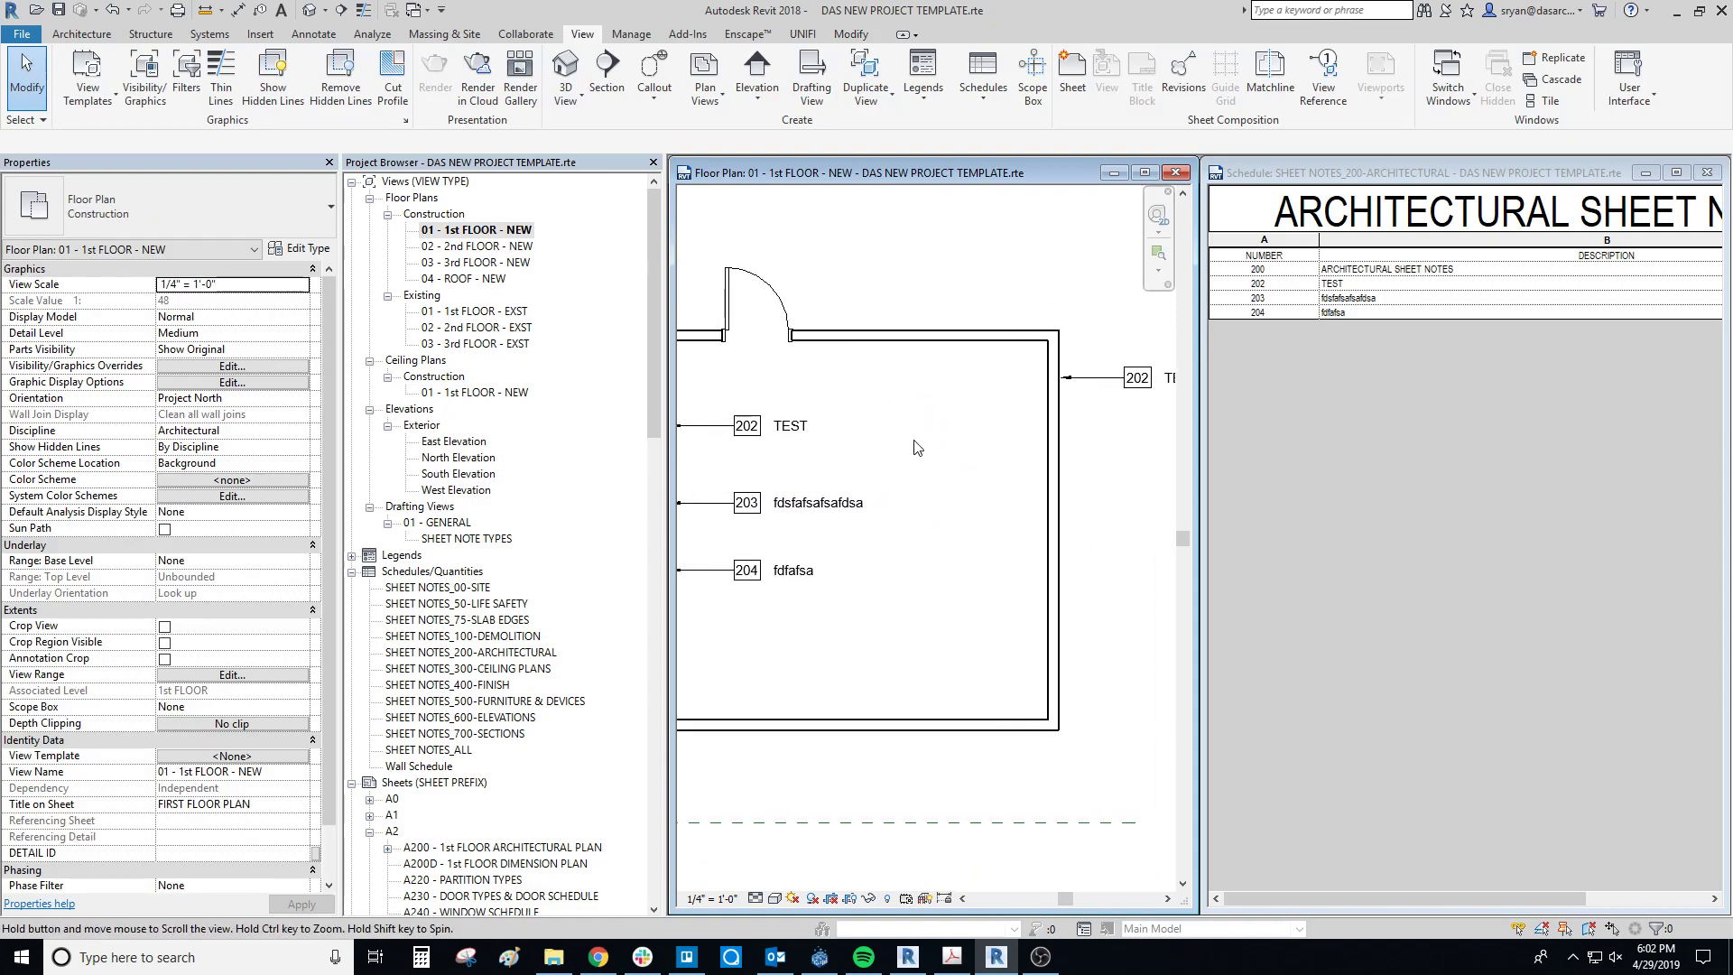
pyautogui.moveTo(916, 447); pyautogui.dragTo(980, 464, button='middle')
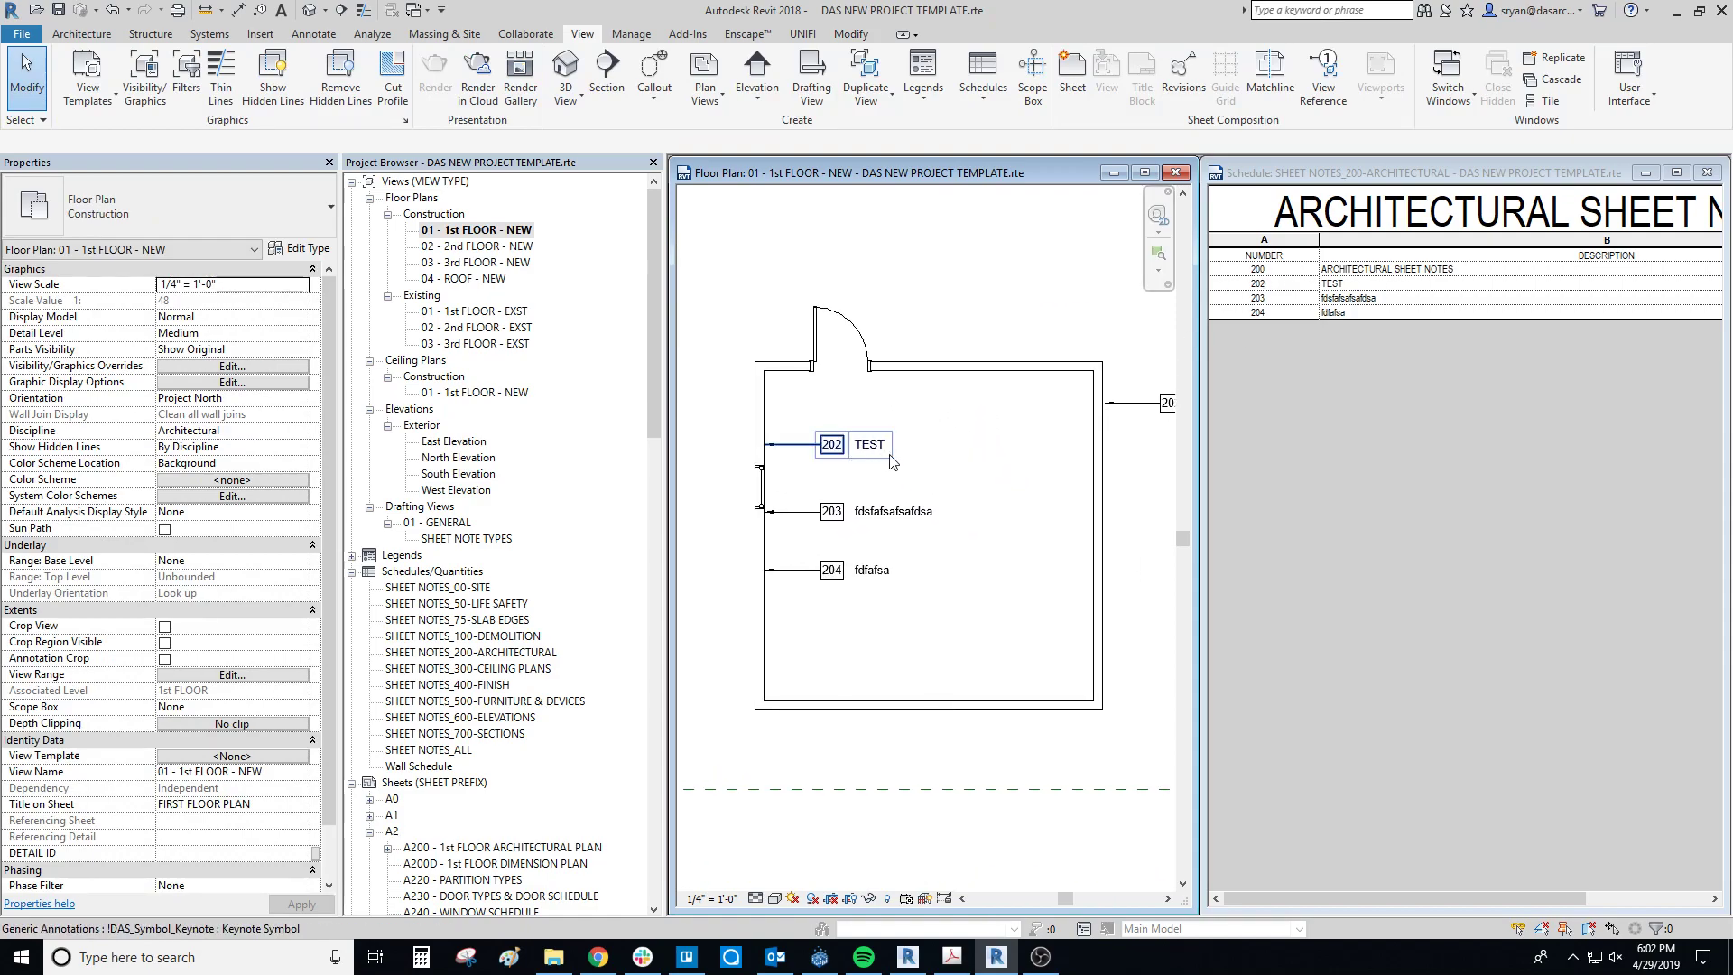
# - Change the description of the 202 keynote inside the room to TEST-2
pyautogui.moveTo(856, 449); pyautogui.dragTo(816, 460, button='middle')
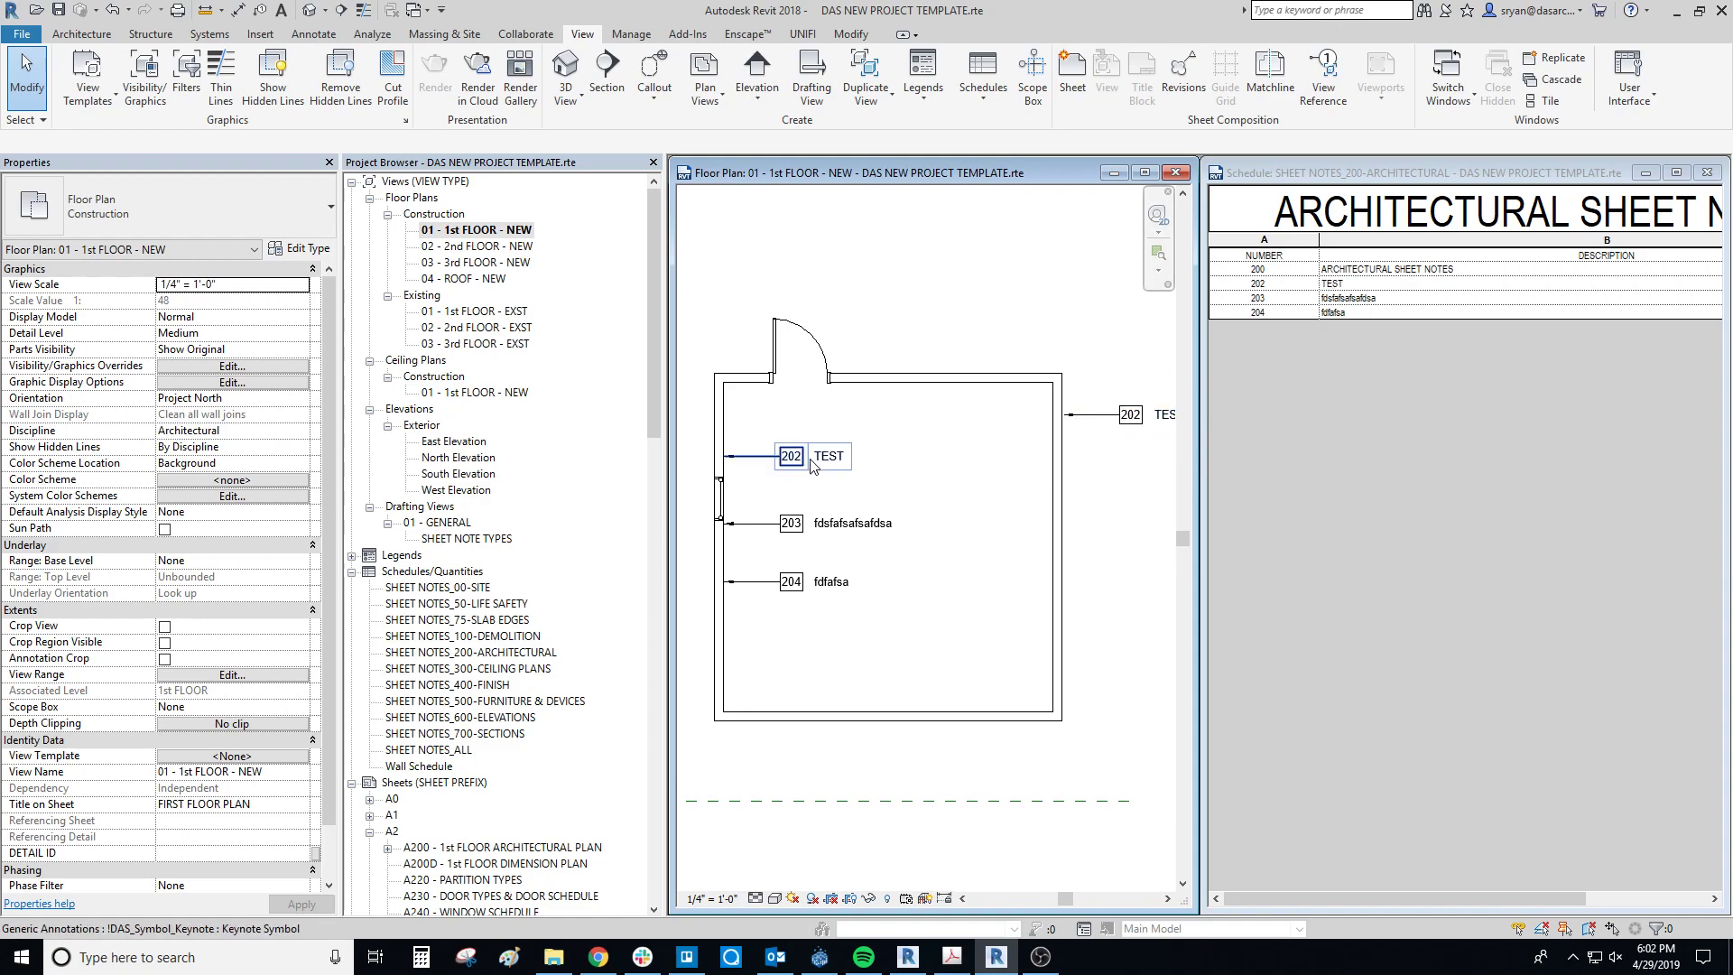
pyautogui.scroll(3, 744, 433)
pyautogui.click(892, 477)
pyautogui.click(900, 483)
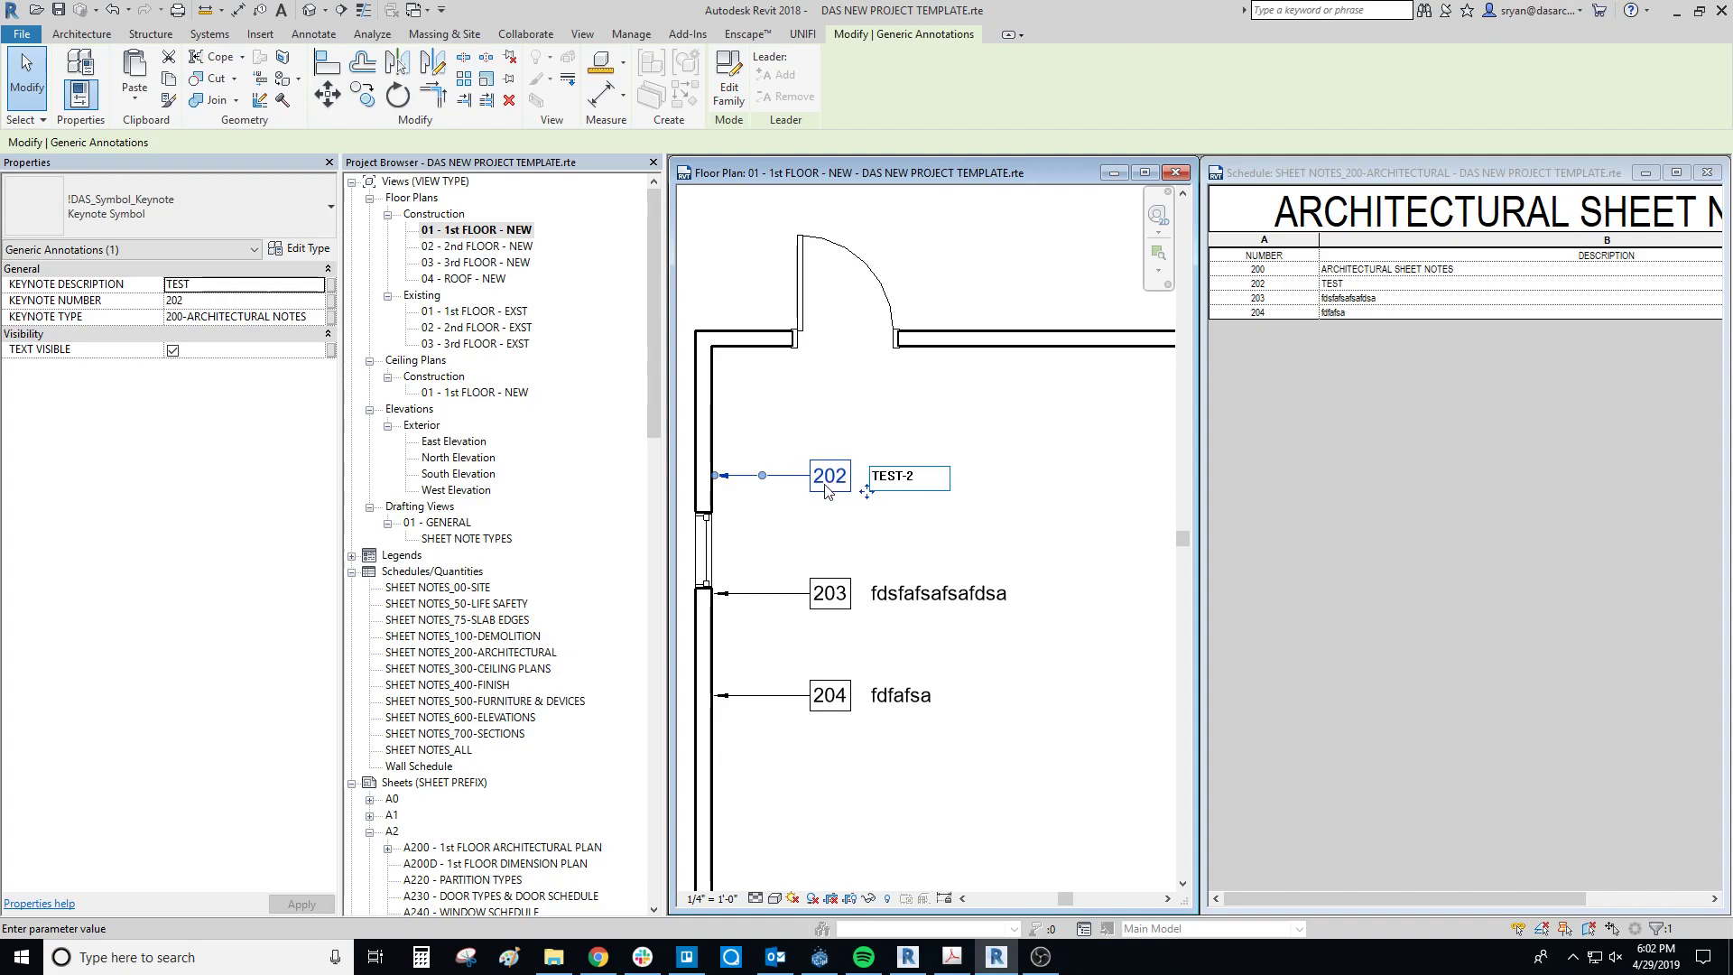
pyautogui.click(930, 516)
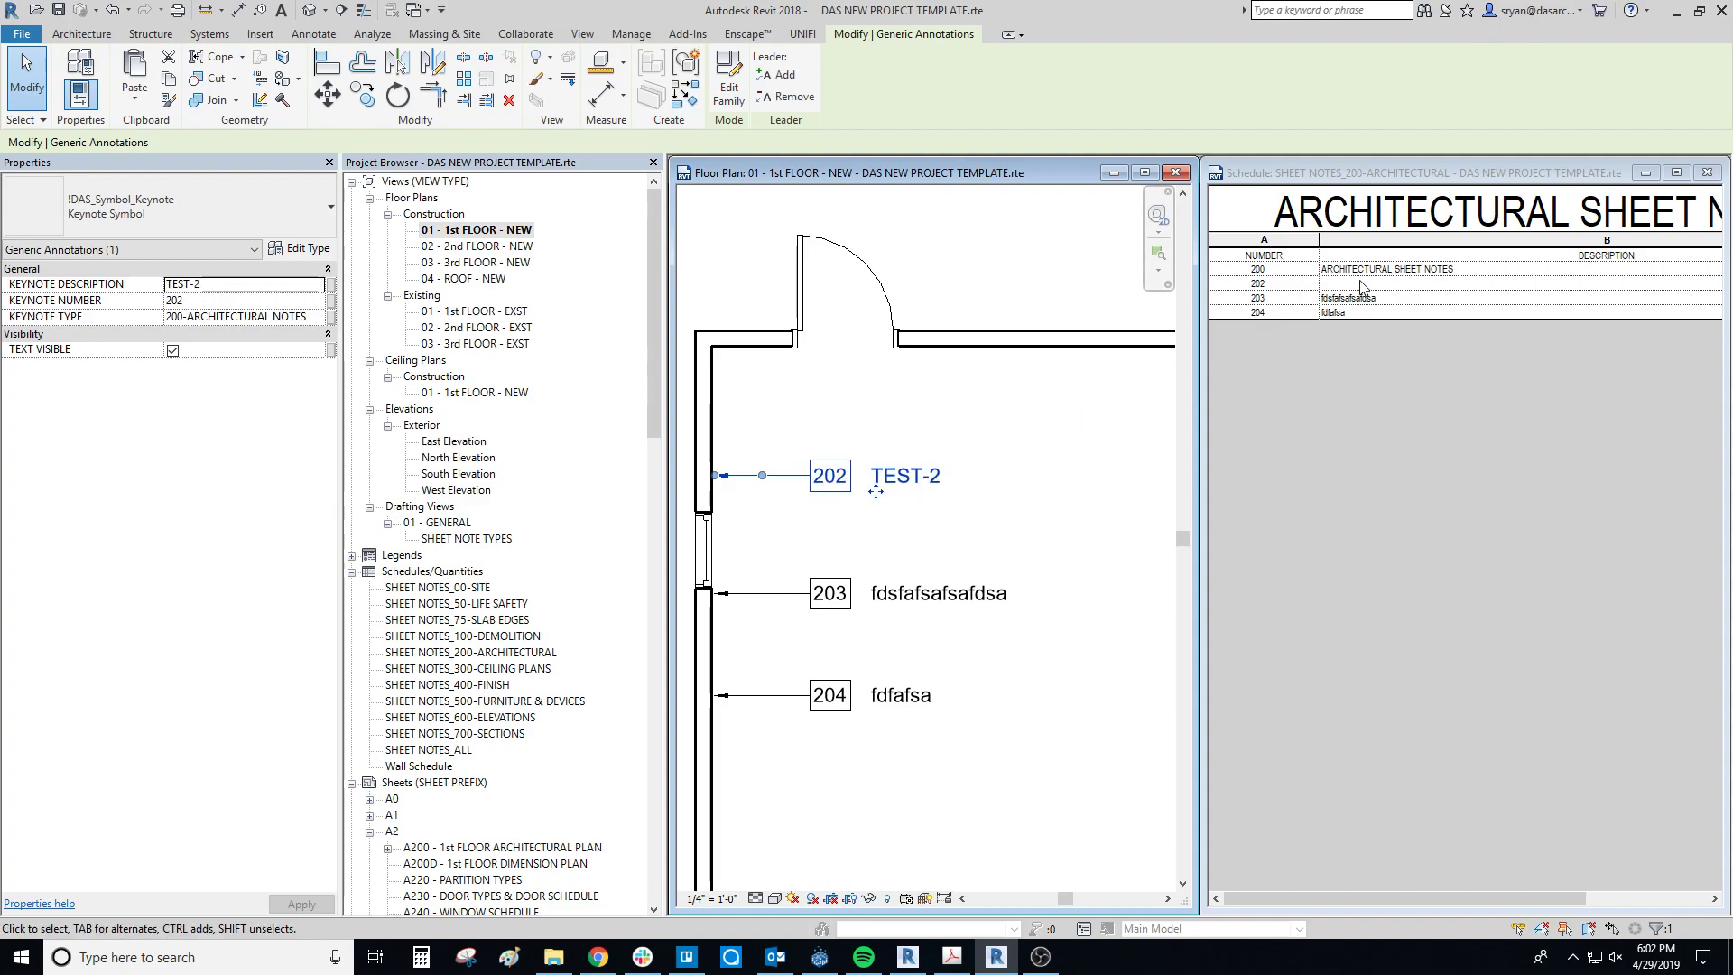
# - Delete the 202 TEST-2 keynote inside the room and undo the deletion
pyautogui.moveTo(1111, 449); pyautogui.dragTo(925, 500, button='middle')
pyautogui.scroll(-3, 959, 484)
pyautogui.click(905, 499)
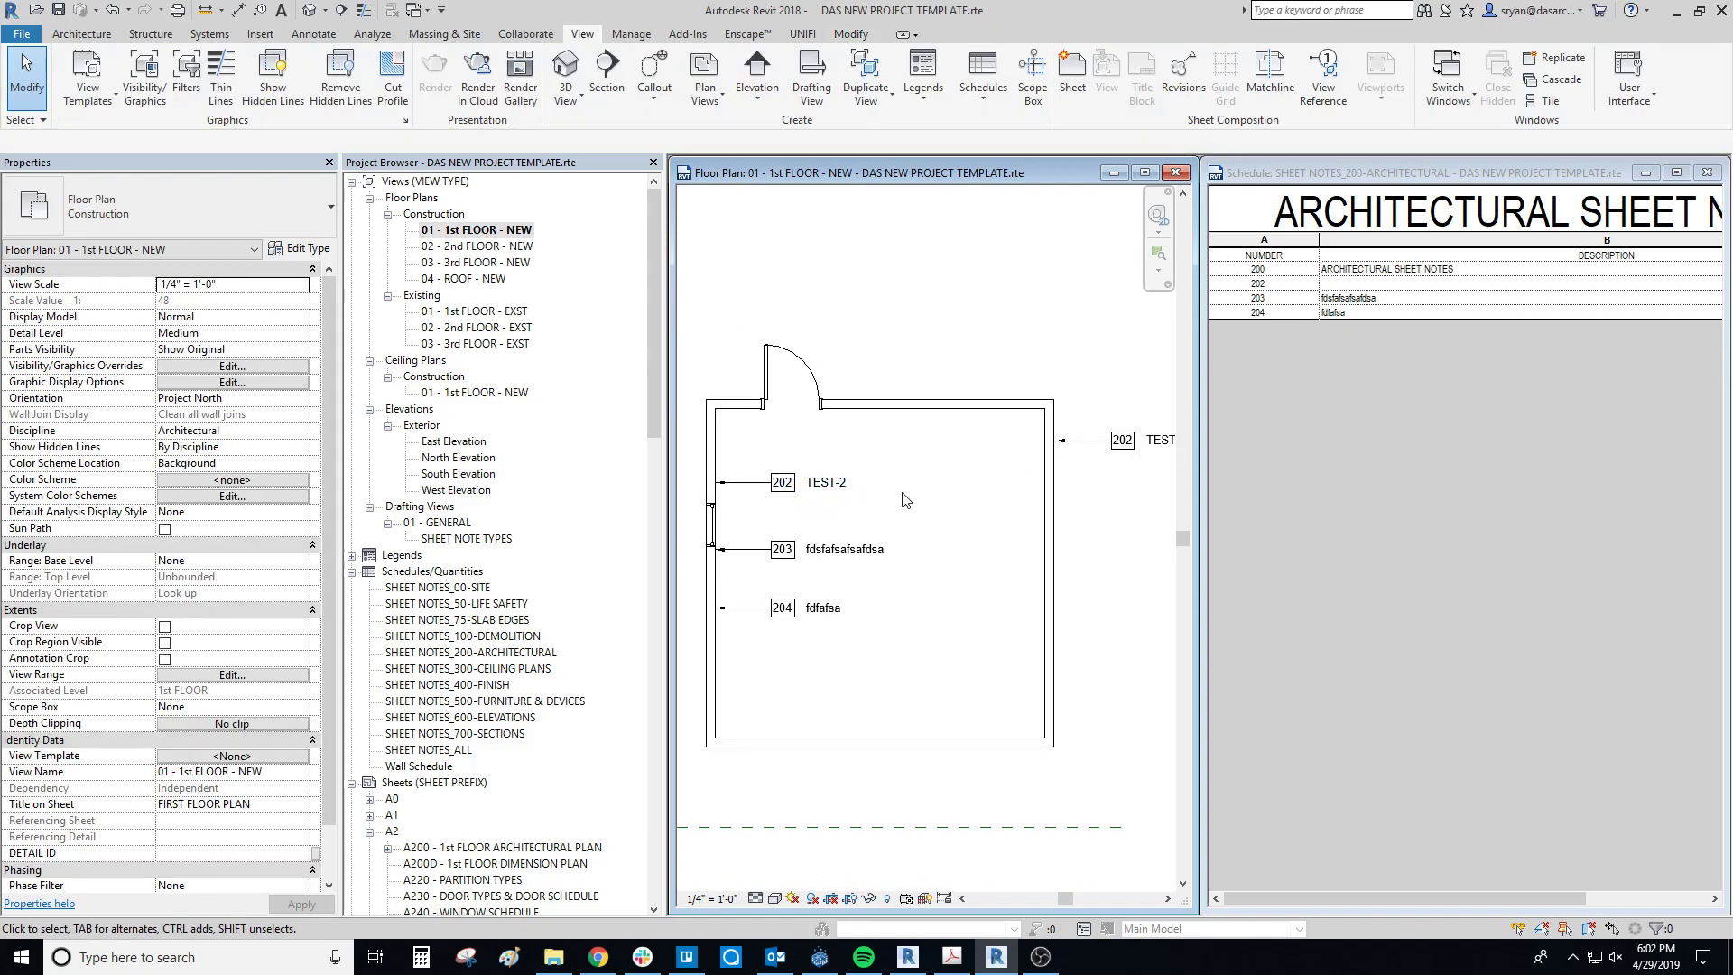
pyautogui.click(830, 512)
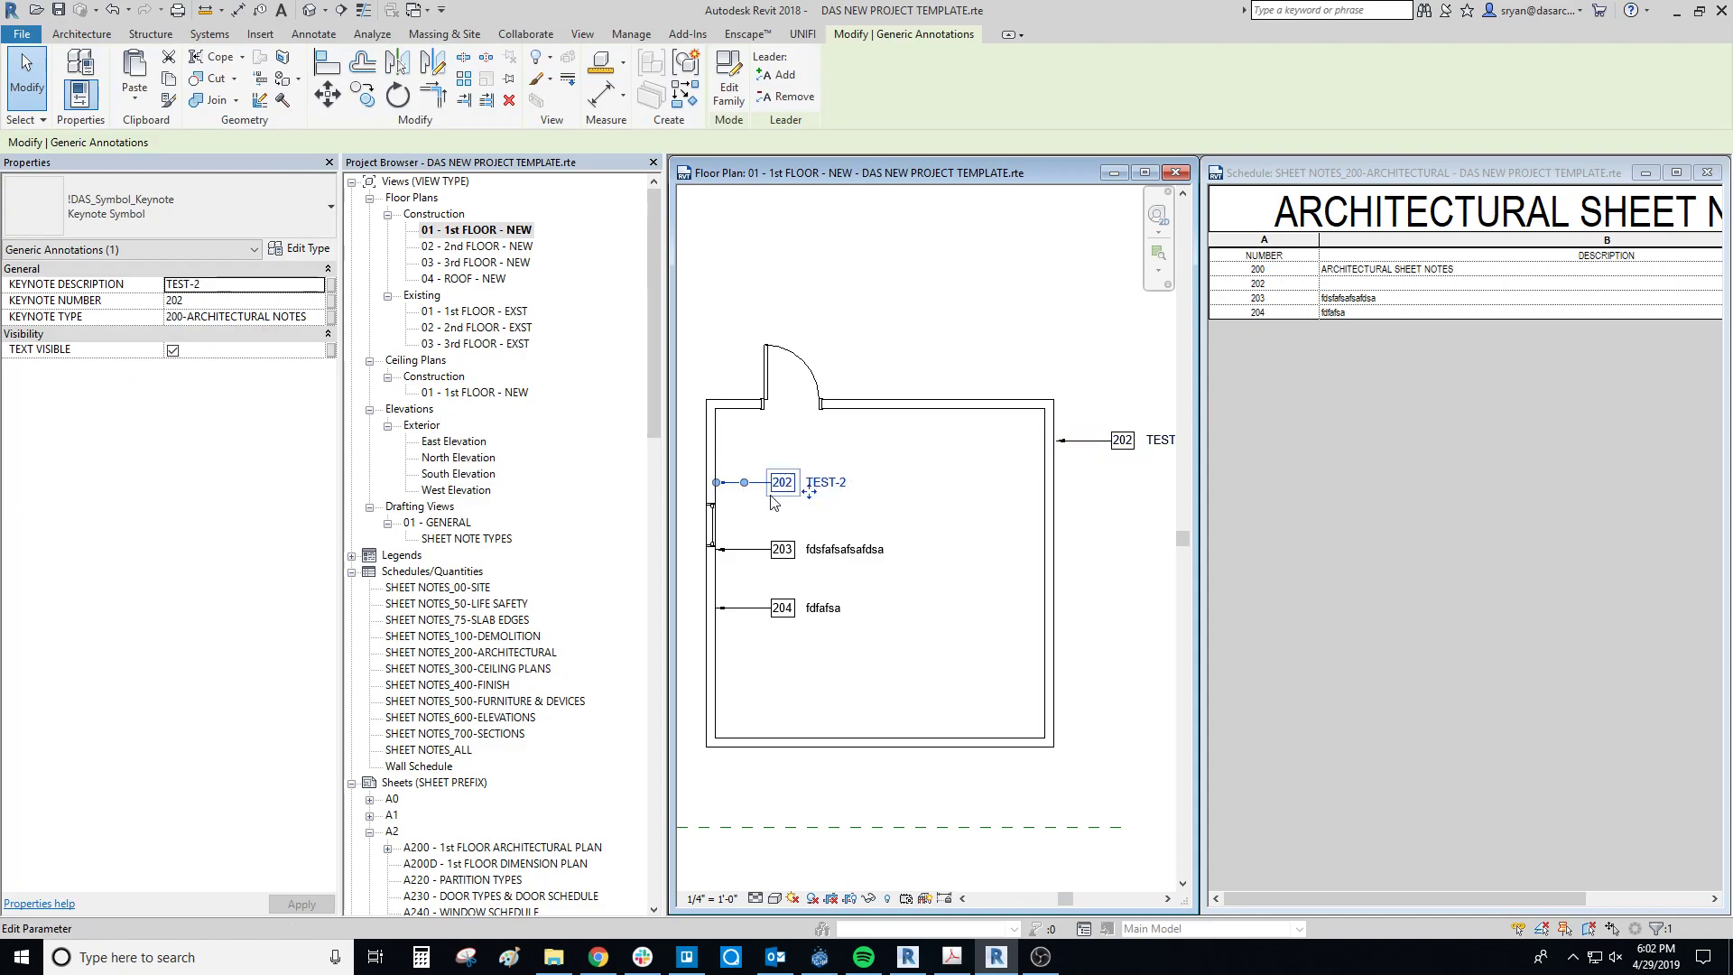
pyautogui.press('Delete')
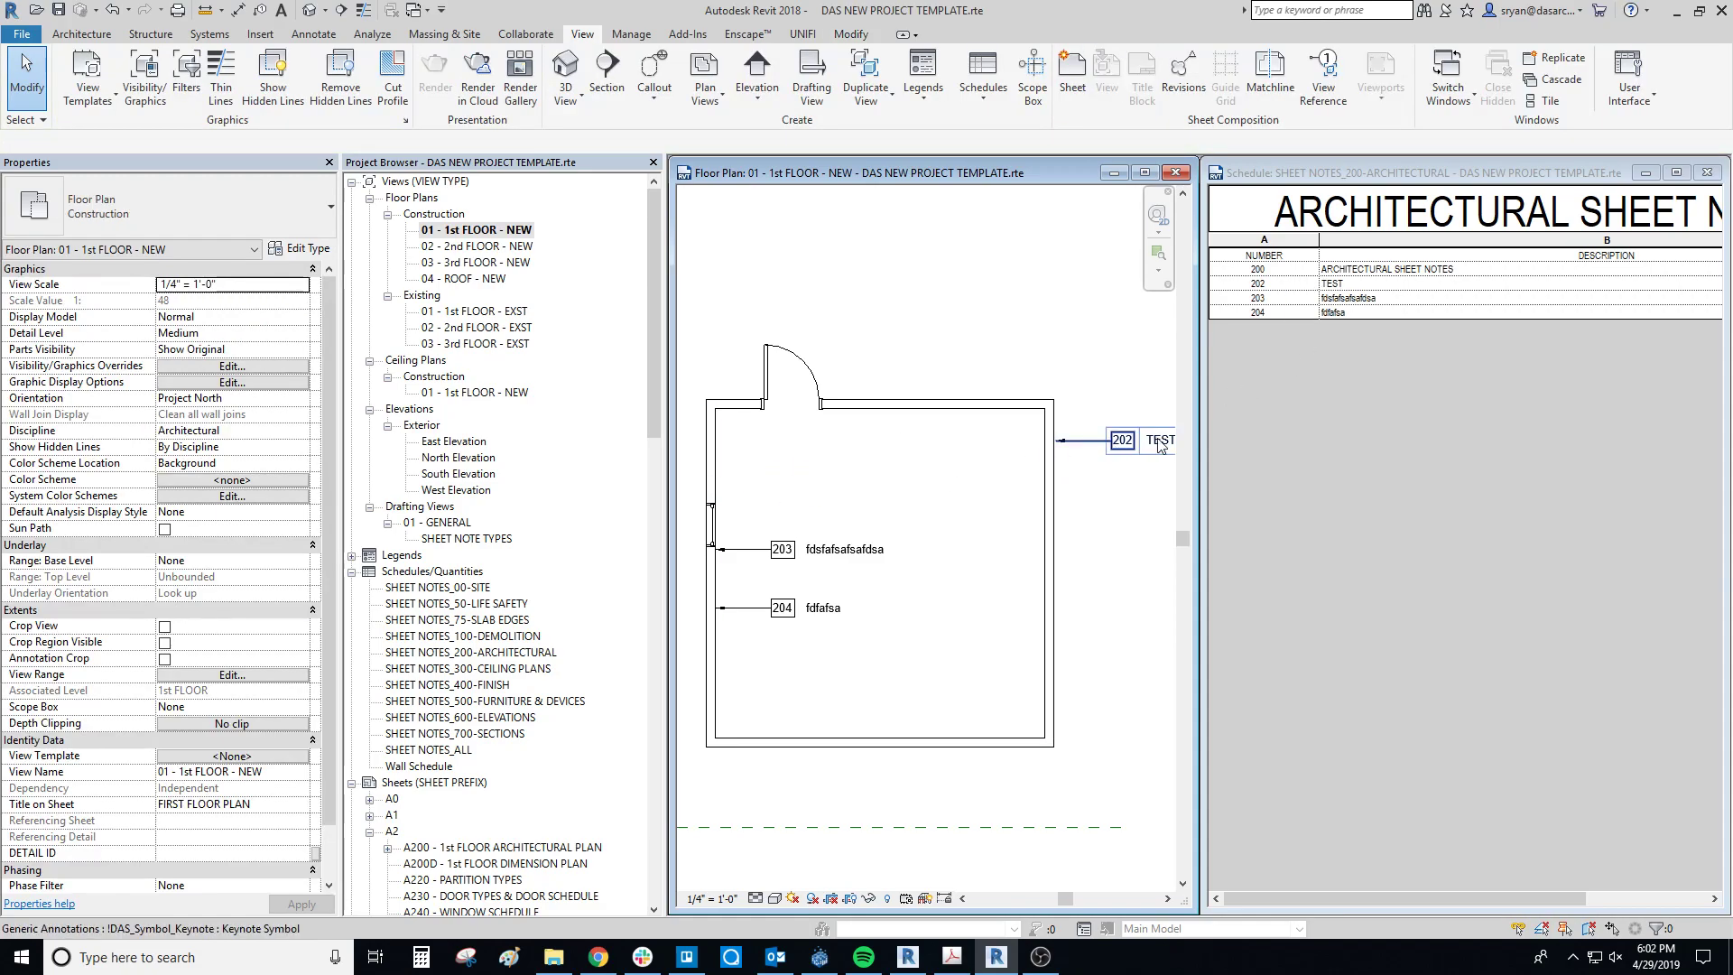
pyautogui.hotkey('ctrl', 'z')
# - Renumber the TEST-2 keynote inside the room to 205
pyautogui.click(824, 492)
pyautogui.scroll(2, 824, 492)
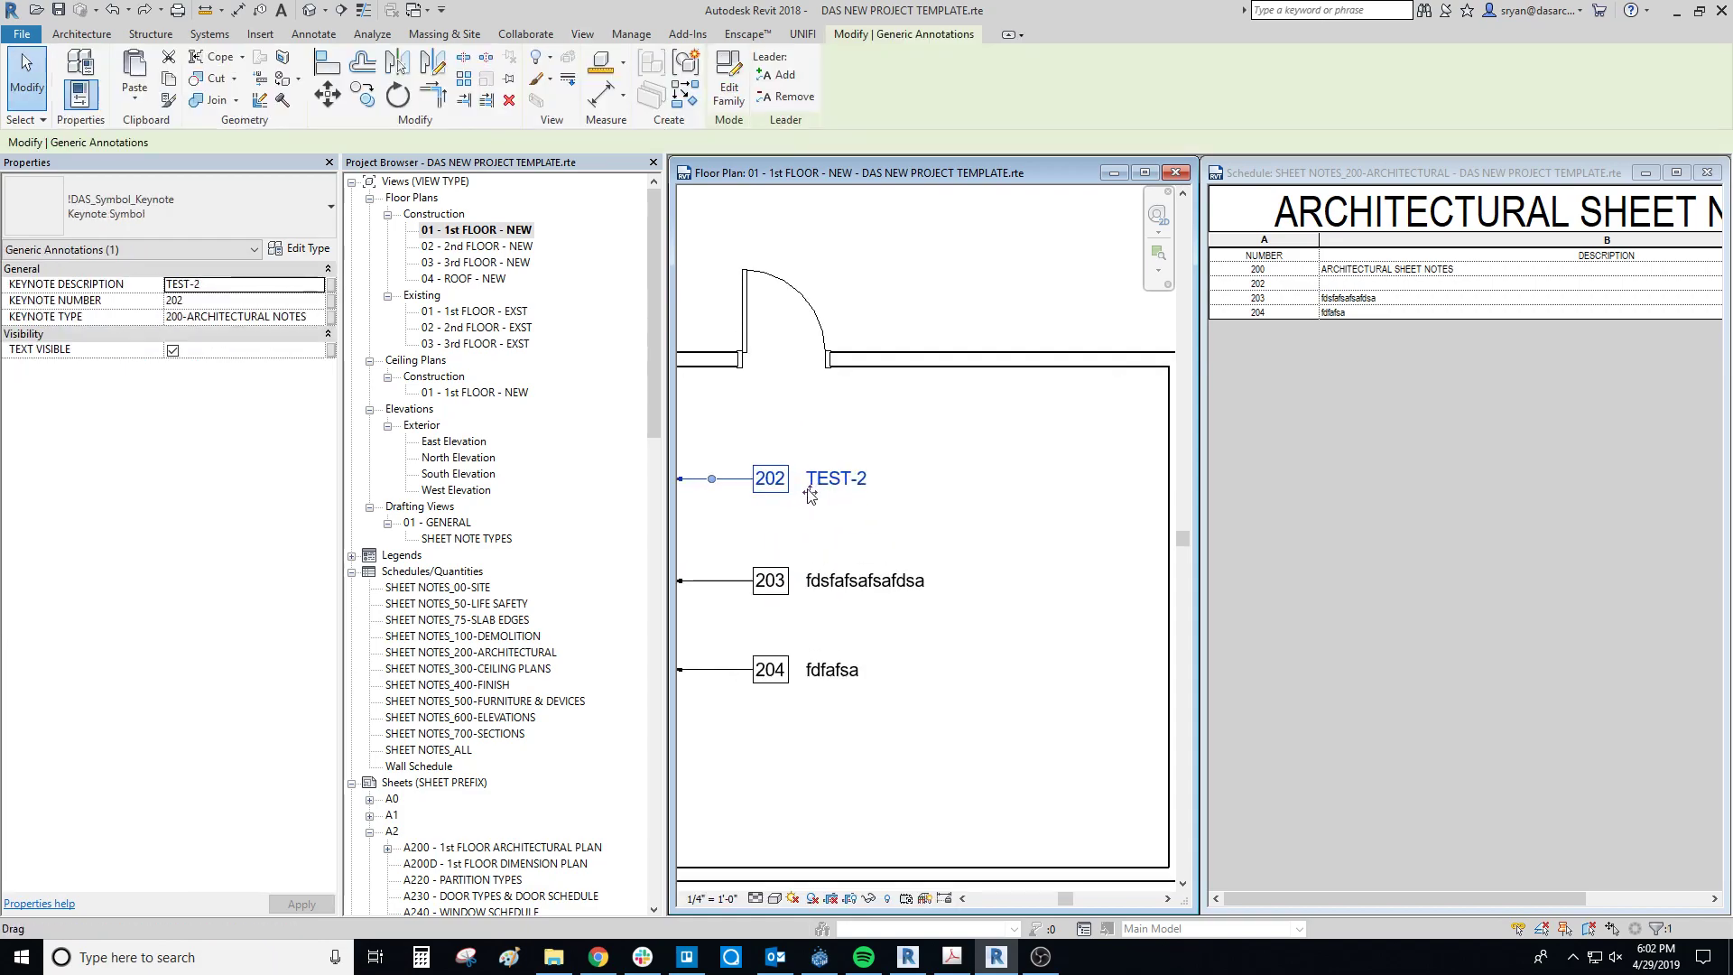
pyautogui.scroll(1, 810, 496)
pyautogui.click(768, 478)
pyautogui.write('205')
pyautogui.click(1035, 499)
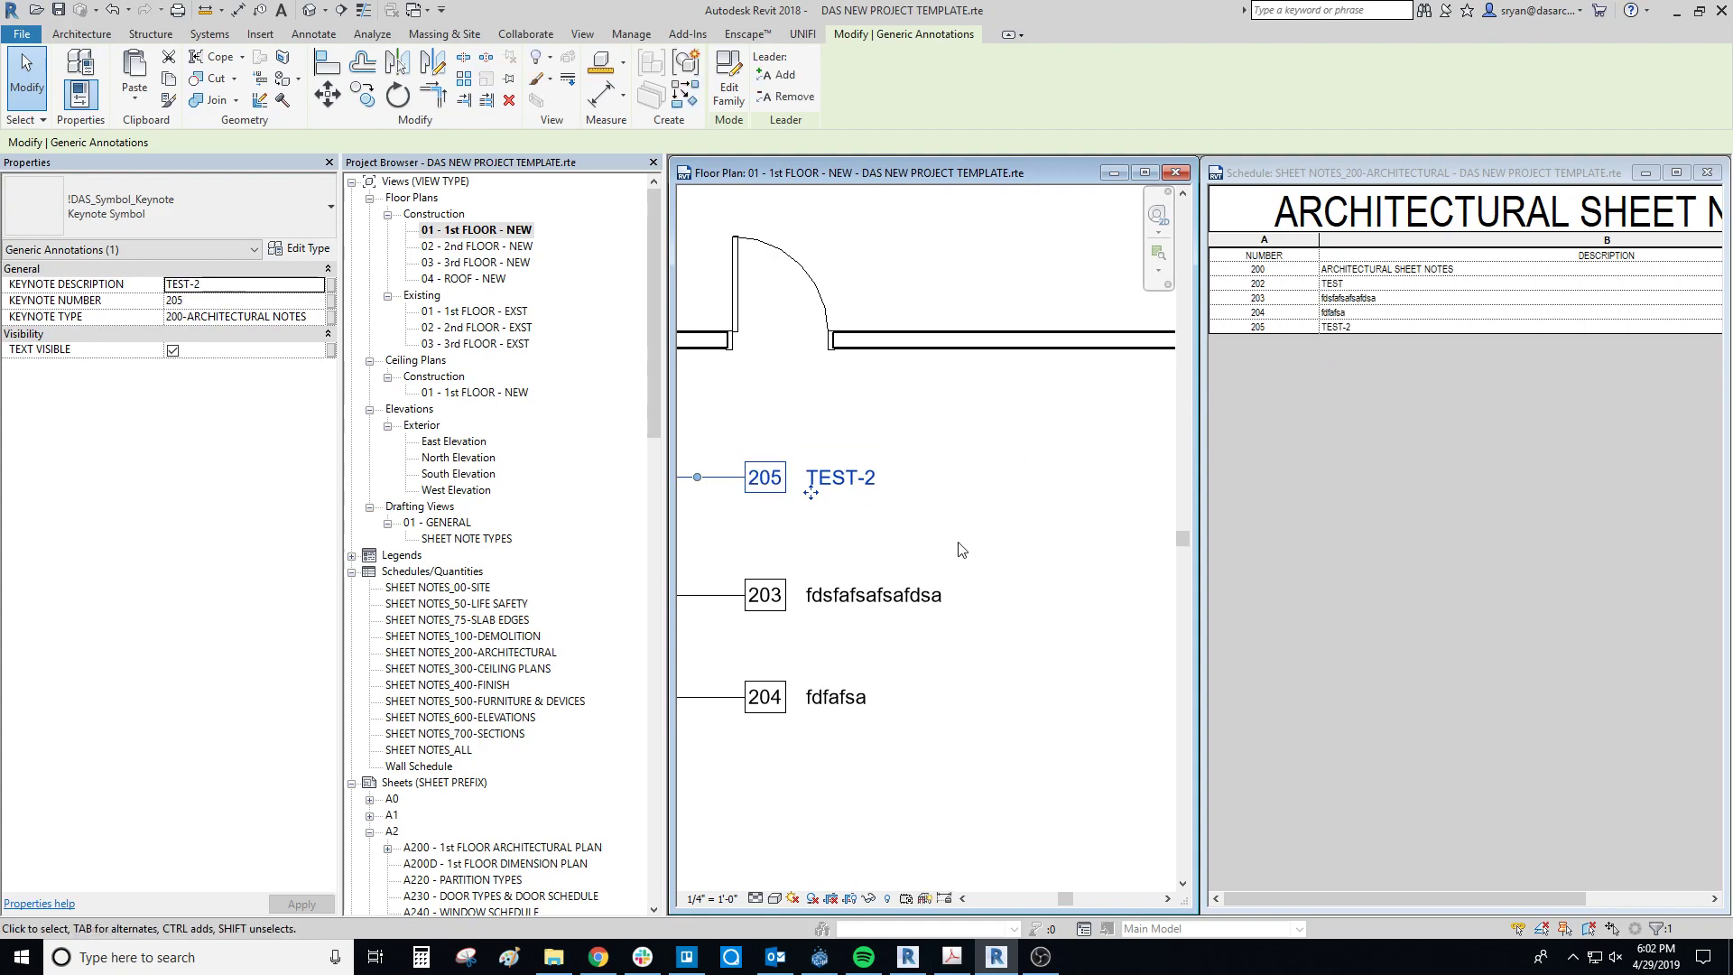
# - Copy the 202 TEST keynote outside the right-hand wall three more times, spacing the copies down the wall
pyautogui.scroll(-2, 959, 546)
pyautogui.click(955, 506)
pyautogui.moveTo(955, 510); pyautogui.dragTo(854, 515, button='middle')
pyautogui.click(1090, 446)
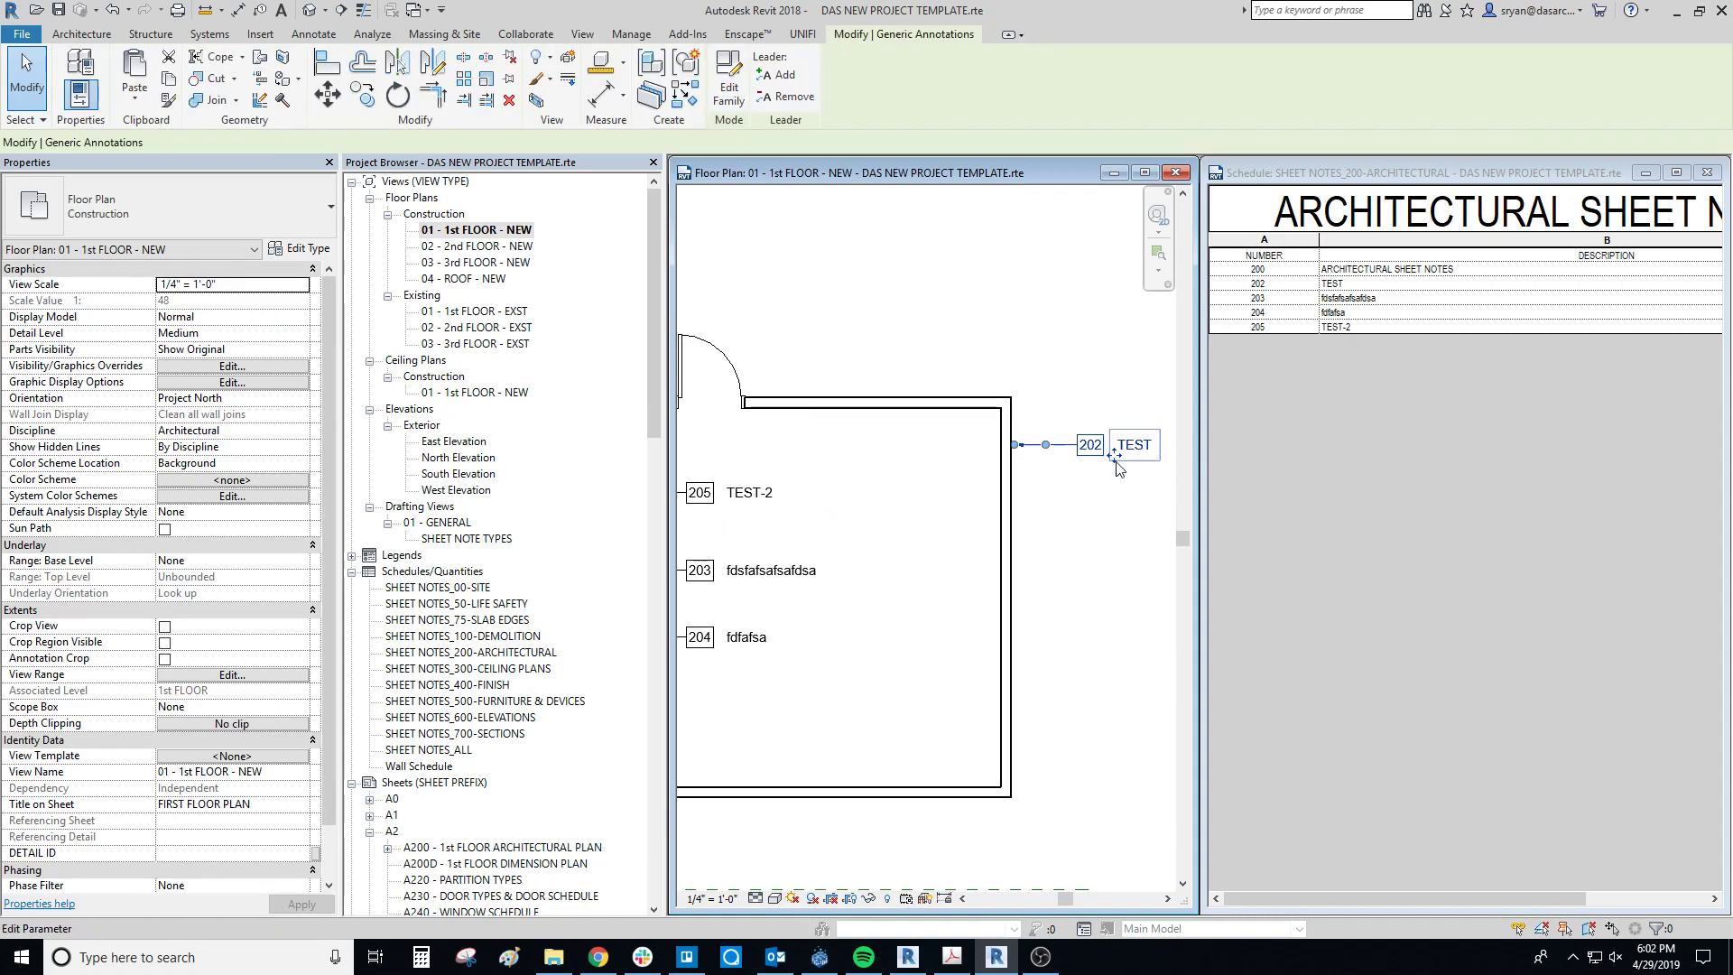
pyautogui.press('c')
pyautogui.press('o')
pyautogui.click(1090, 501)
pyautogui.click(1090, 590)
pyautogui.click(1090, 690)
pyautogui.click(1090, 792)
pyautogui.press('Escape')
pyautogui.press('Escape')
# - Set the number of the TEST-2 keynote inside the room to 202
pyautogui.click(763, 505)
pyautogui.click(702, 493)
pyautogui.write('2')
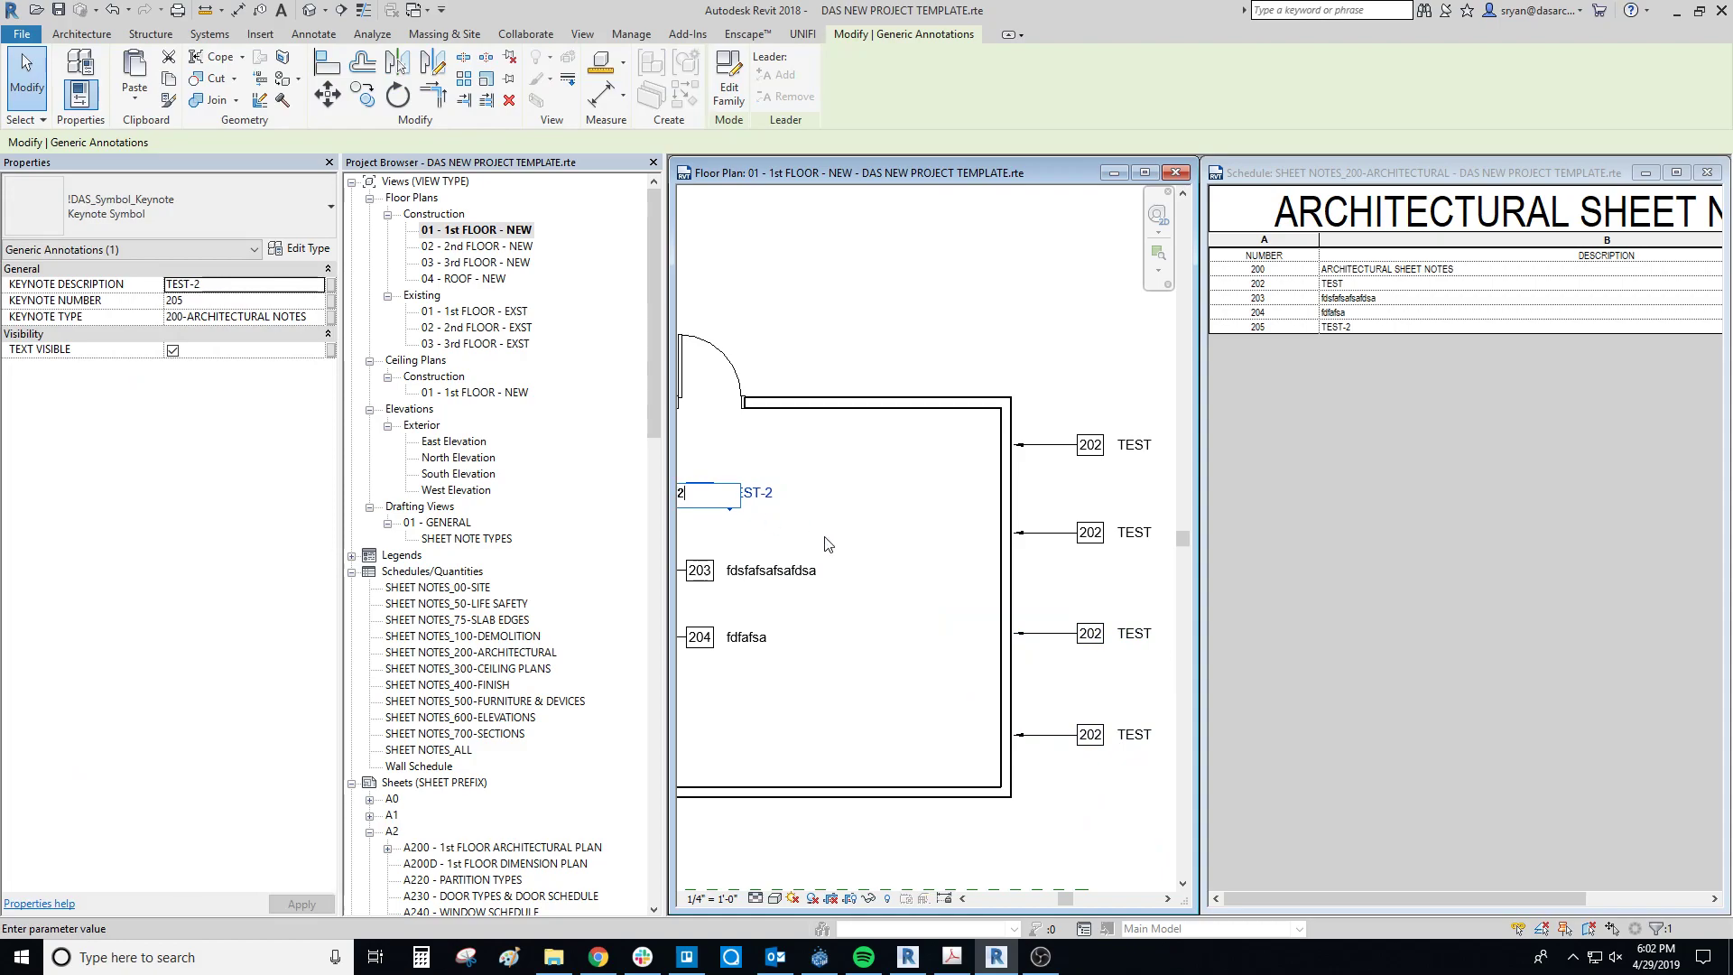
pyautogui.write('02')
pyautogui.press('Return')
pyautogui.press('Escape')
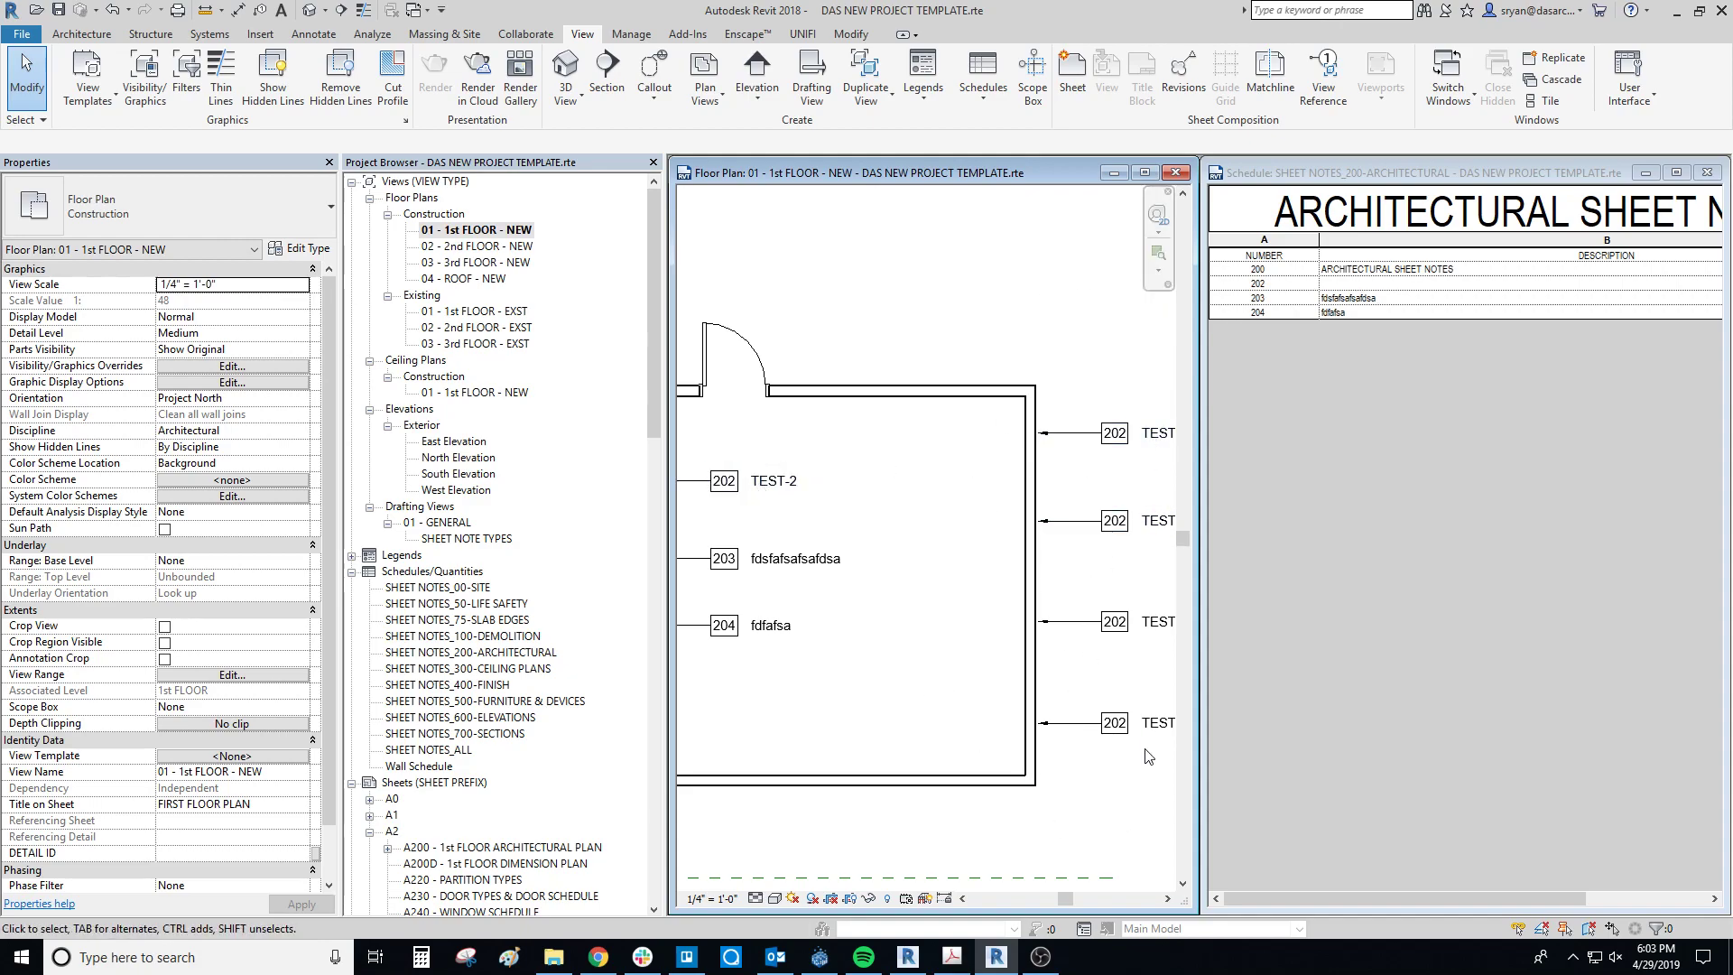
# - Highlight the schedule's note 202 row in the model and examine the matching keynotes inside the room and along the right-hand wall
pyautogui.click(1351, 287)
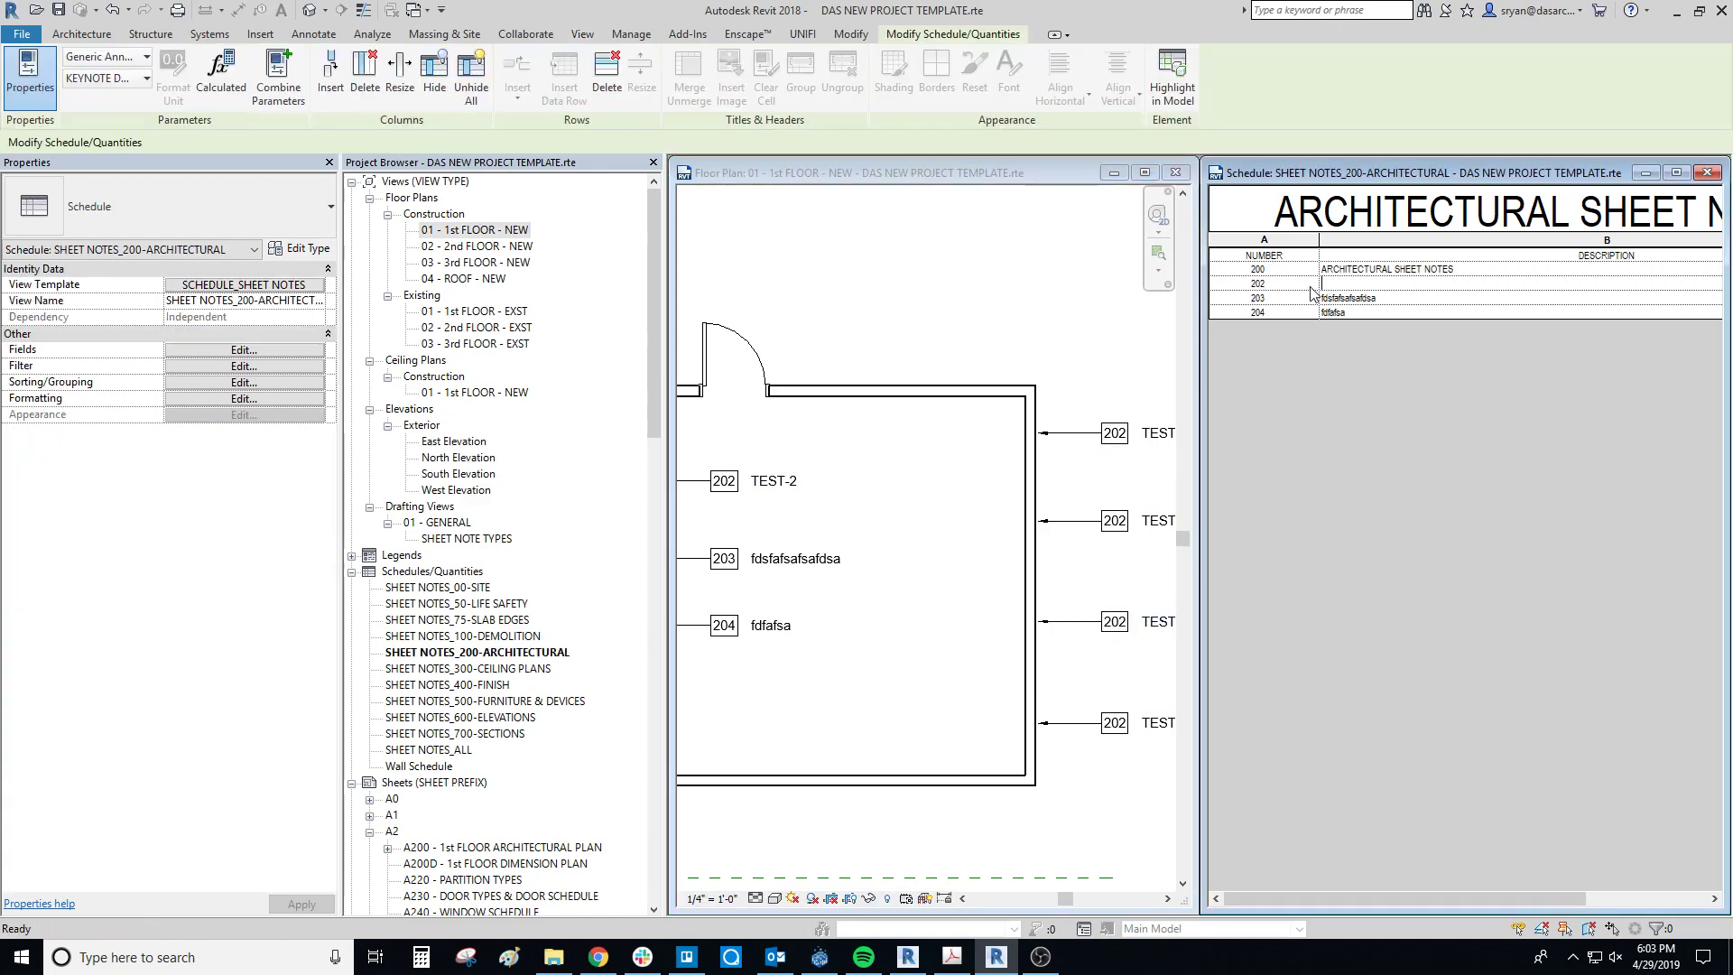
pyautogui.click(1172, 76)
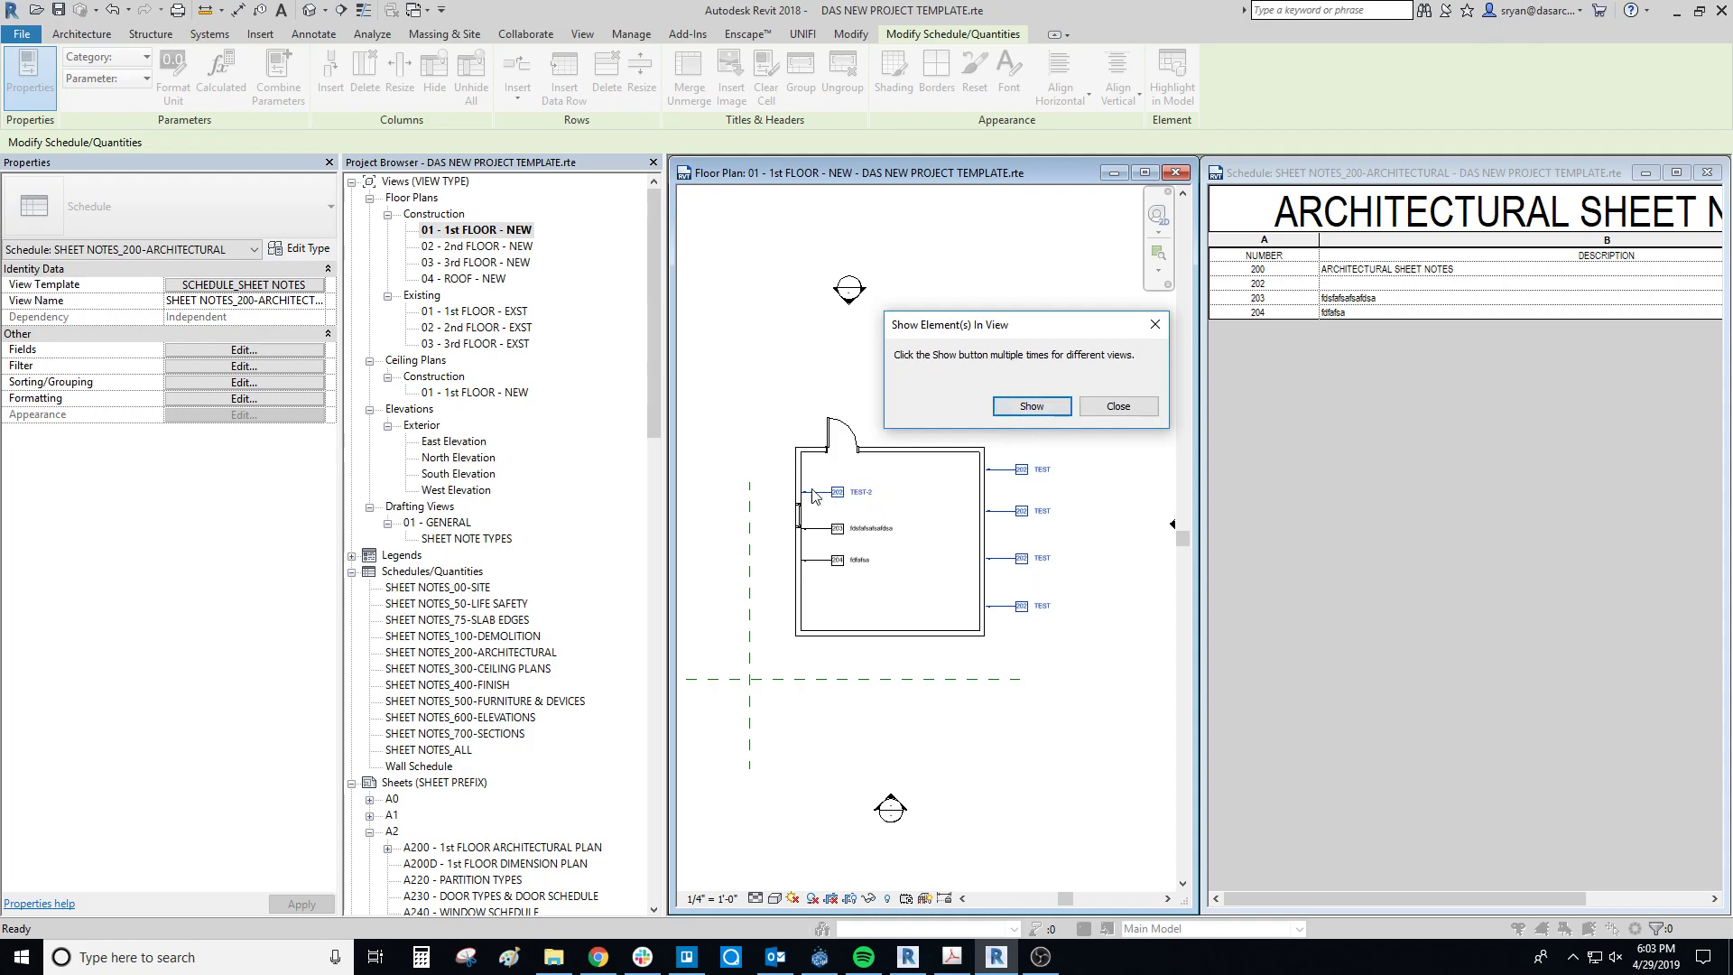
pyautogui.click(1118, 406)
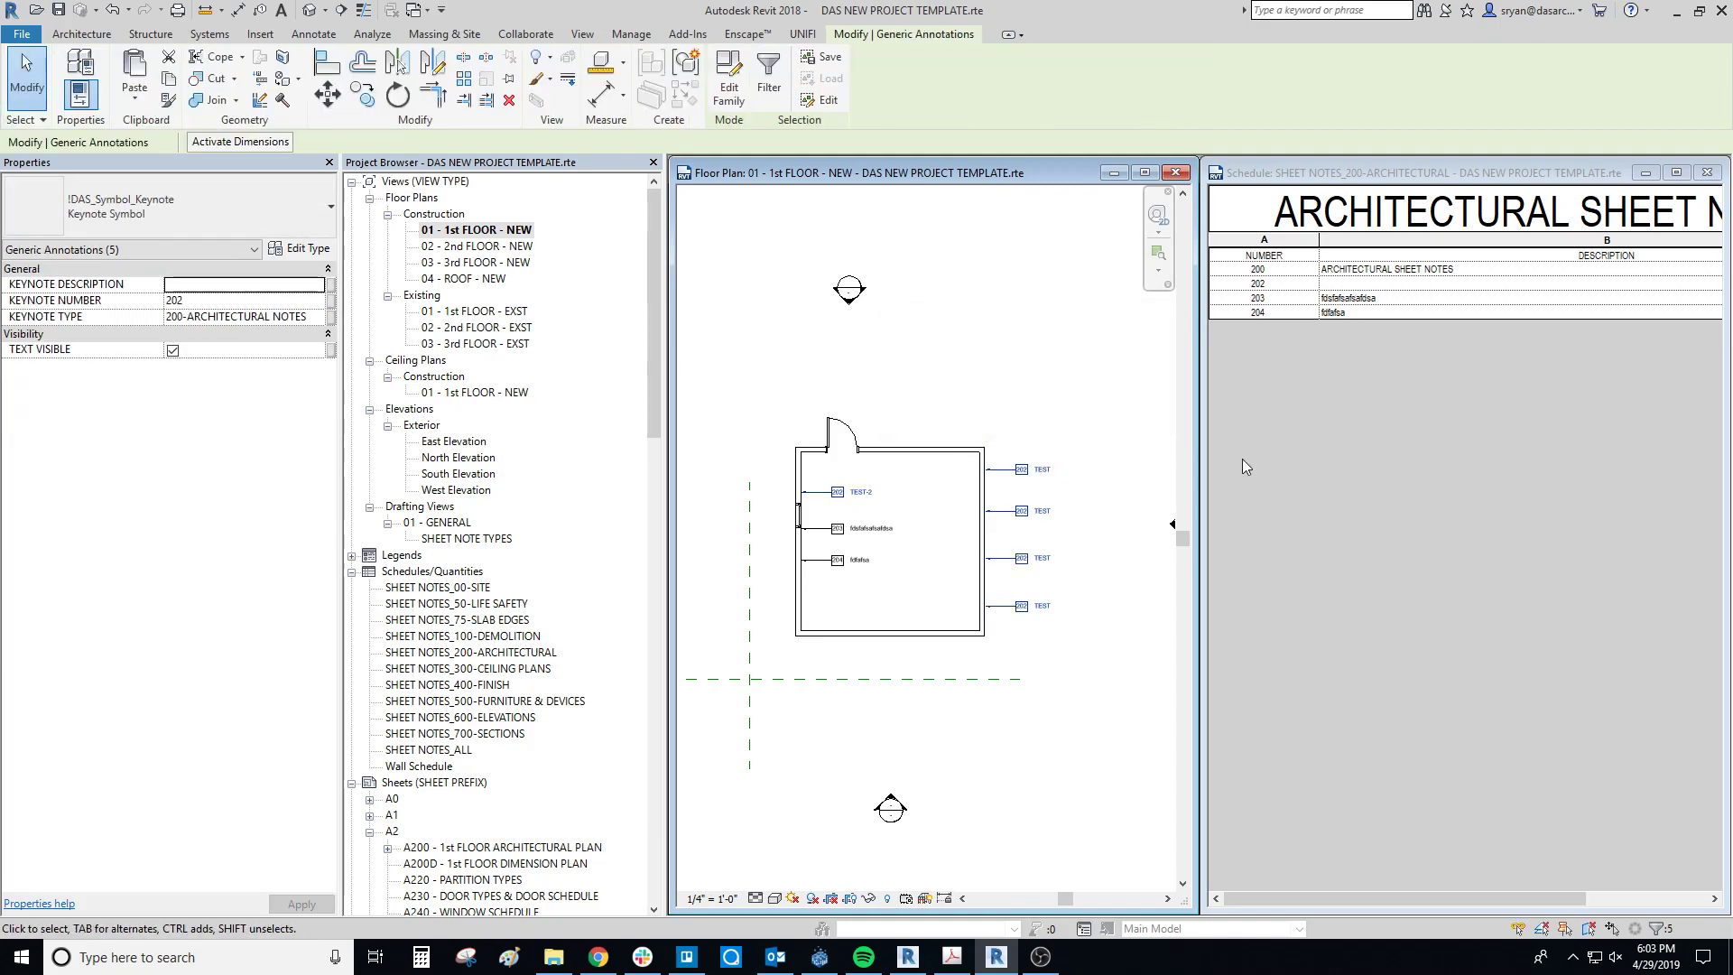
pyautogui.click(903, 516)
pyautogui.scroll(2, 898, 521)
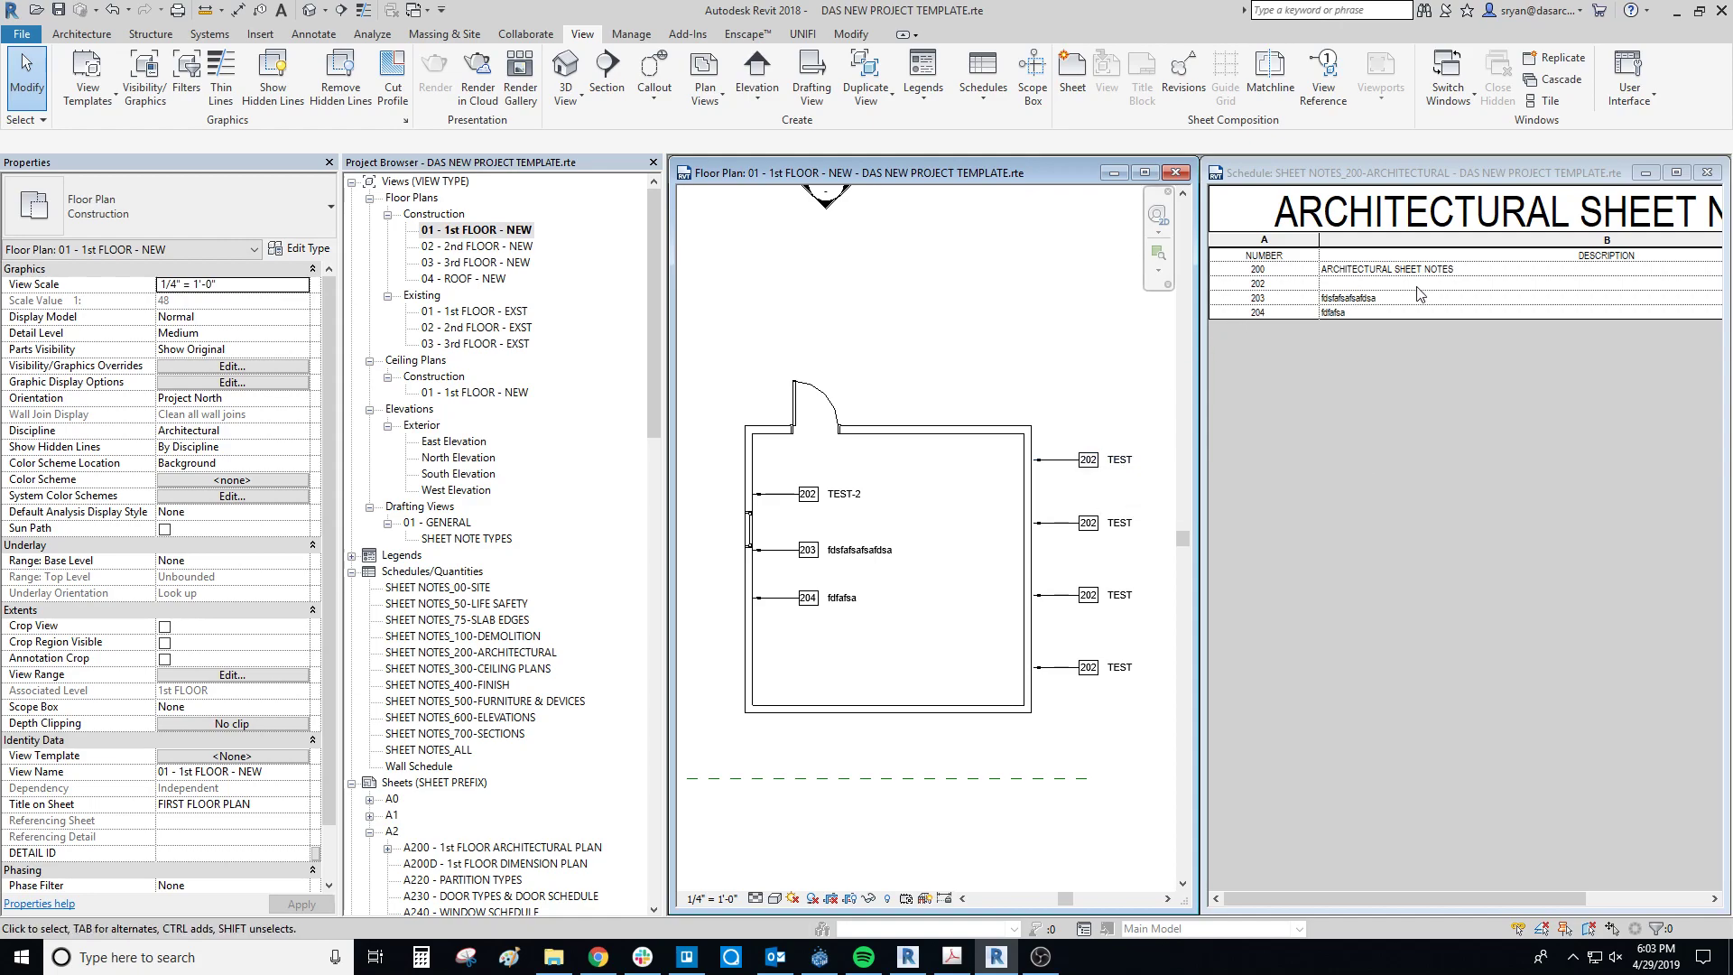
pyautogui.moveTo(1092, 487); pyautogui.dragTo(1015, 428, button='middle')
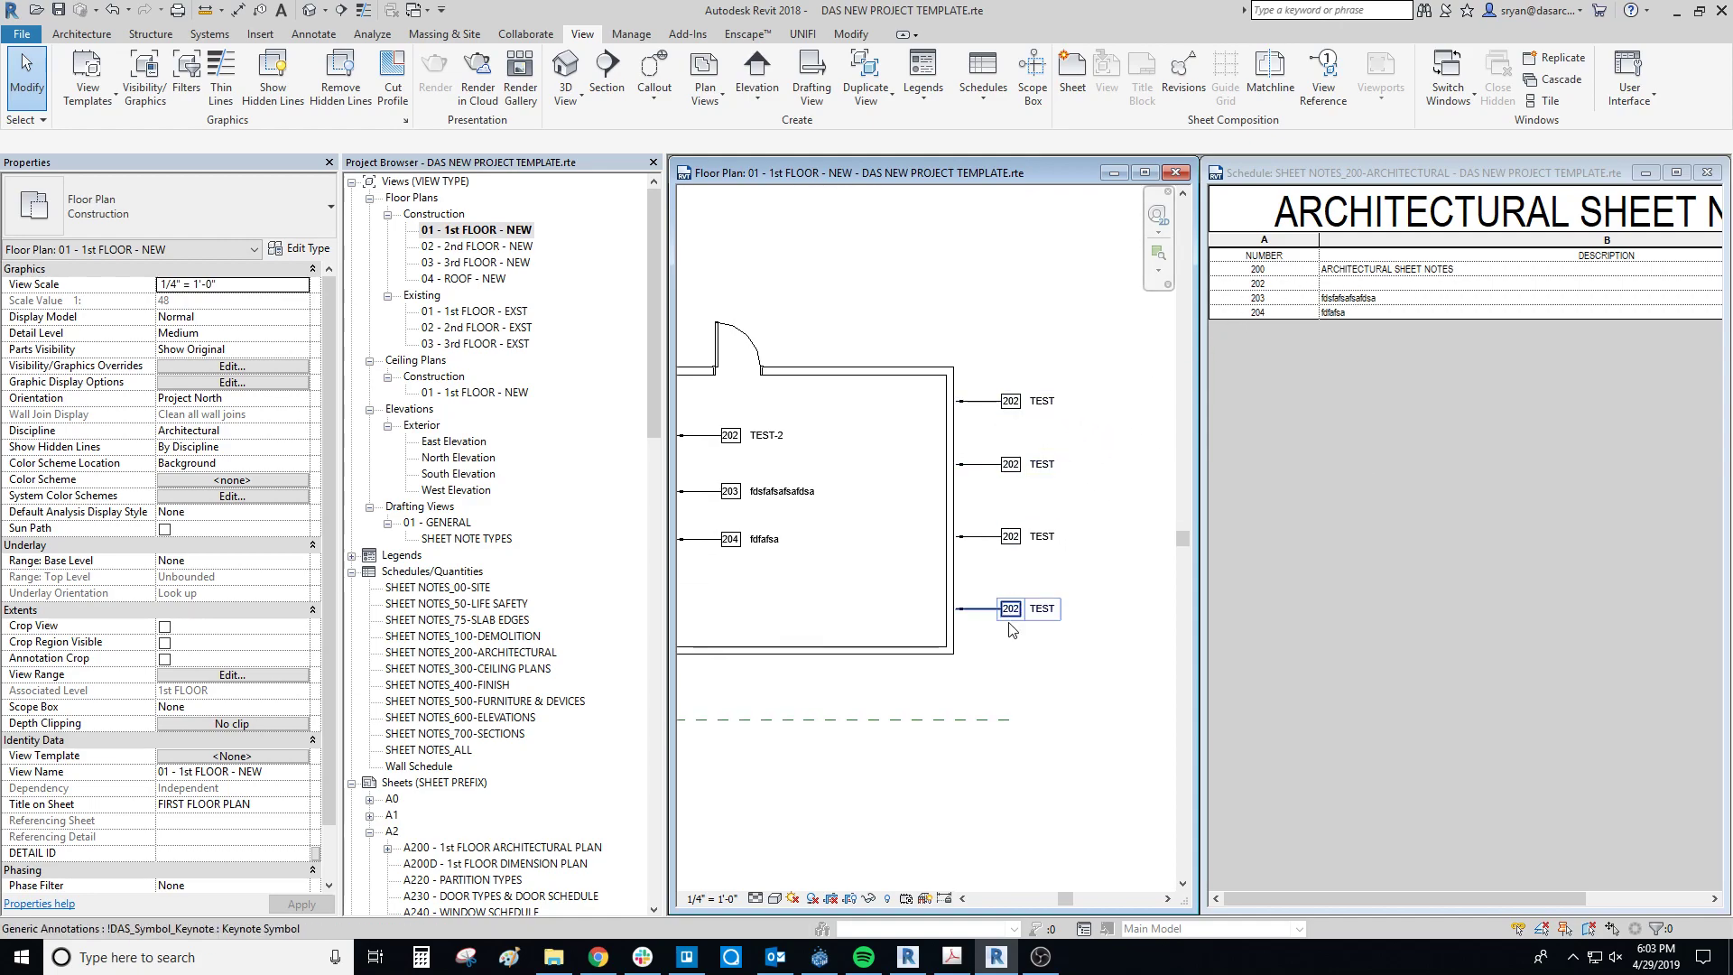
pyautogui.moveTo(1025, 627); pyautogui.dragTo(1036, 611, button='middle')
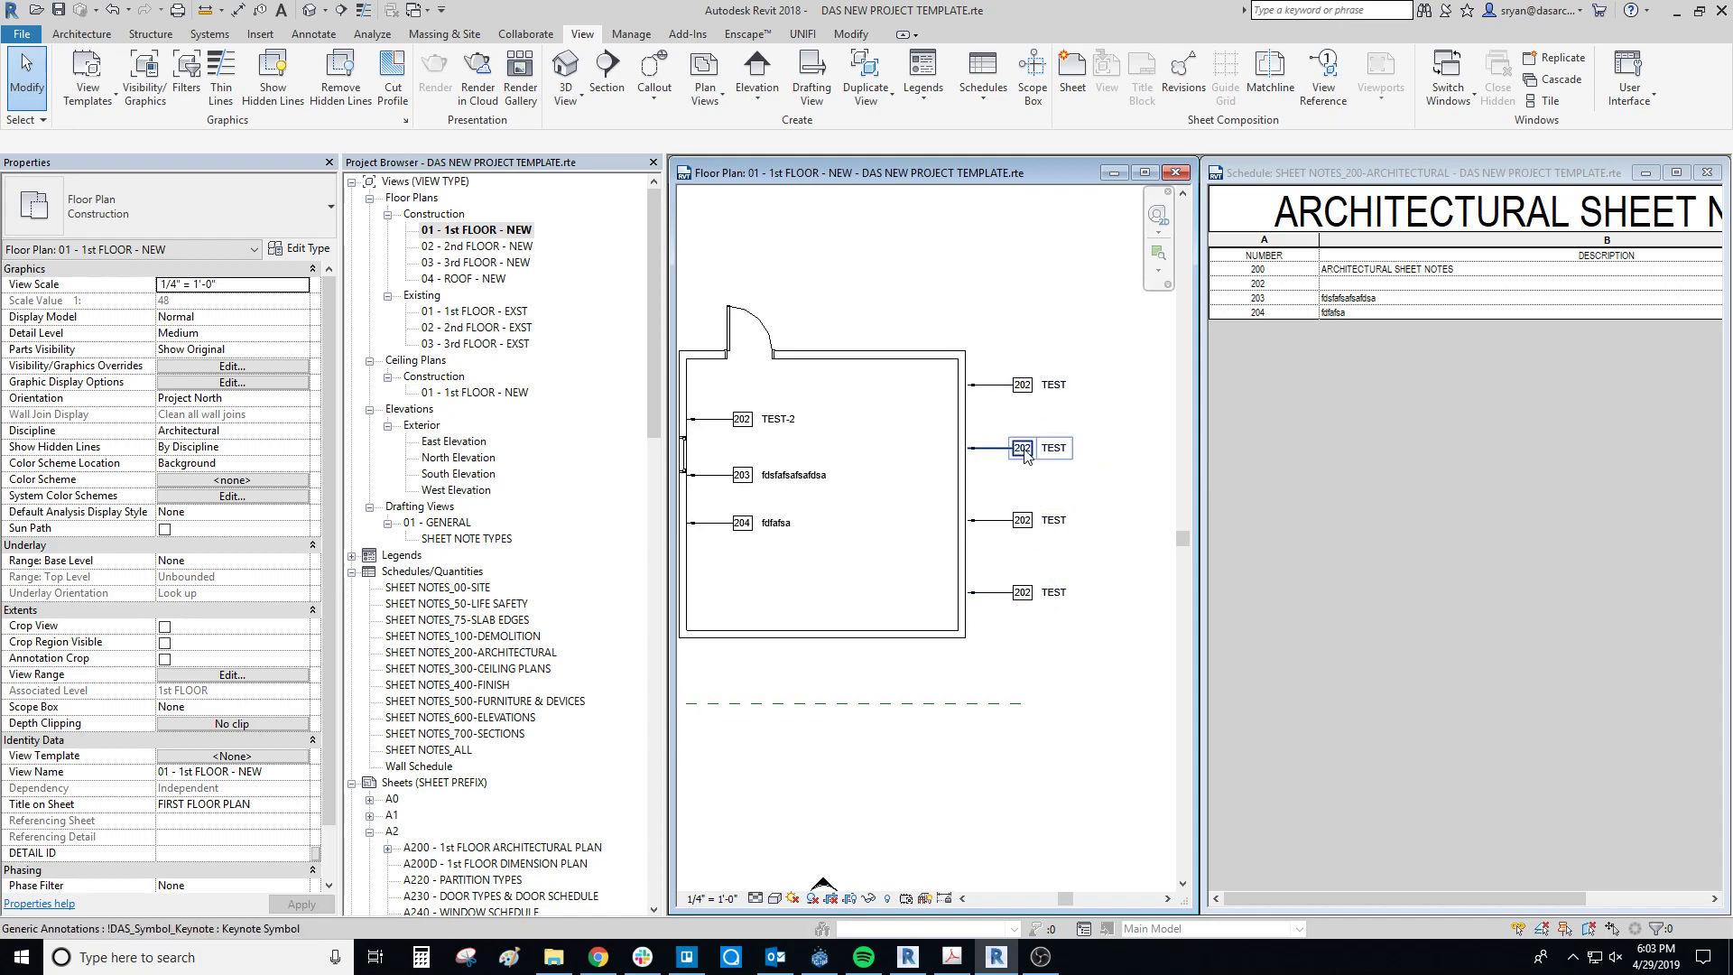
pyautogui.scroll(2, 1024, 457)
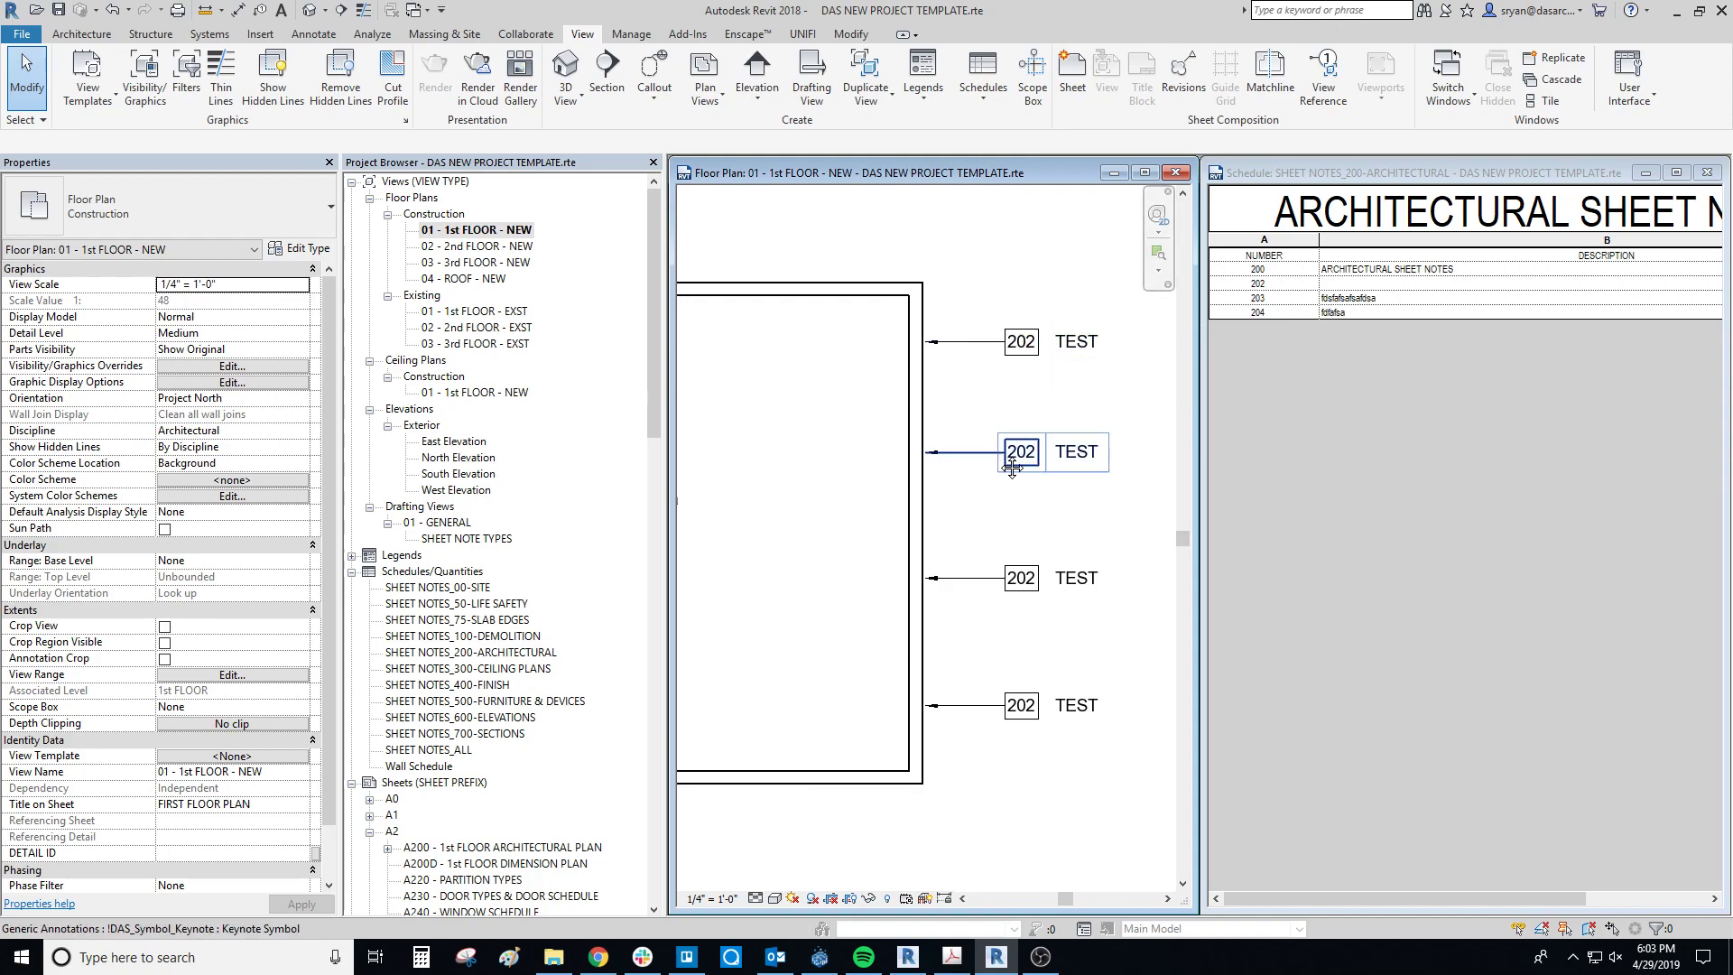
pyautogui.moveTo(1020, 452); pyautogui.dragTo(903, 478, button='middle')
pyautogui.moveTo(1090, 438); pyautogui.dragTo(970, 447, button='middle')
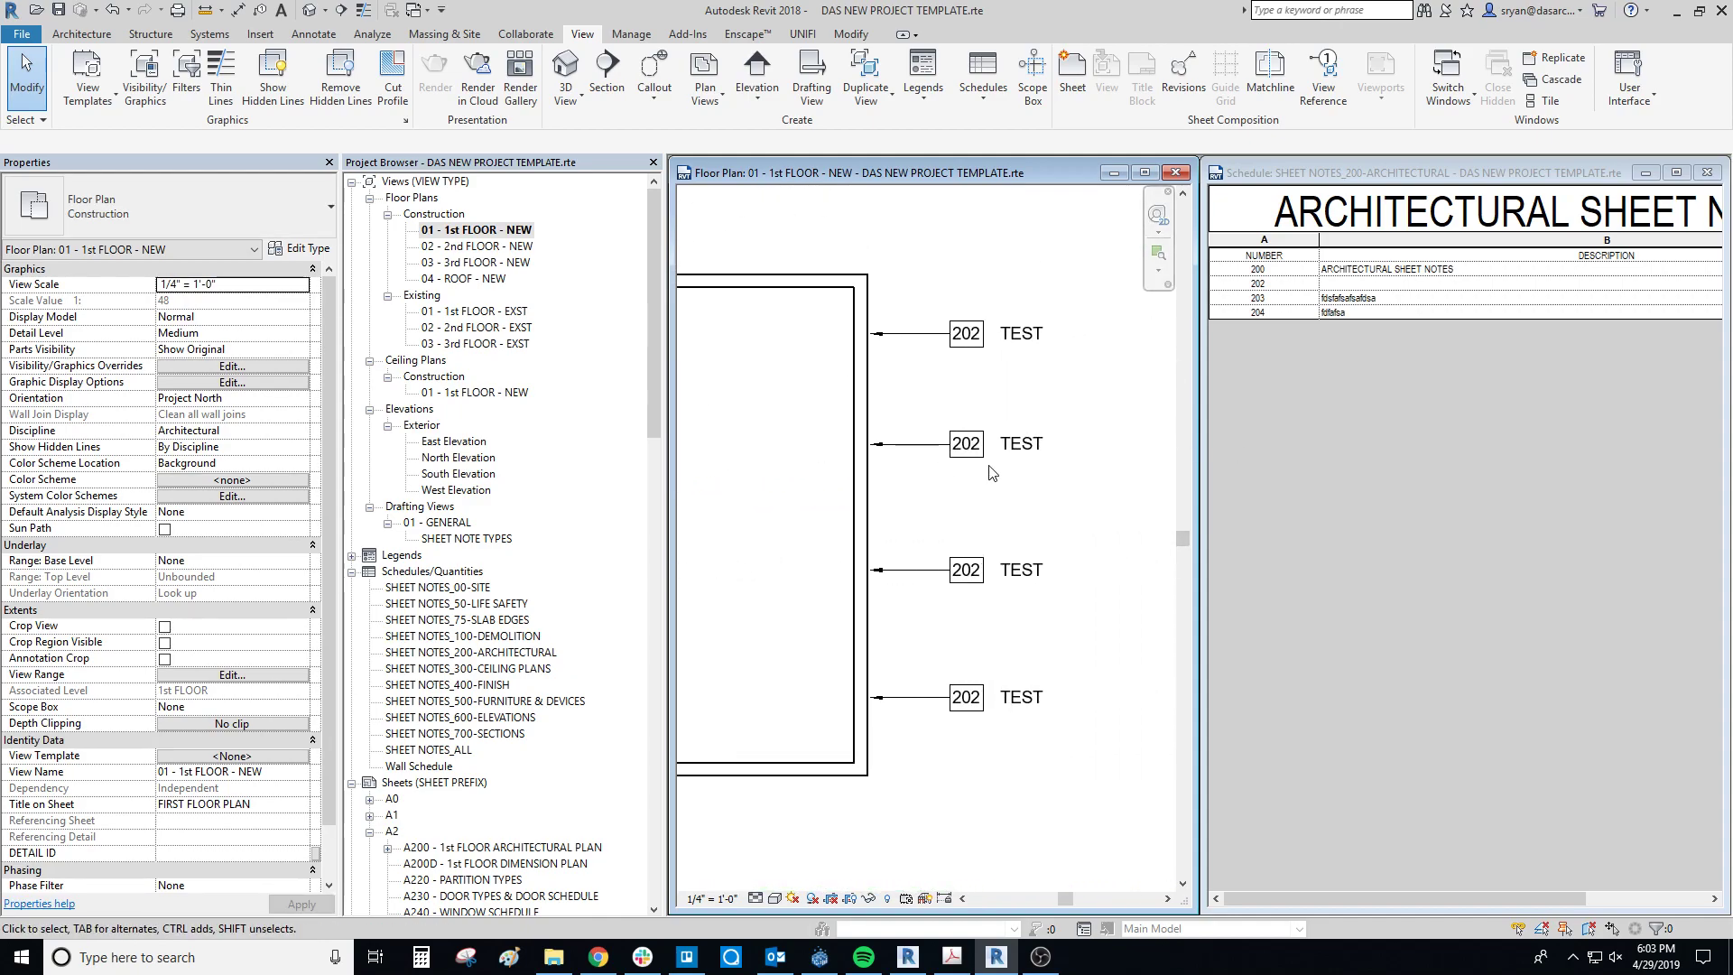
# - Renumber the second keynote from the top outside the right-hand wall to 203
pyautogui.click(967, 444)
pyautogui.click(966, 445)
pyautogui.click(966, 447)
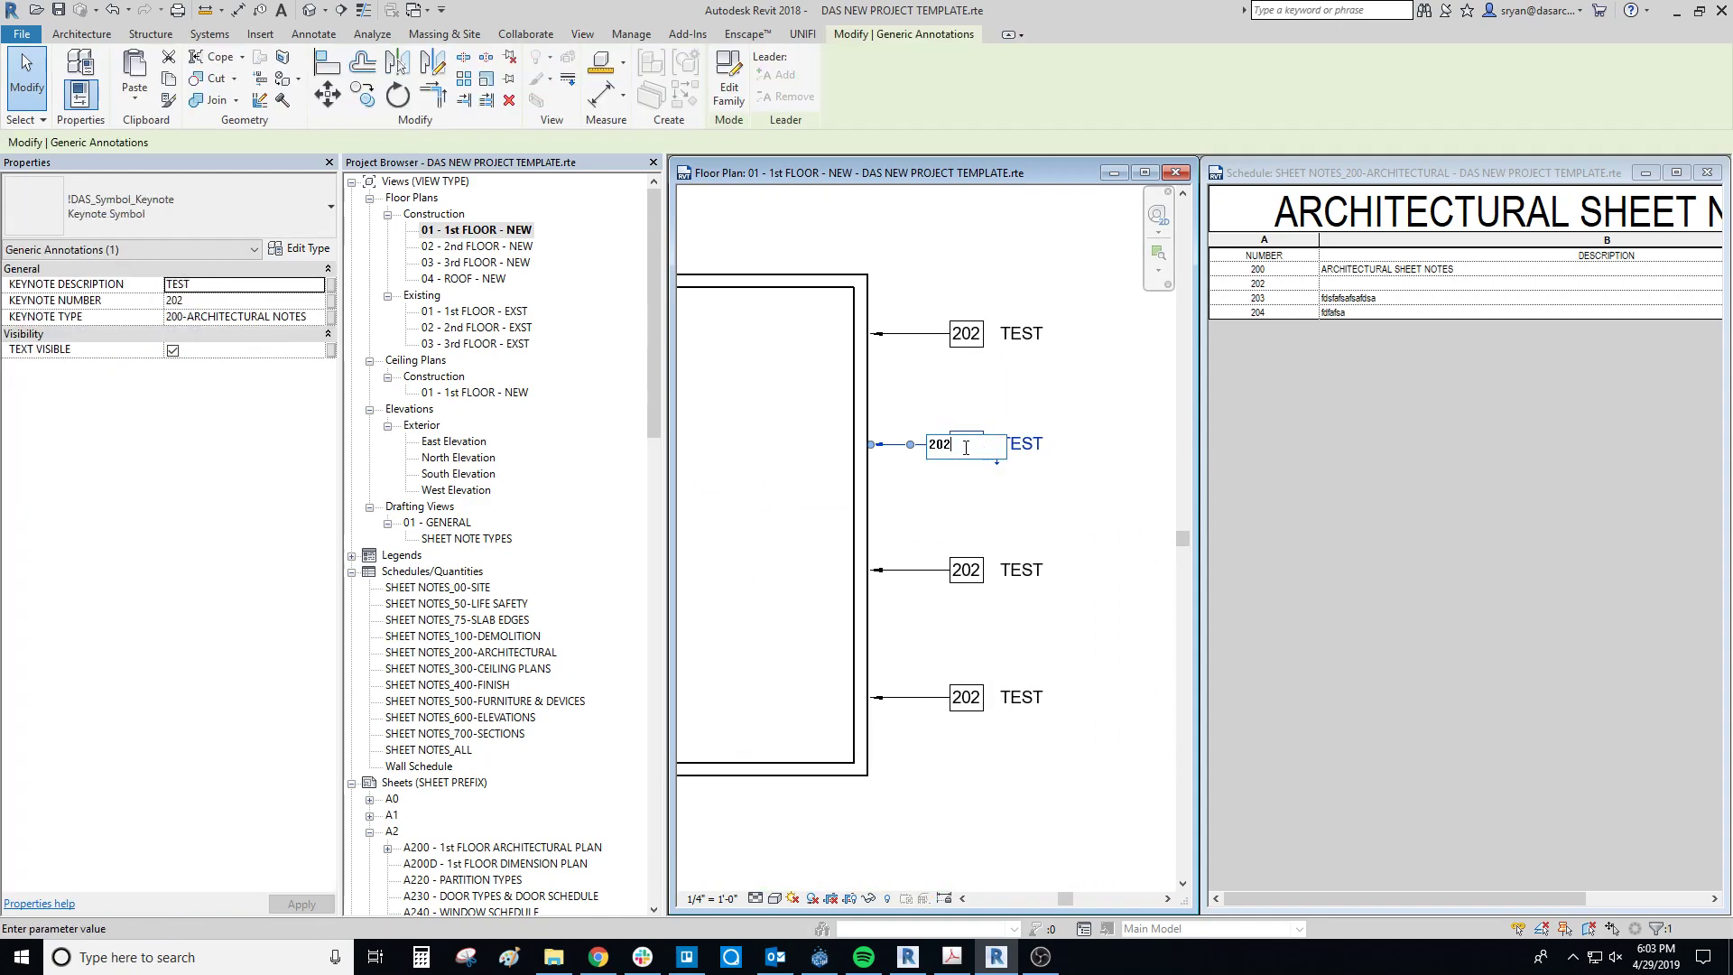
pyautogui.press('Return')
pyautogui.moveTo(966, 496); pyautogui.dragTo(1038, 451, button='middle')
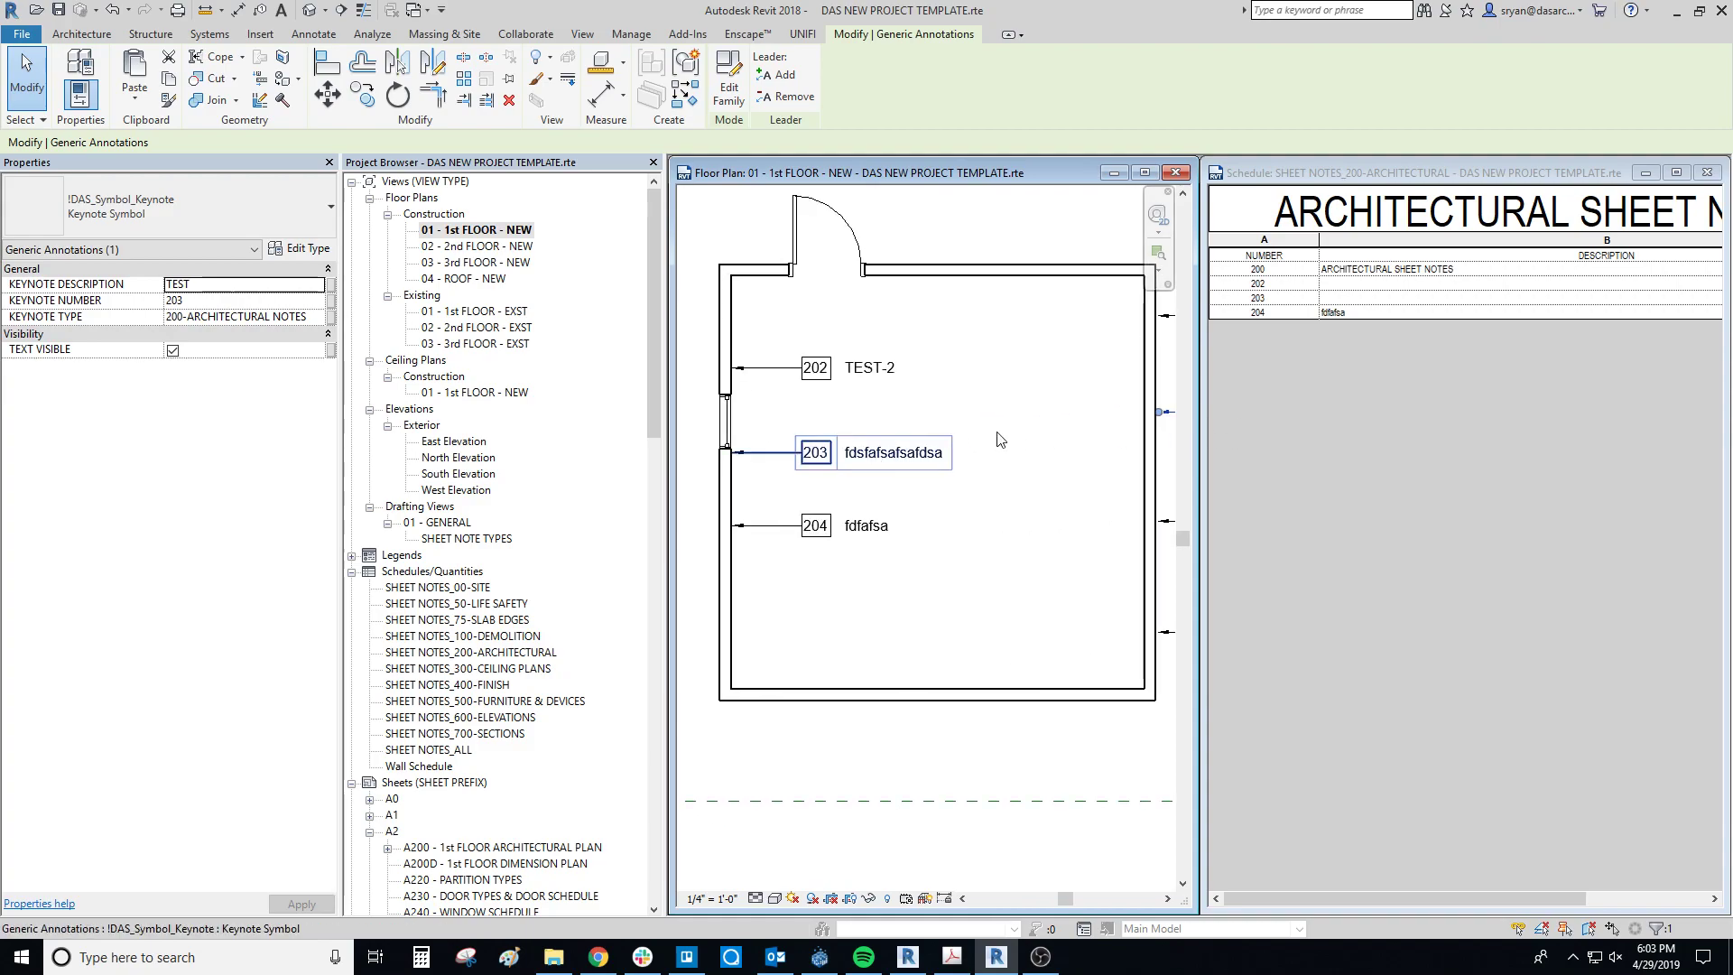
pyautogui.moveTo(1151, 447); pyautogui.dragTo(921, 445, button='middle')
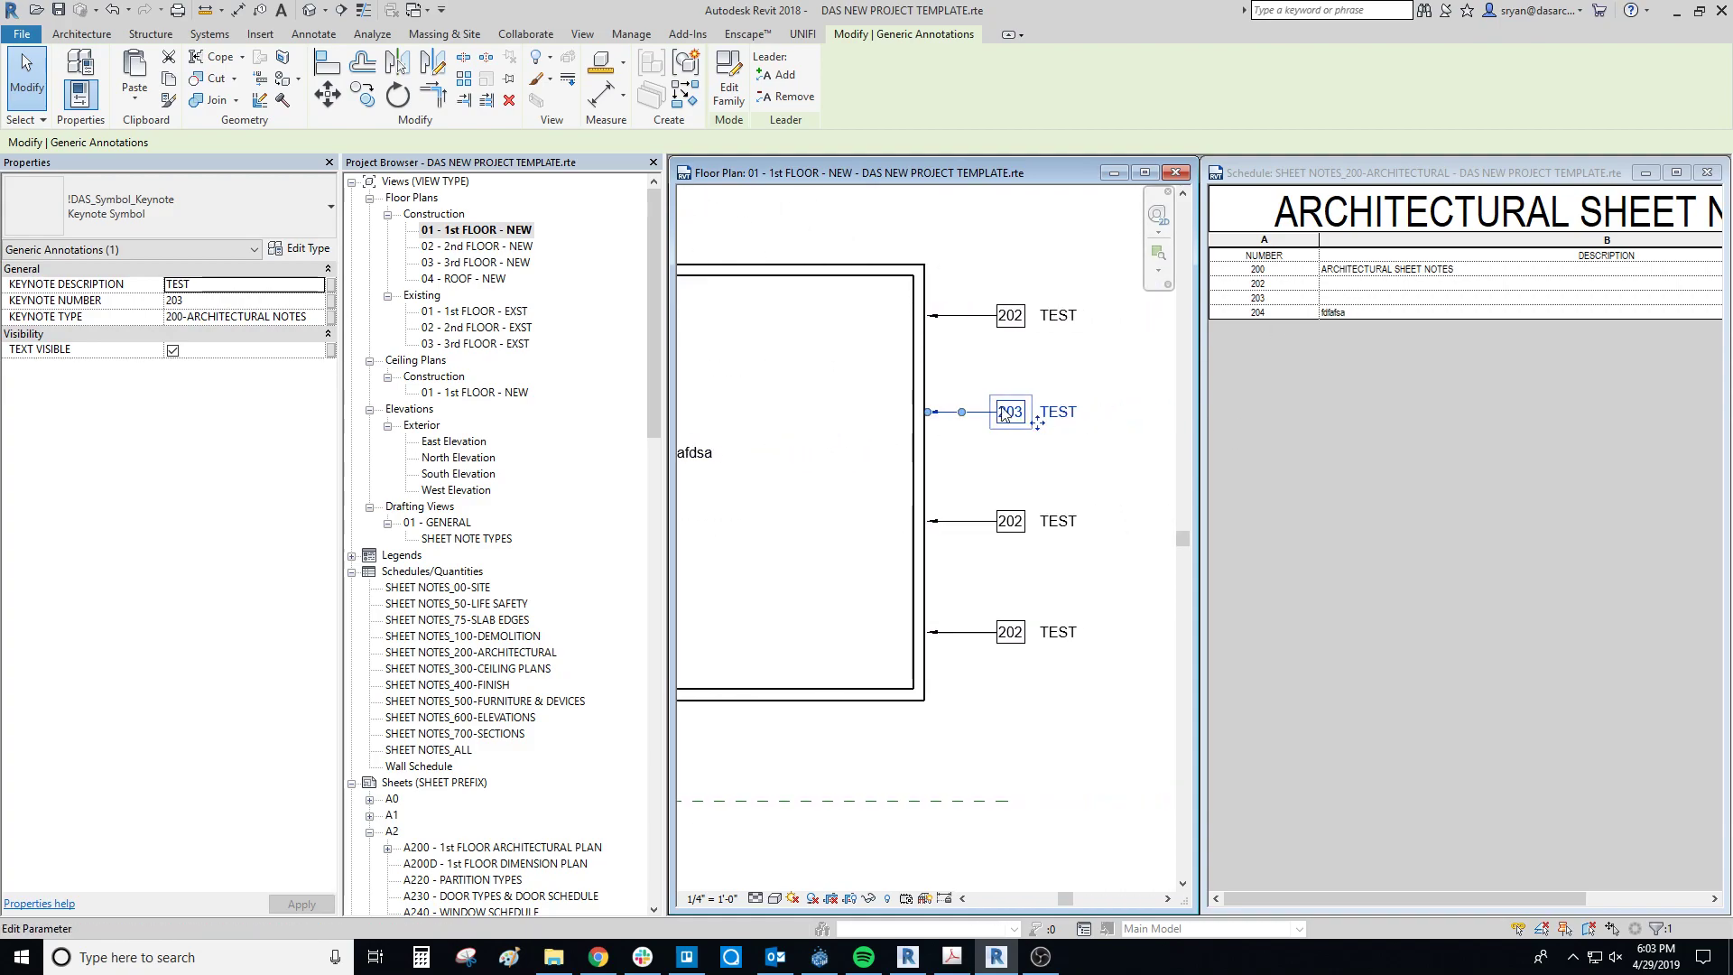
# - Set the number of the second TEST keynote outside the right-hand wall to 206
pyautogui.click(1005, 415)
pyautogui.click(1014, 413)
pyautogui.write('6')
pyautogui.press('Return')
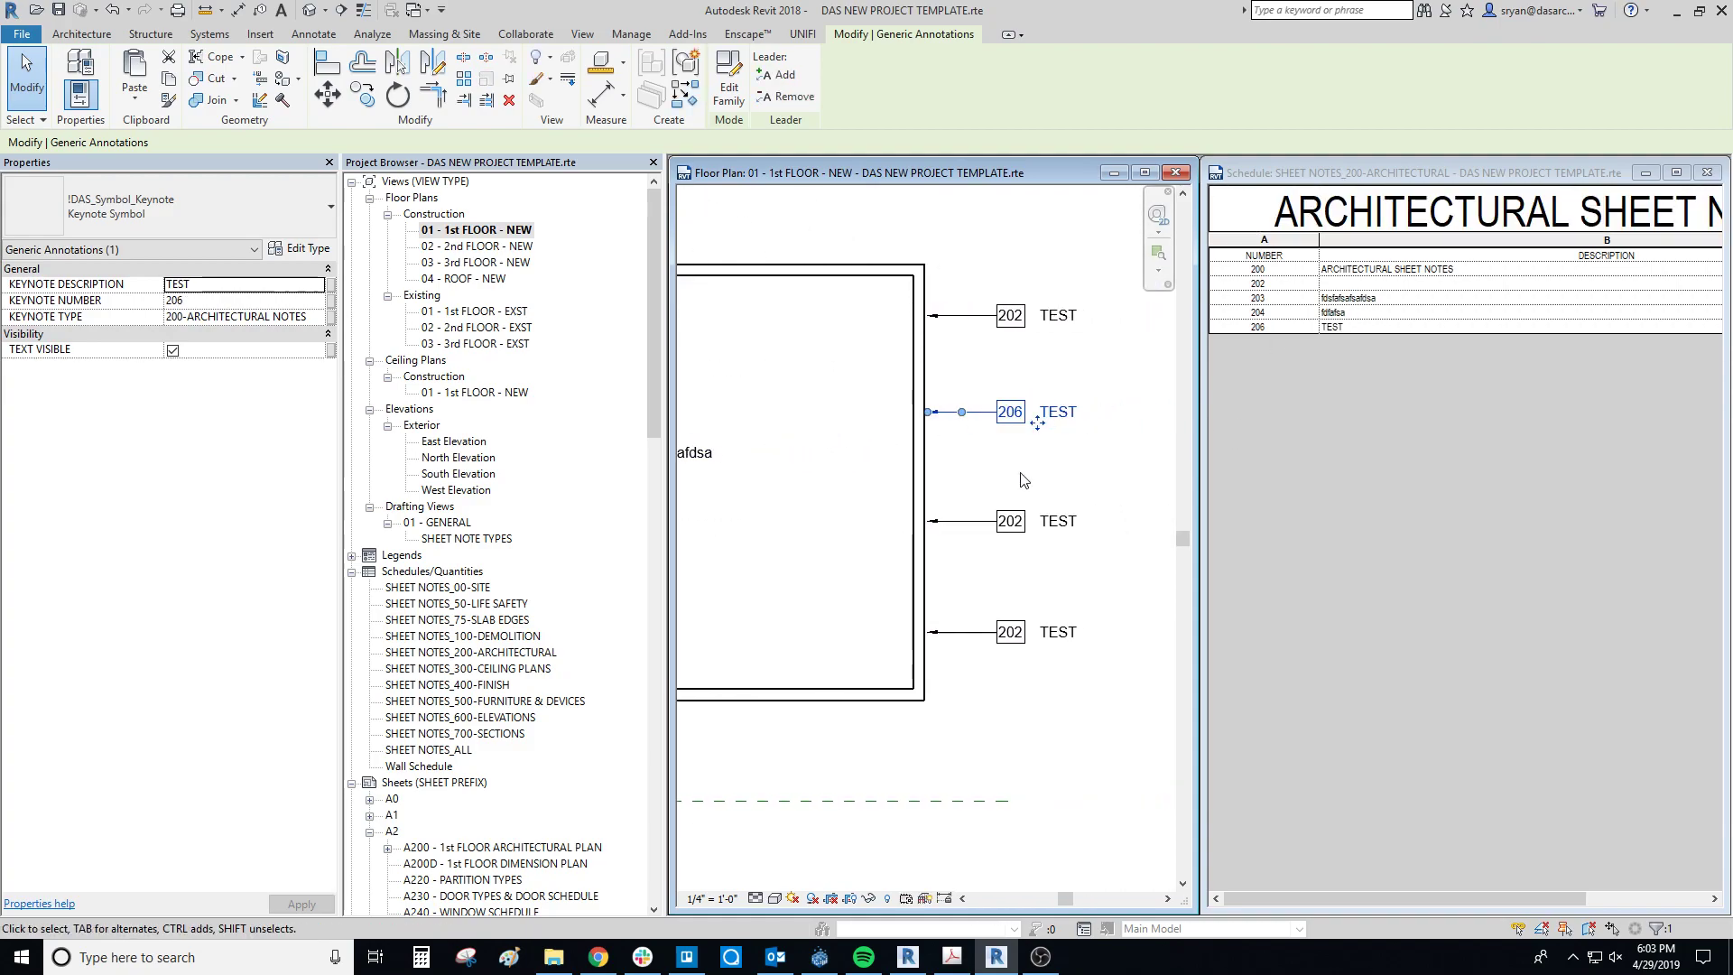
pyautogui.scroll(-1, 990, 460)
pyautogui.scroll(-1, 990, 452)
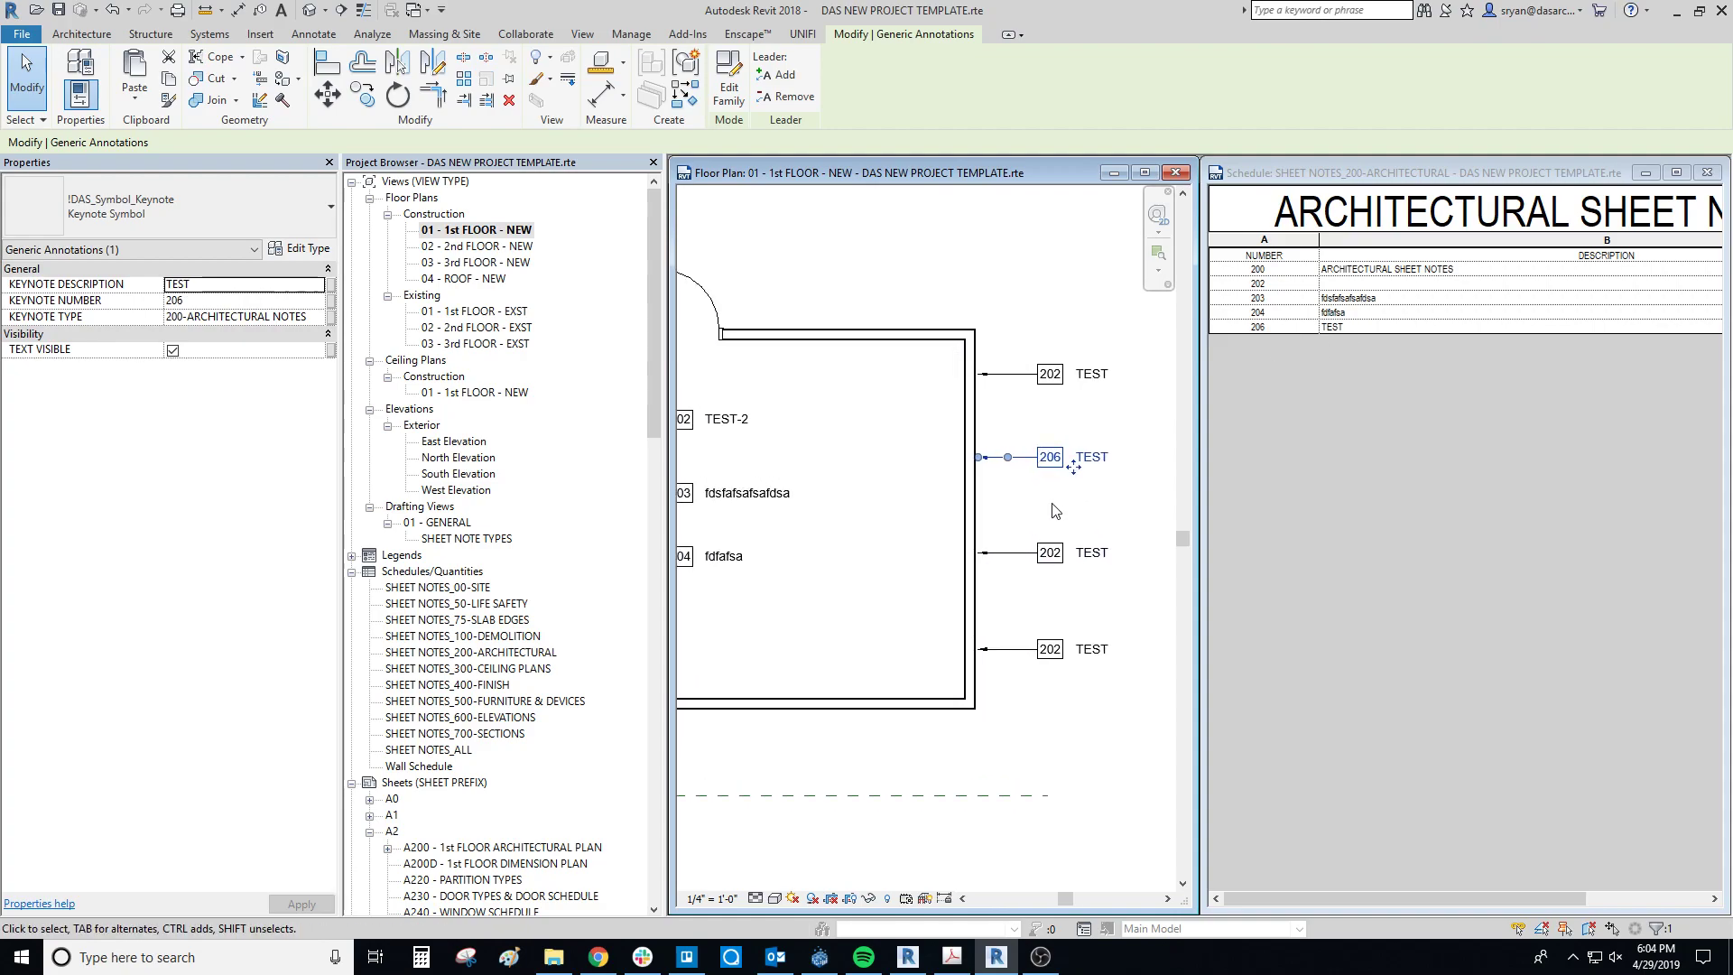
pyautogui.press('Escape')
pyautogui.scroll(1, 981, 496)
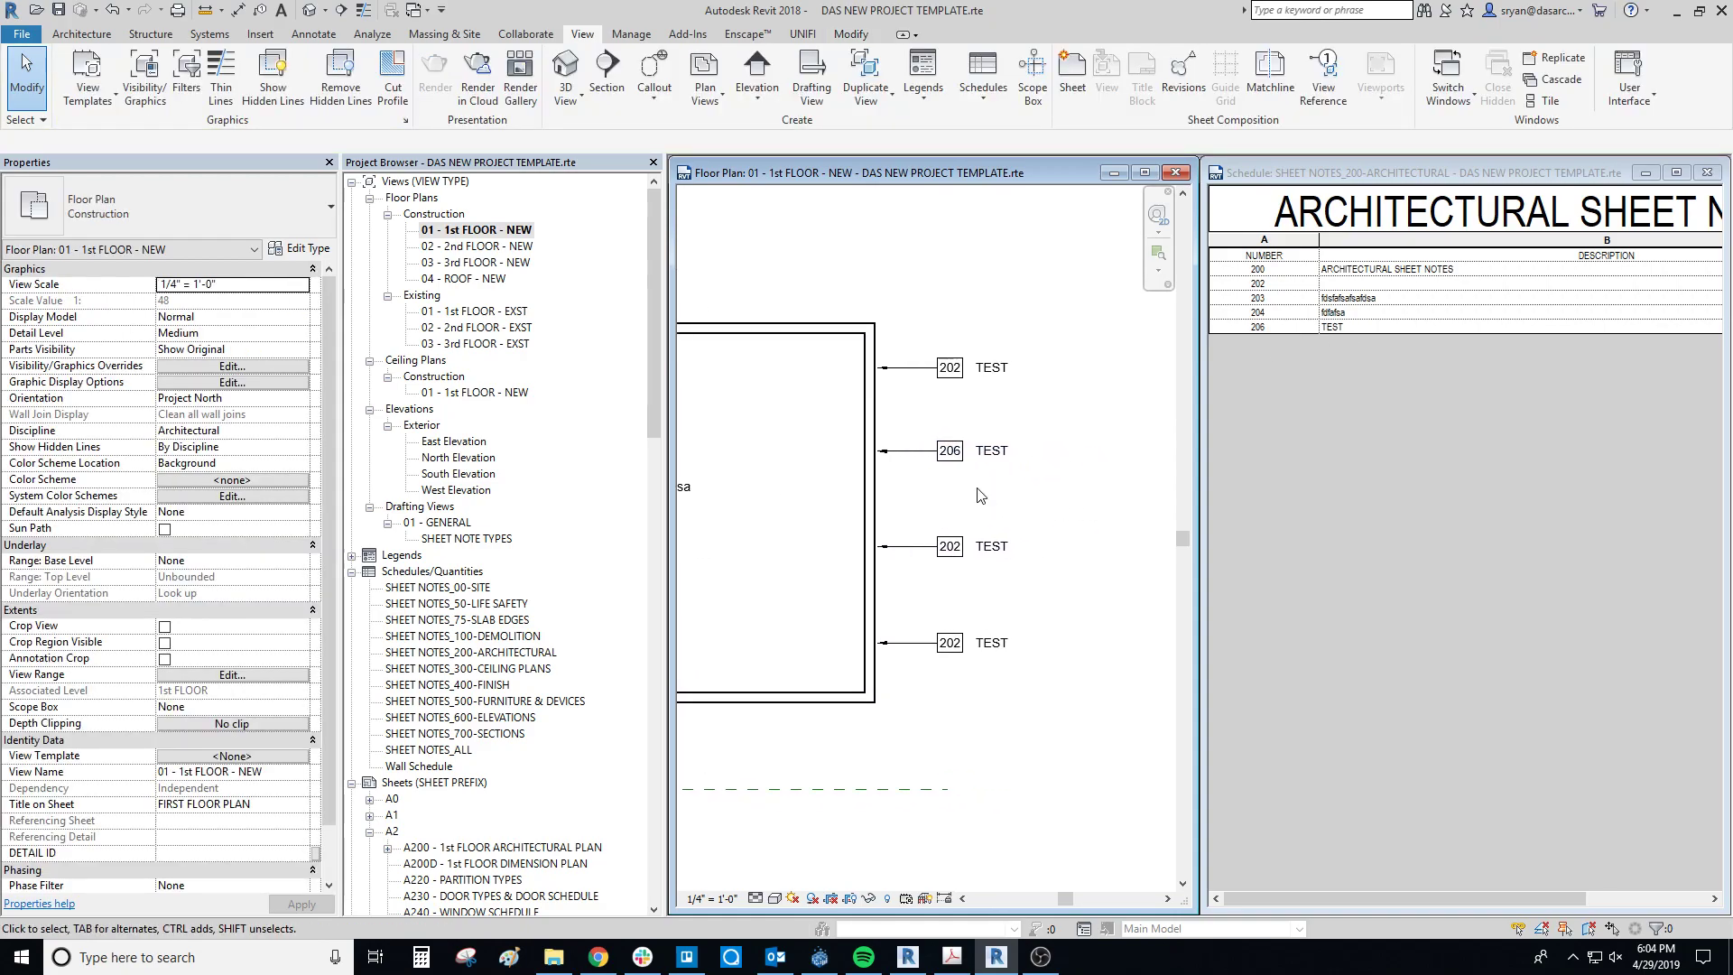
pyautogui.scroll(-1, 976, 468)
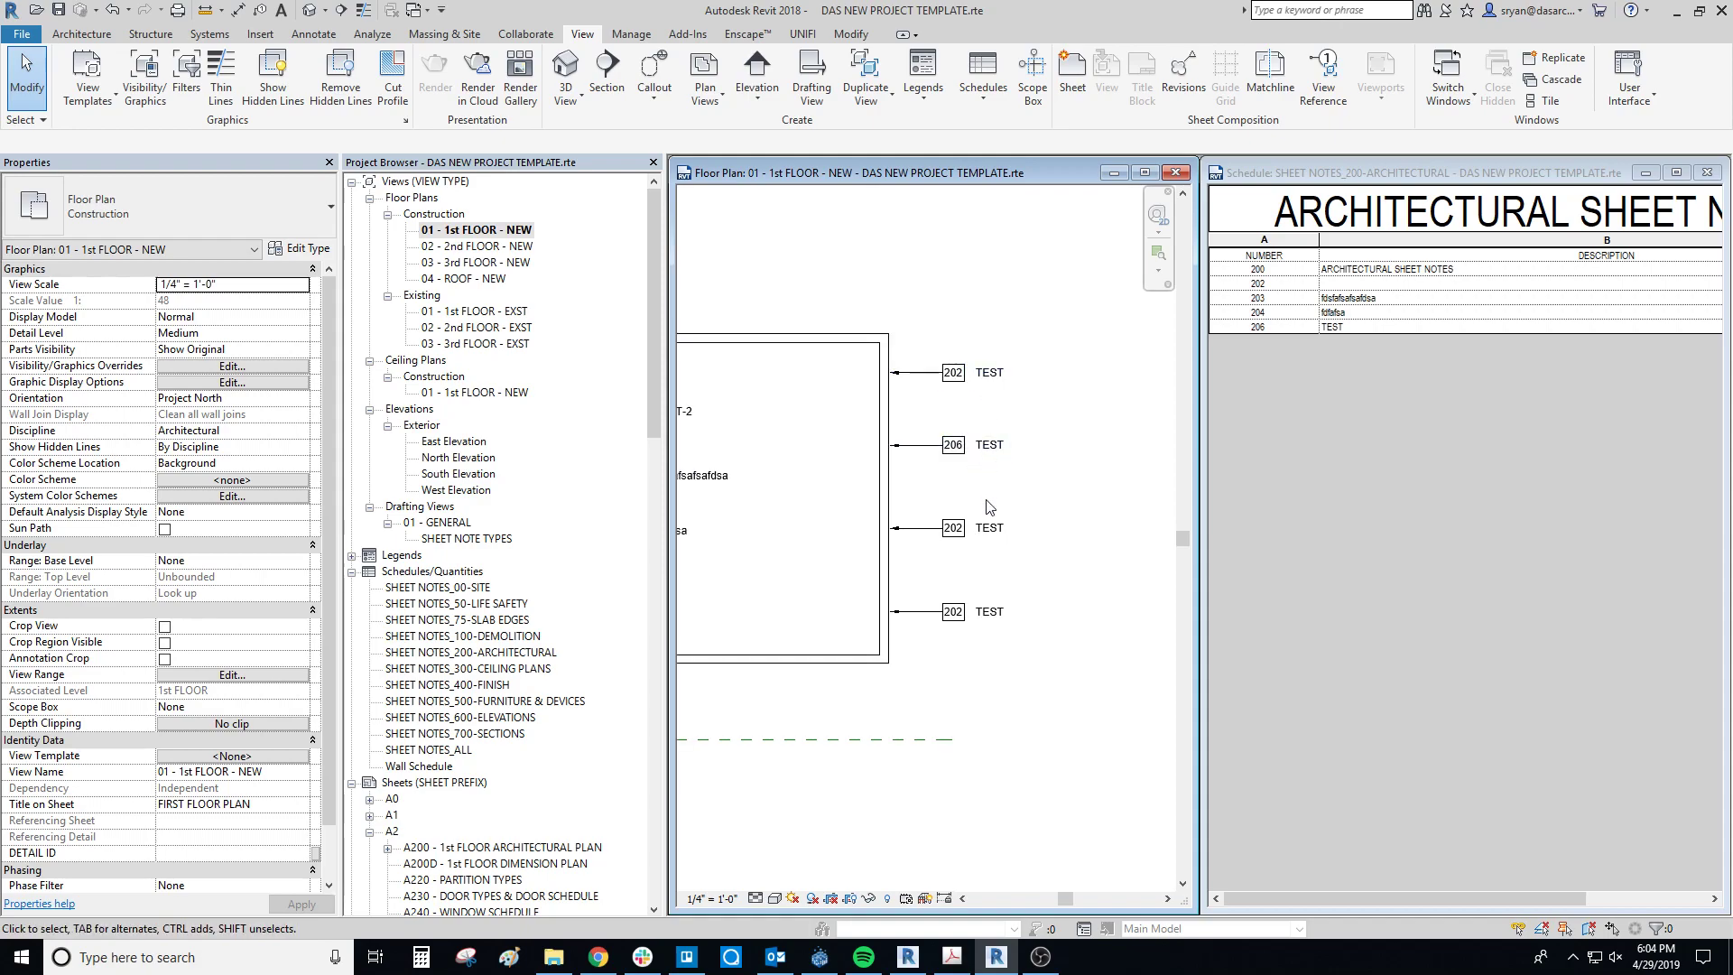
# - Delete the mismatched TEST-2 keynote numbered 202 inside the room
pyautogui.moveTo(988, 526); pyautogui.dragTo(1032, 507, button='middle')
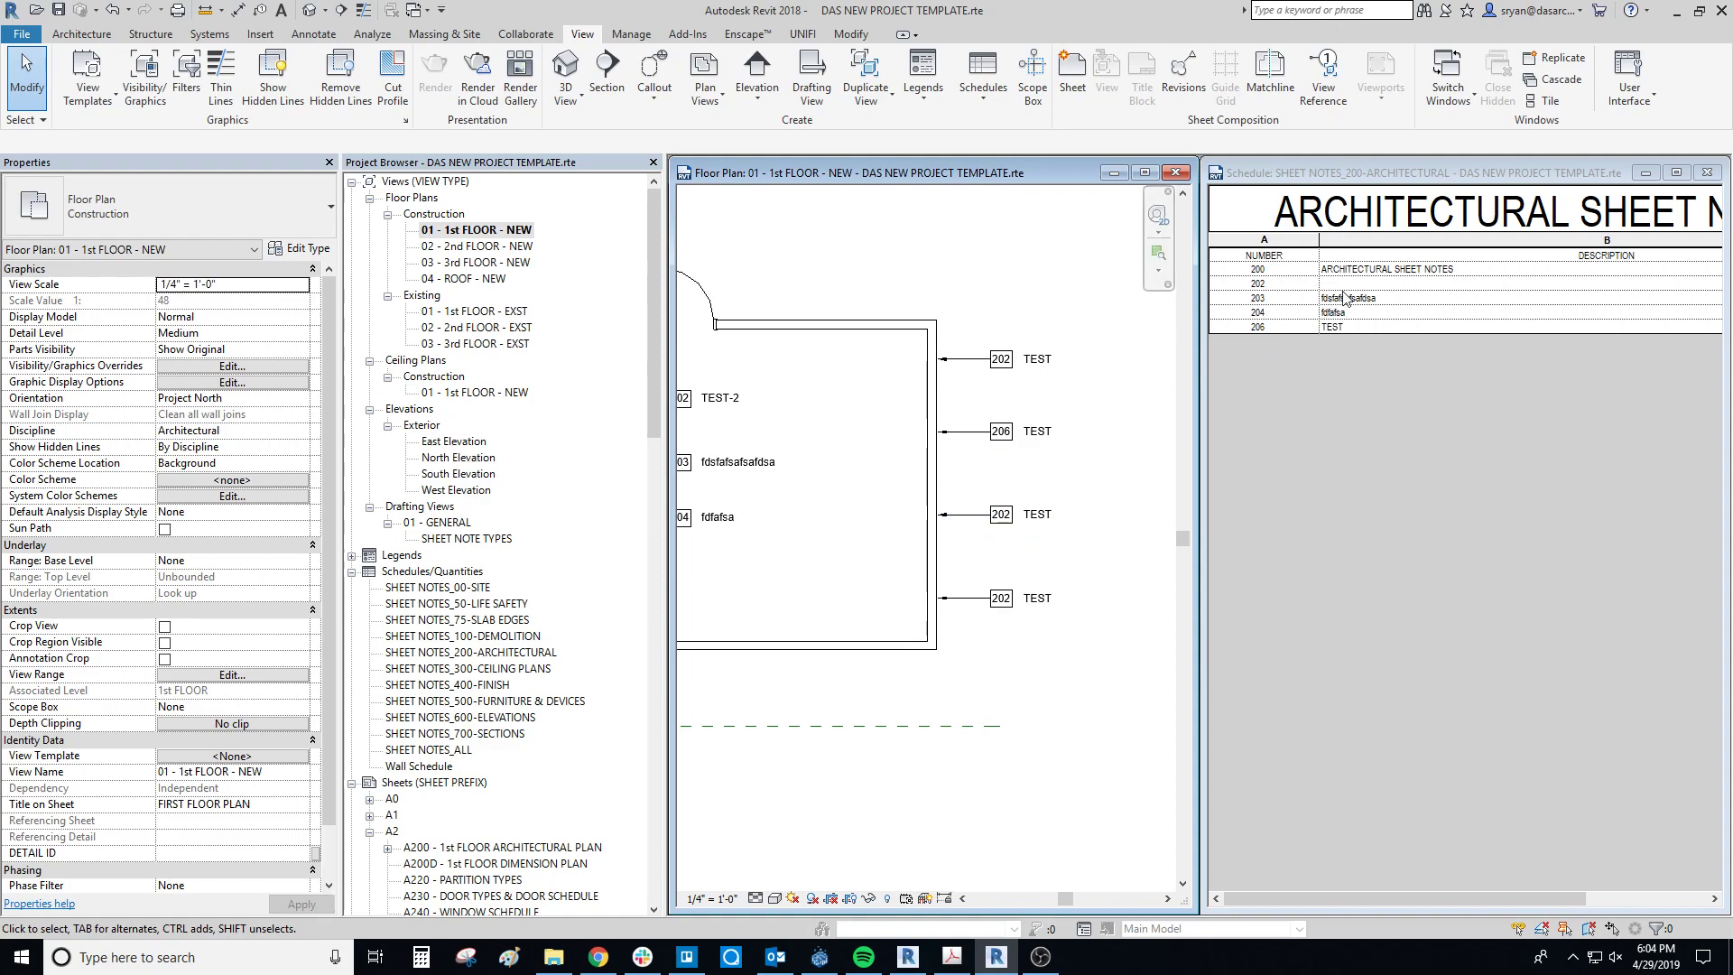
pyautogui.moveTo(1038, 575); pyautogui.dragTo(1080, 590, button='middle')
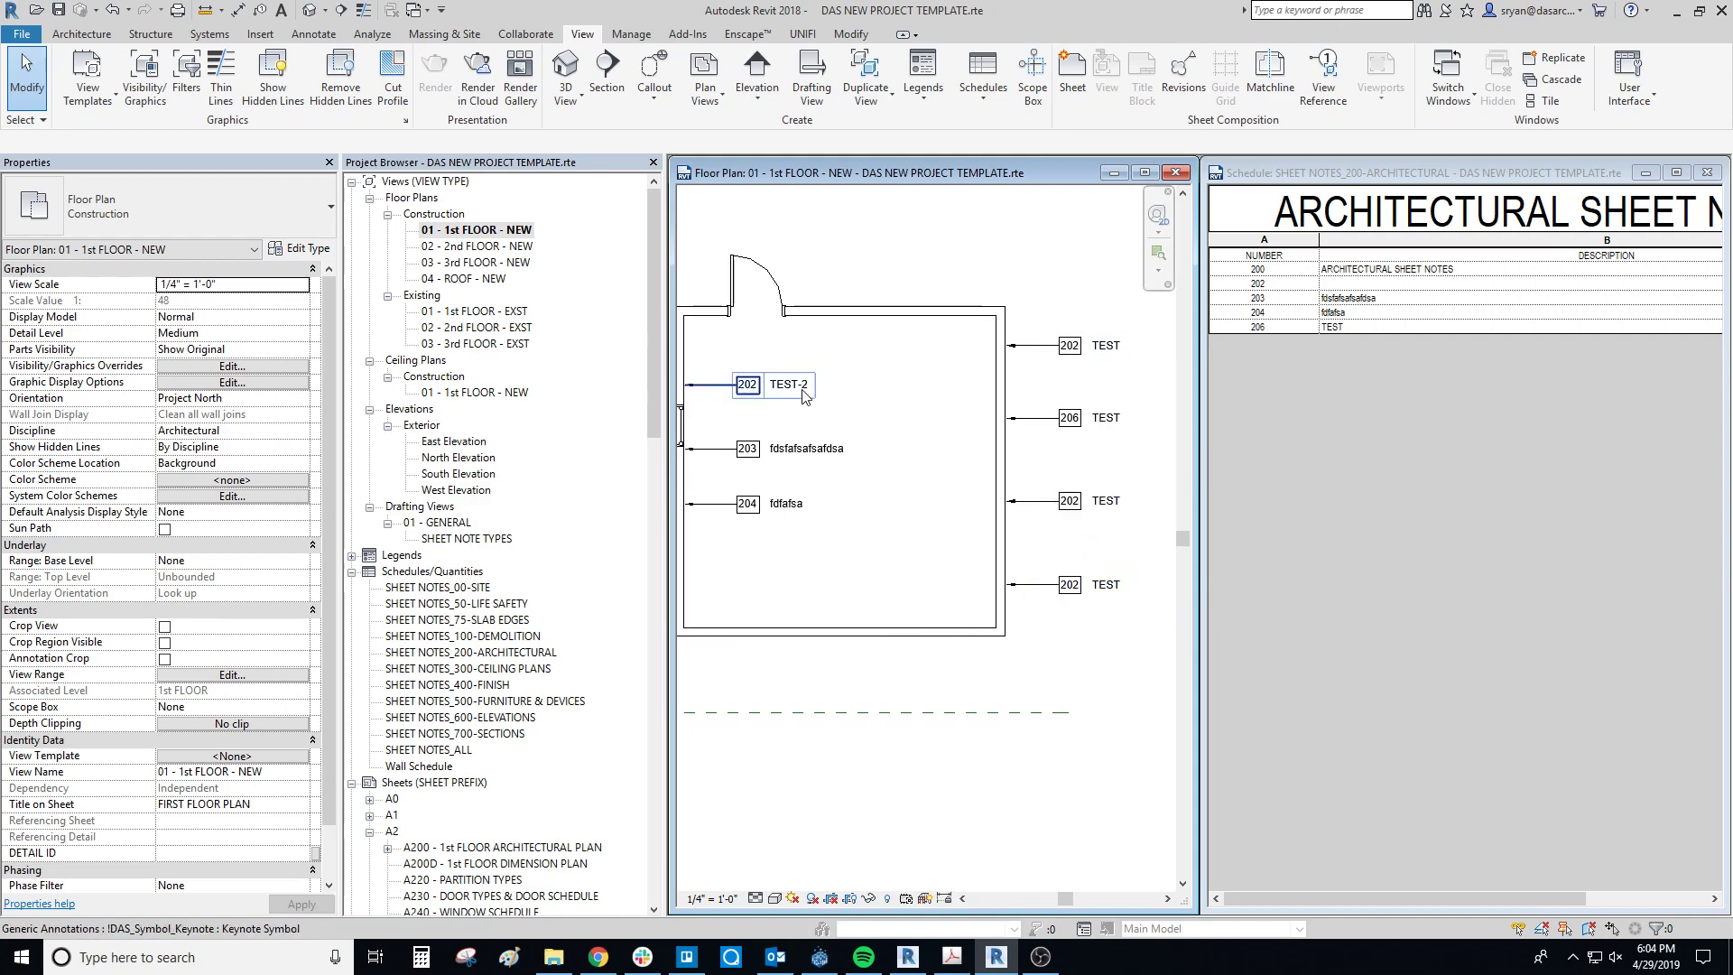
pyautogui.click(774, 394)
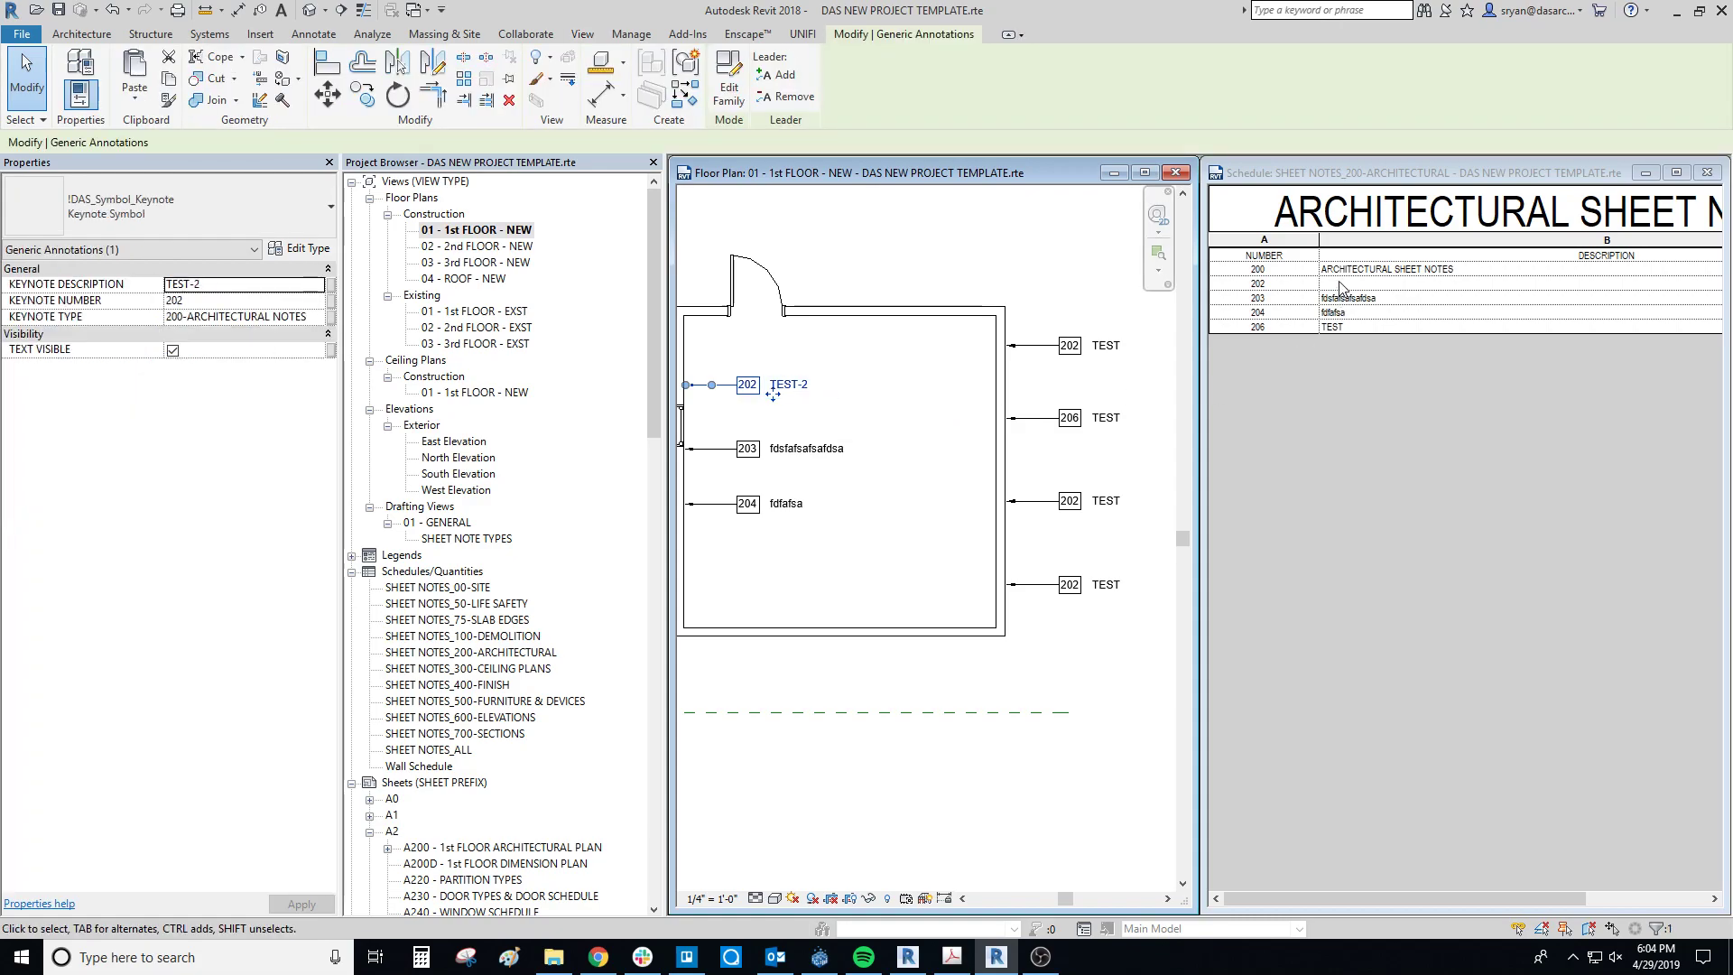
pyautogui.press('Delete')
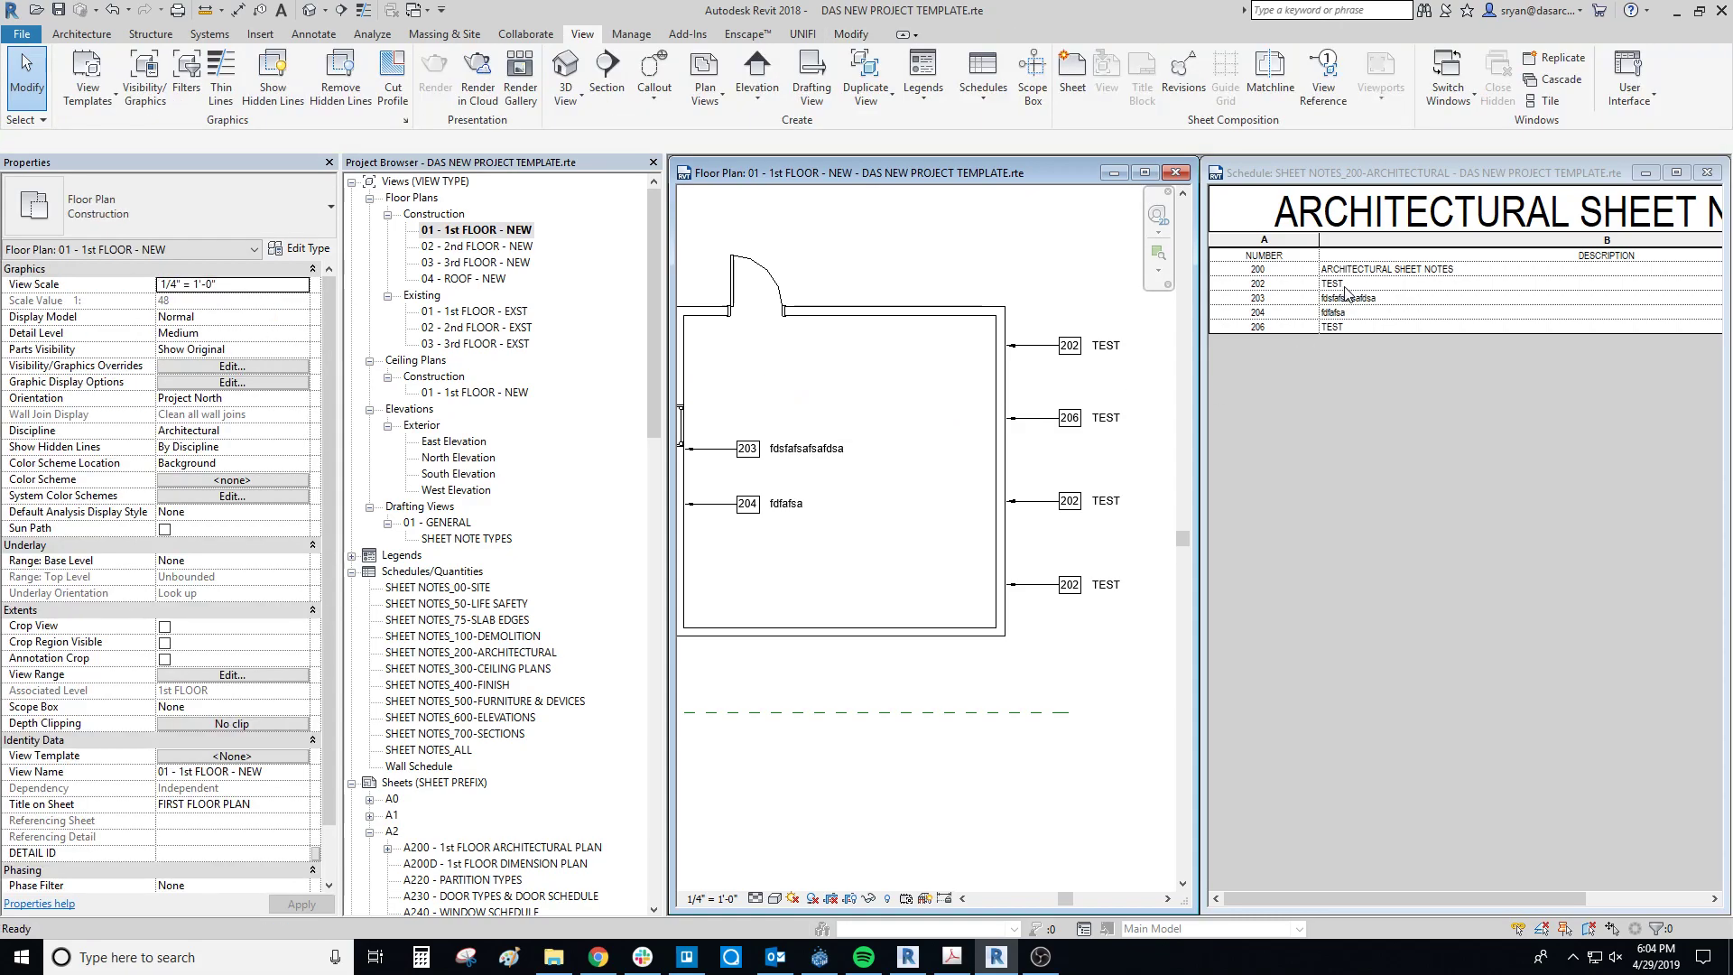
# - Delete the three 202 TEST keynotes outside the right-hand wall
pyautogui.click(1089, 348)
pyautogui.press('Delete')
pyautogui.click(1086, 504)
pyautogui.press('Delete')
pyautogui.moveTo(1107, 490); pyautogui.dragTo(1018, 451, button='middle')
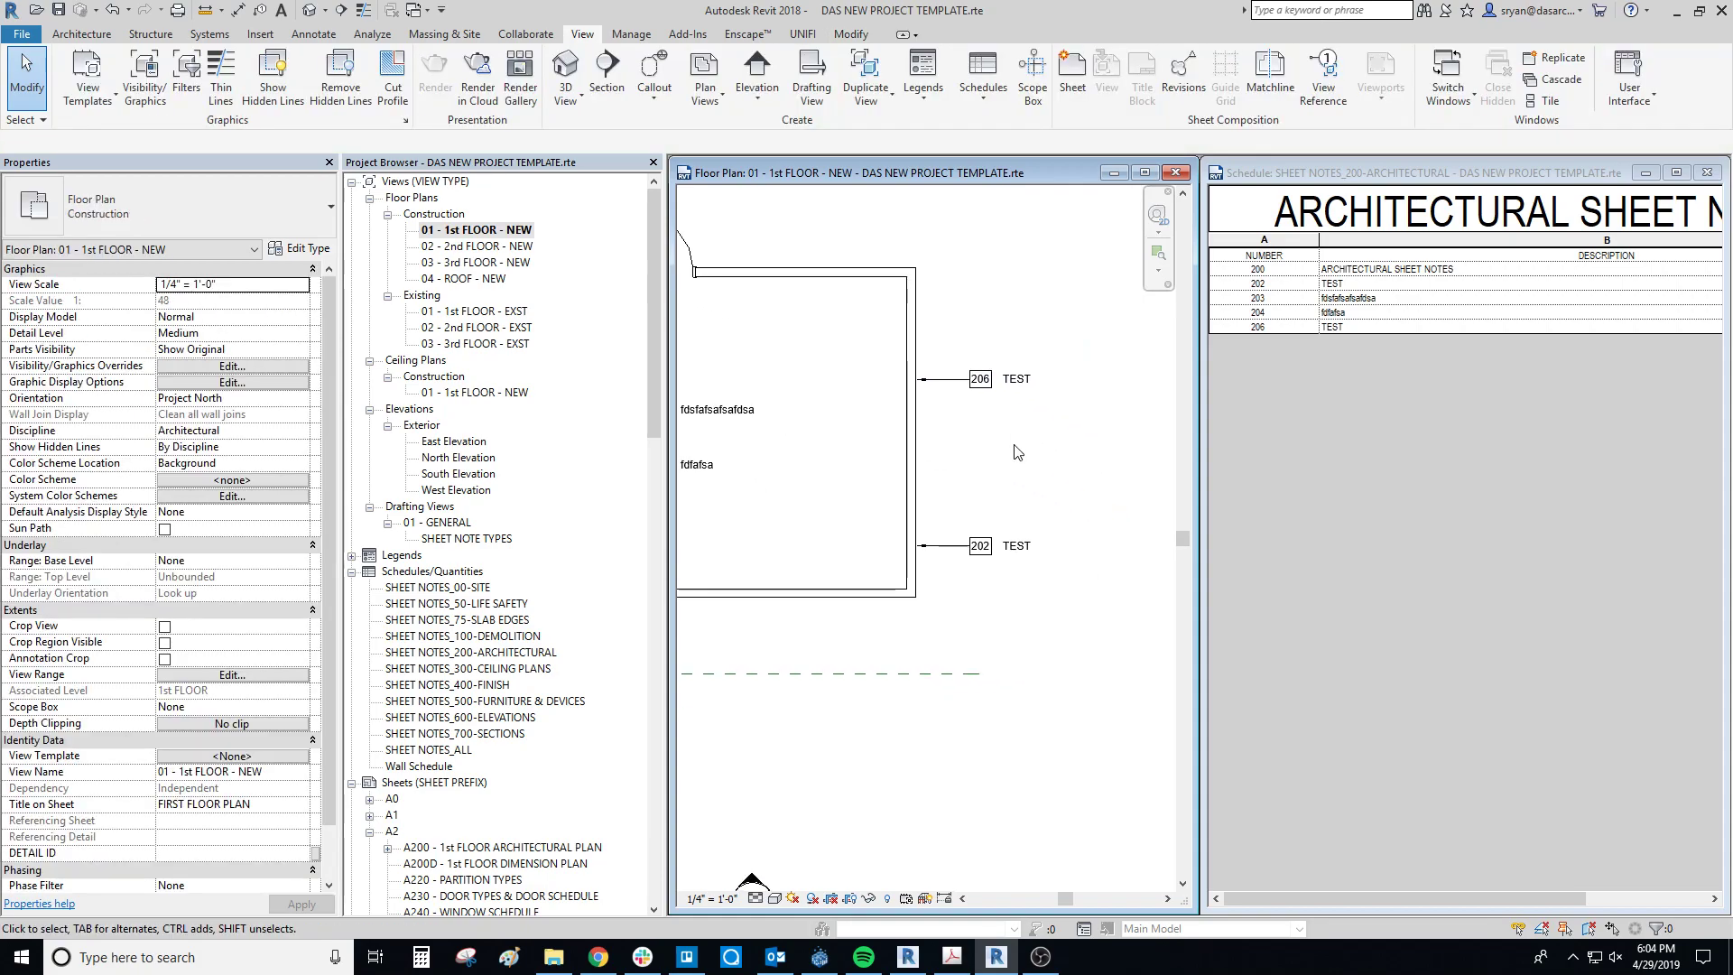
pyautogui.click(992, 550)
pyautogui.press('Delete')
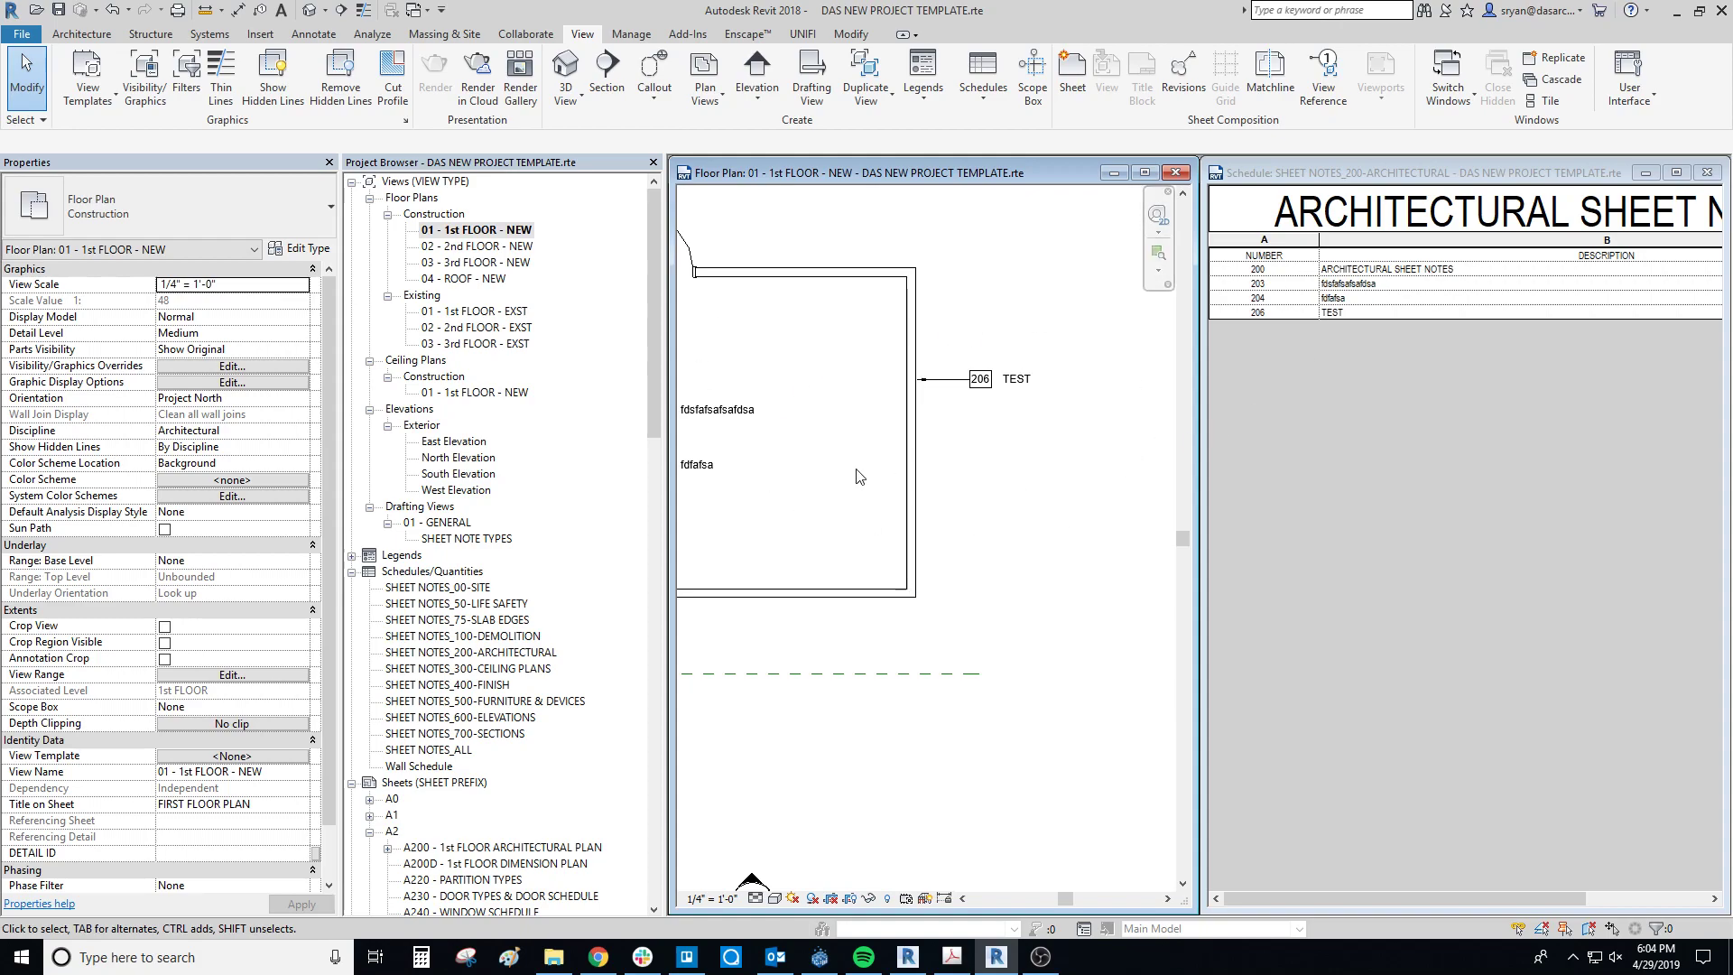
# - Delete the 206 keynote outside the right-hand wall and the 203 and 204 keynotes inside the room
pyautogui.moveTo(859, 478); pyautogui.dragTo(974, 482, button='middle')
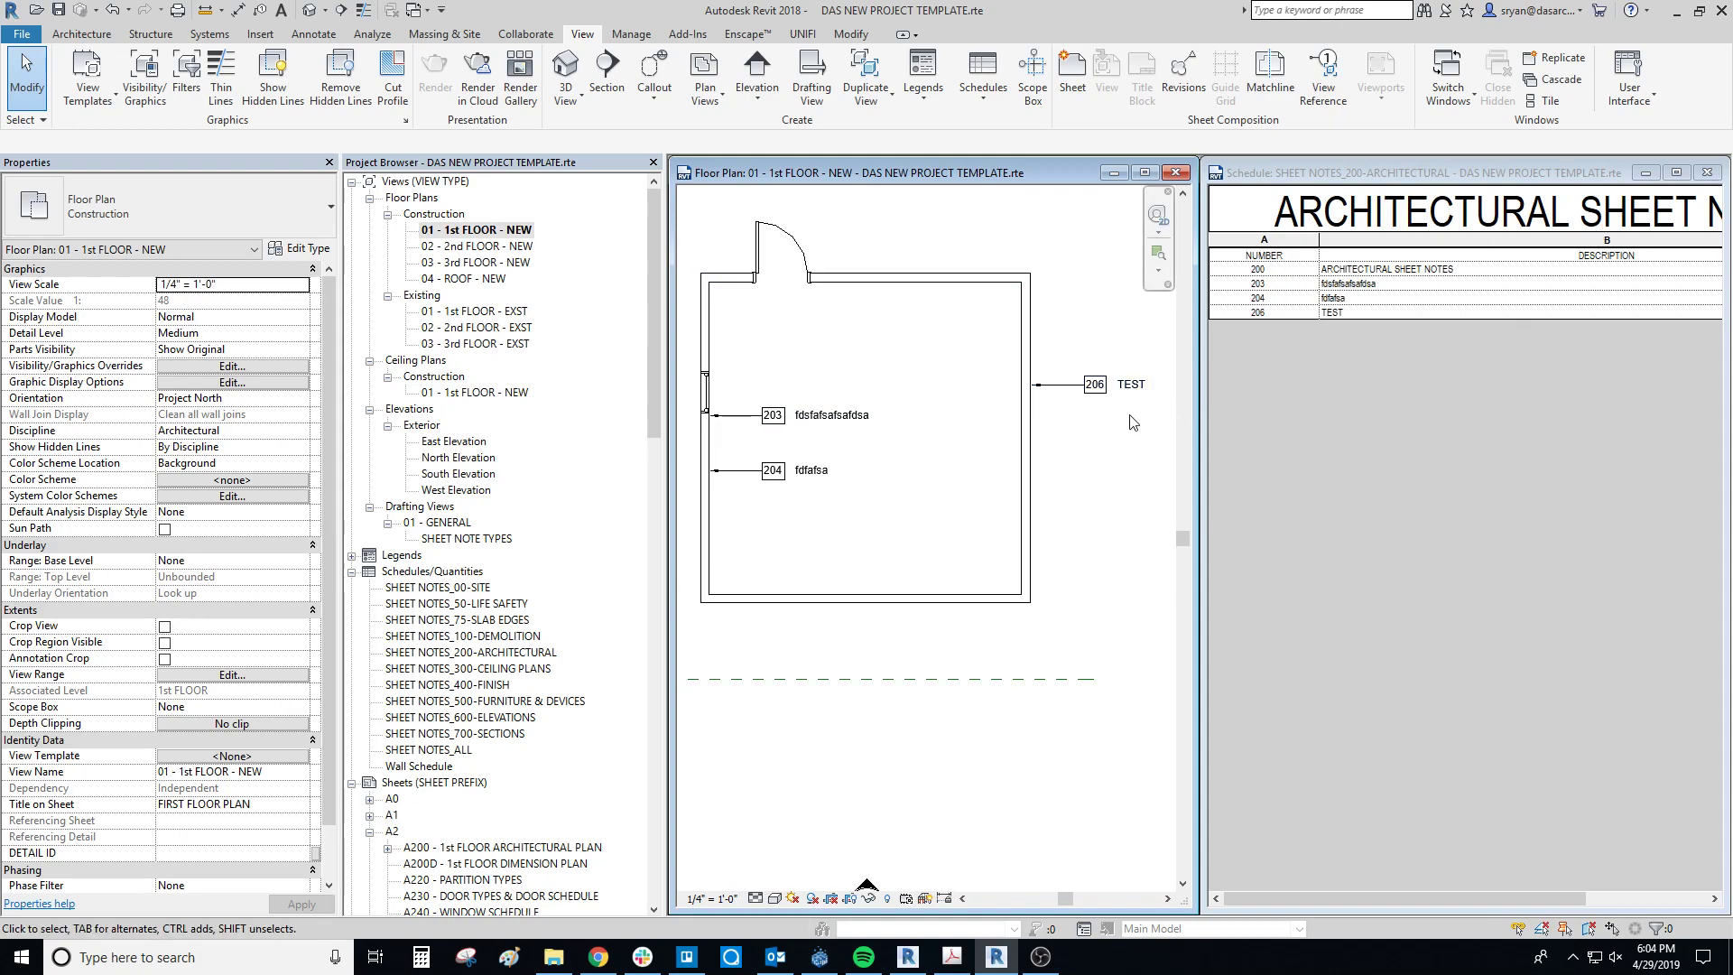
pyautogui.moveTo(1136, 418); pyautogui.dragTo(1107, 411, button='middle')
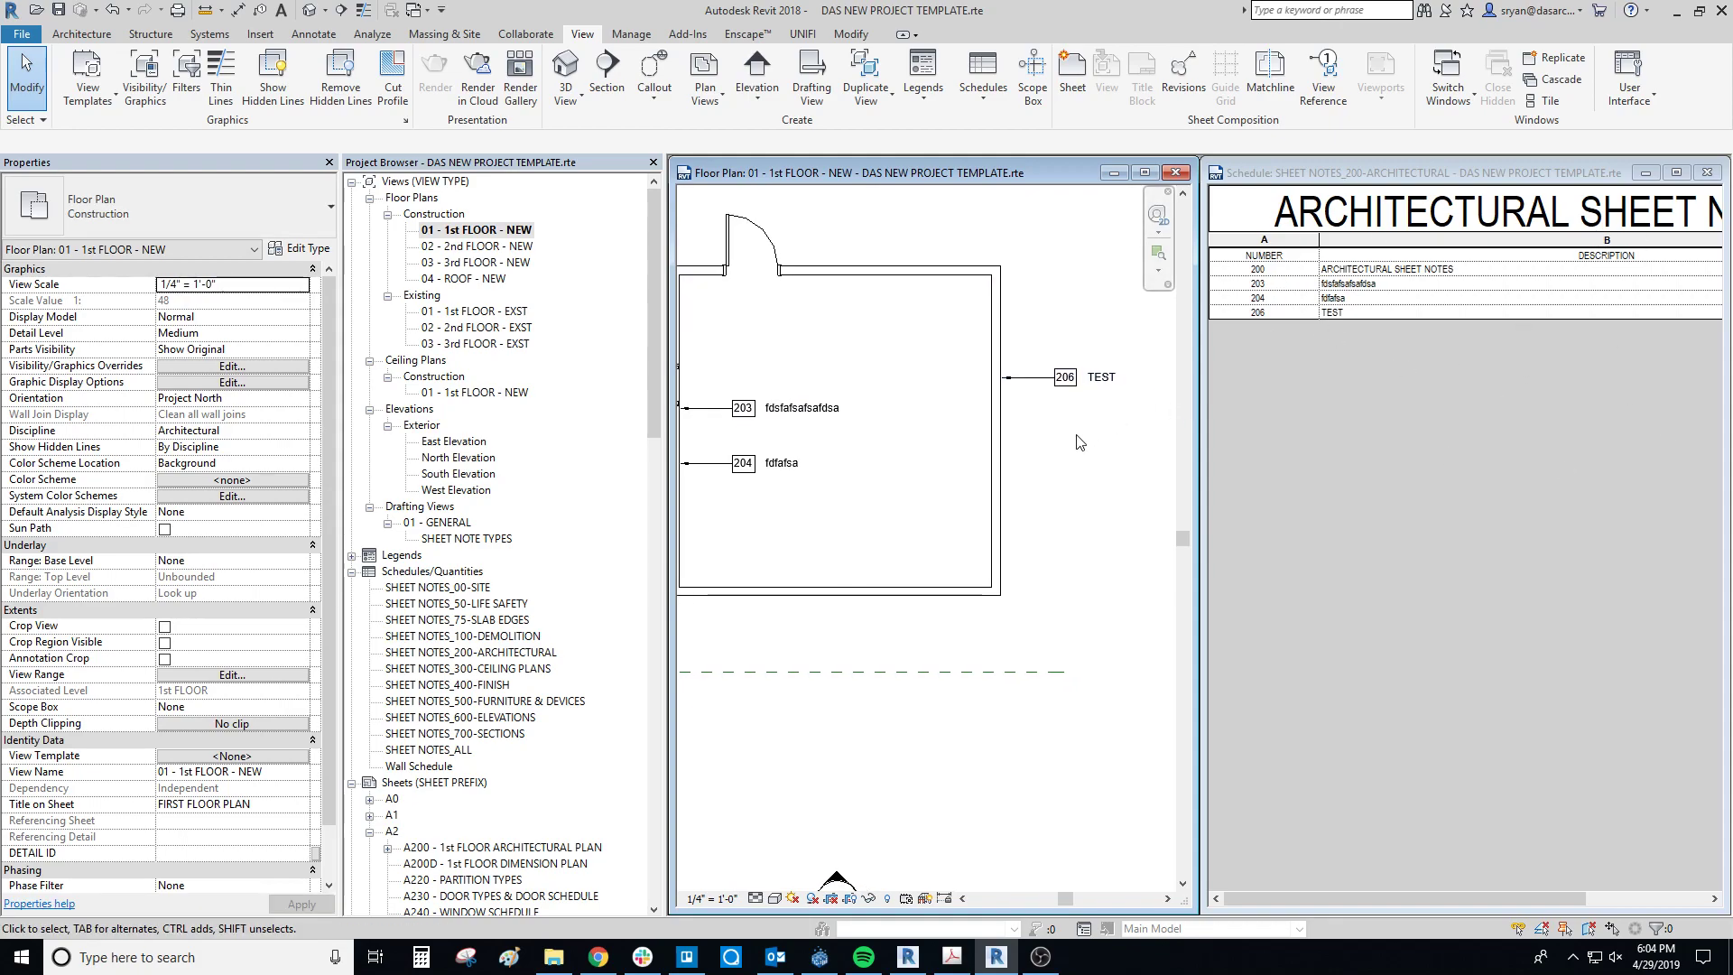
pyautogui.click(1086, 386)
pyautogui.press('Delete')
pyautogui.click(768, 407)
pyautogui.press('Delete')
pyautogui.click(775, 462)
pyautogui.press('Delete')
pyautogui.moveTo(814, 410); pyautogui.dragTo(857, 412, button='middle')
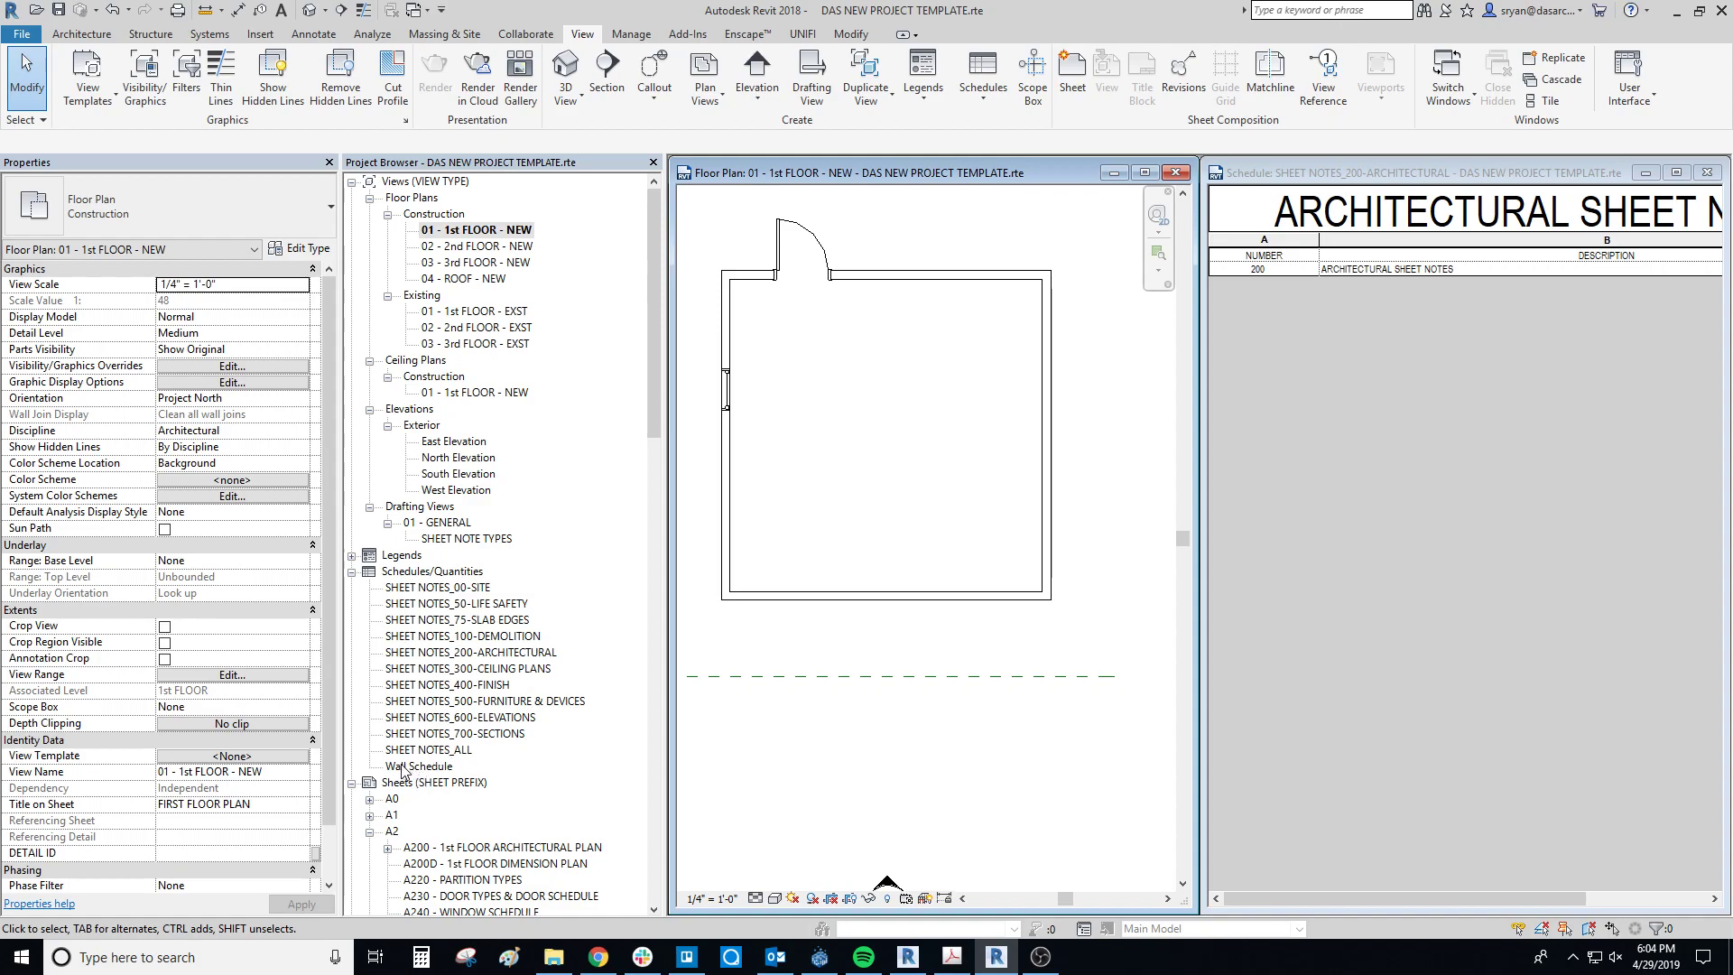
# - Open the SHEET NOTES_ALL schedule and examine its notes grouped by keynote type
pyautogui.click(432, 750)
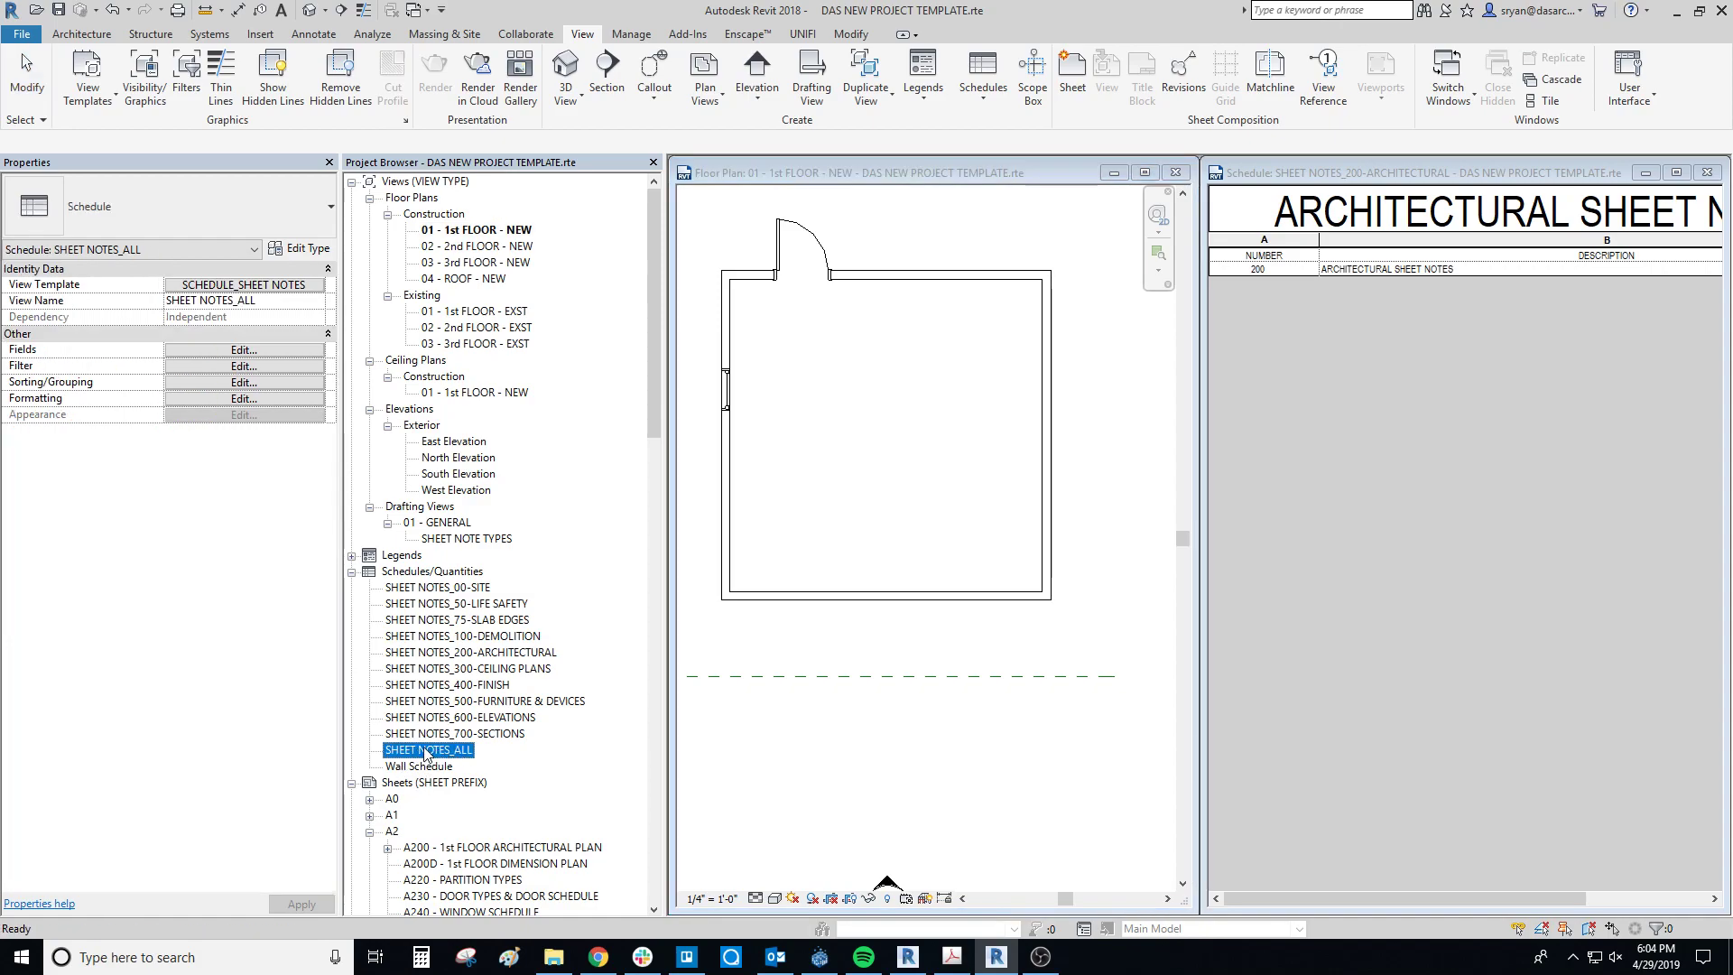
pyautogui.doubleClick(428, 753)
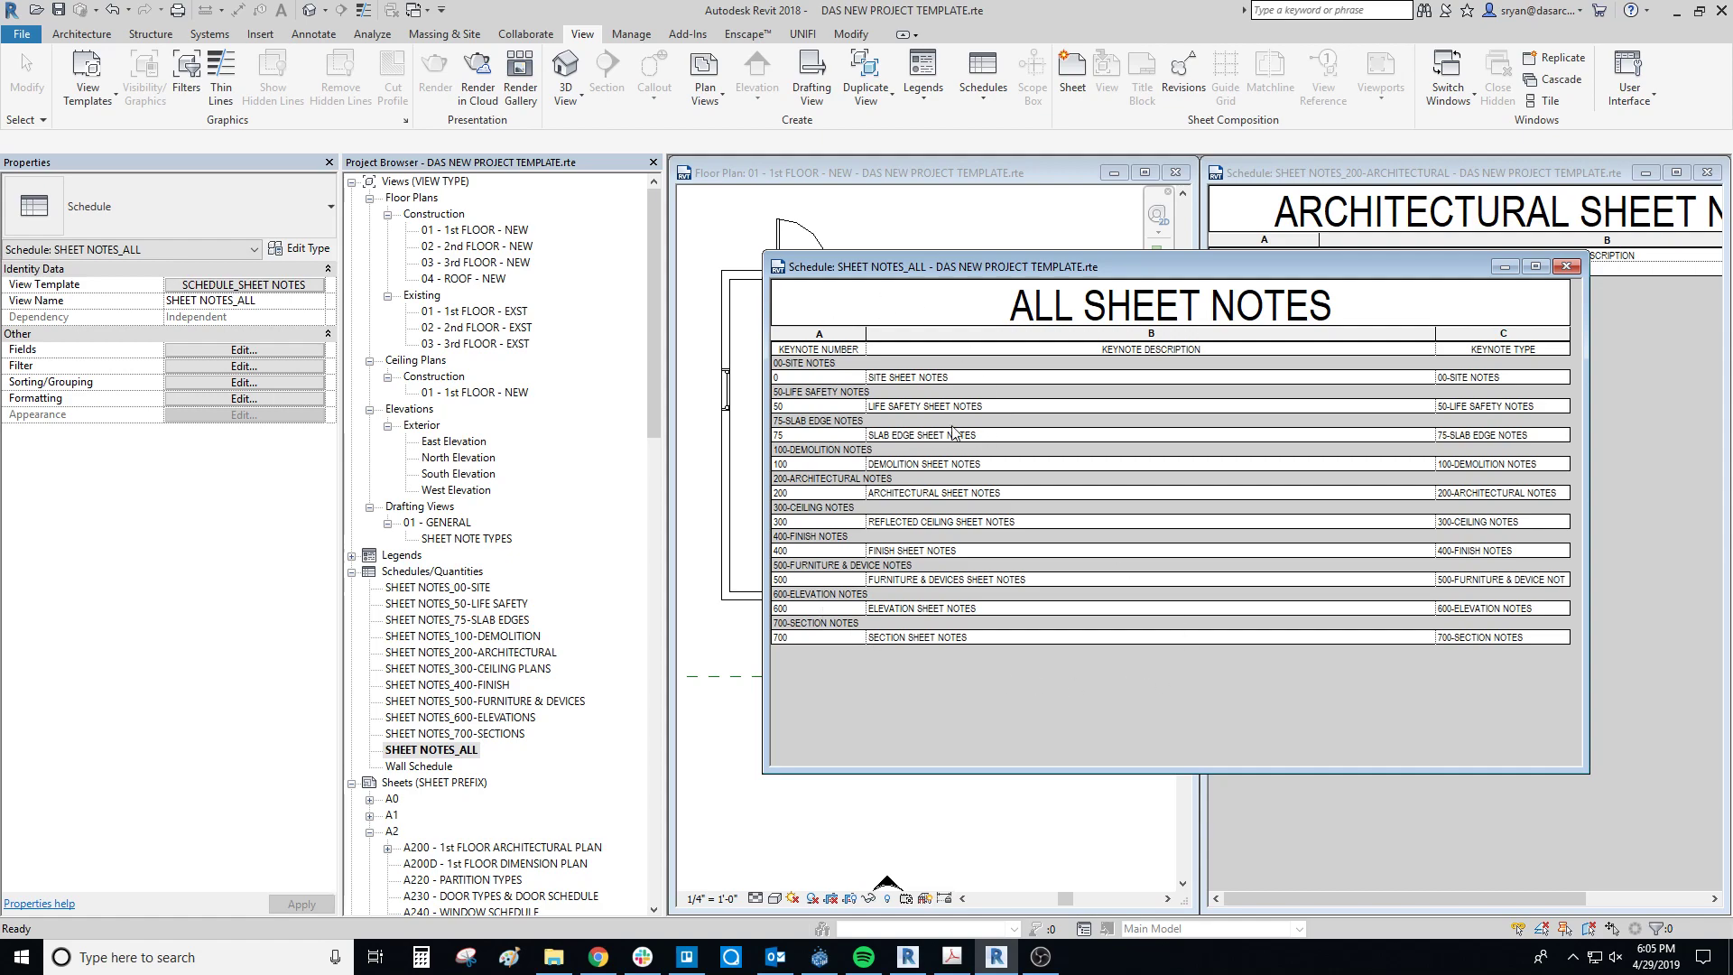
pyautogui.moveTo(1063, 256); pyautogui.dragTo(1054, 214)
pyautogui.click(807, 309)
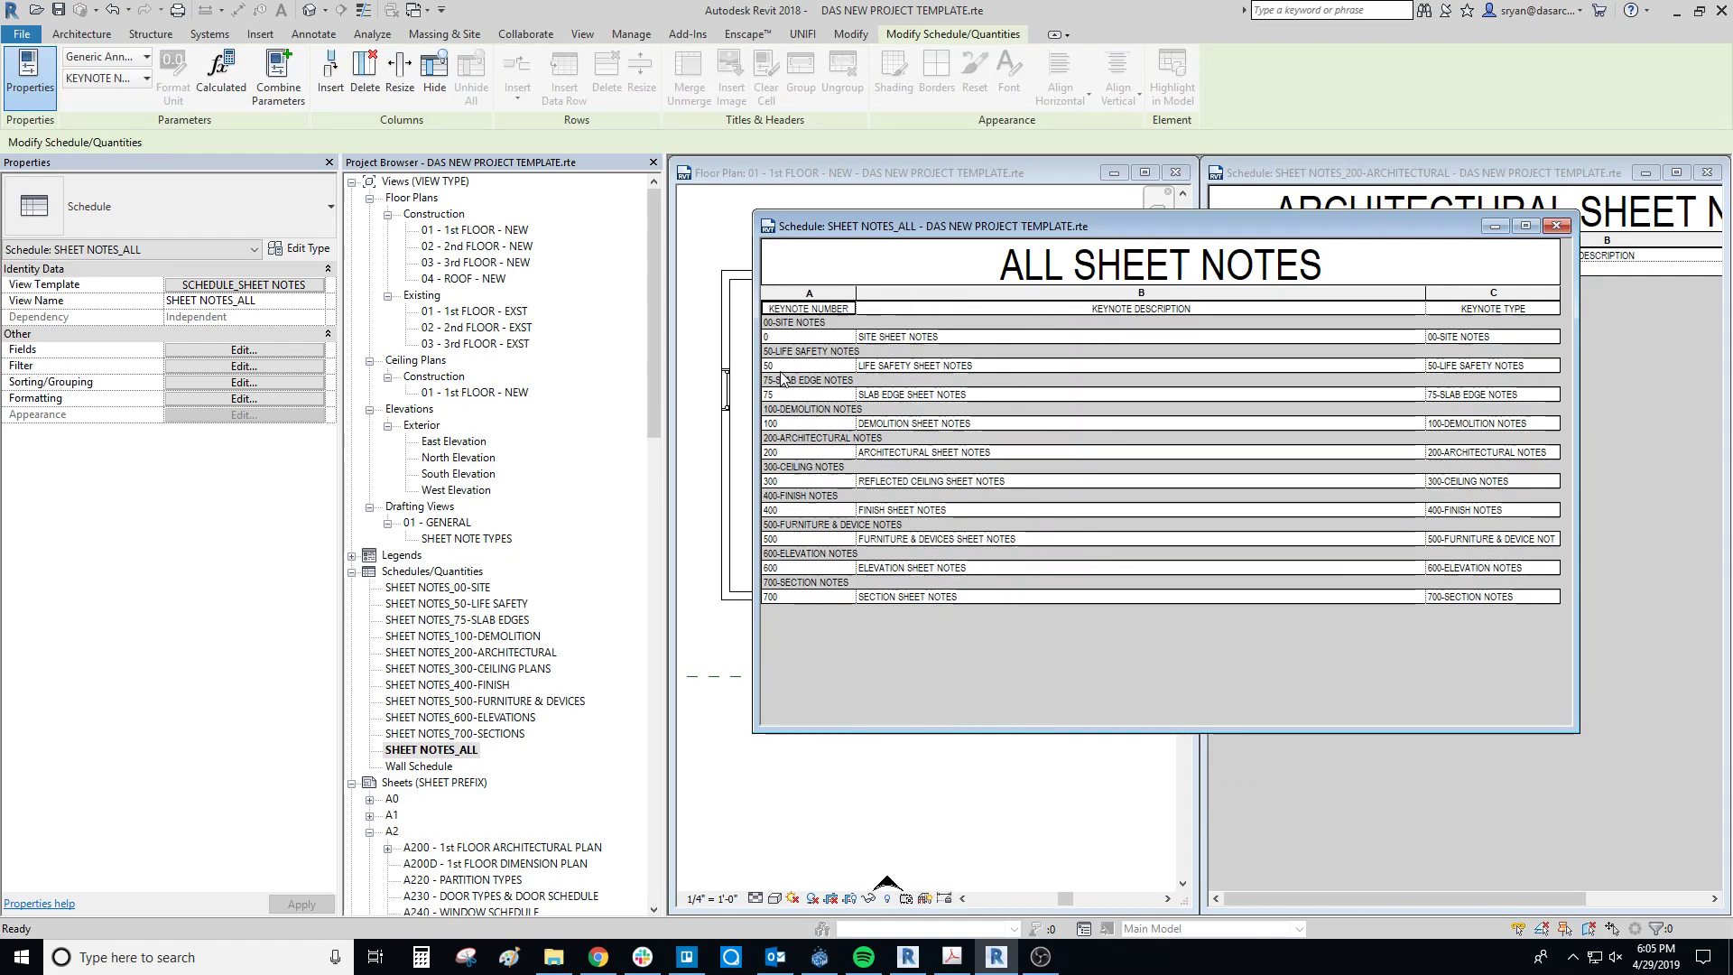
# - Examine the filter and sorting/grouping settings of the SHEET NOTES_ALL schedule and close the schedule
pyautogui.click(244, 365)
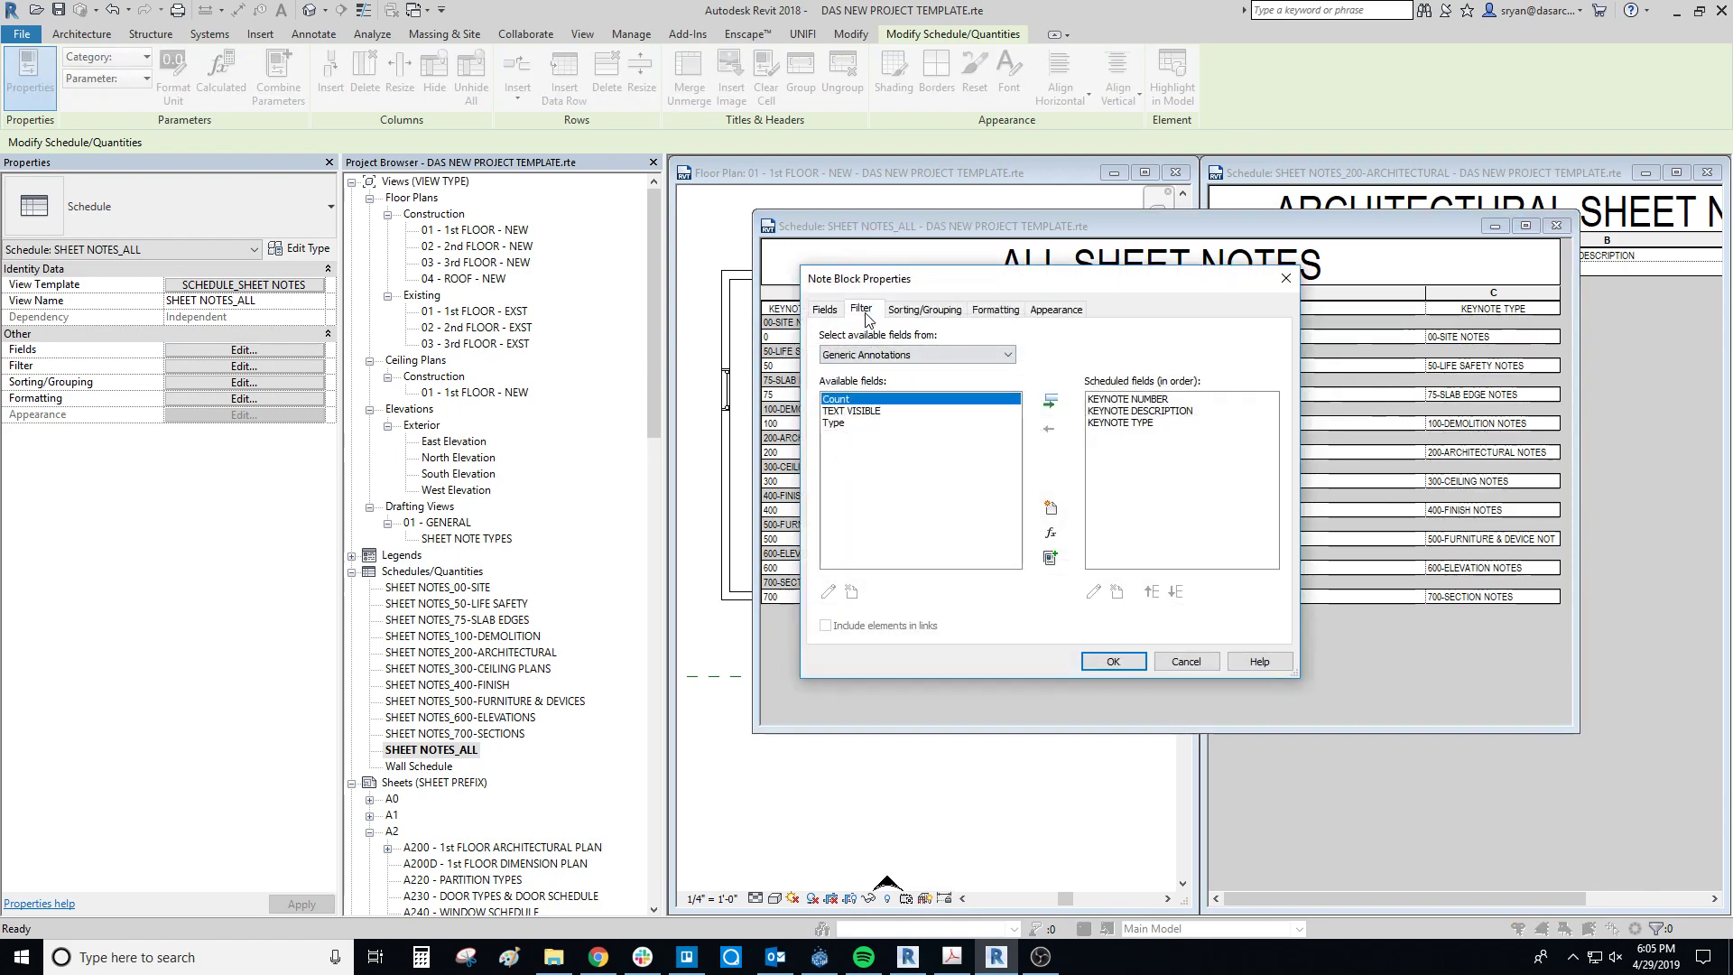
pyautogui.click(862, 310)
pyautogui.click(924, 308)
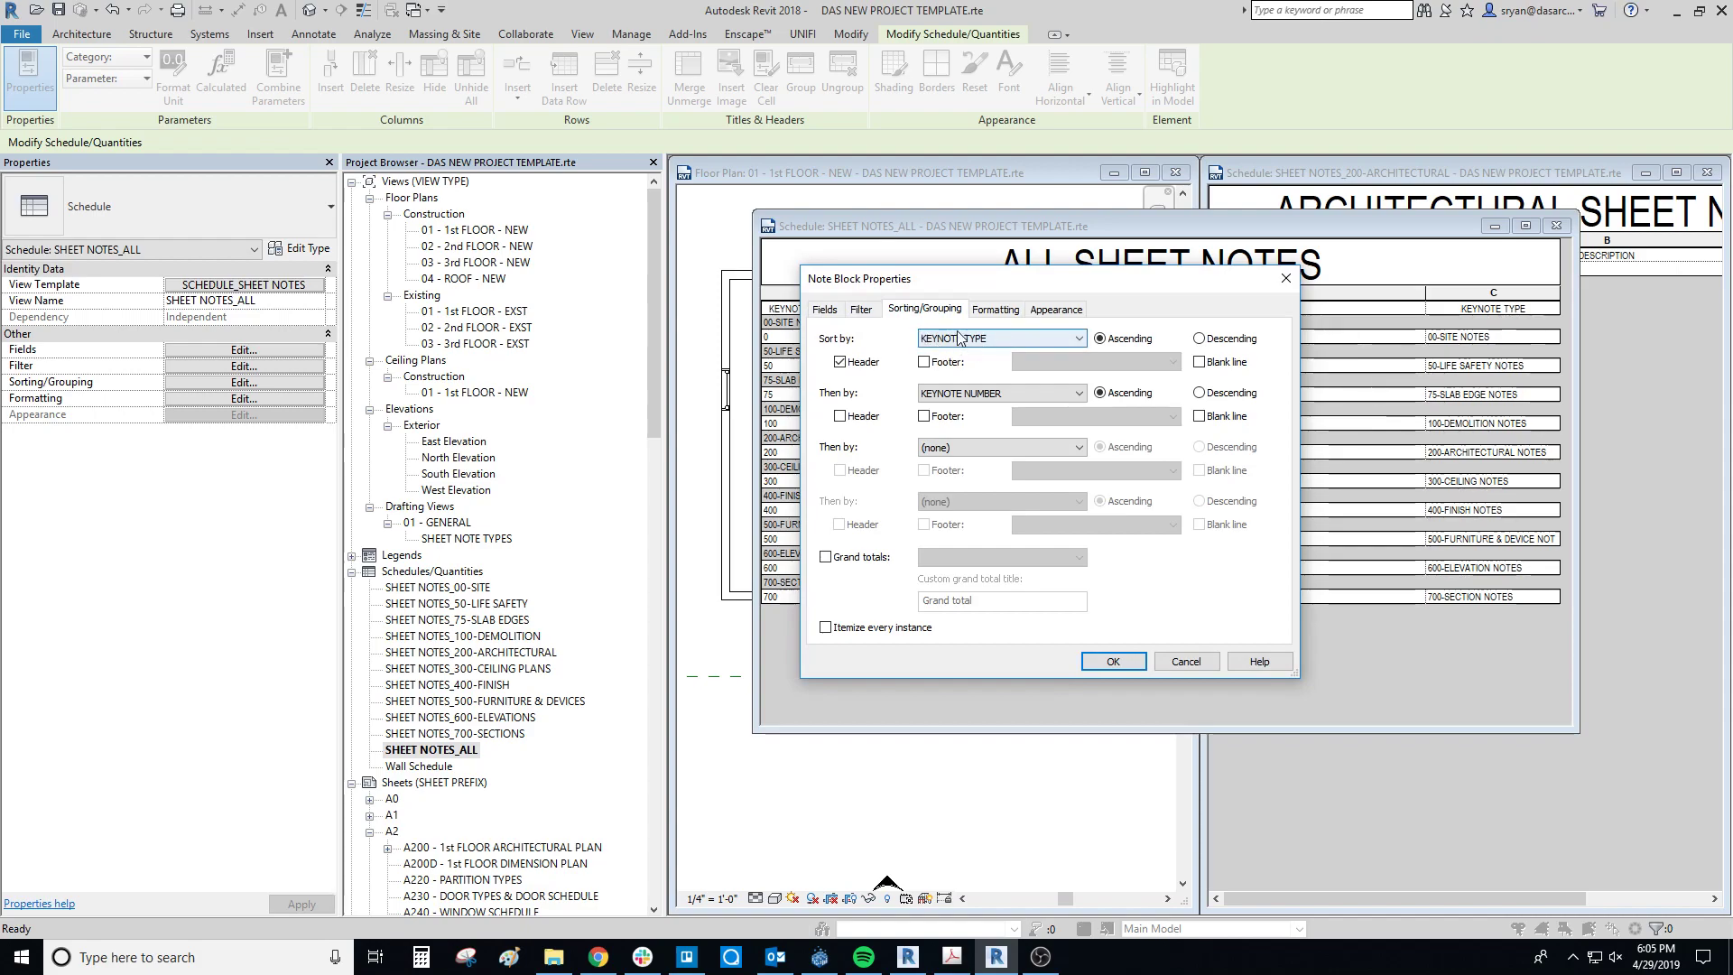
pyautogui.moveTo(889, 290); pyautogui.dragTo(924, 344)
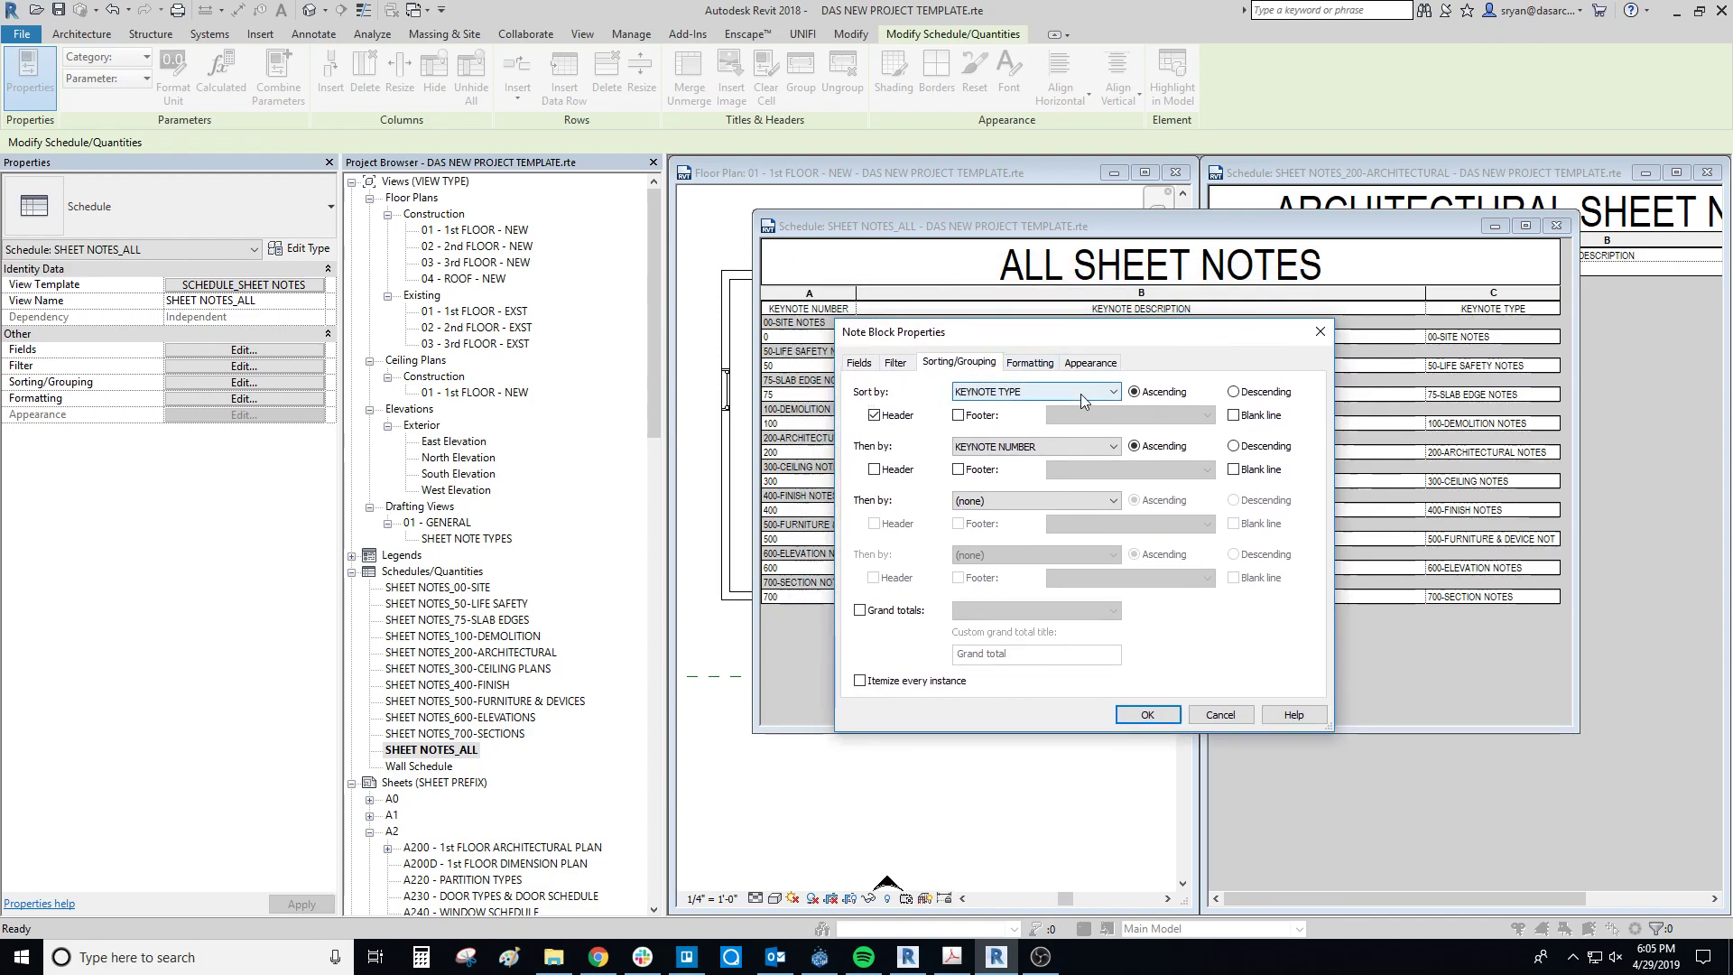
pyautogui.click(1166, 715)
pyautogui.click(1554, 227)
# - Examine the keynote type filter of the SHEET NOTES_200-ARCHITECTURAL schedule without changing it
pyautogui.click(1488, 390)
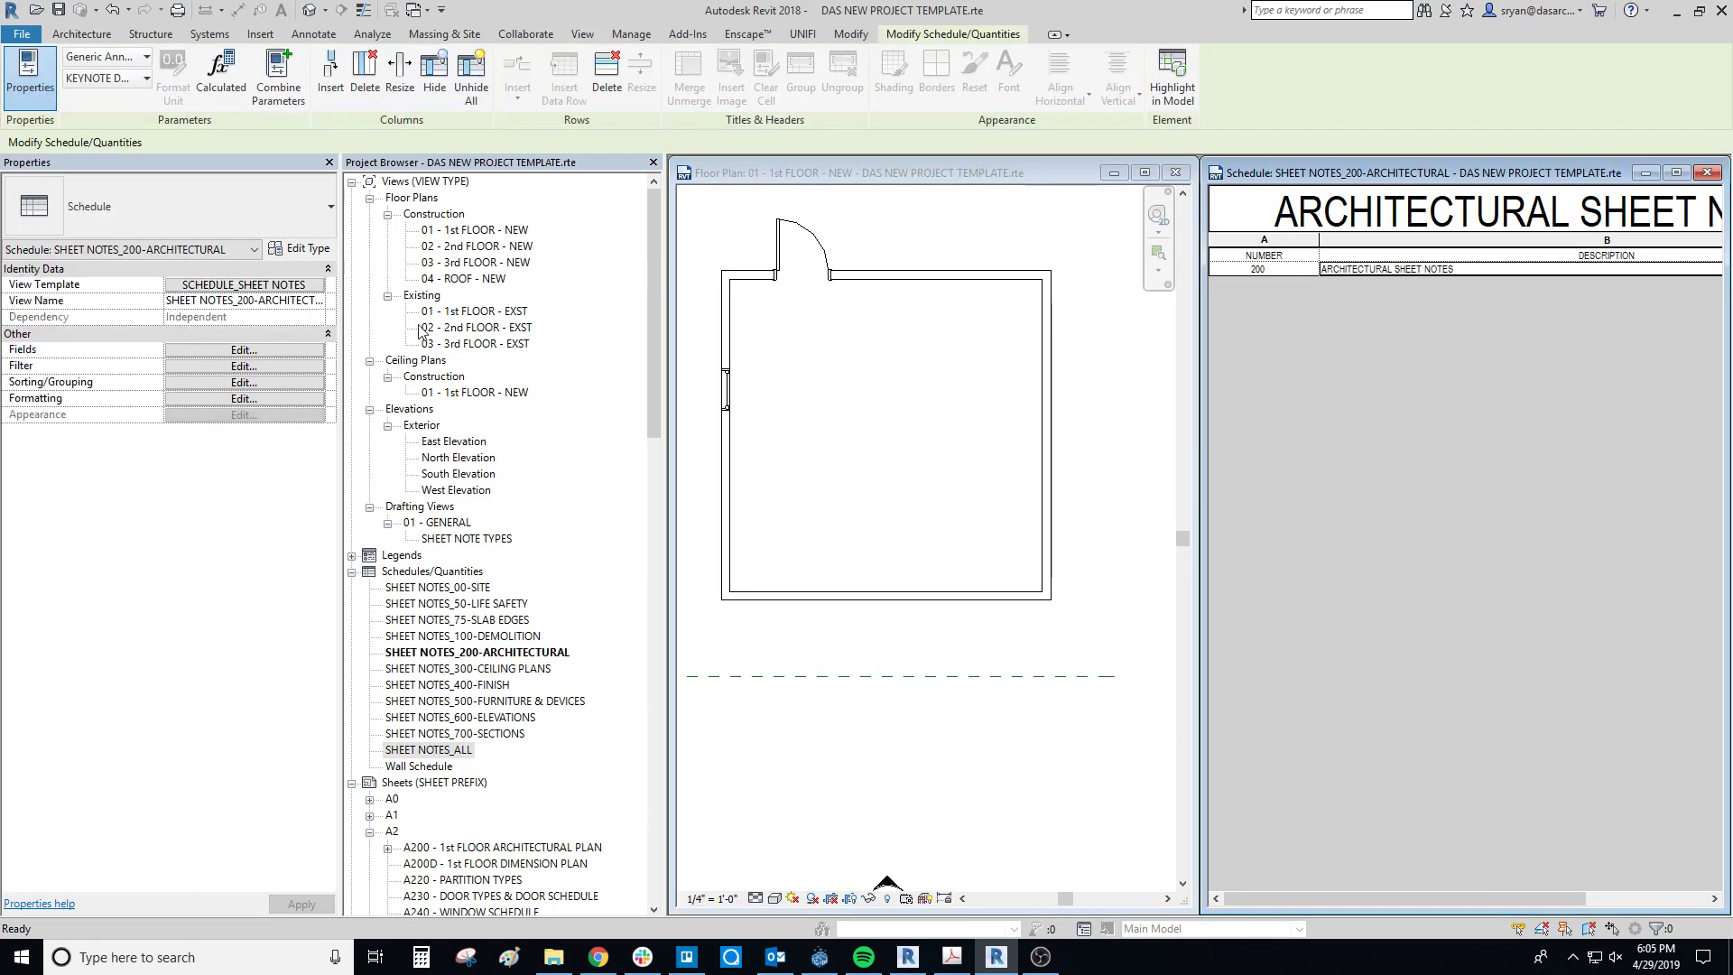
pyautogui.click(247, 366)
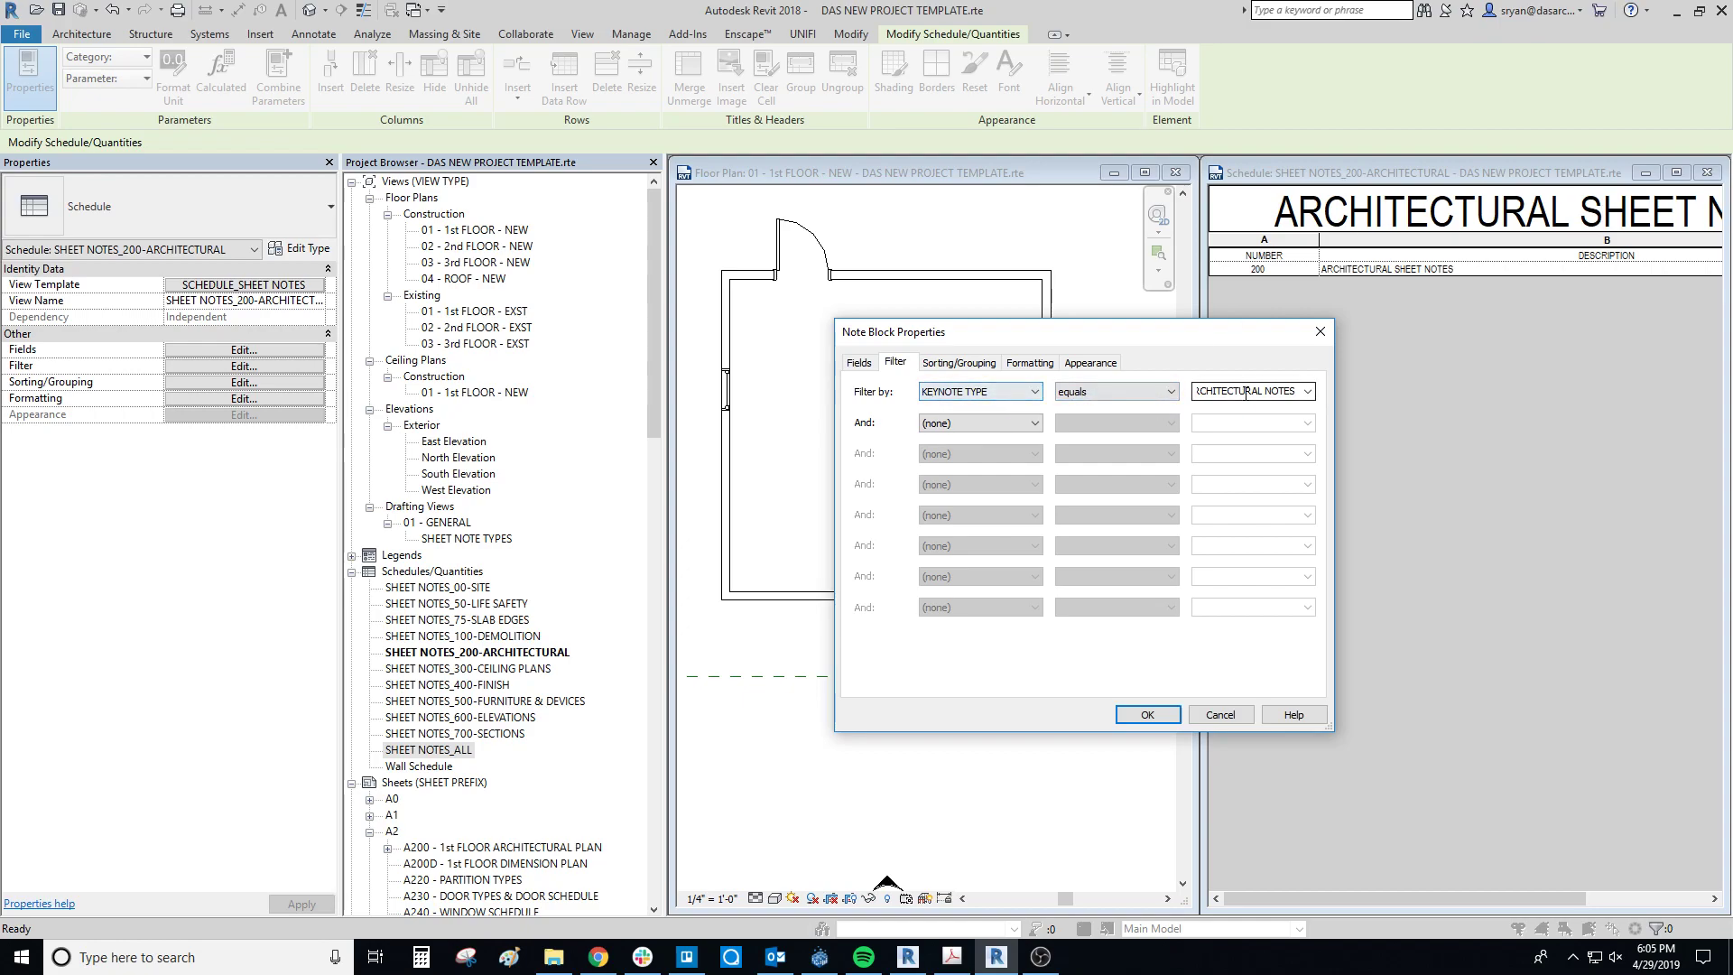
pyautogui.click(1219, 715)
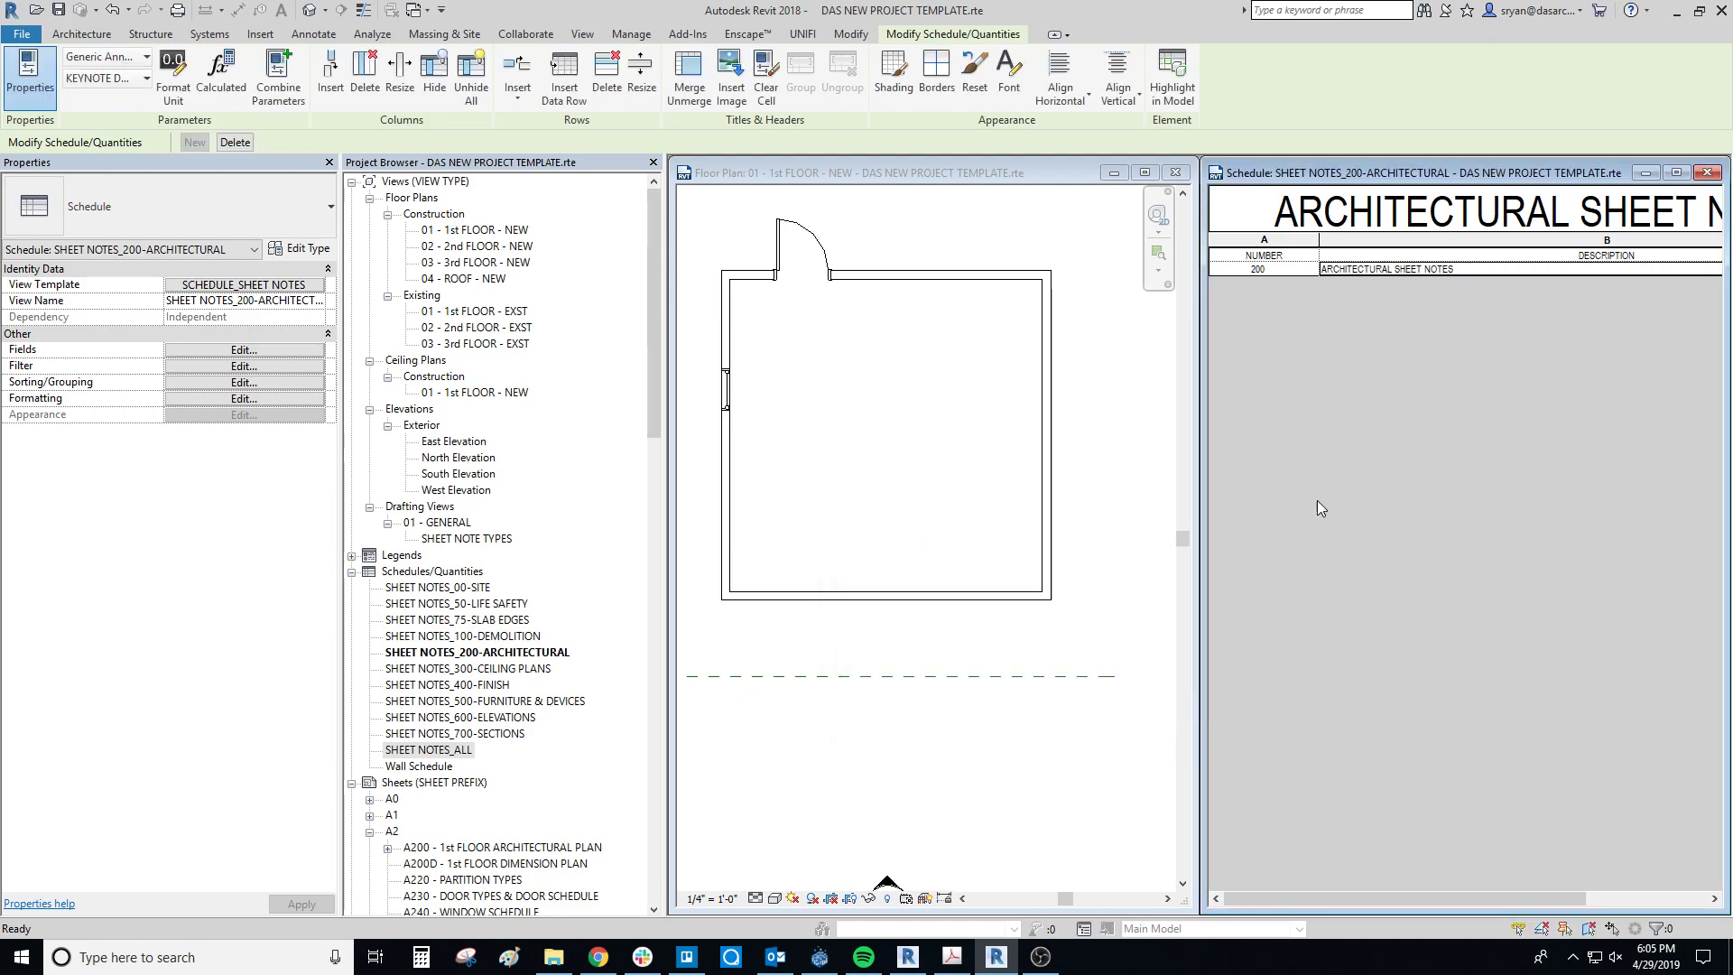
# - Place a new keynote symbol inside the room, below the door in the upper-left area
pyautogui.moveTo(806, 398); pyautogui.dragTo(843, 423, button='middle')
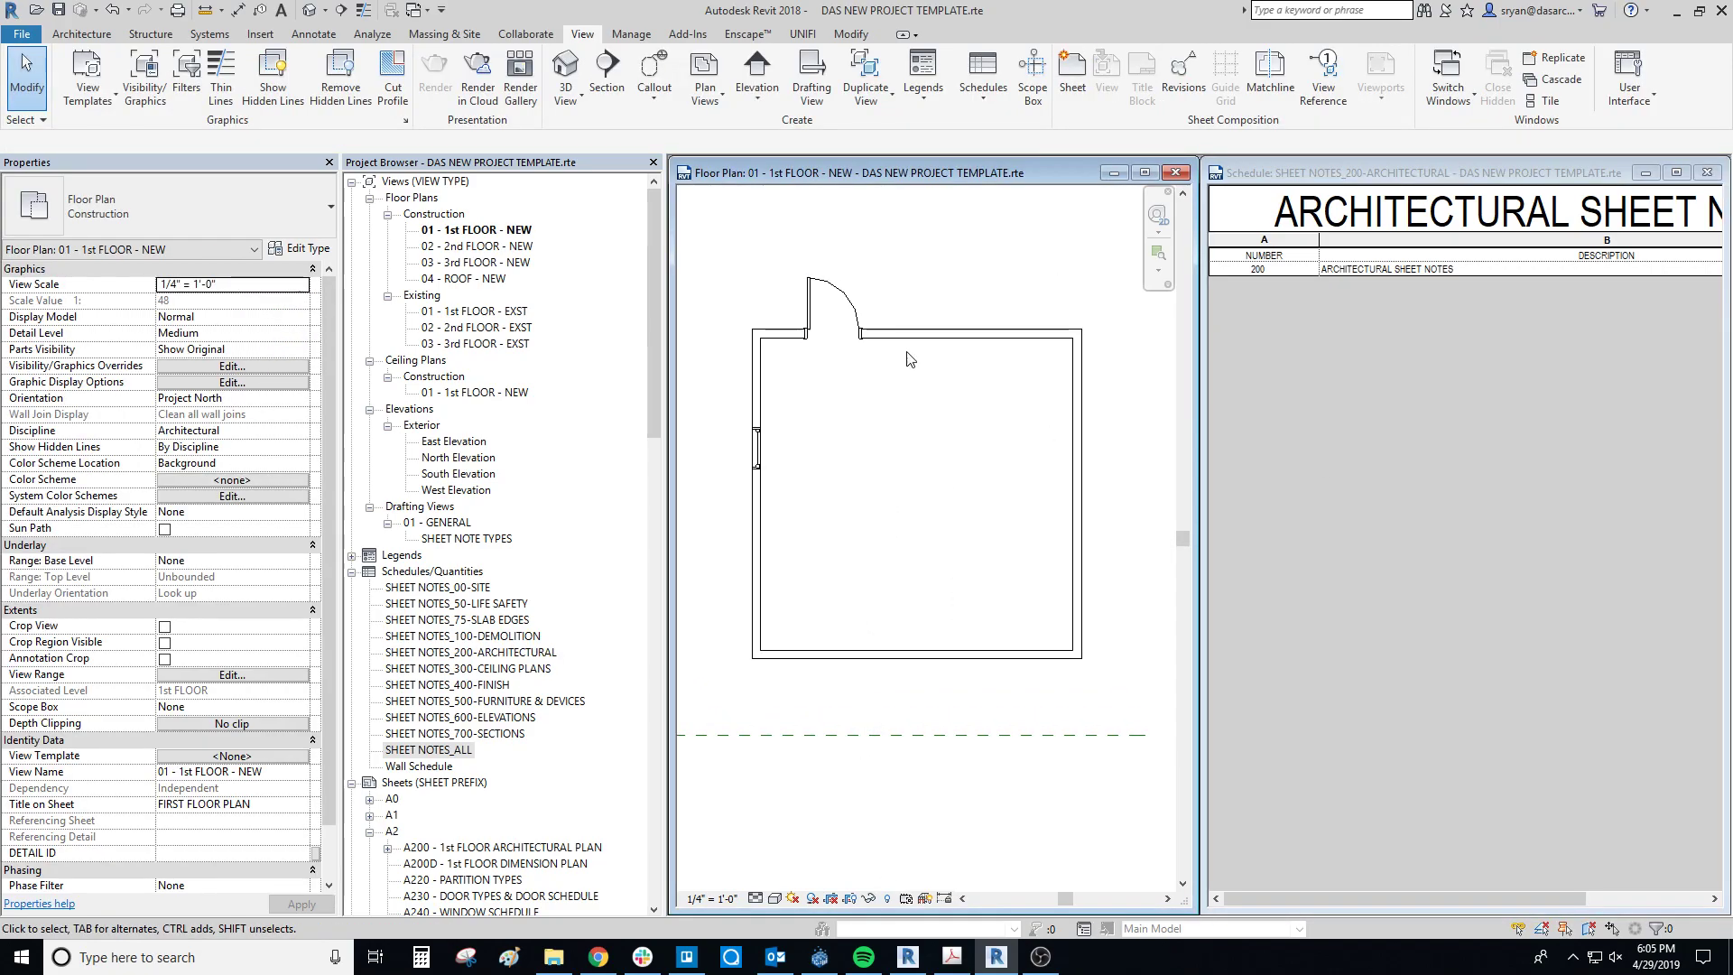
pyautogui.click(314, 34)
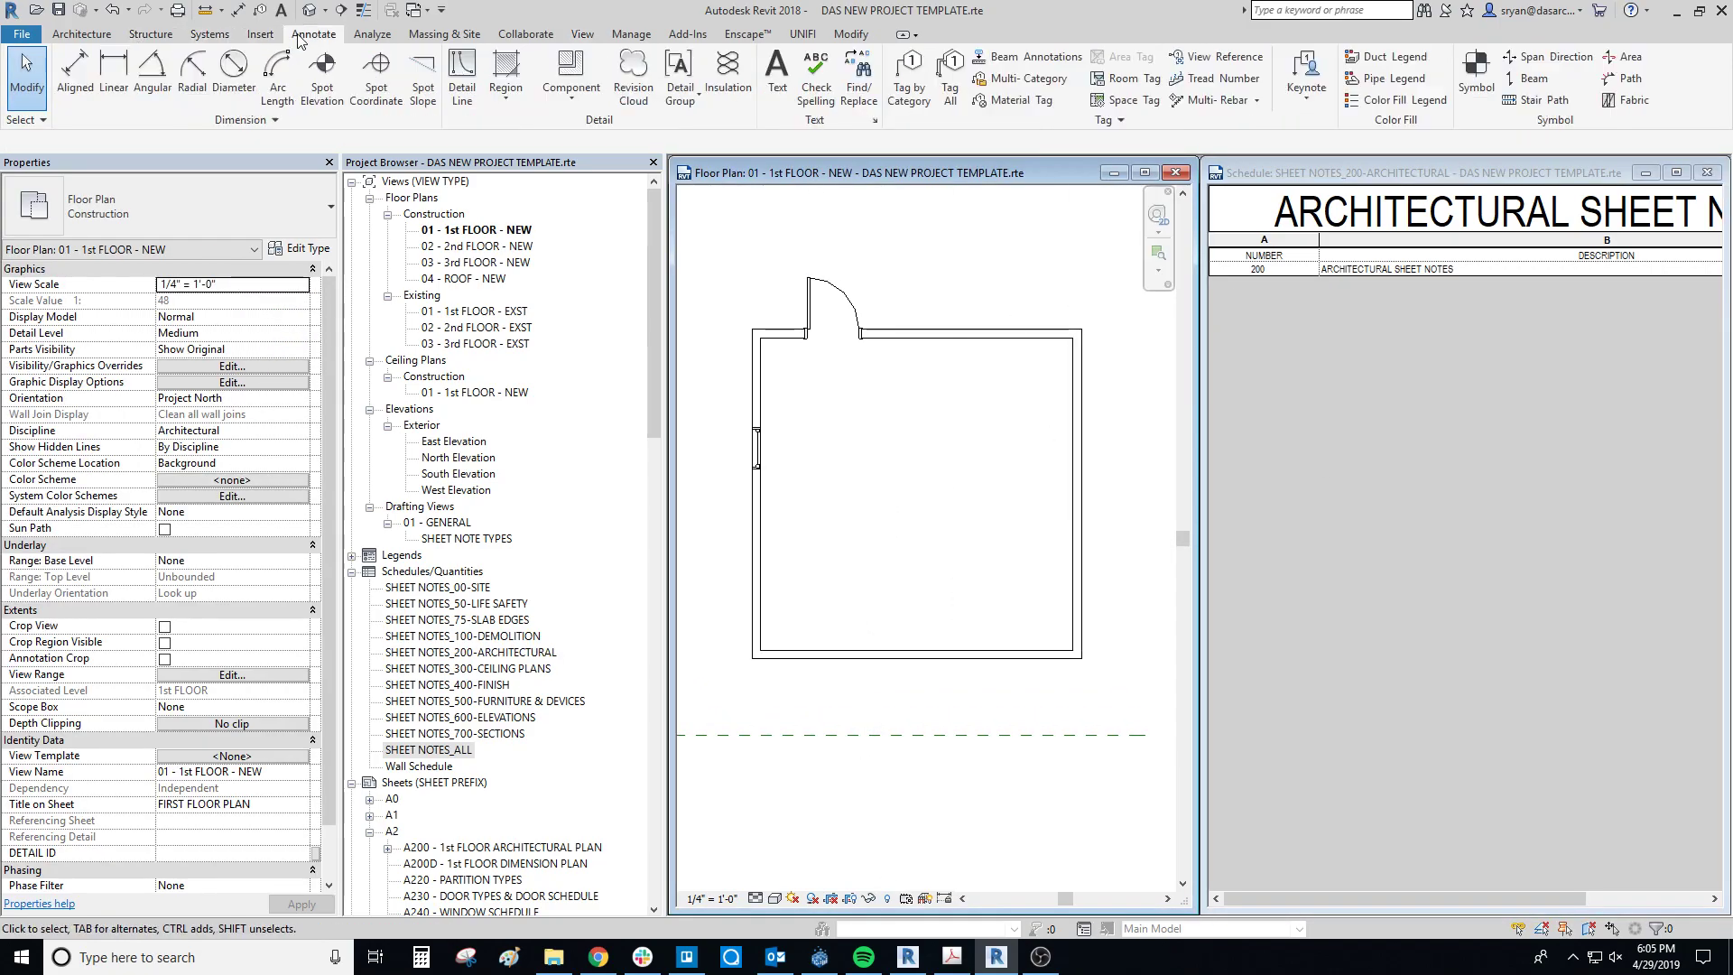
pyautogui.click(1469, 77)
pyautogui.click(815, 403)
pyautogui.scroll(1, 860, 432)
pyautogui.press('Escape')
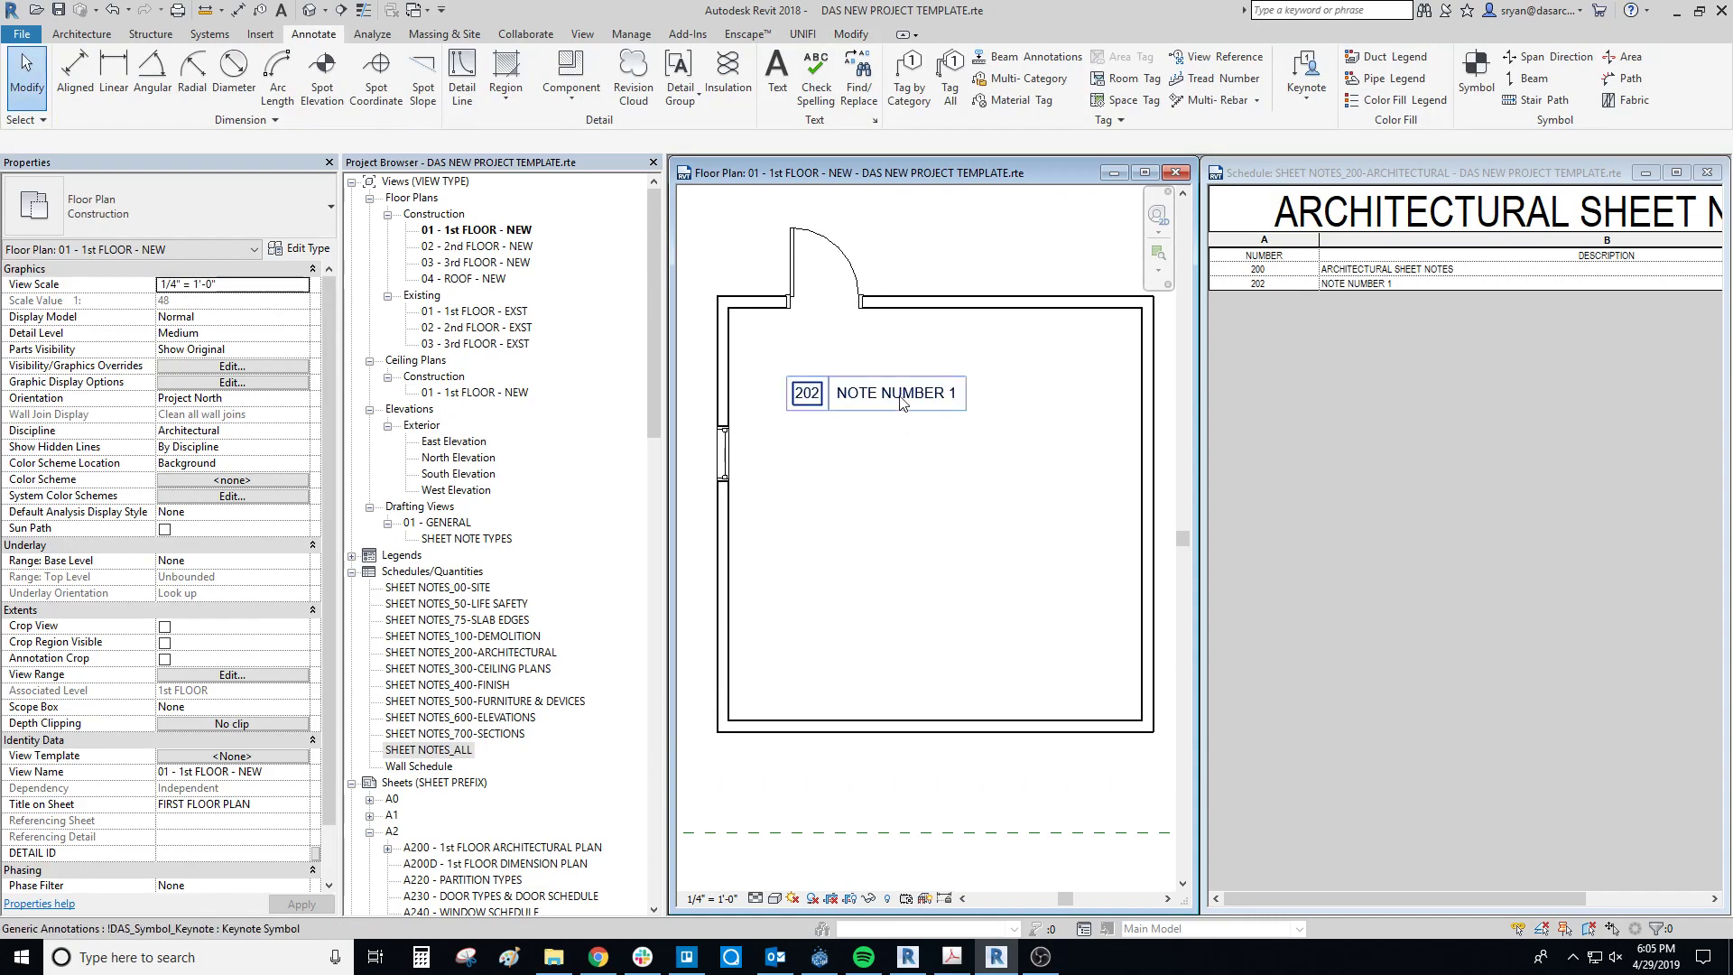
# - Change the new keynote's type to 300-CEILING NOTES
pyautogui.click(899, 404)
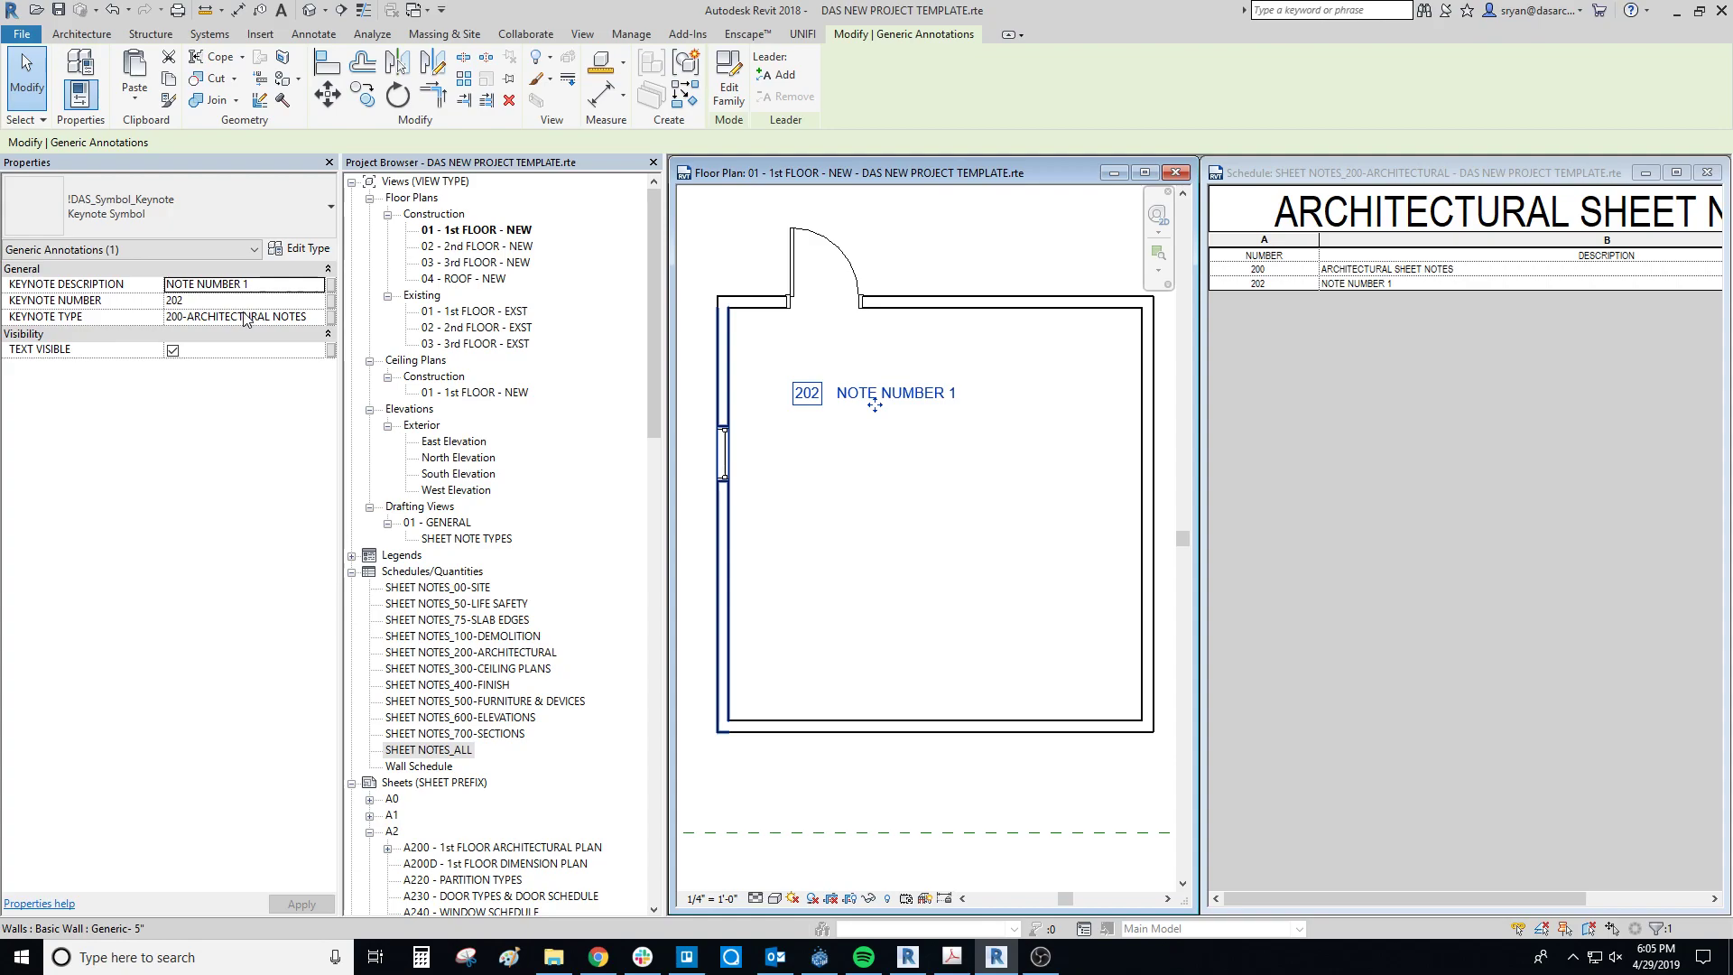
pyautogui.click(209, 318)
pyautogui.click(317, 318)
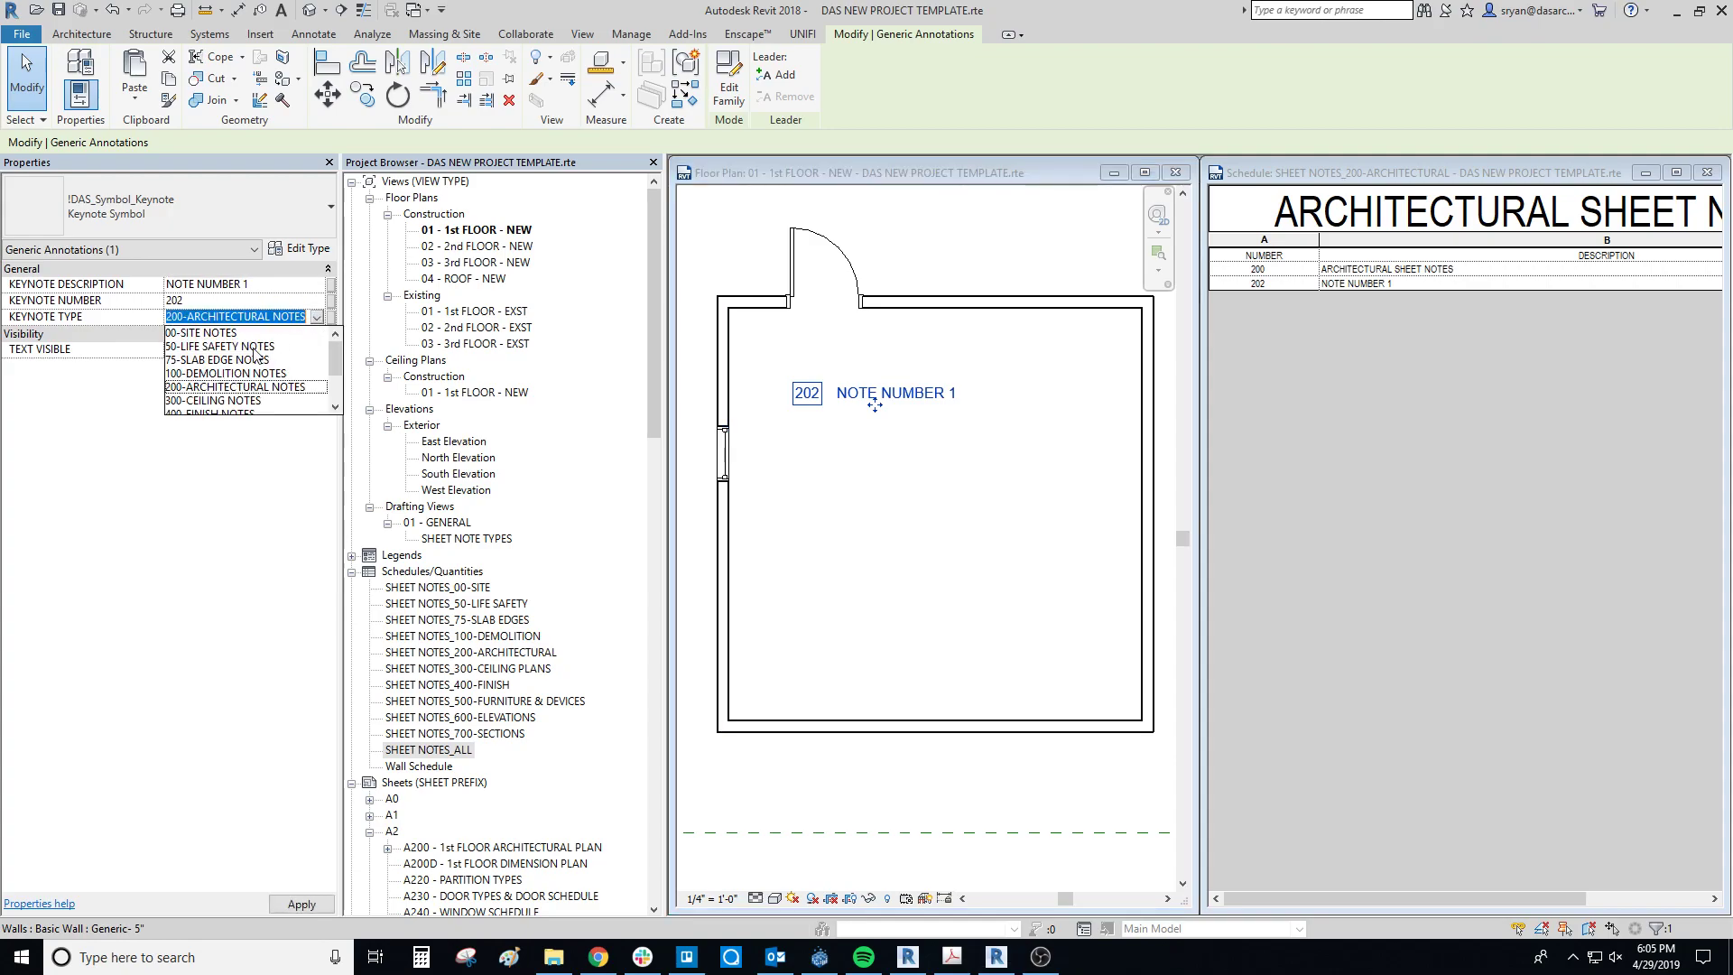
pyautogui.click(204, 400)
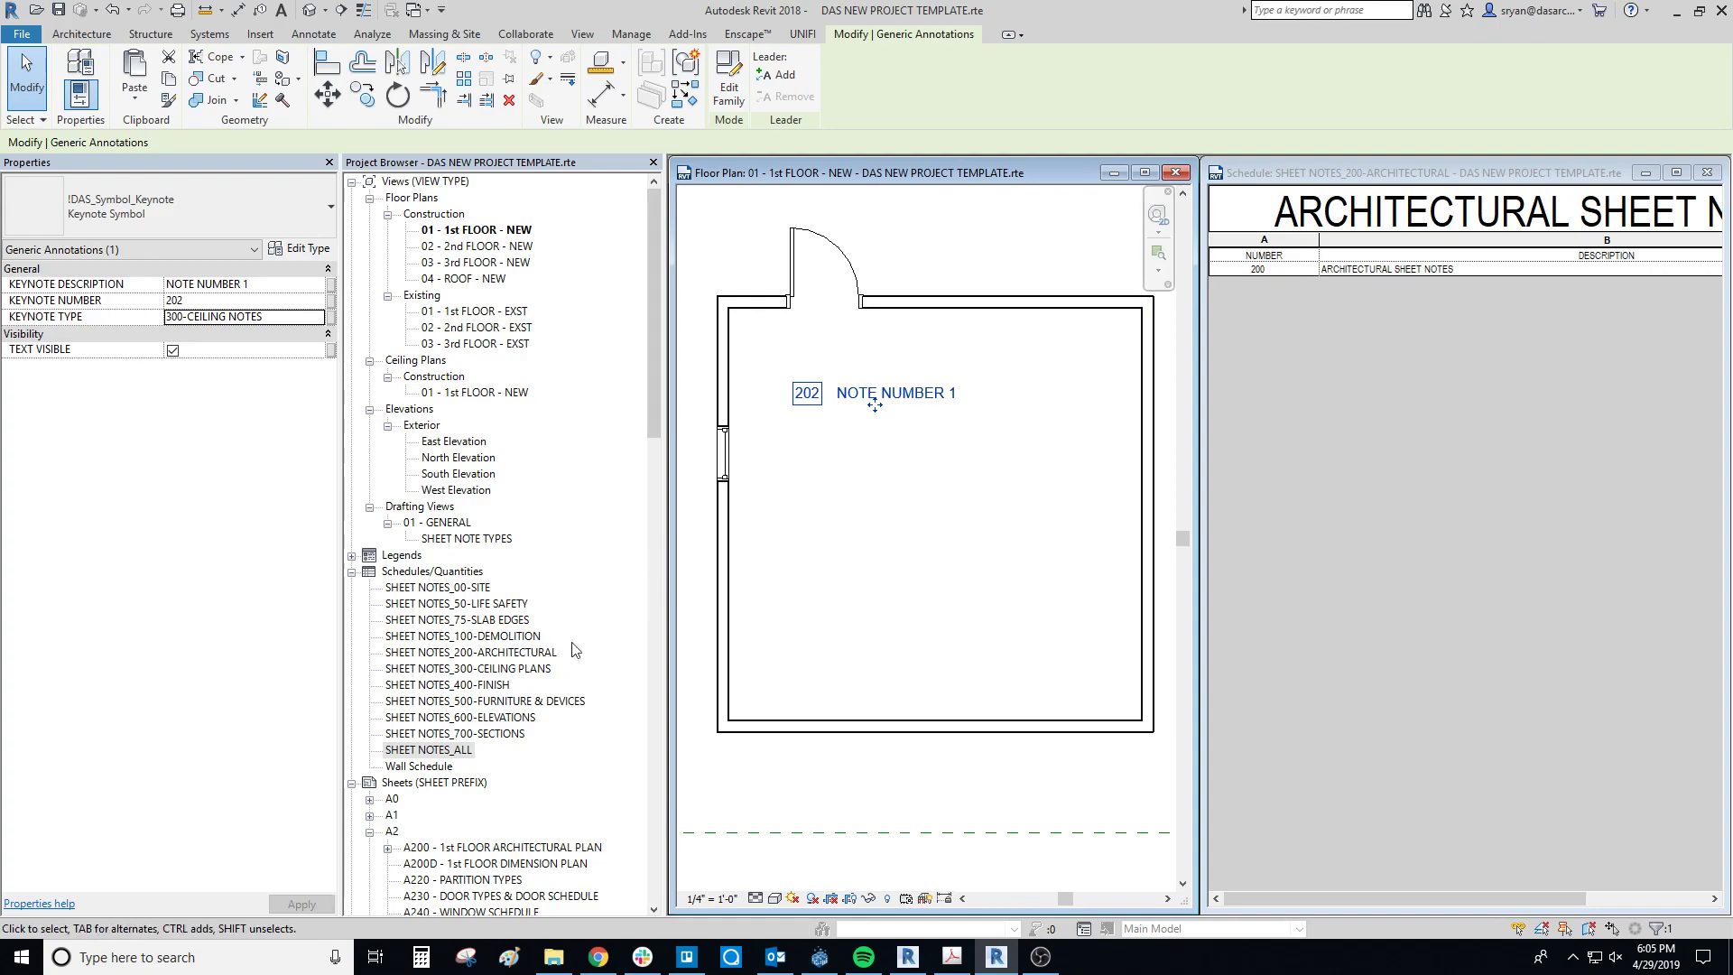
# - Open the SHEET NOTES_300-CEILING PLANS schedule and renumber the NOTE NUMBER 1 entry to 301
pyautogui.doubleClick(490, 675)
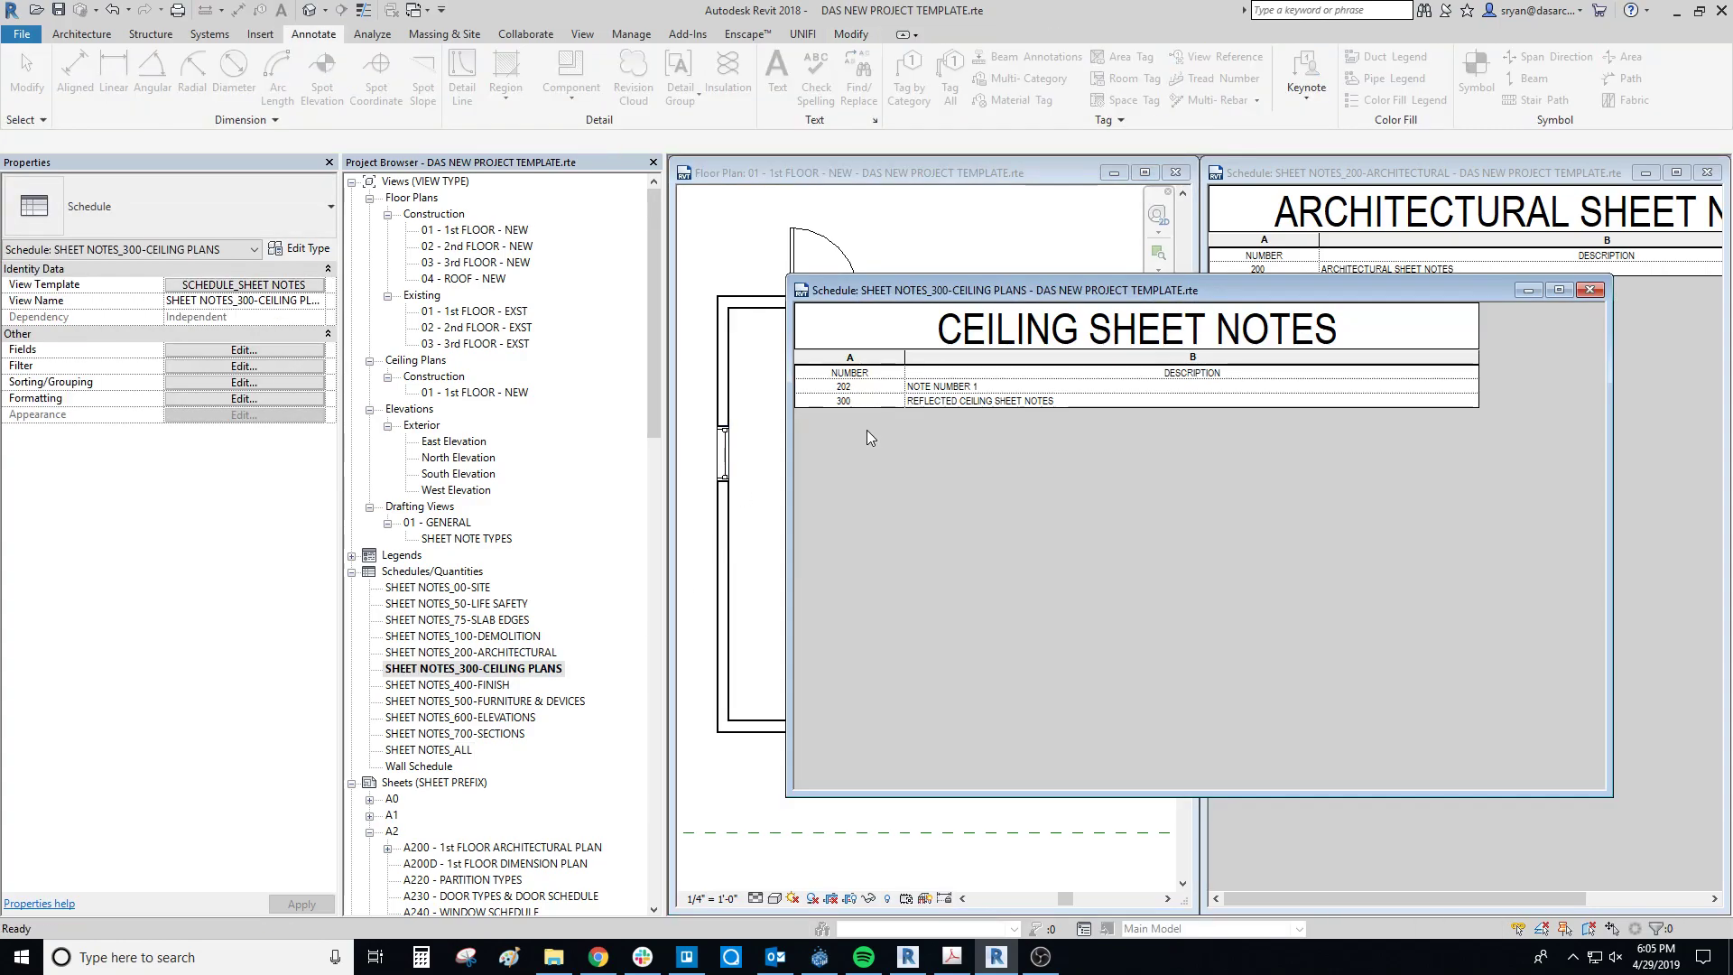
pyautogui.click(863, 388)
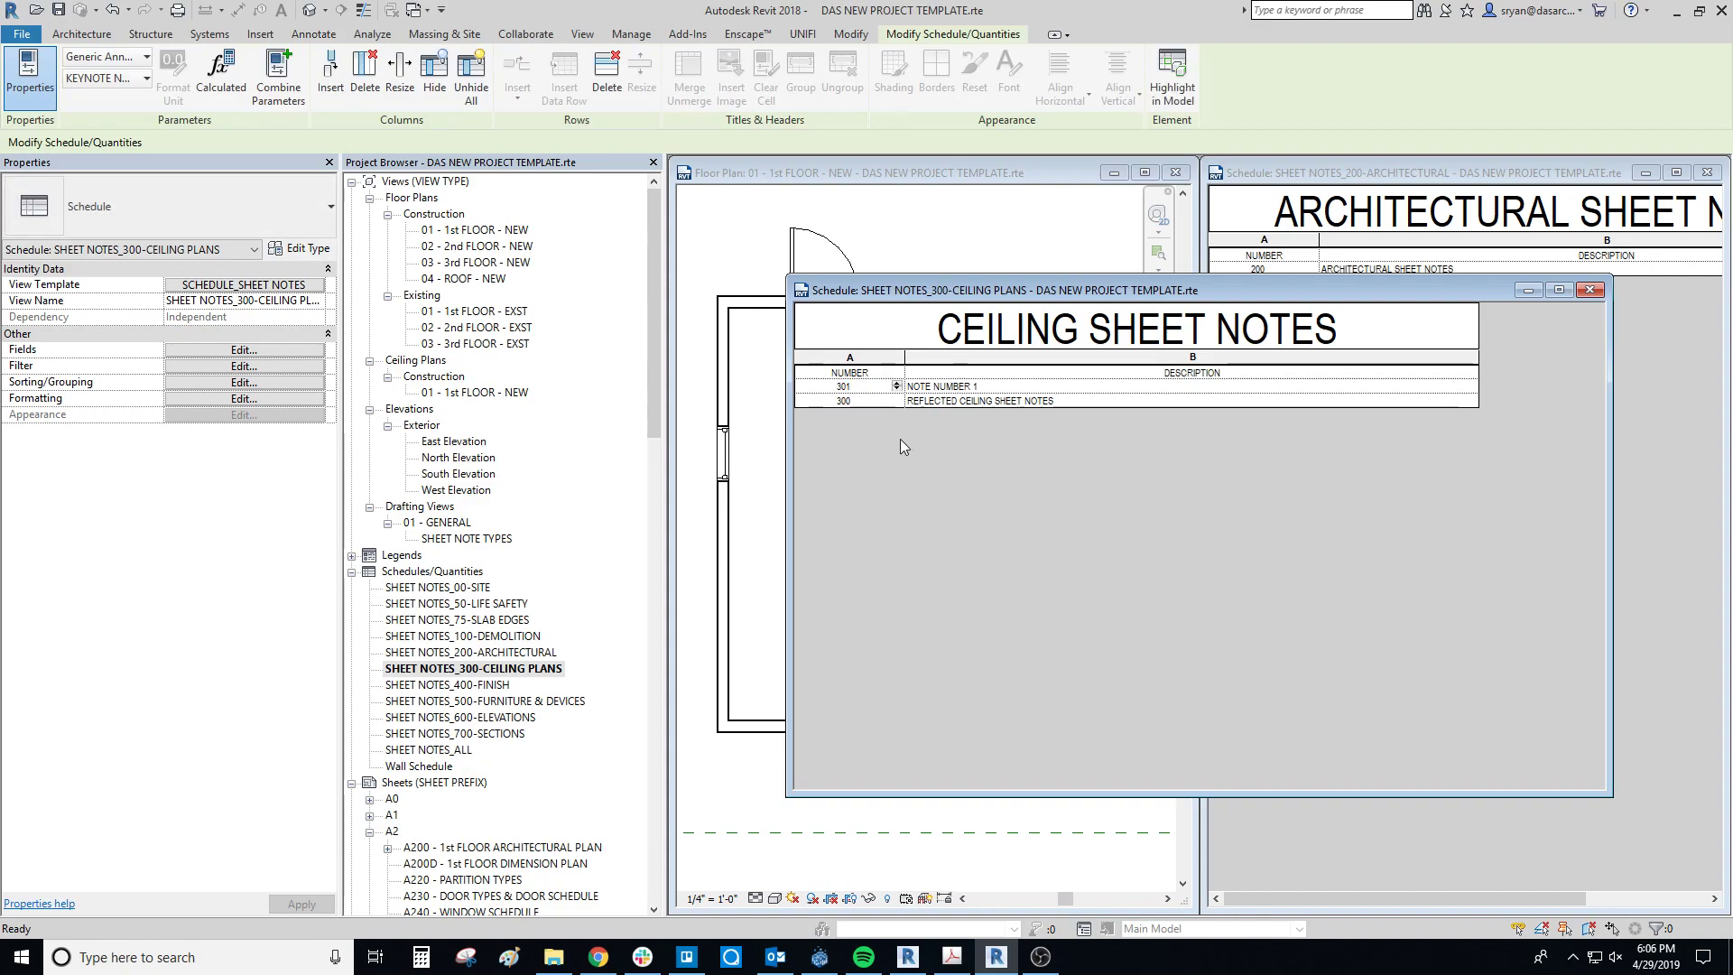
pyautogui.click(1026, 387)
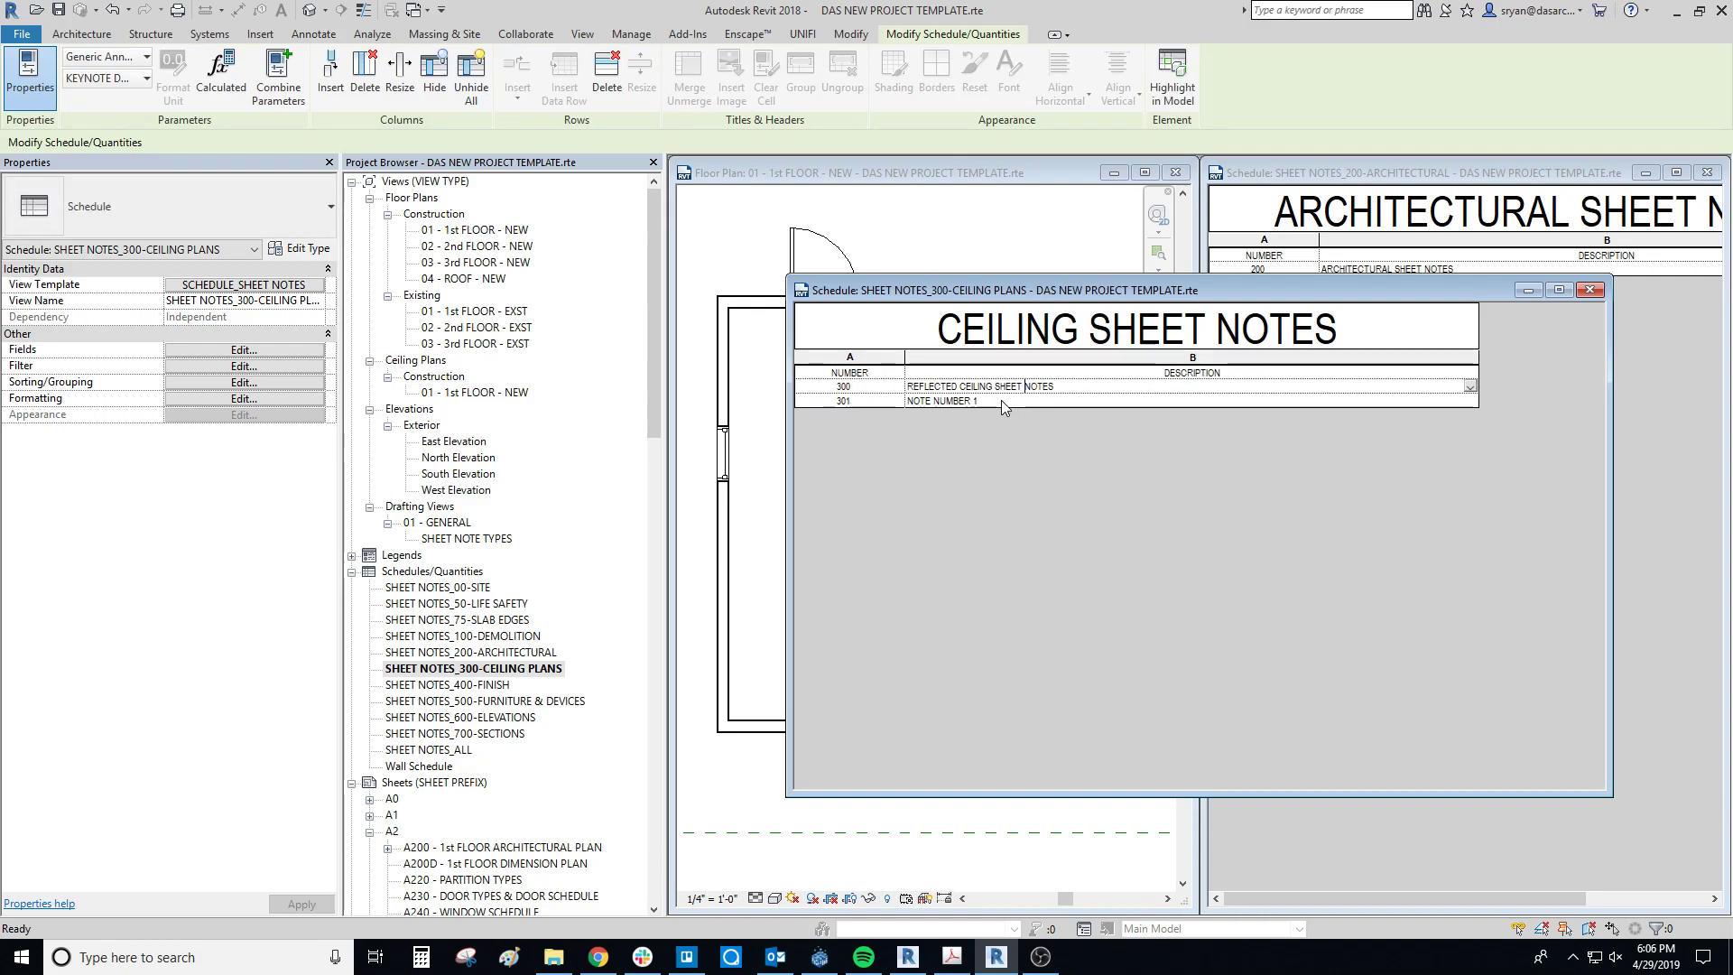
pyautogui.moveTo(998, 291)
pyautogui.mouseDown()
pyautogui.moveTo(1000, 822)
pyautogui.moveTo(997, 308)
pyautogui.mouseUp()
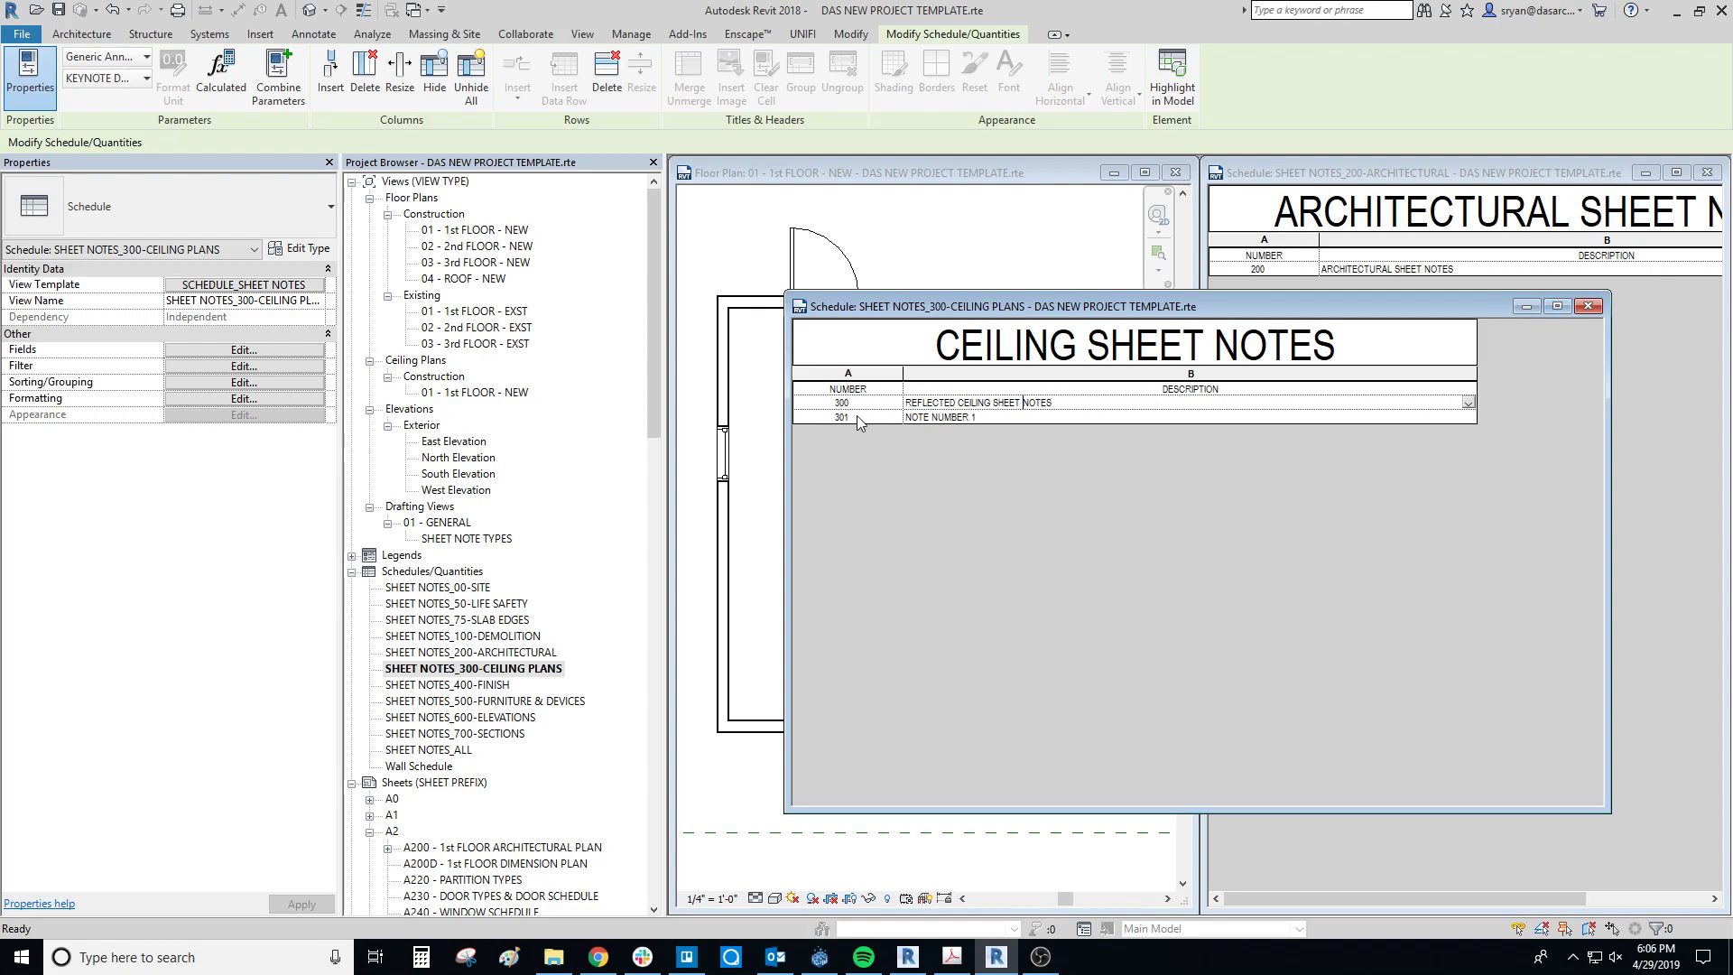
# - Close the ceiling schedule and review the note grouping by keynote type in the SHEET NOTES_ALL schedule
pyautogui.click(1590, 307)
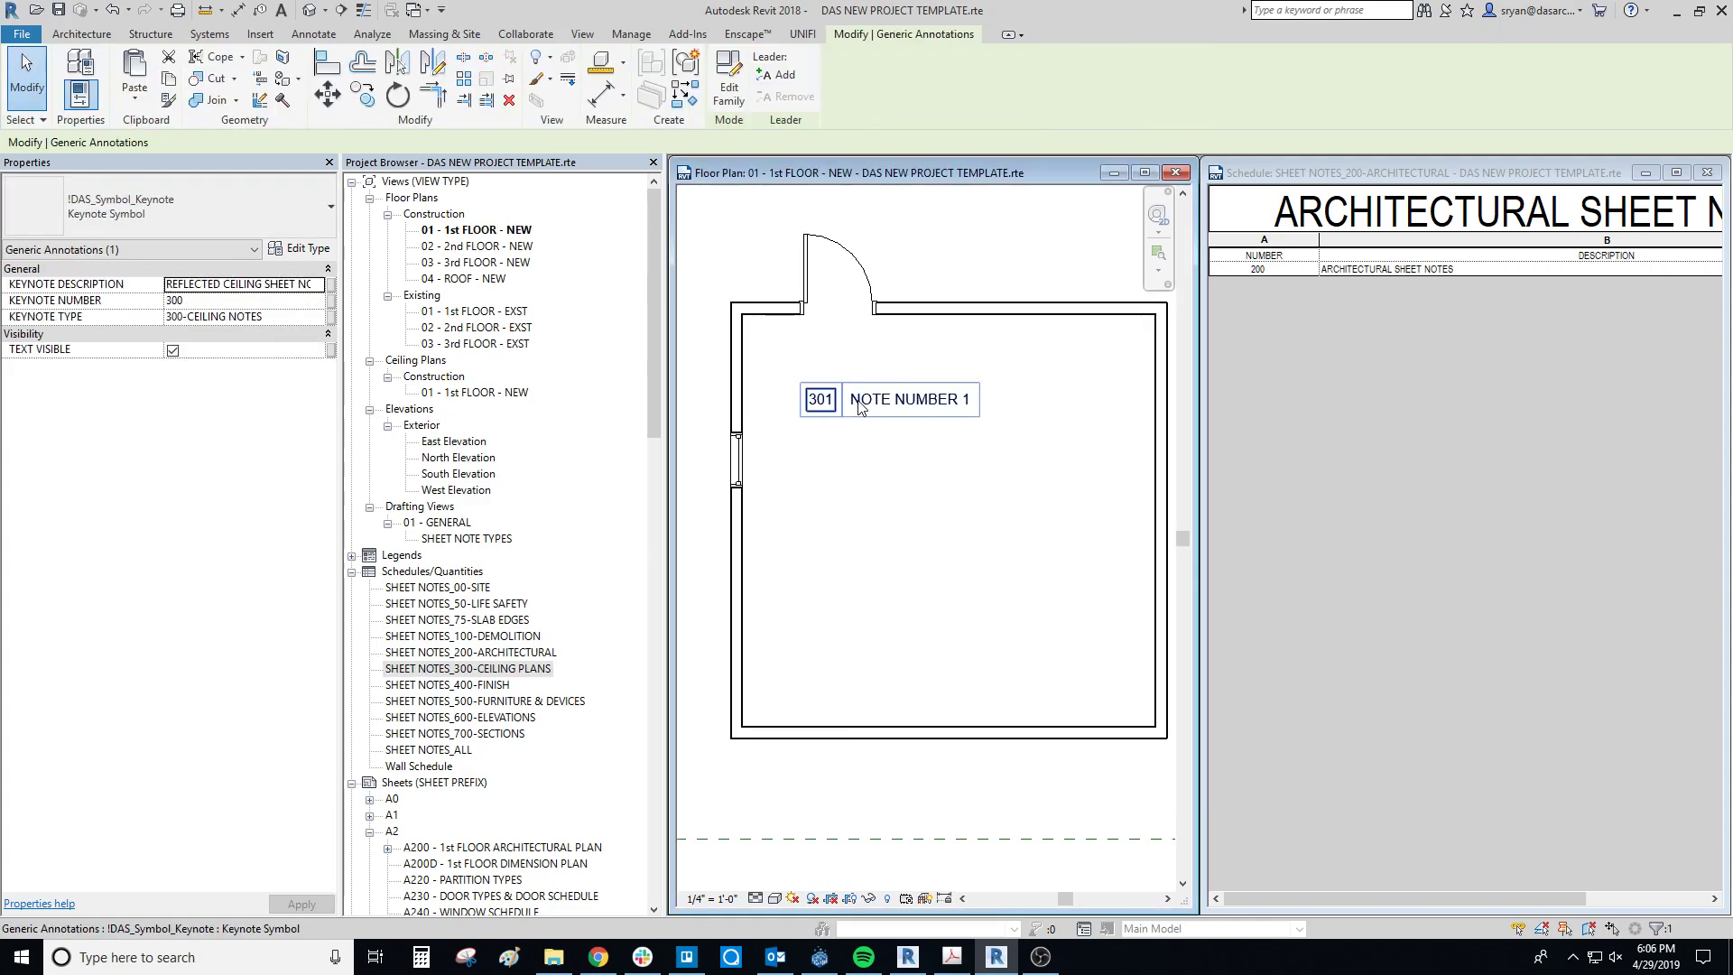
pyautogui.click(476, 651)
pyautogui.doubleClick(442, 749)
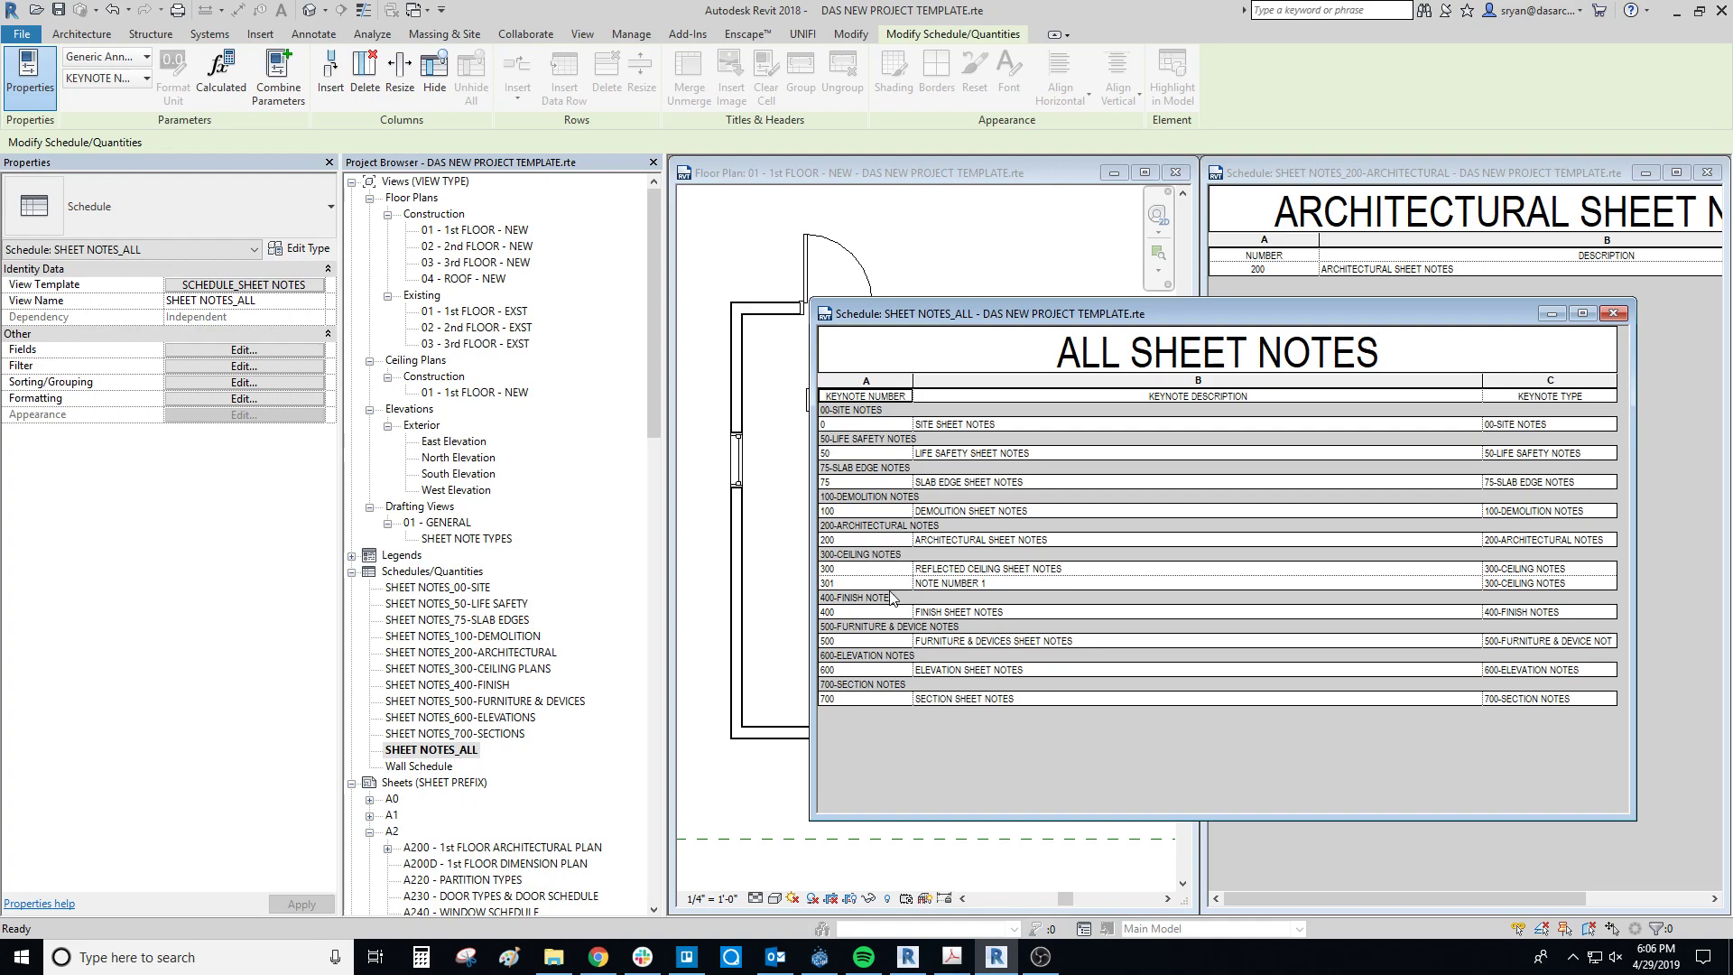
pyautogui.click(1613, 313)
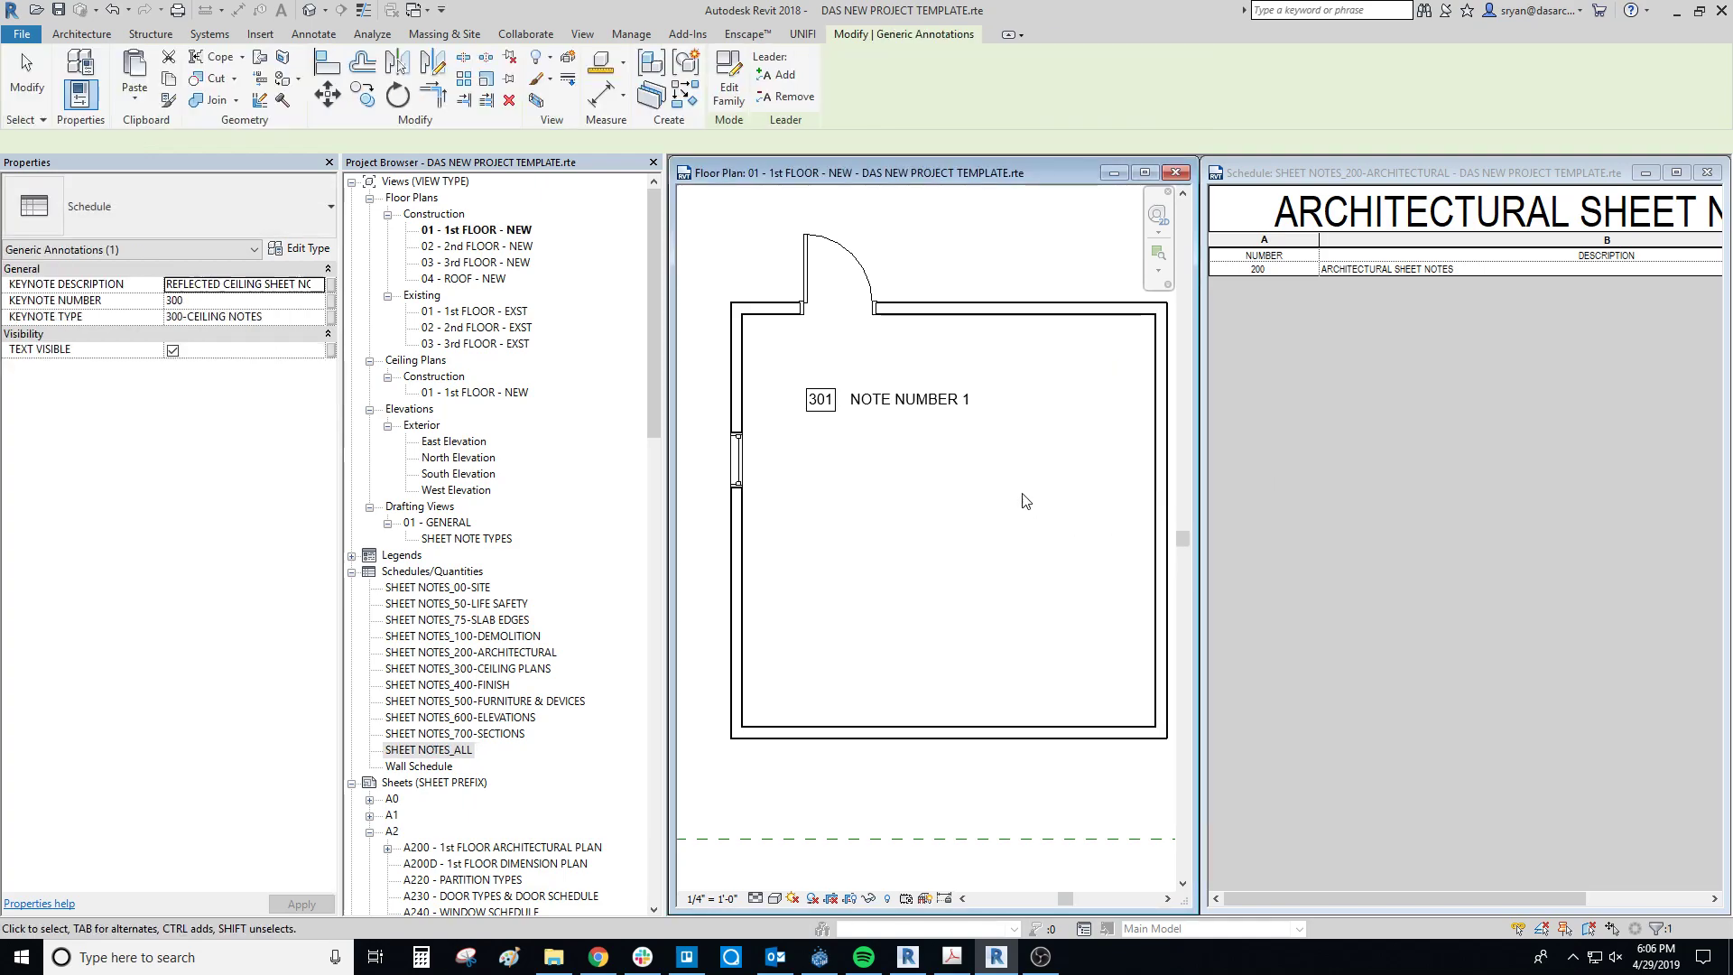
# - Open the SHEET NOTE TYPES drafting view and inspect the properties of its placeholder keynote symbols
pyautogui.click(454, 539)
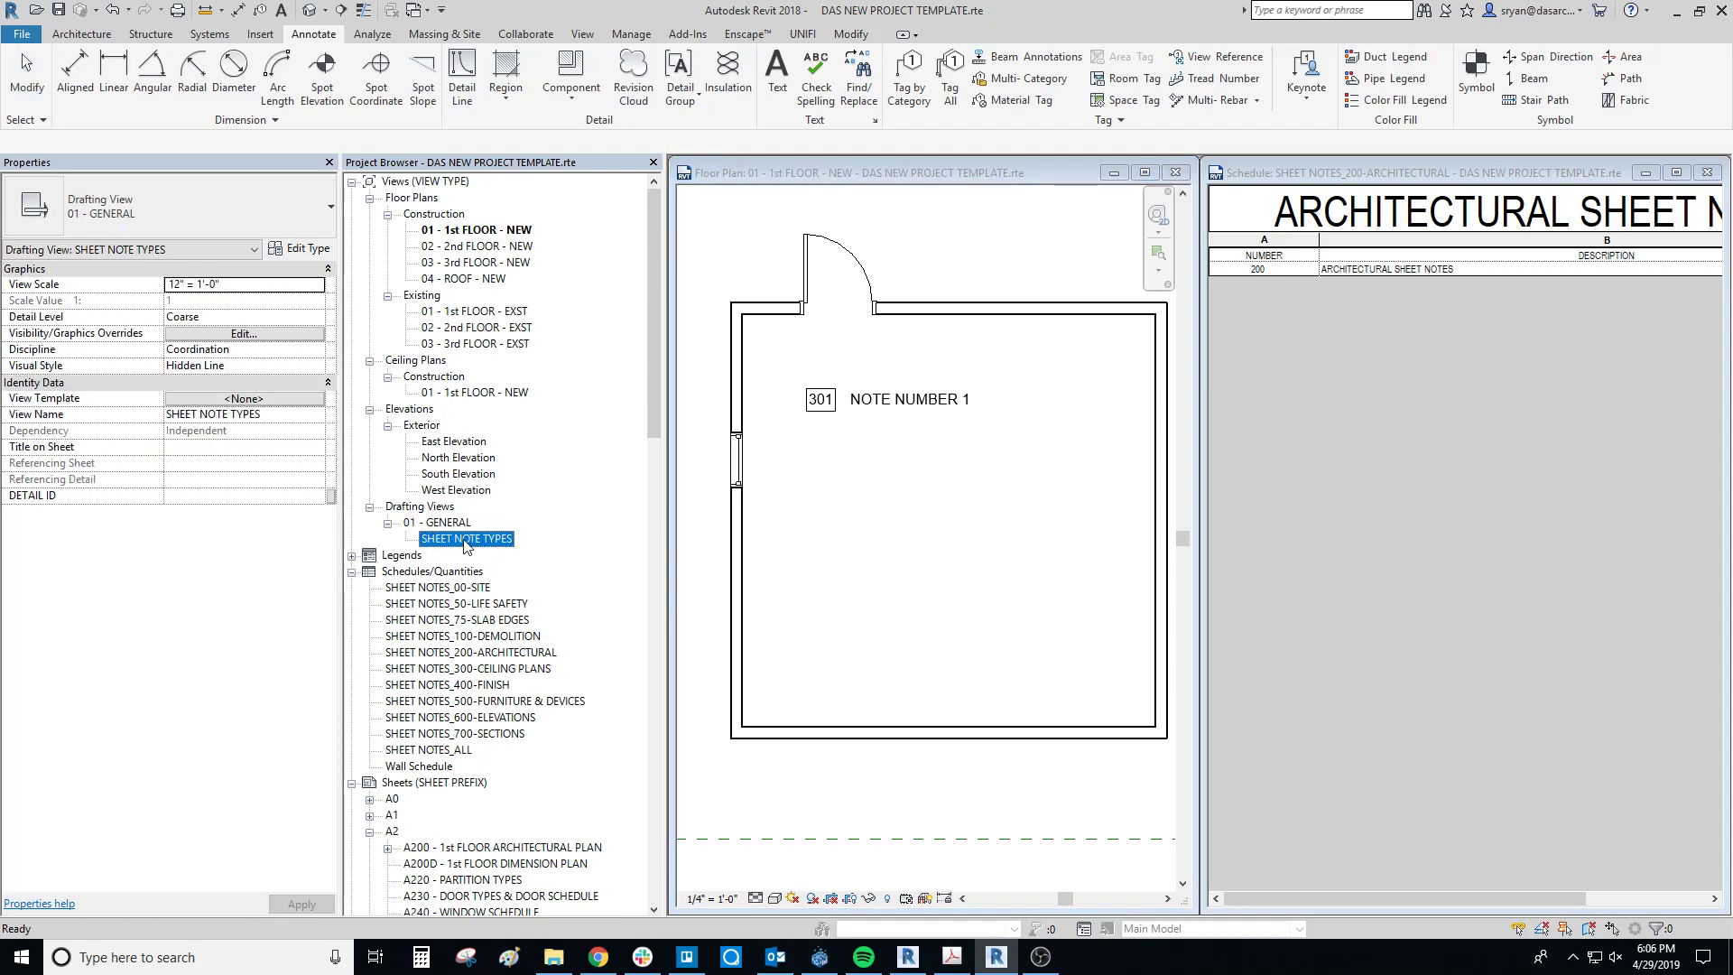
pyautogui.doubleClick(448, 540)
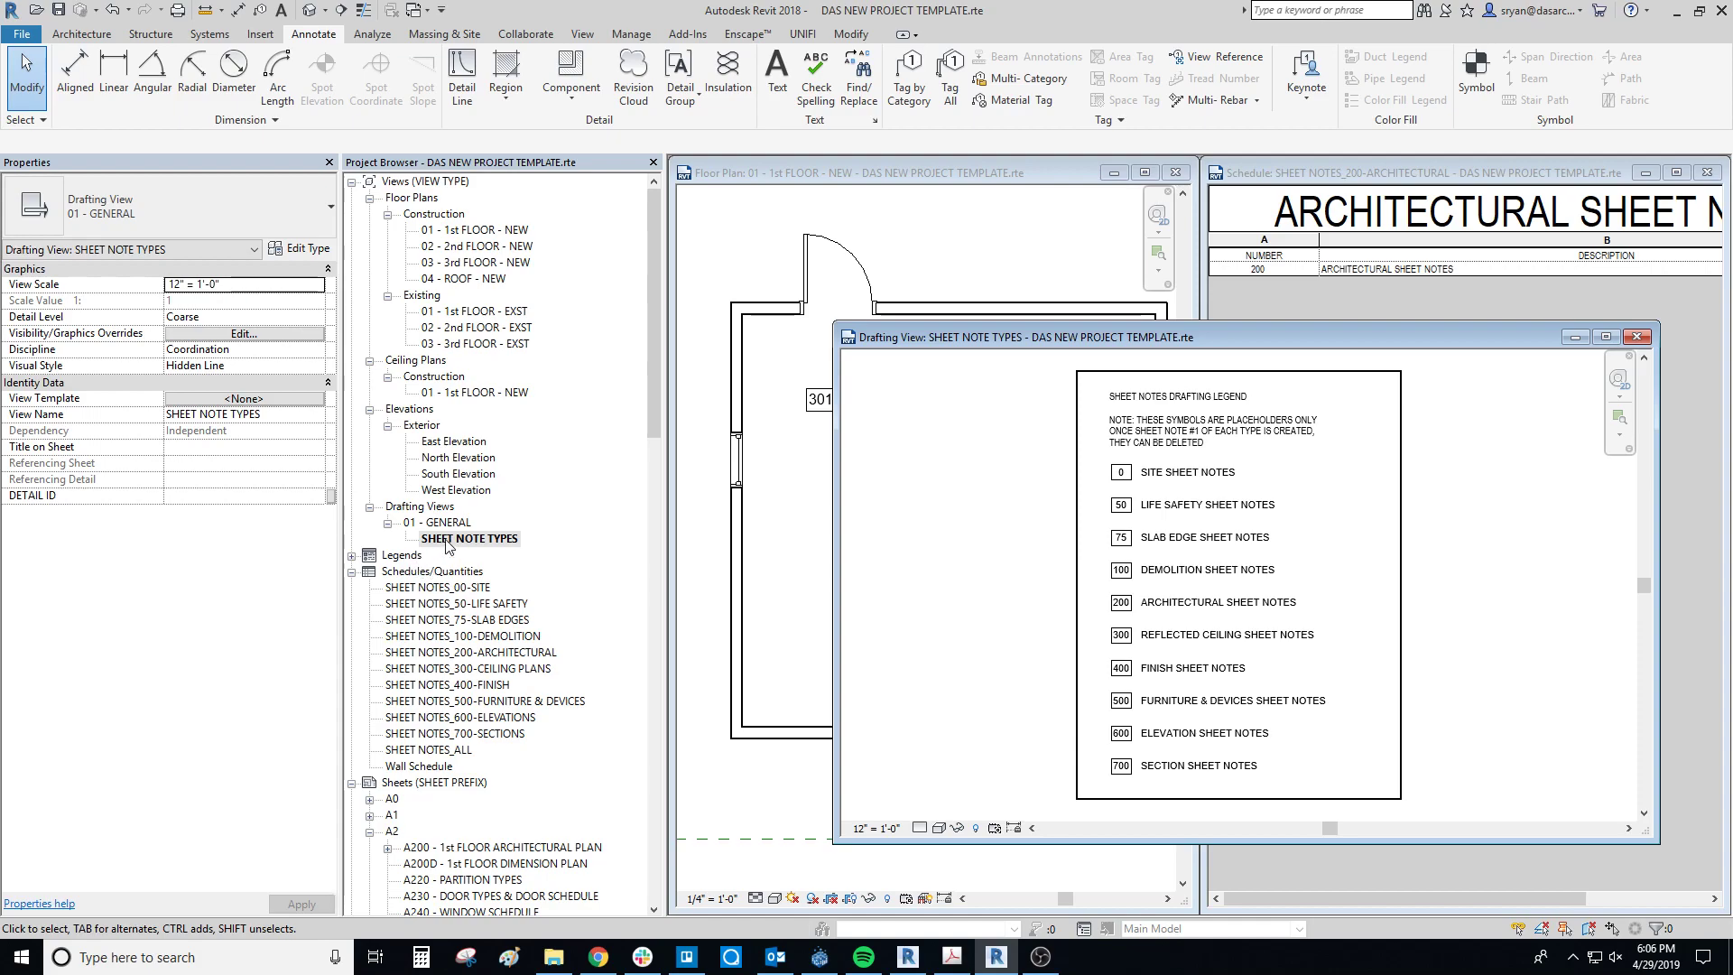
pyautogui.moveTo(1173, 574); pyautogui.dragTo(1111, 599, button='middle')
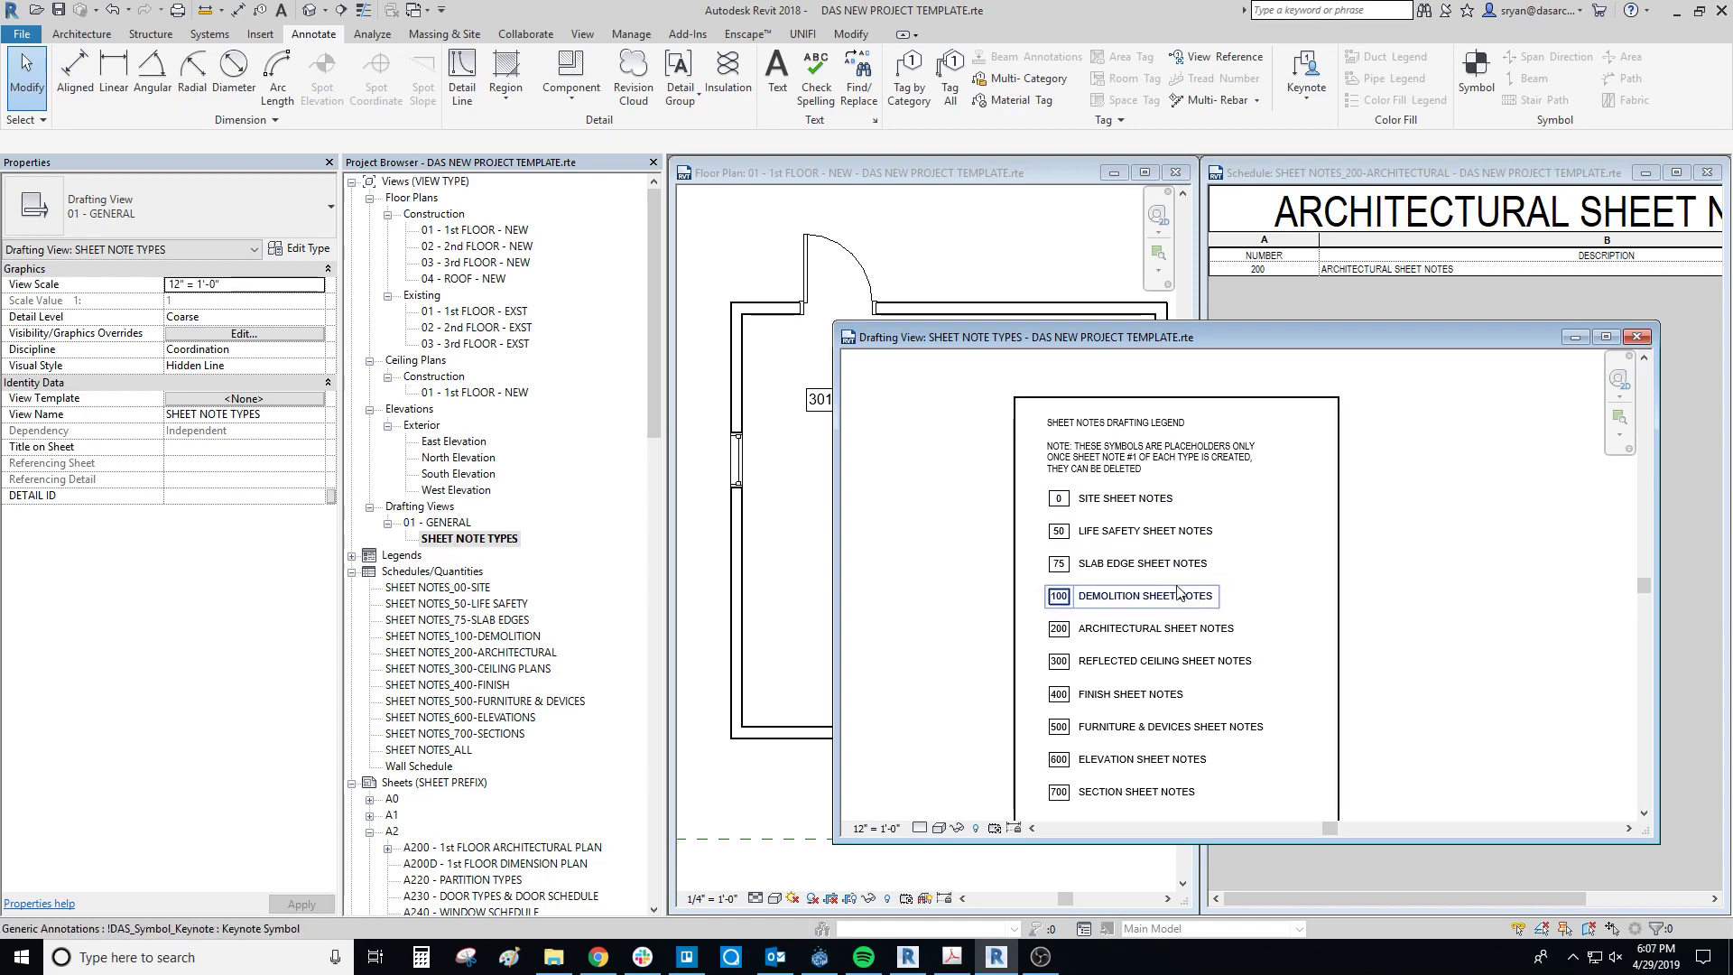
pyautogui.click(1110, 501)
pyautogui.click(1102, 537)
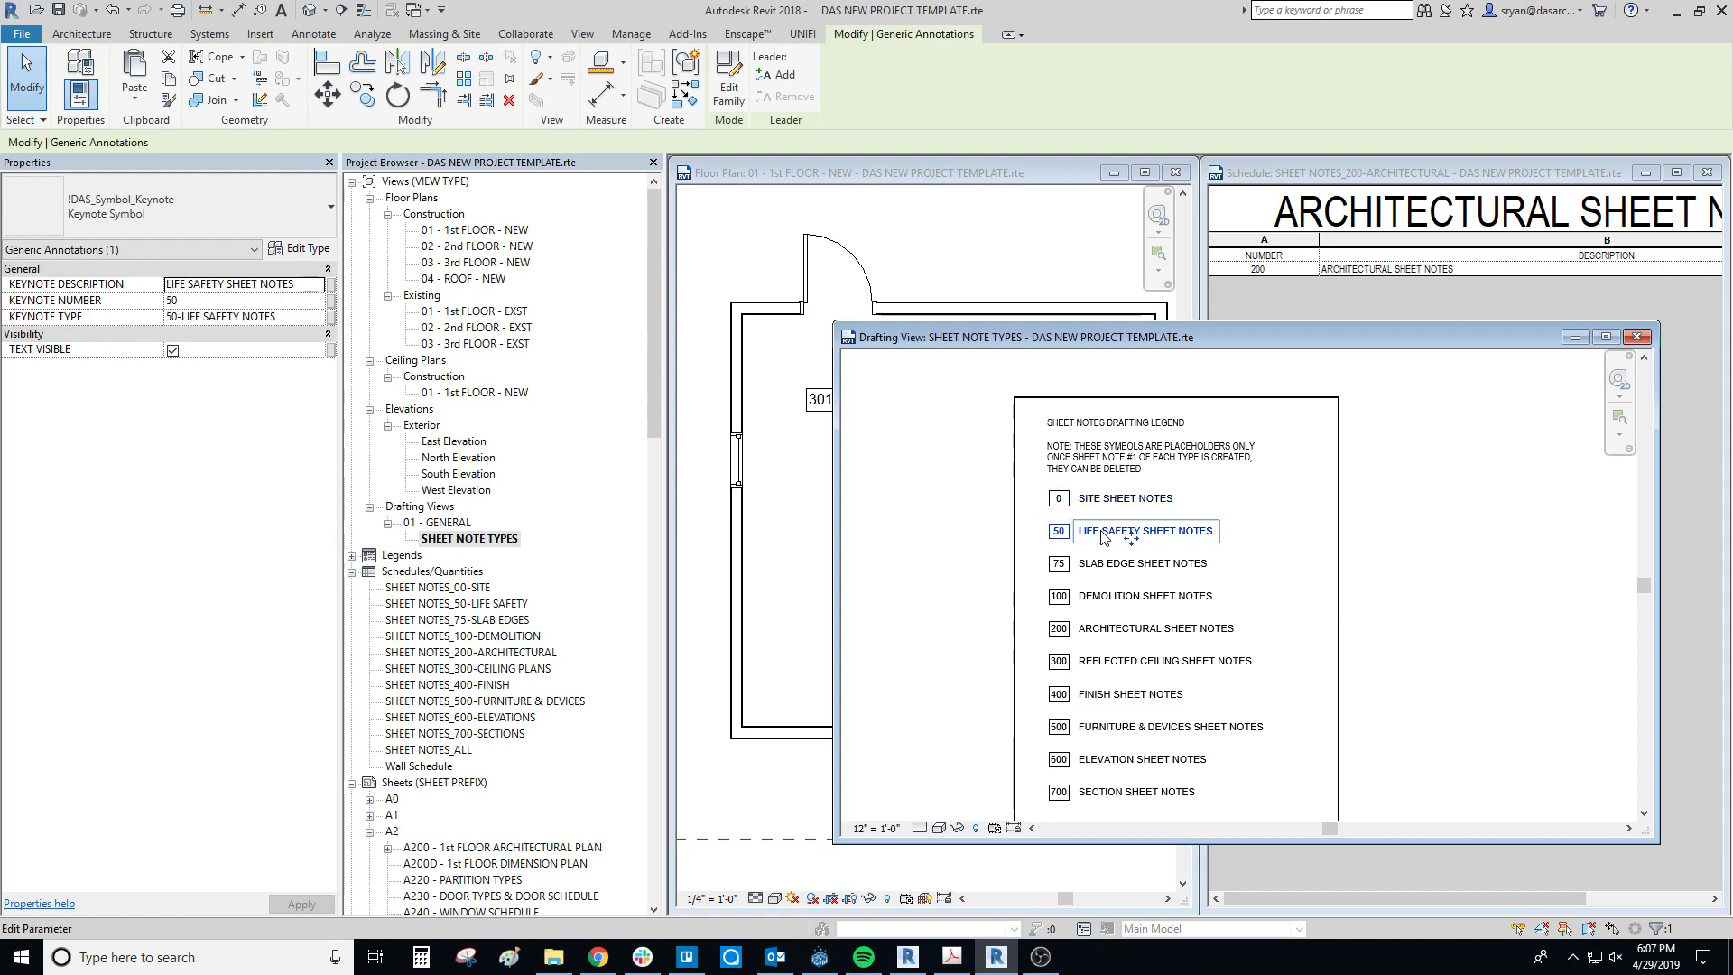
pyautogui.click(1128, 565)
pyautogui.moveTo(1067, 338); pyautogui.dragTo(1166, 261)
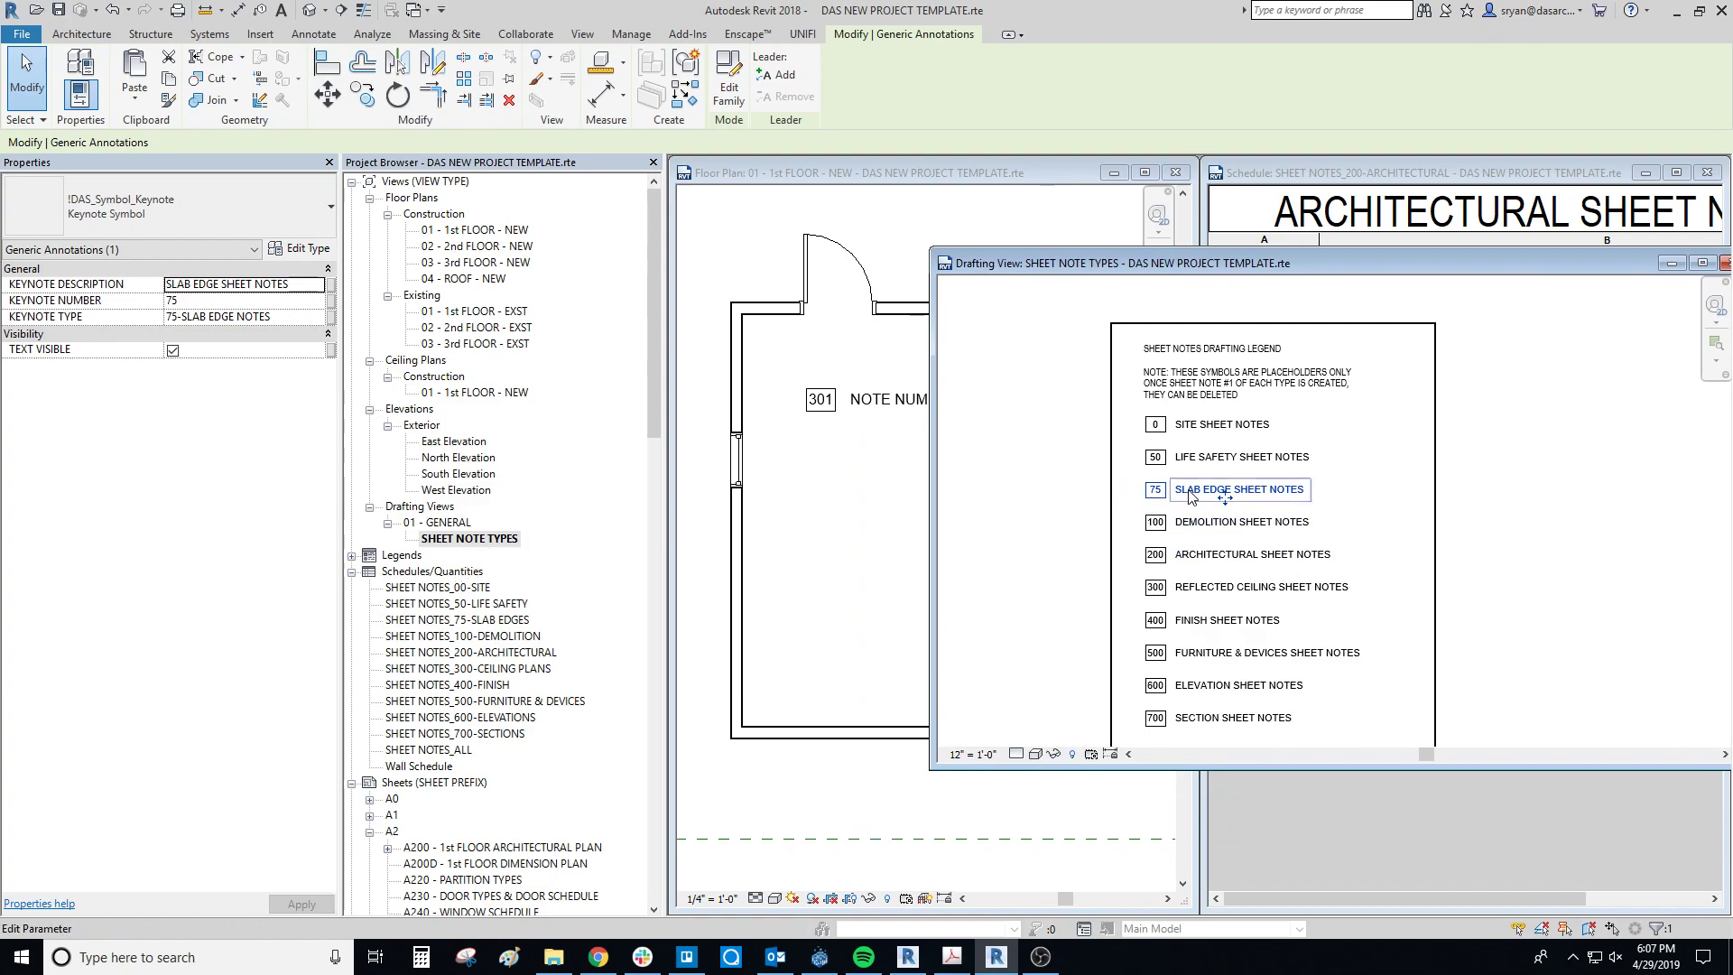
# - Delete the 300 REFLECTED CEILING SHEET NOTES placeholder symbol from the drafting legend
pyautogui.click(1162, 591)
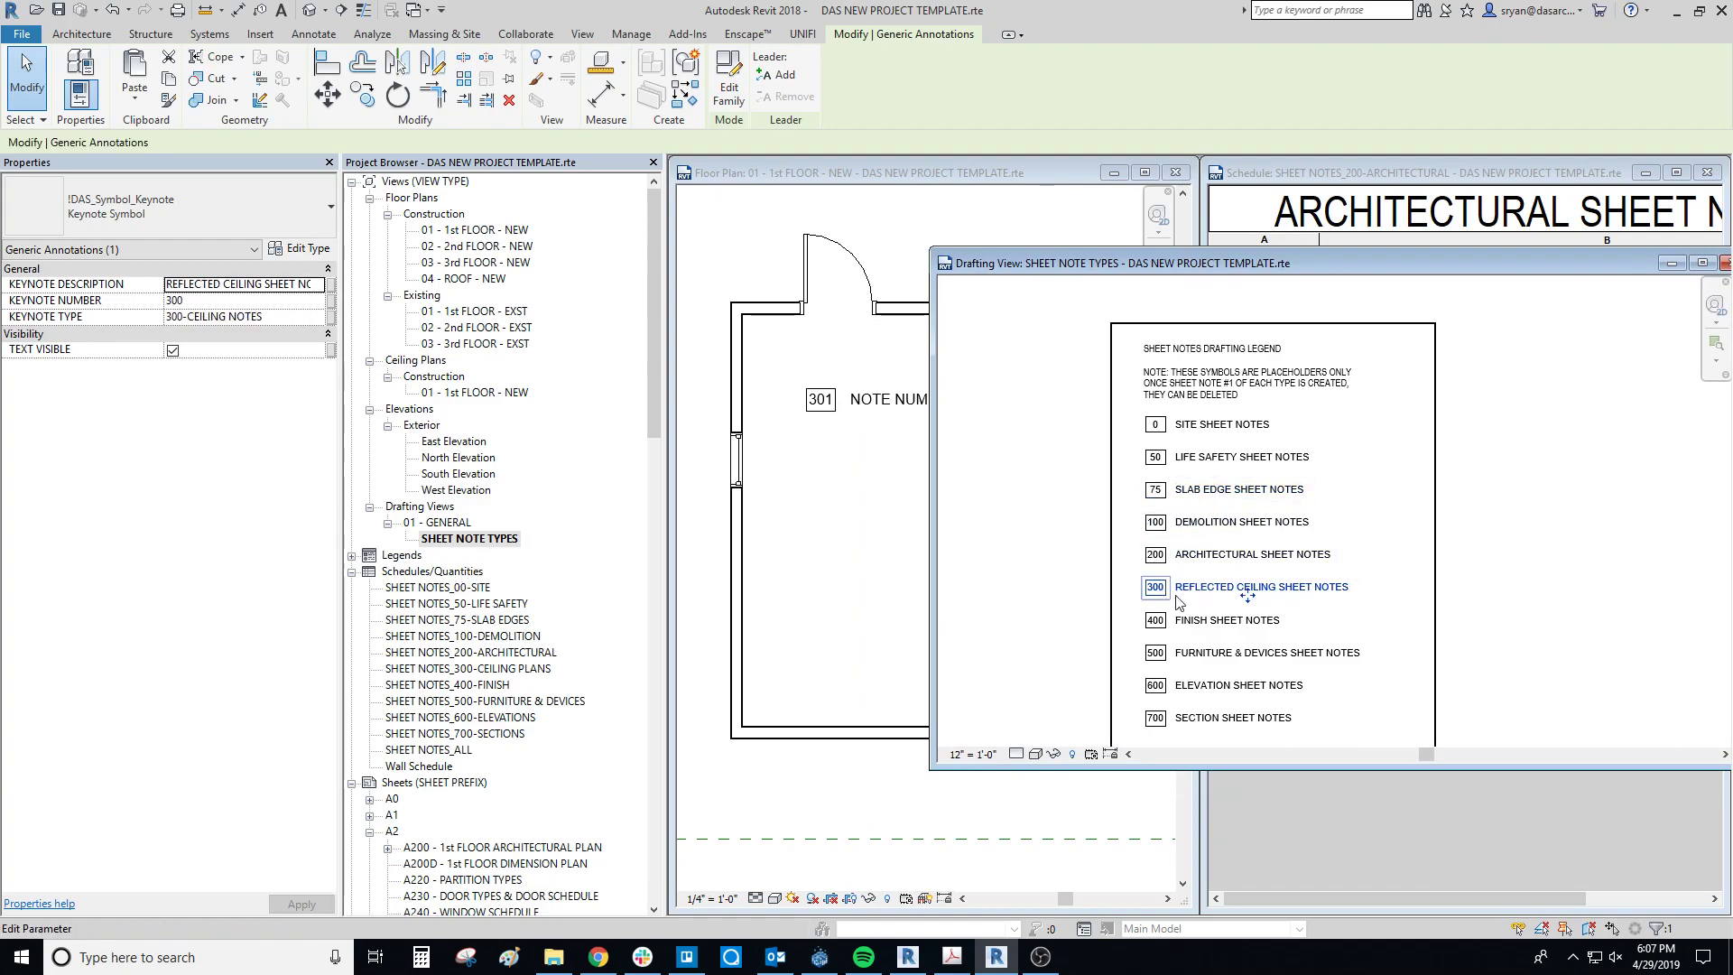
pyautogui.scroll(1, 1250, 593)
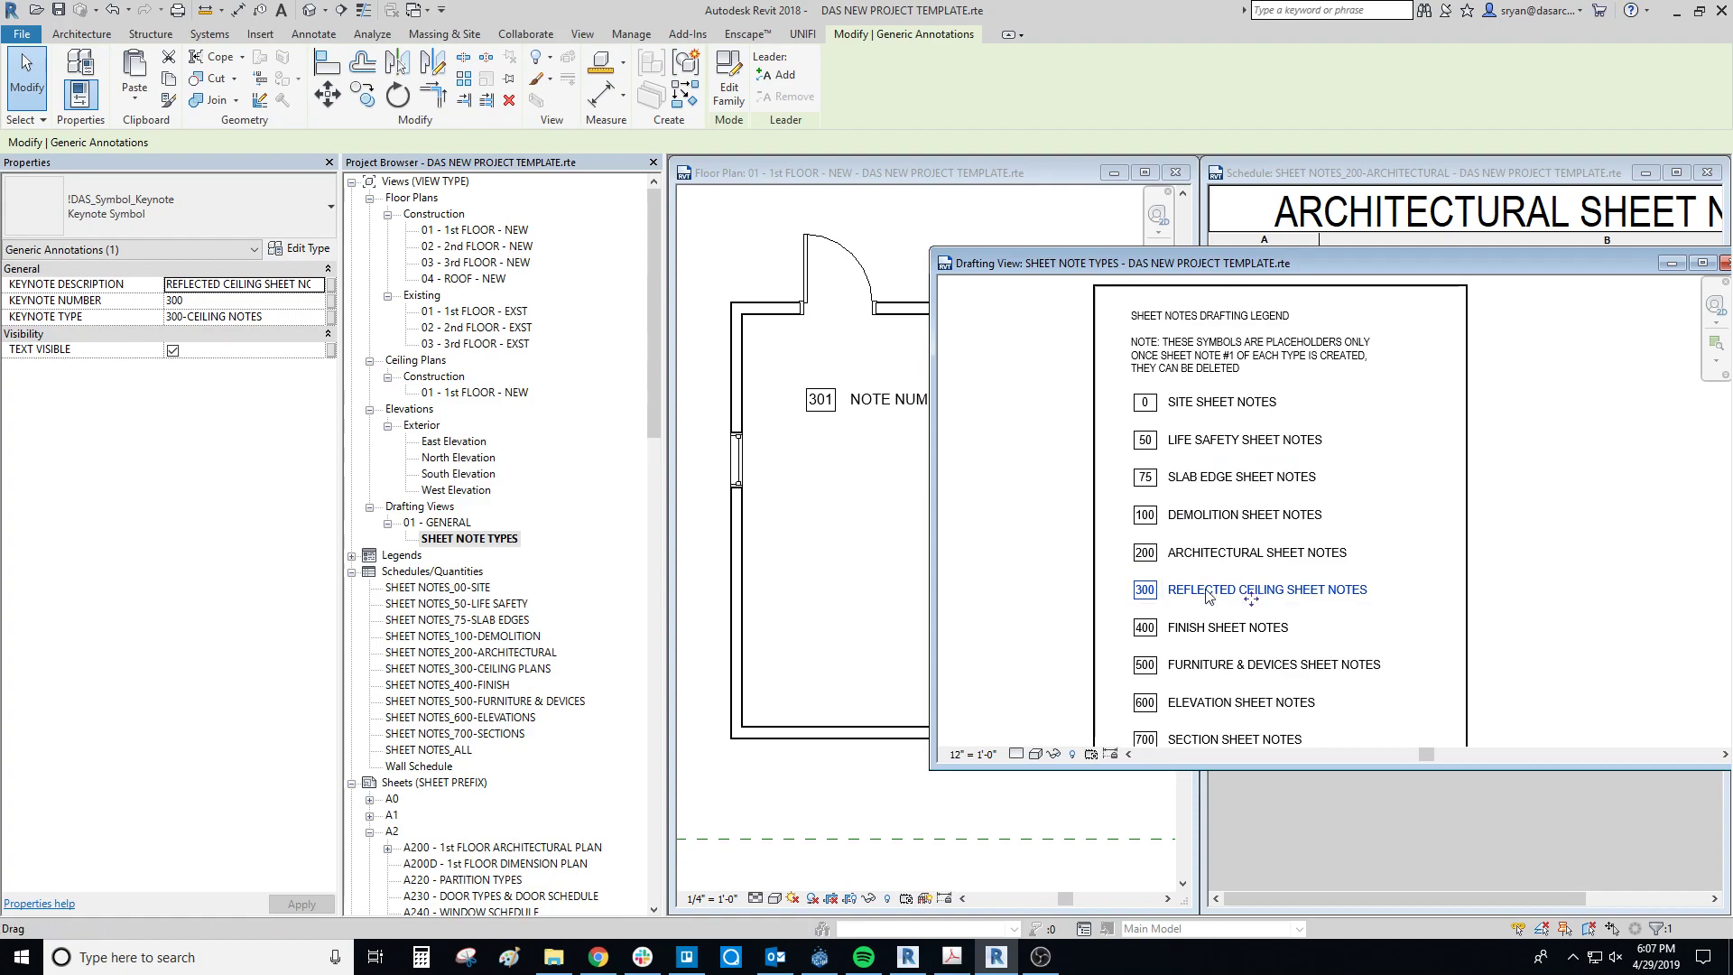
pyautogui.press('Delete')
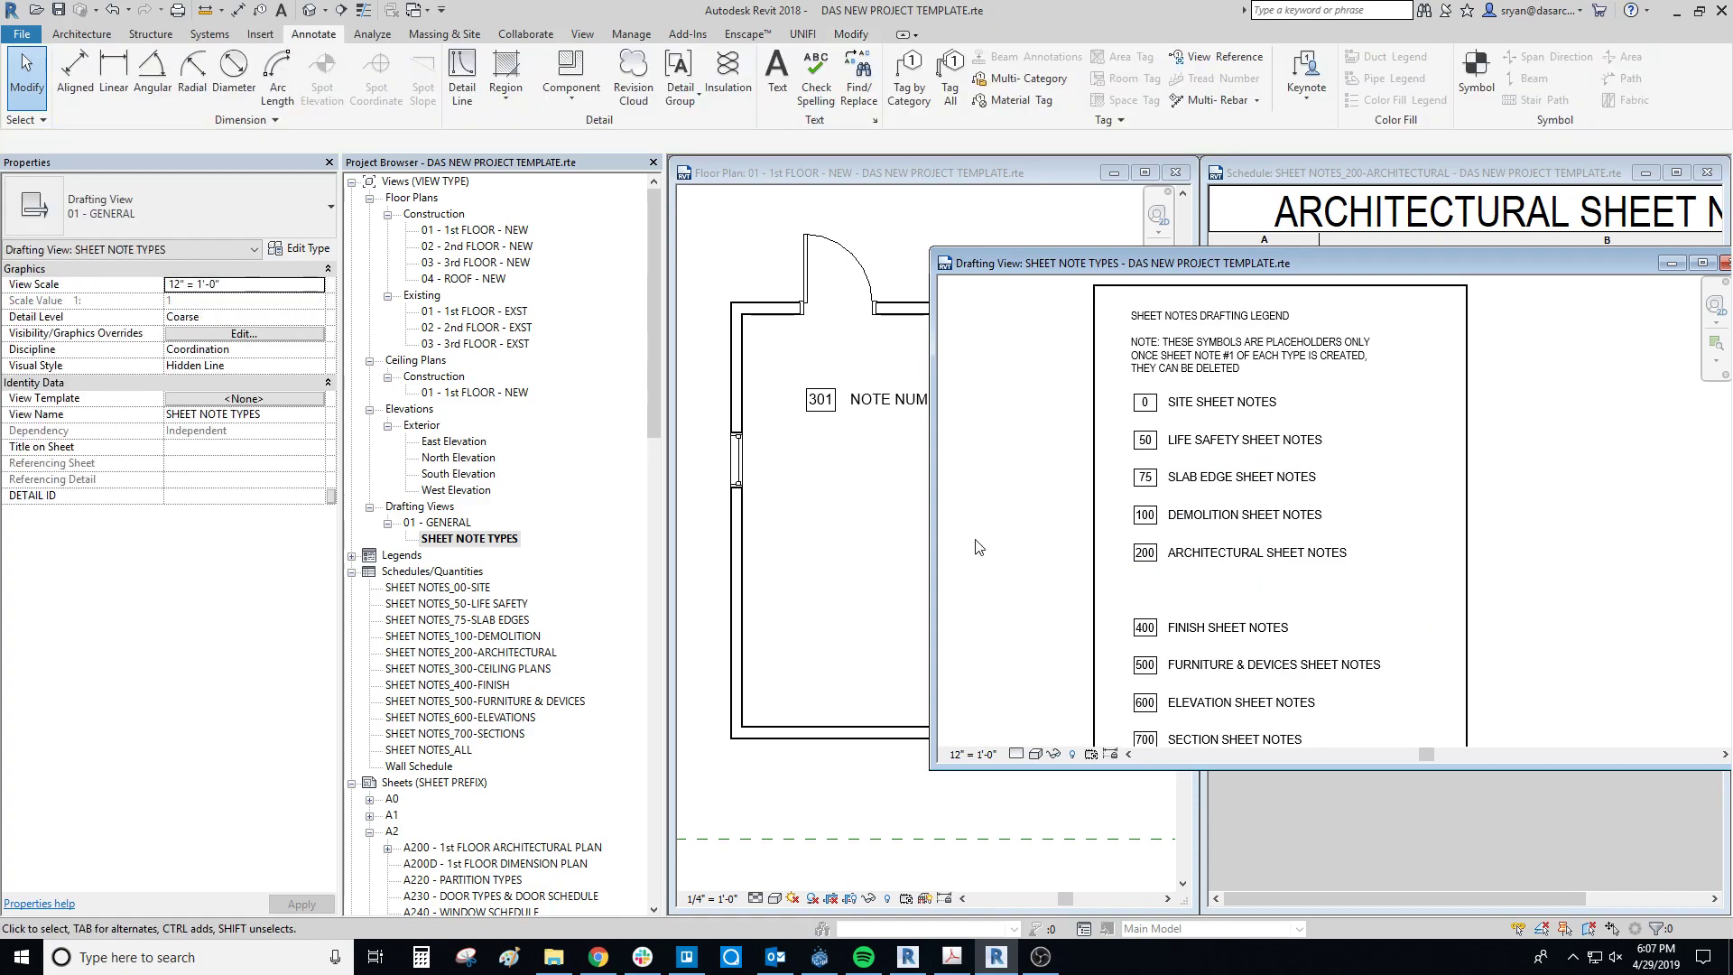
# - Check the remaining entries in the SHEET NOTES_300-CEILING PLANS schedule and close it
pyautogui.click(861, 510)
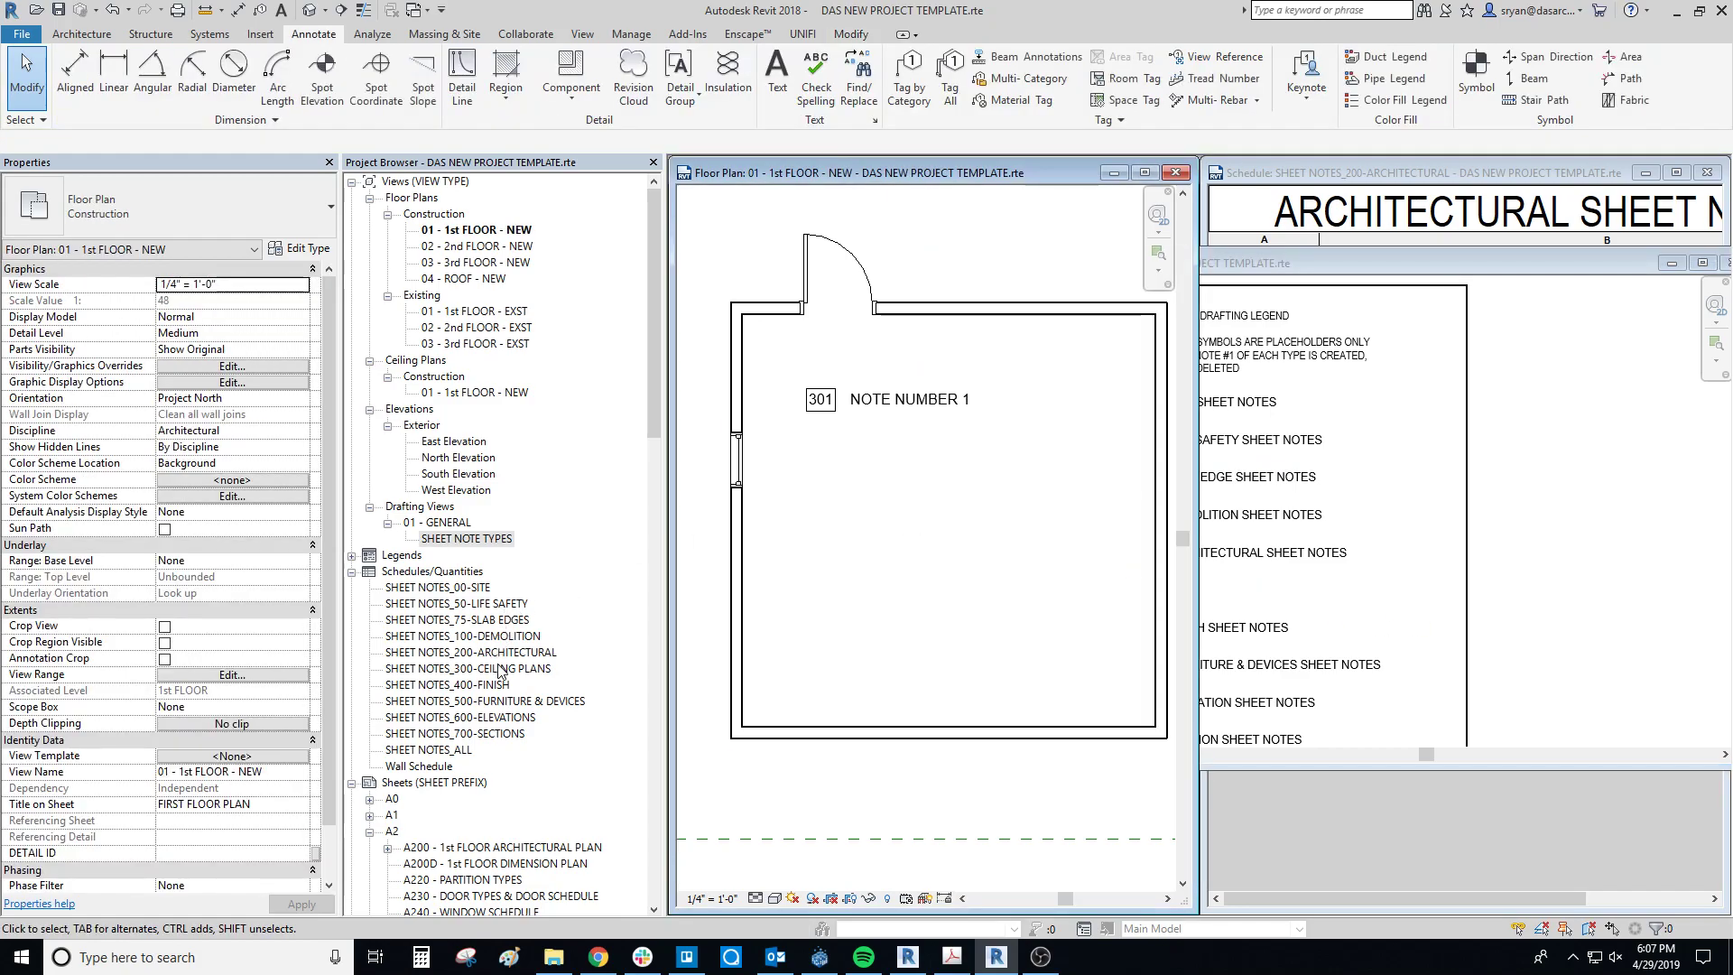
pyautogui.doubleClick(499, 668)
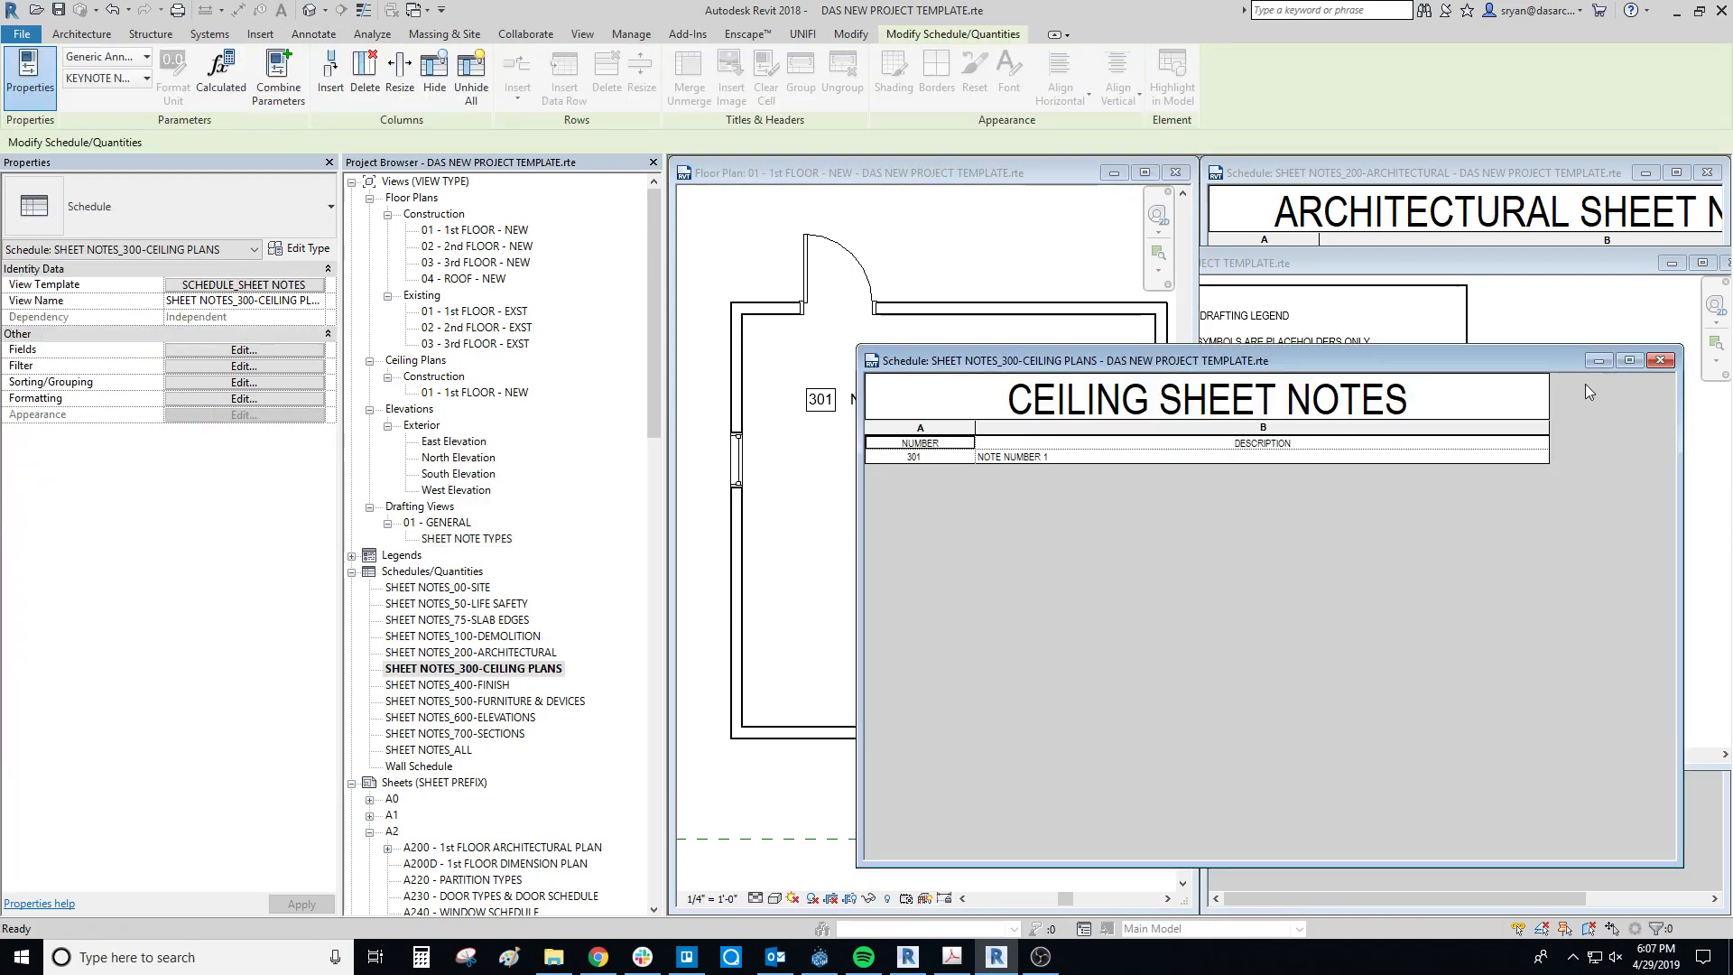
pyautogui.click(1661, 361)
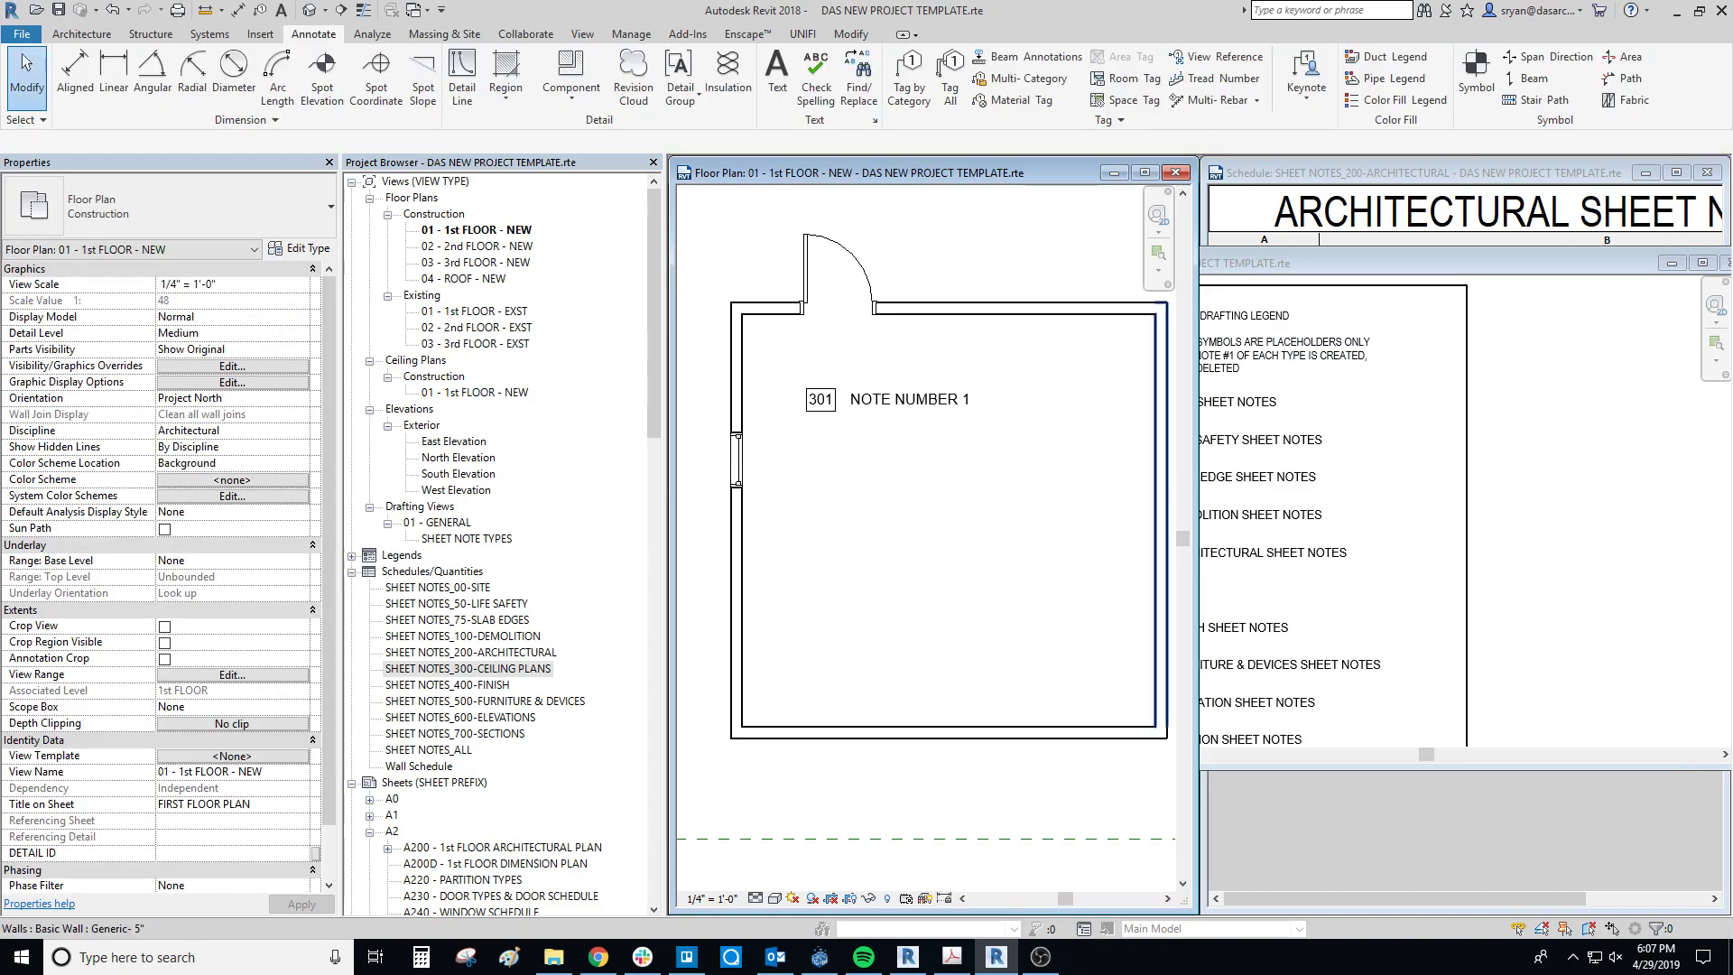
# - Open sheet A300 - 1st FLOOR REFLECTED CEILING PLAN and place the SHEET NOTES_300-CEILING PLANS schedule in its upper-right area
pyautogui.scroll(-4, 392, 804)
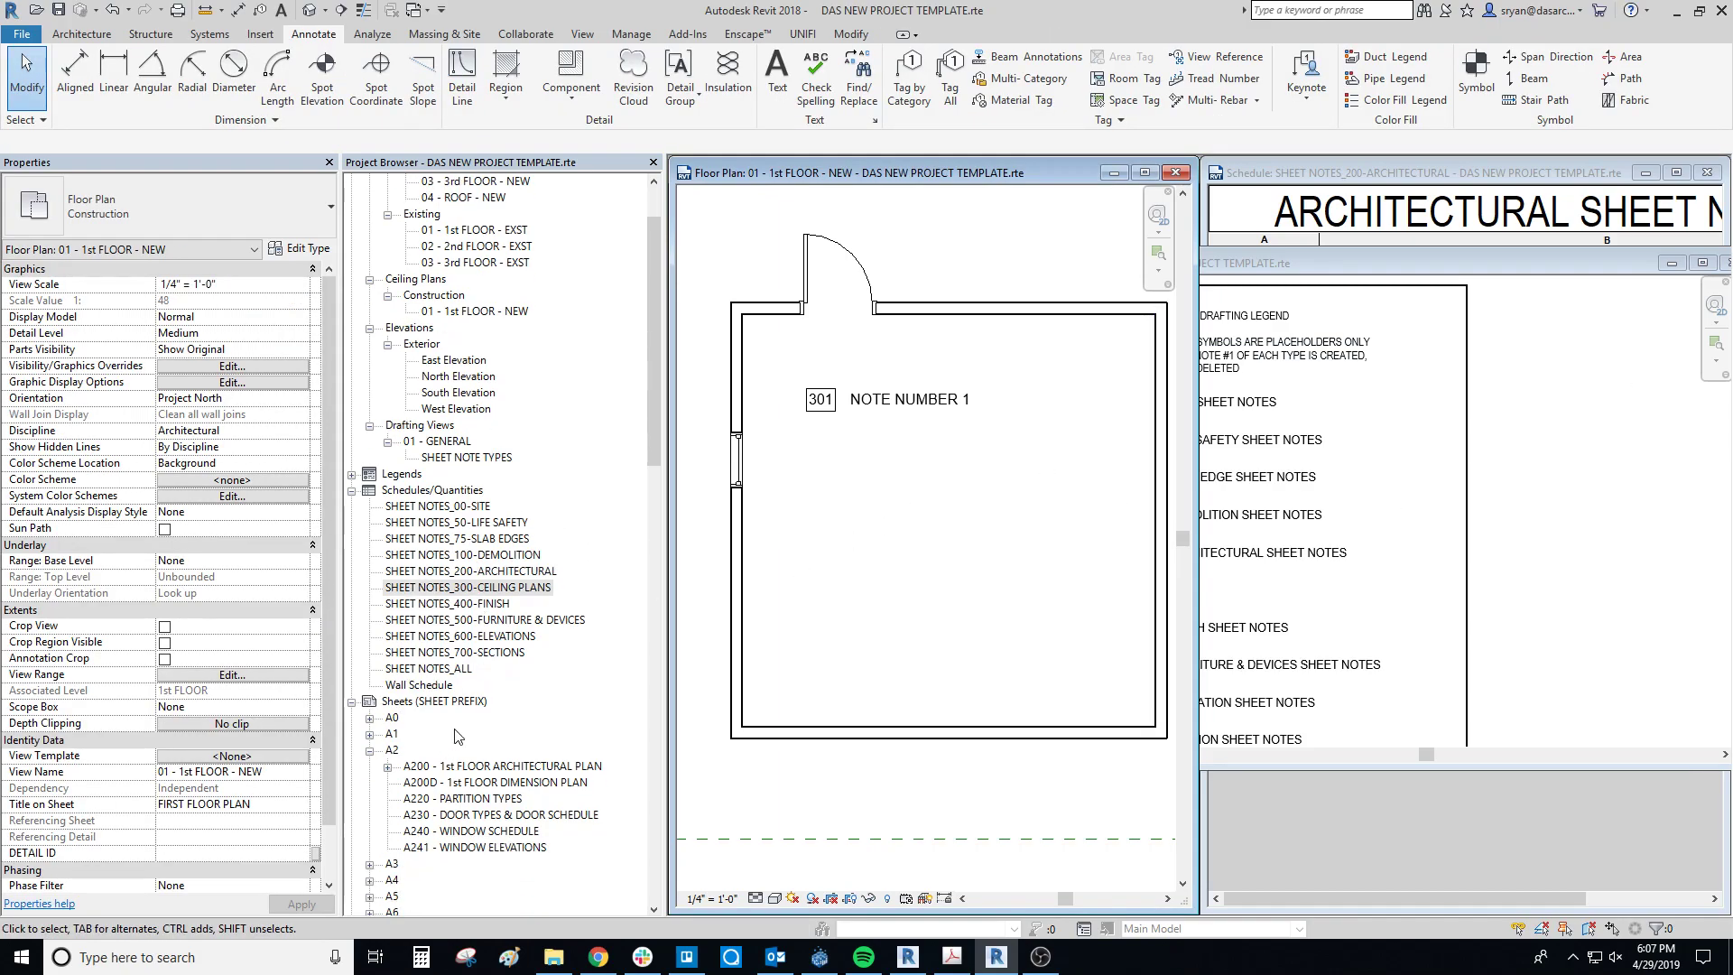
pyautogui.click(369, 766)
pyautogui.doubleClick(451, 782)
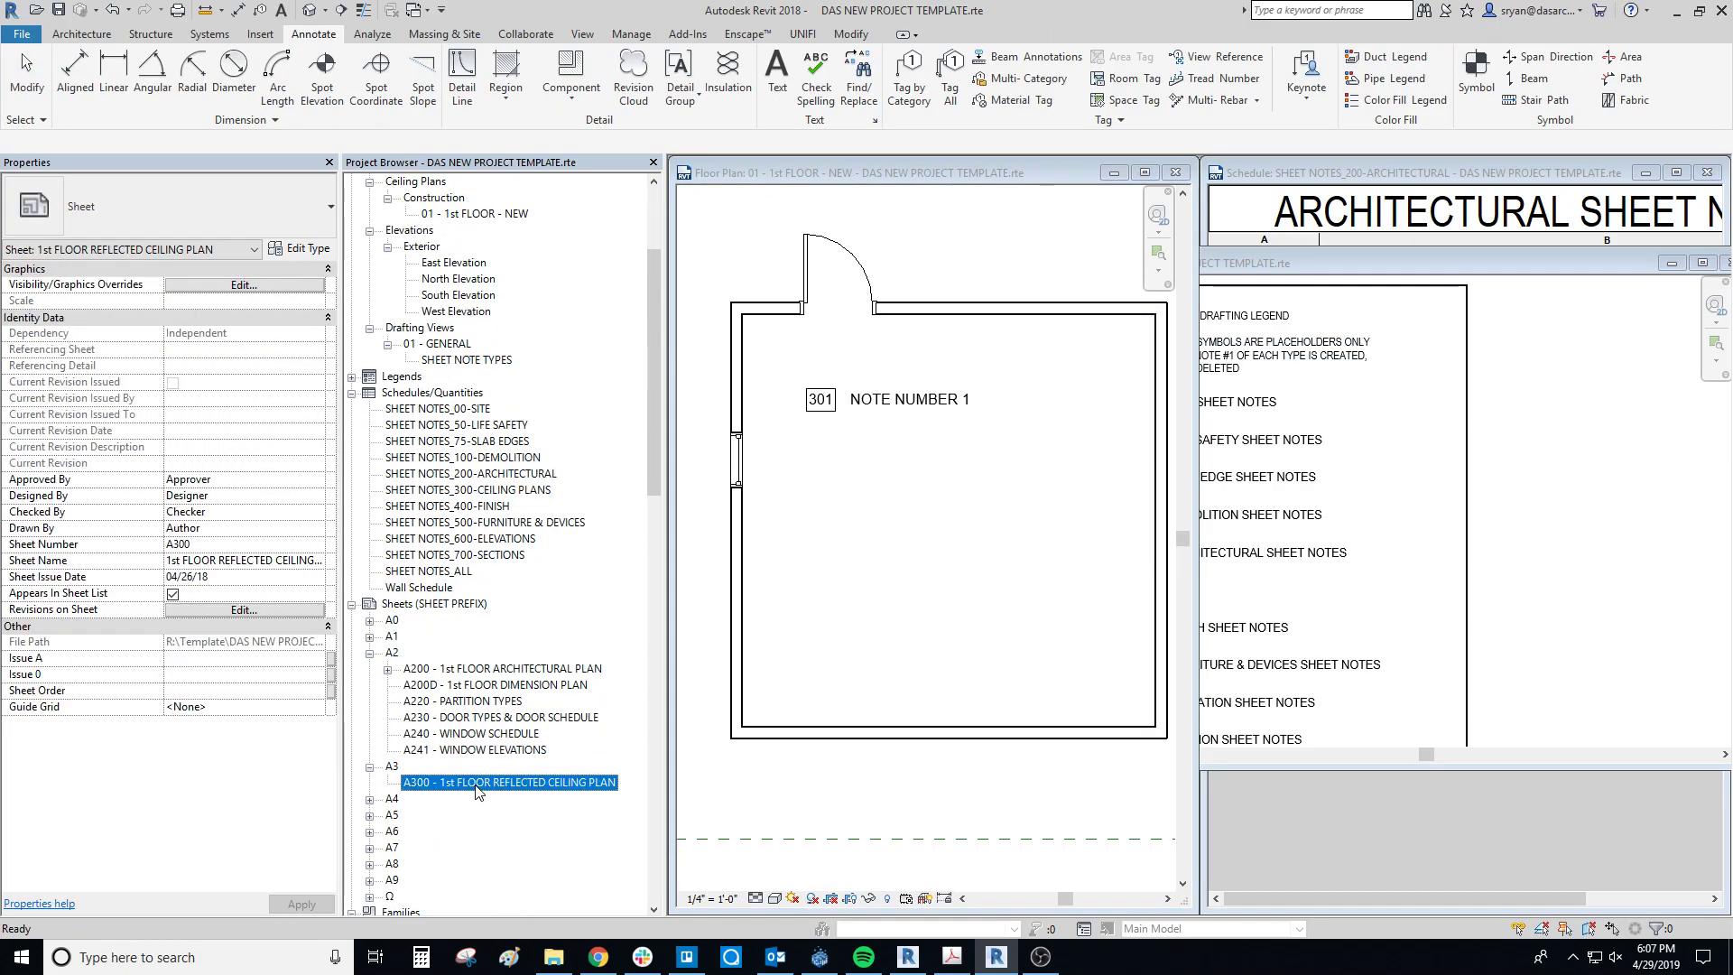
pyautogui.click(474, 489)
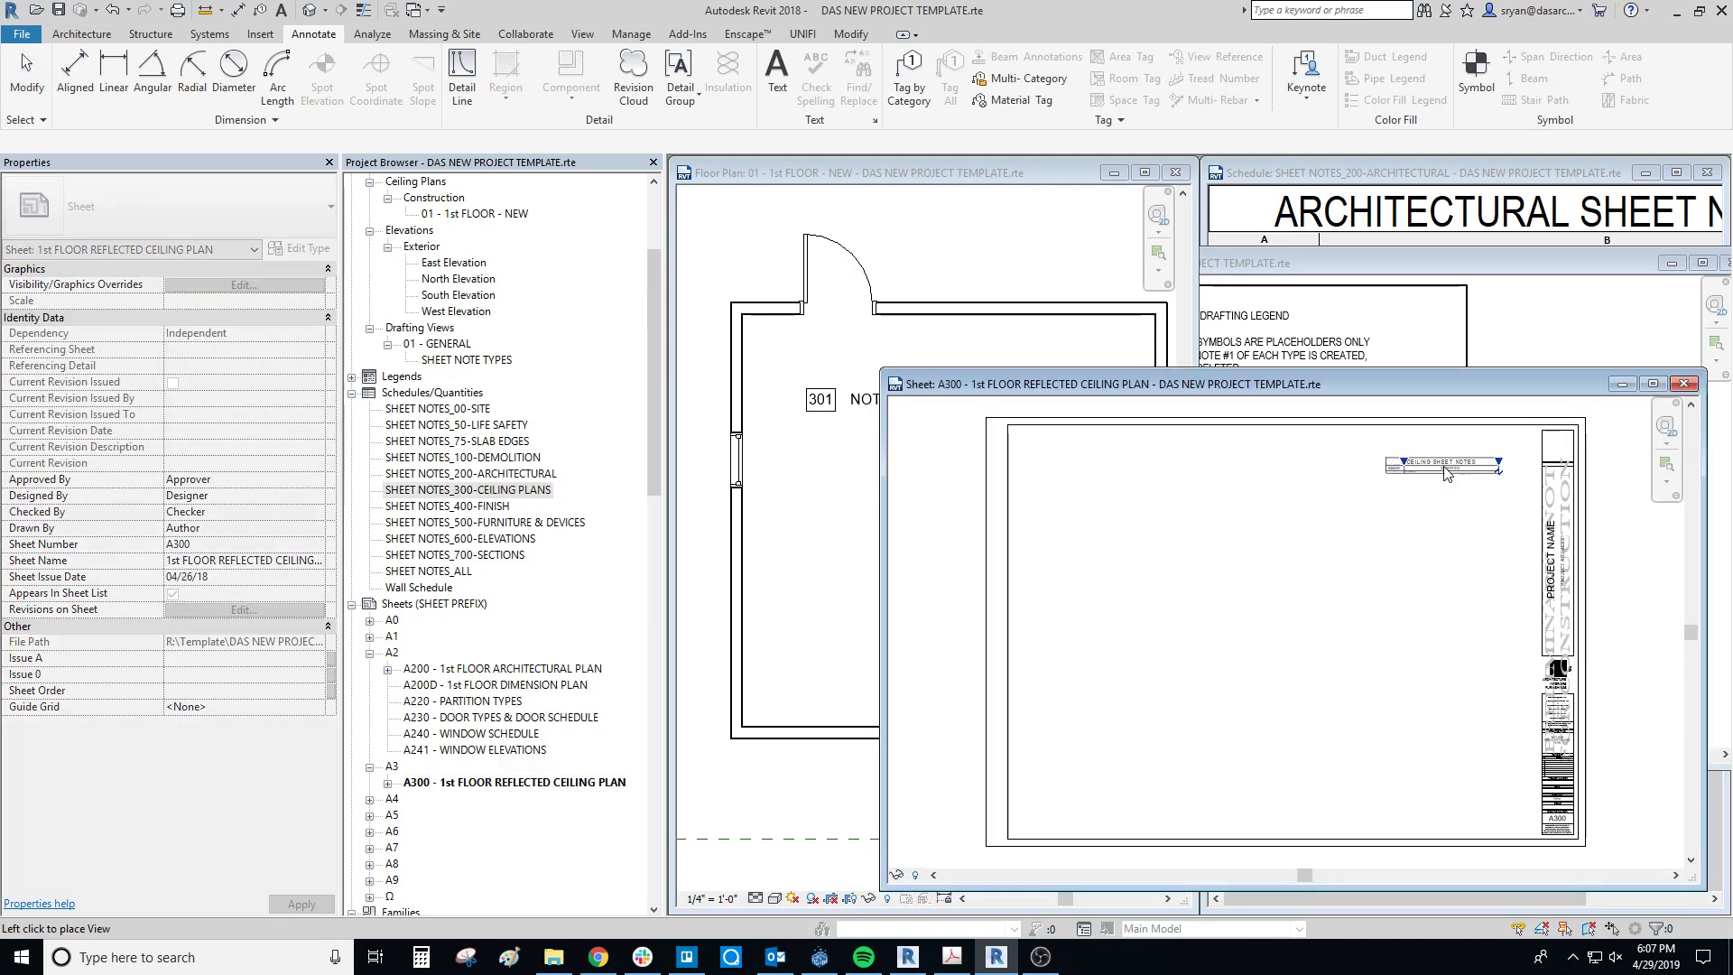
pyautogui.click(1397, 501)
pyautogui.scroll(5, 1423, 585)
pyautogui.click(1349, 597)
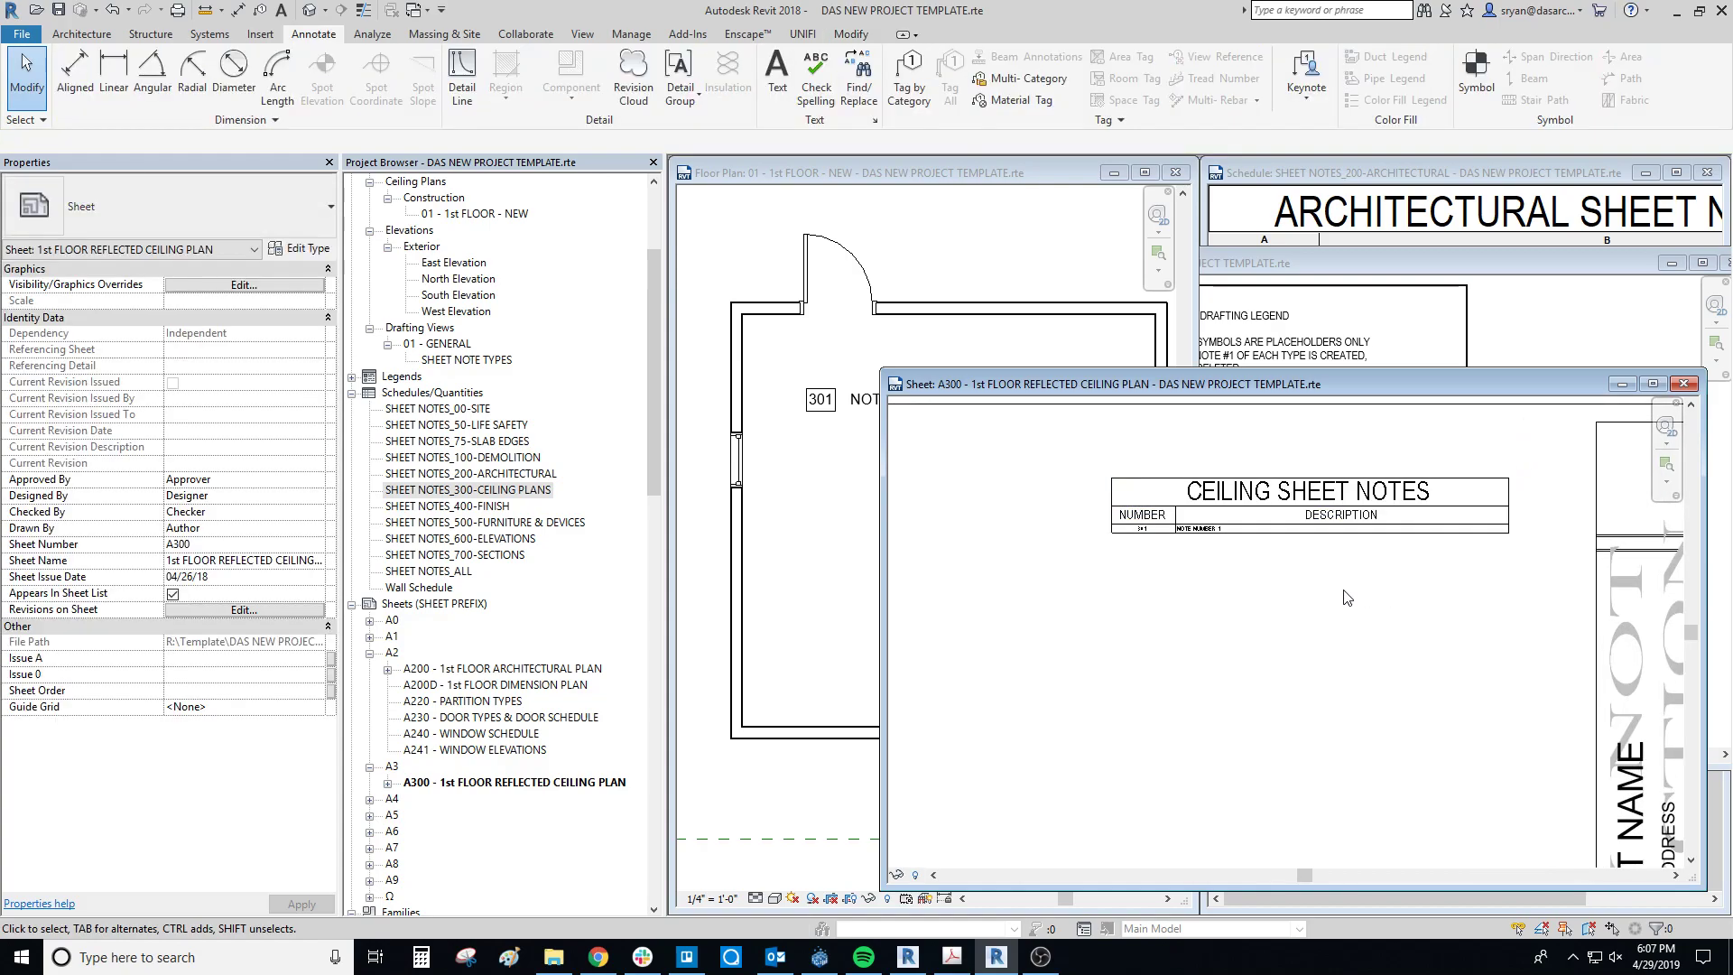
pyautogui.scroll(2, 1197, 616)
pyautogui.moveTo(1197, 616)
pyautogui.mouseDown(button='middle')
pyautogui.moveTo(1171, 606)
pyautogui.moveTo(1186, 602)
pyautogui.mouseUp(button='middle')
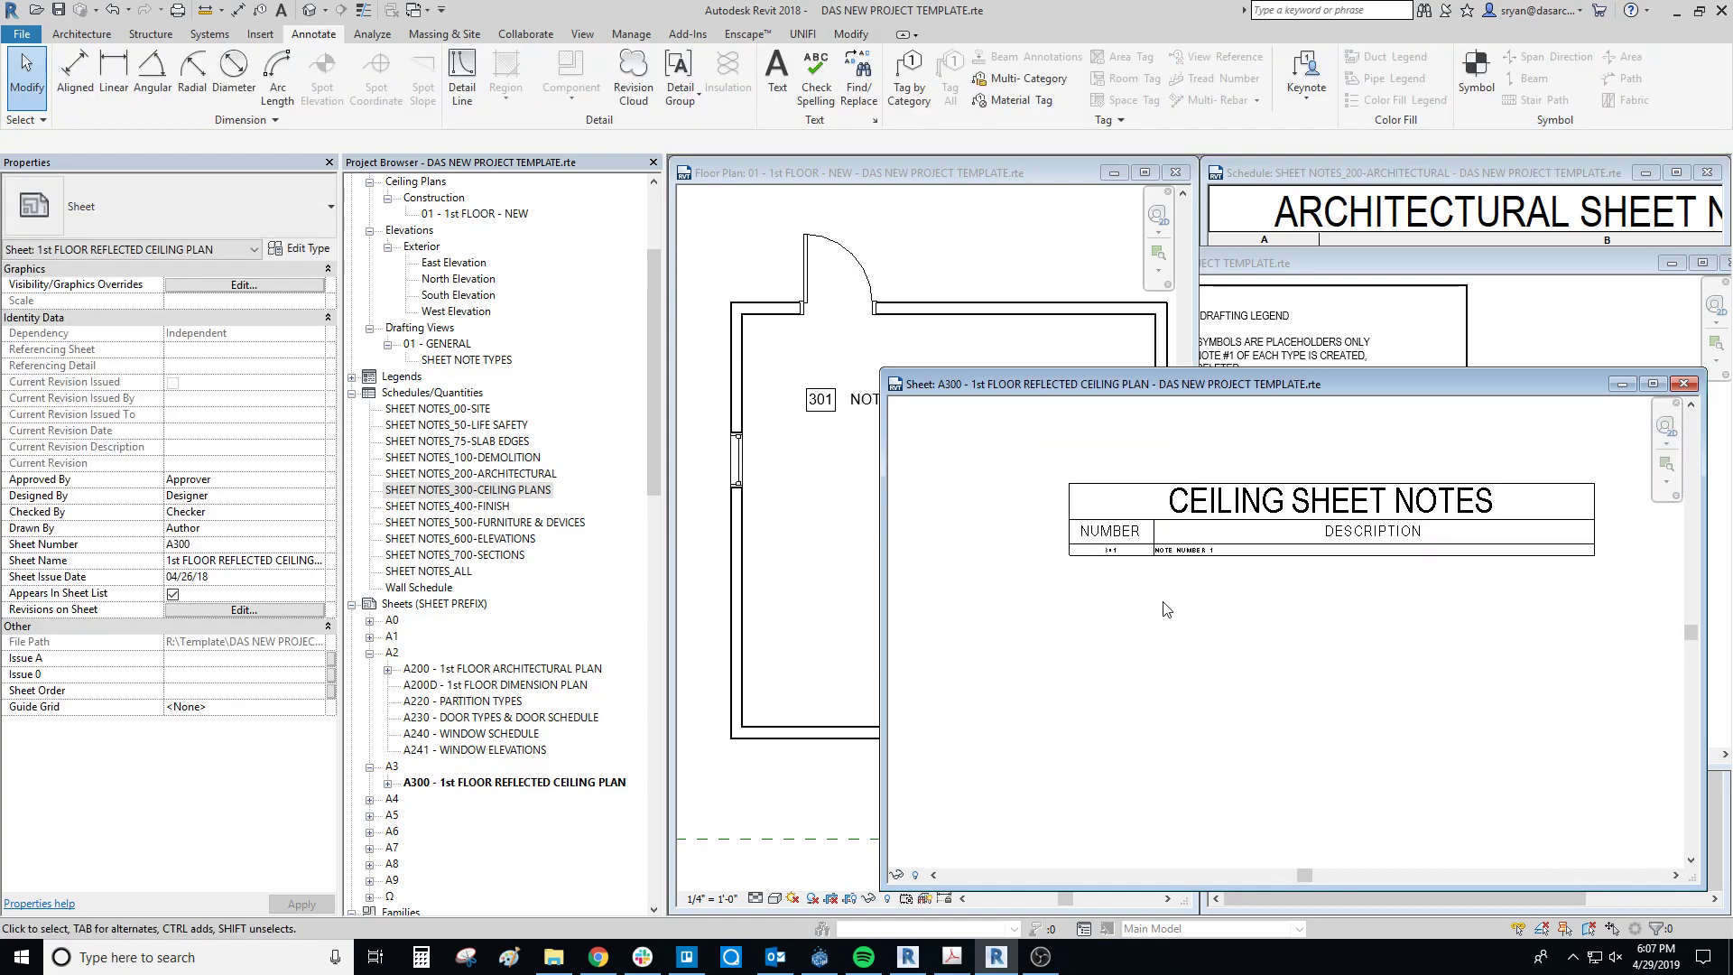
pyautogui.click(1308, 511)
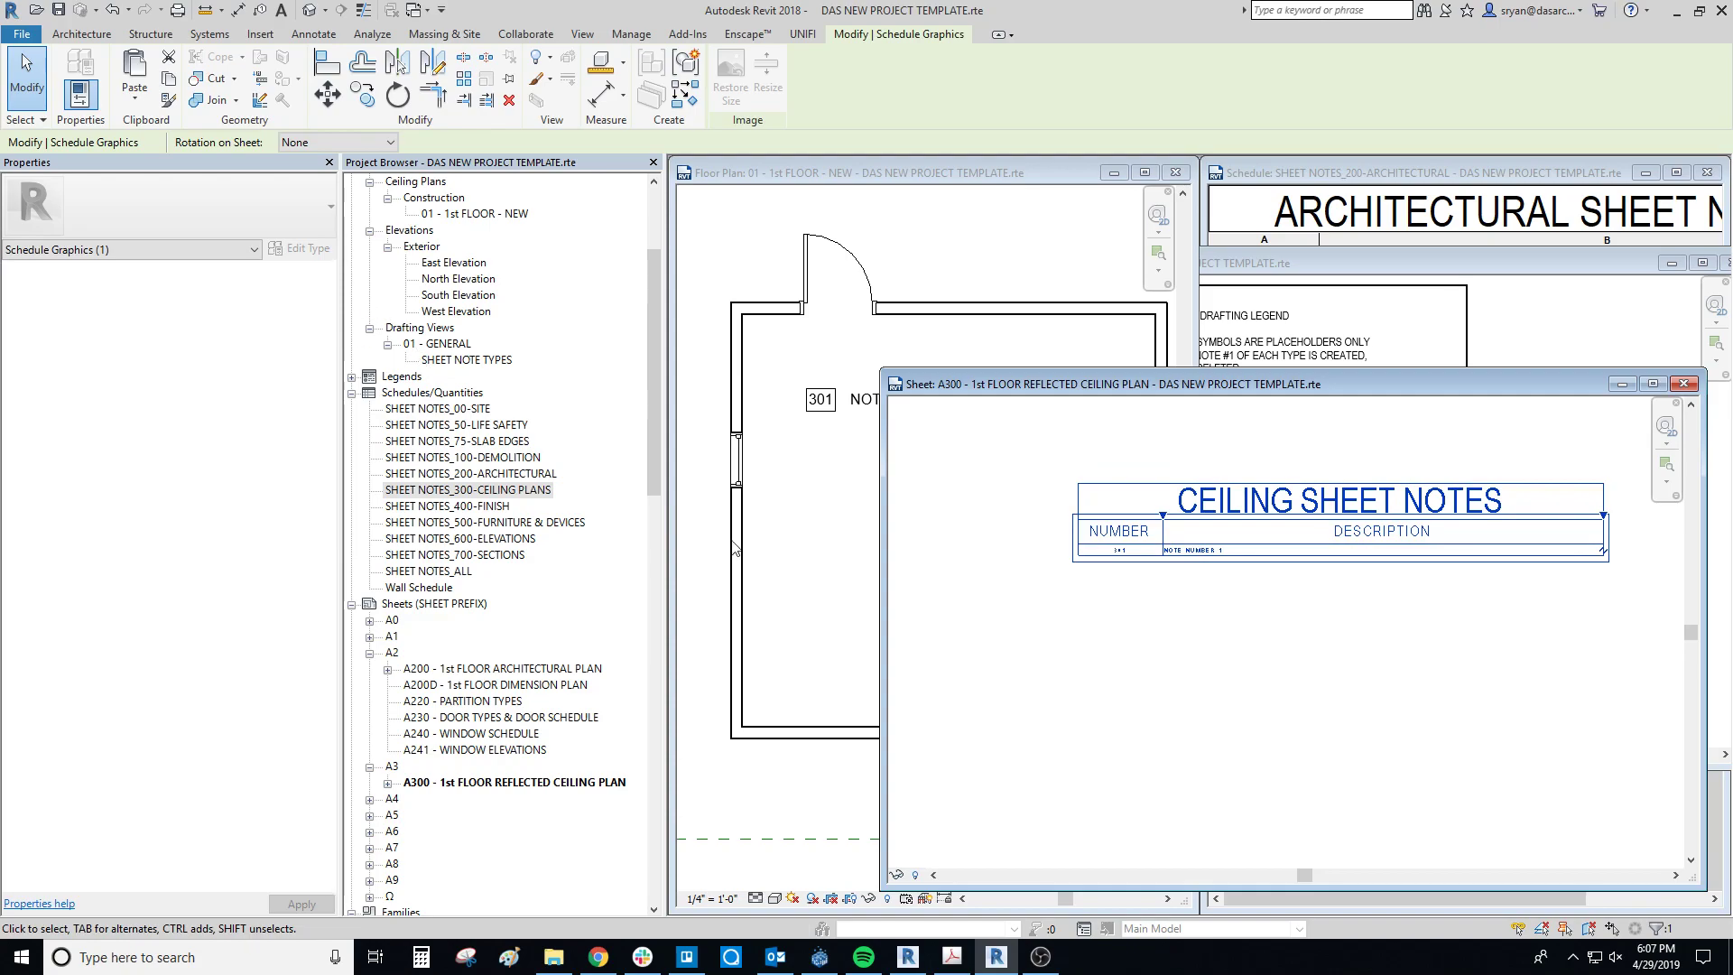
pyautogui.click(1094, 601)
# - Examine the SCHEDULE_SHEET NOTES view template assigned to the SHEET NOTES_200-ARCHITECTURAL schedule, including its appearance settings, without changing it
pyautogui.click(1577, 309)
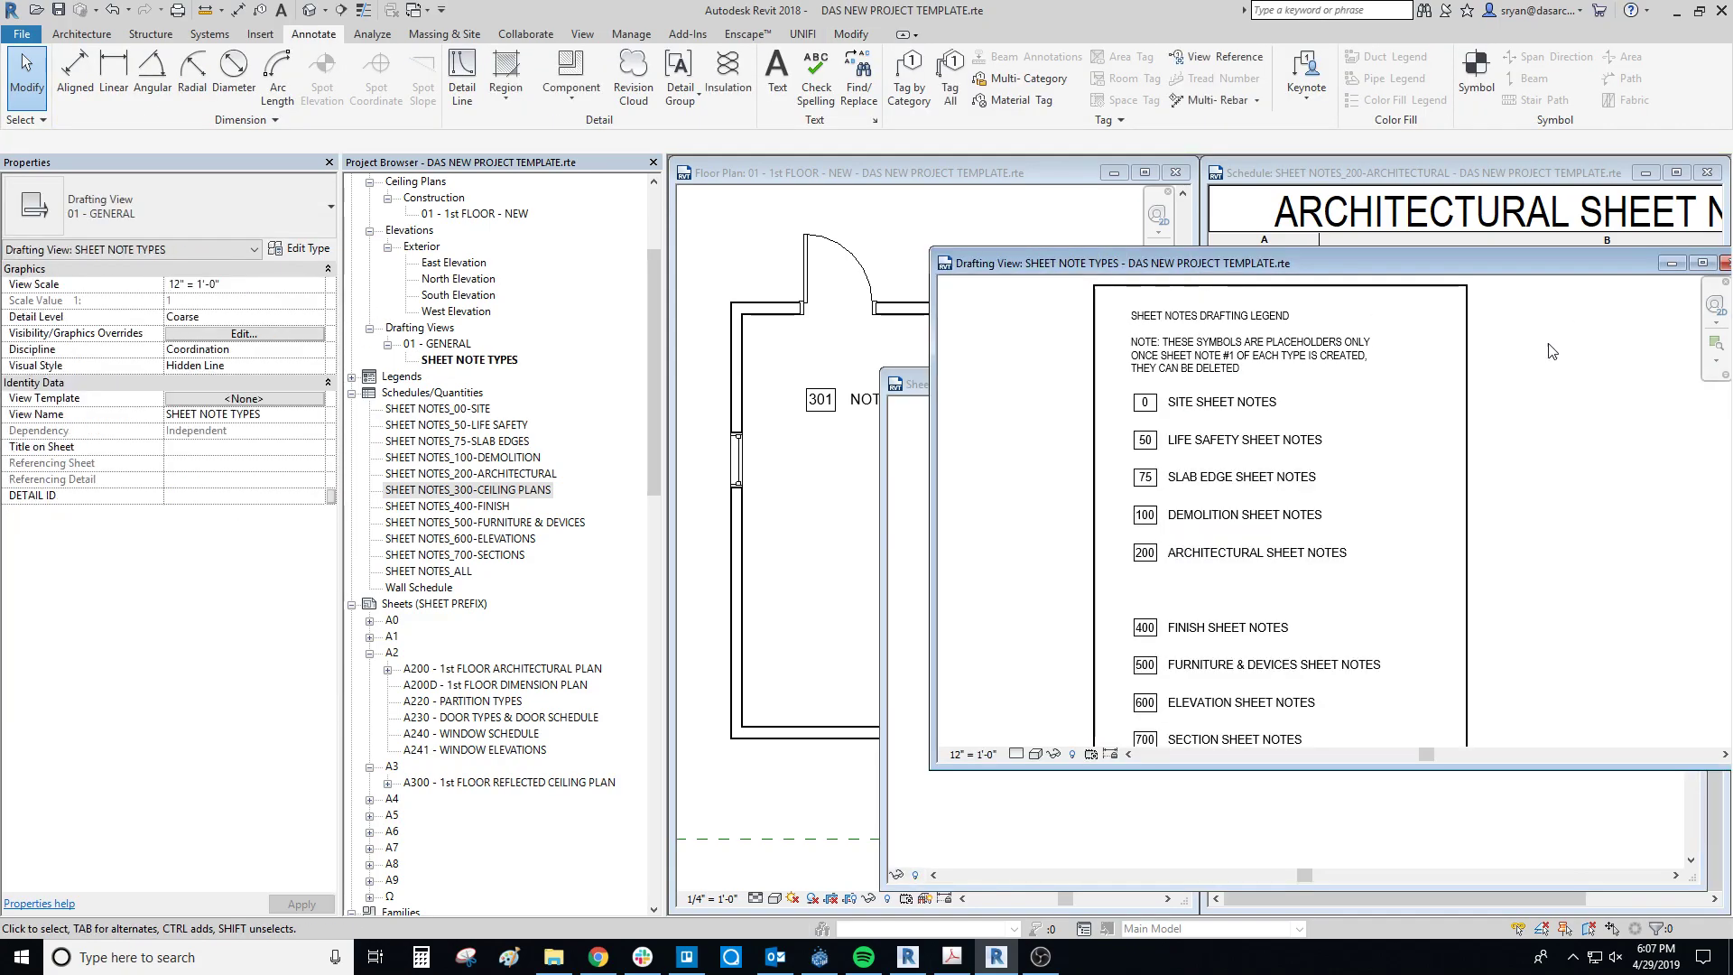
pyautogui.click(1498, 233)
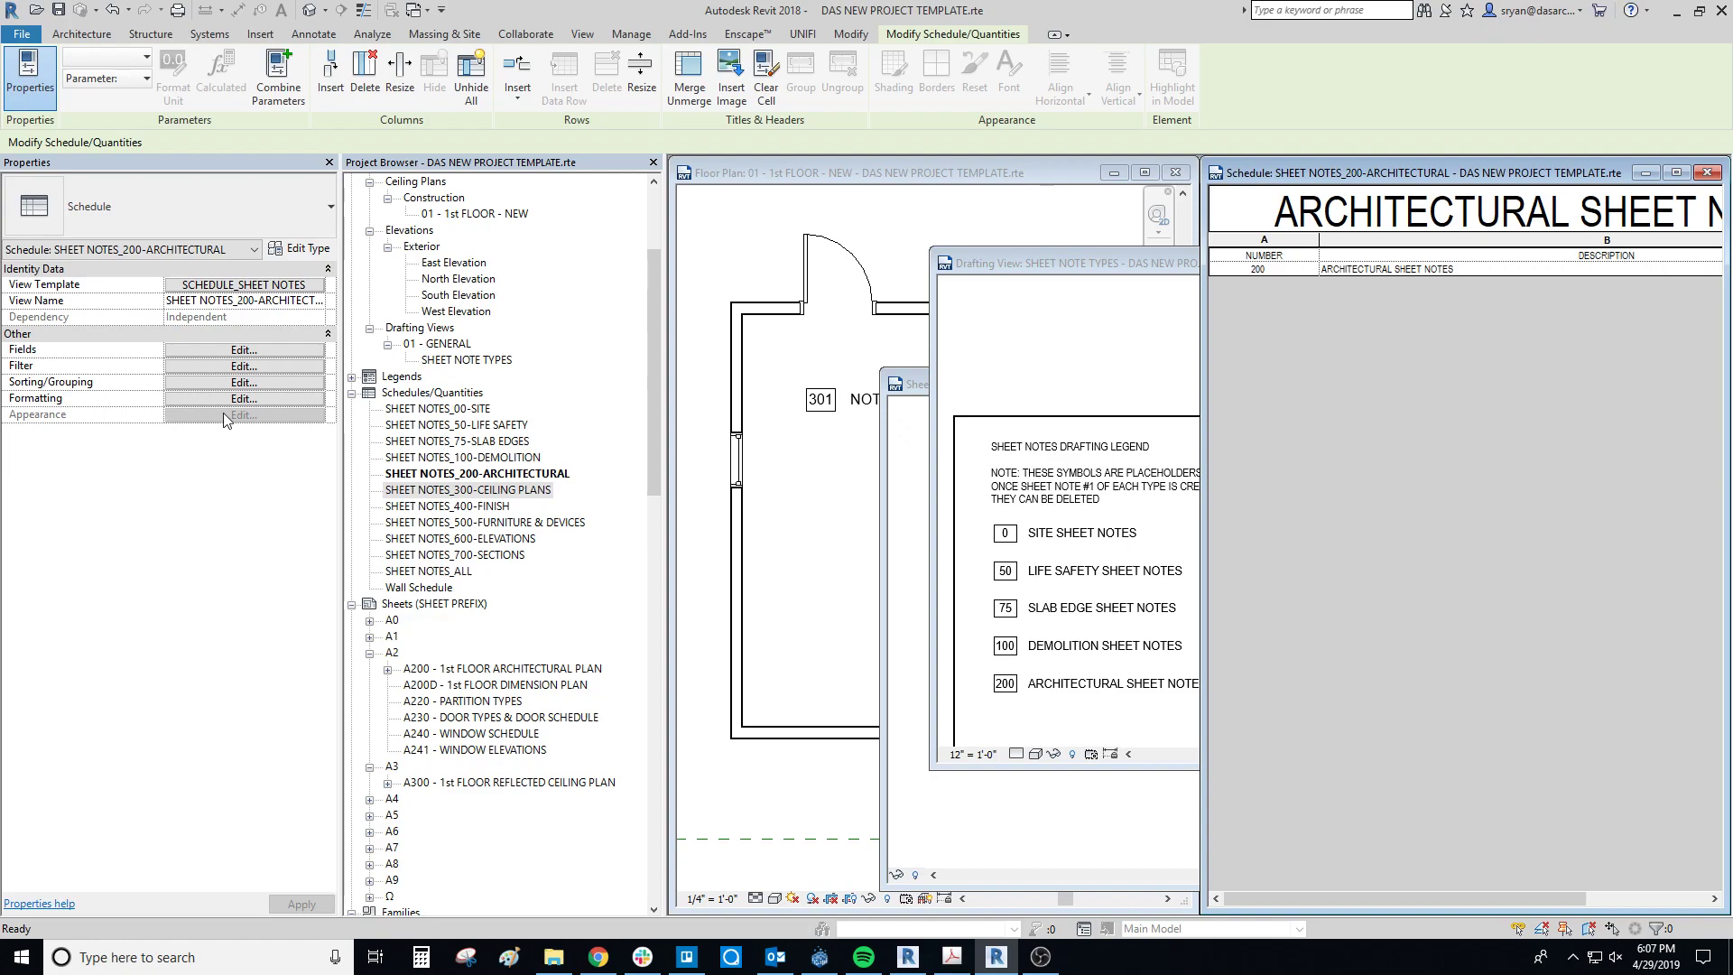
pyautogui.click(1387, 340)
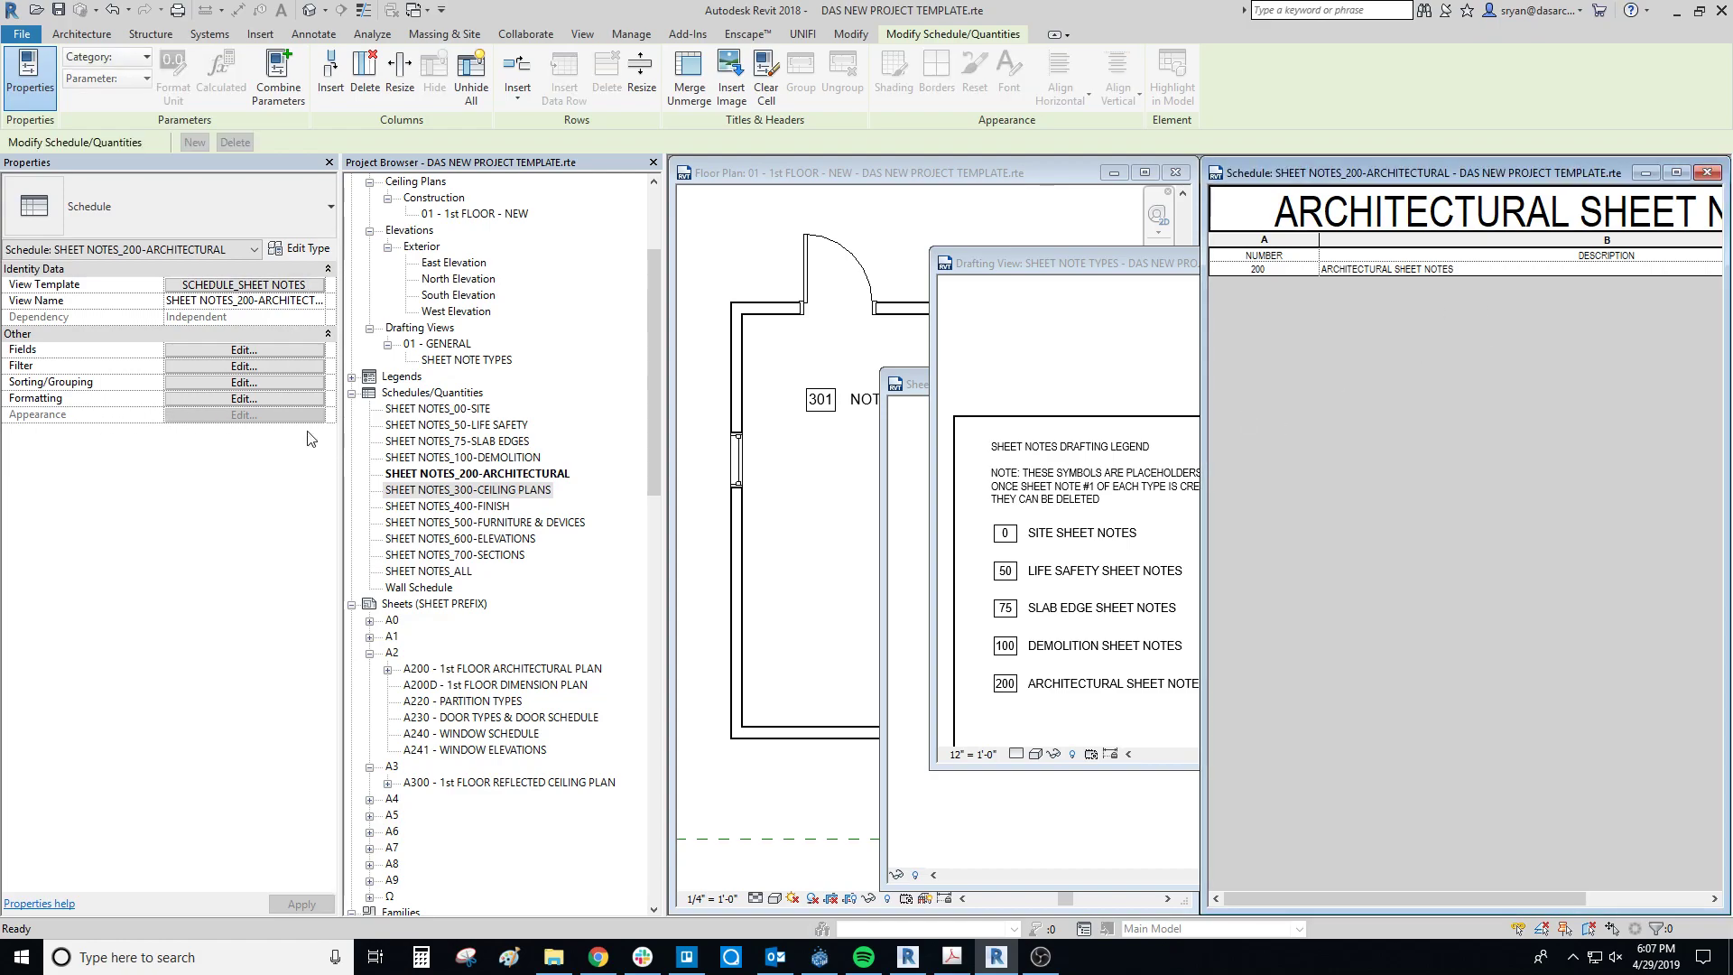
pyautogui.click(293, 429)
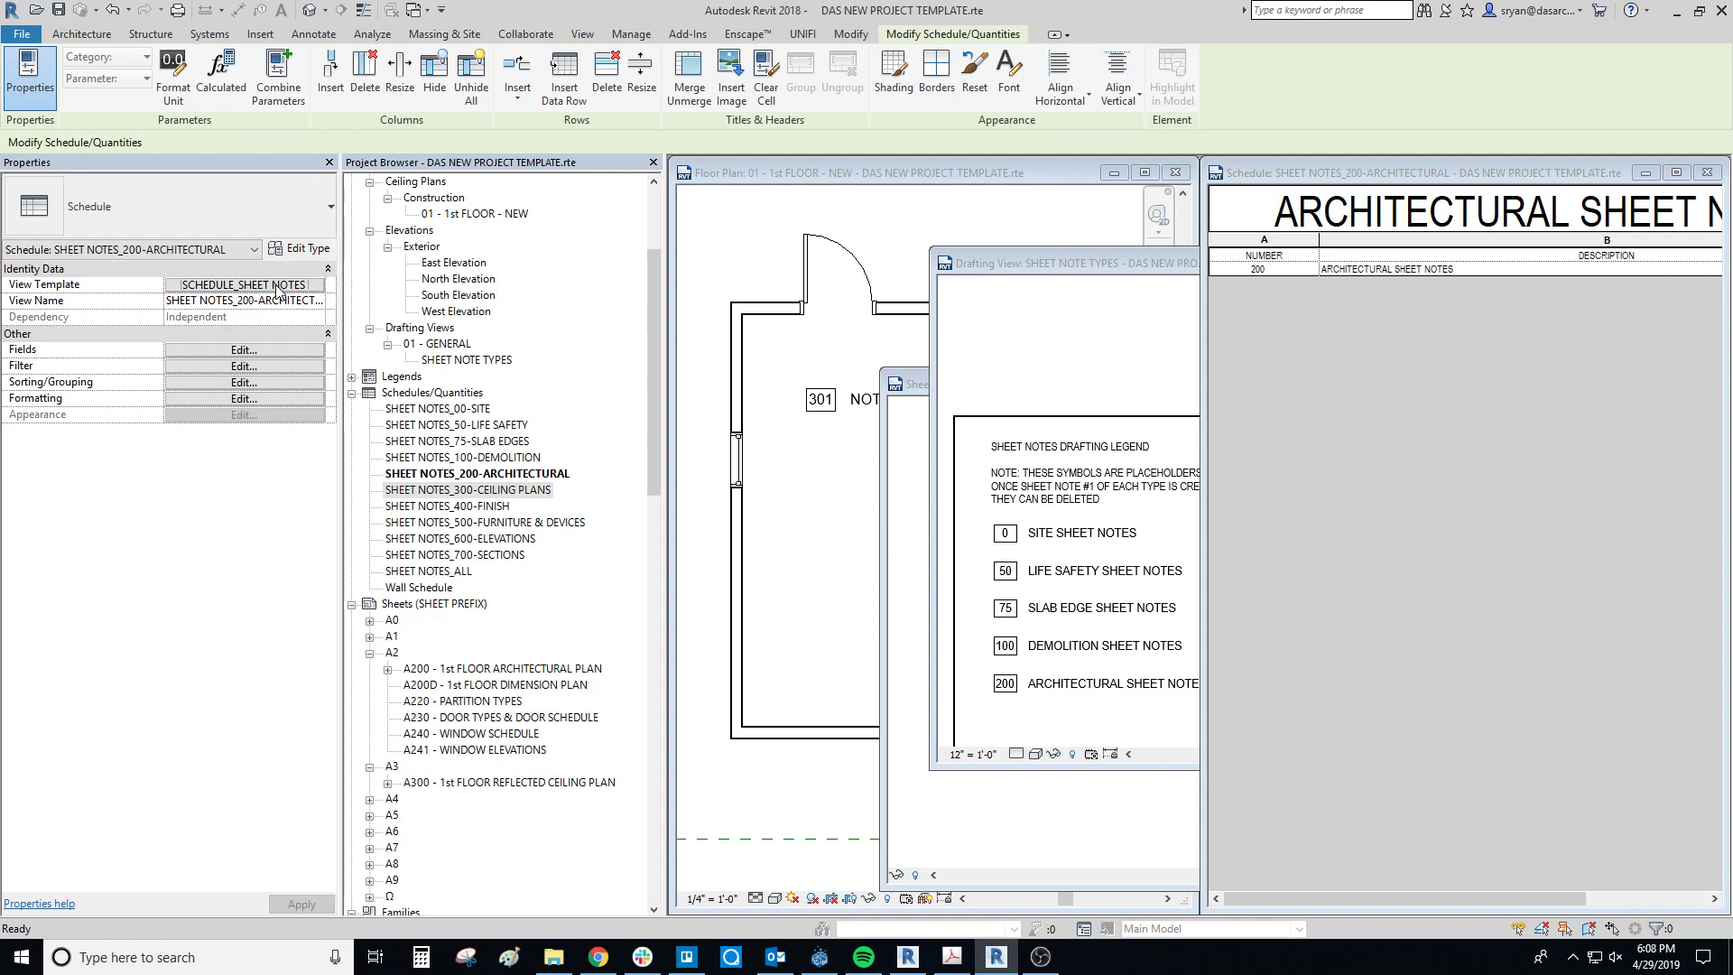
pyautogui.click(1442, 309)
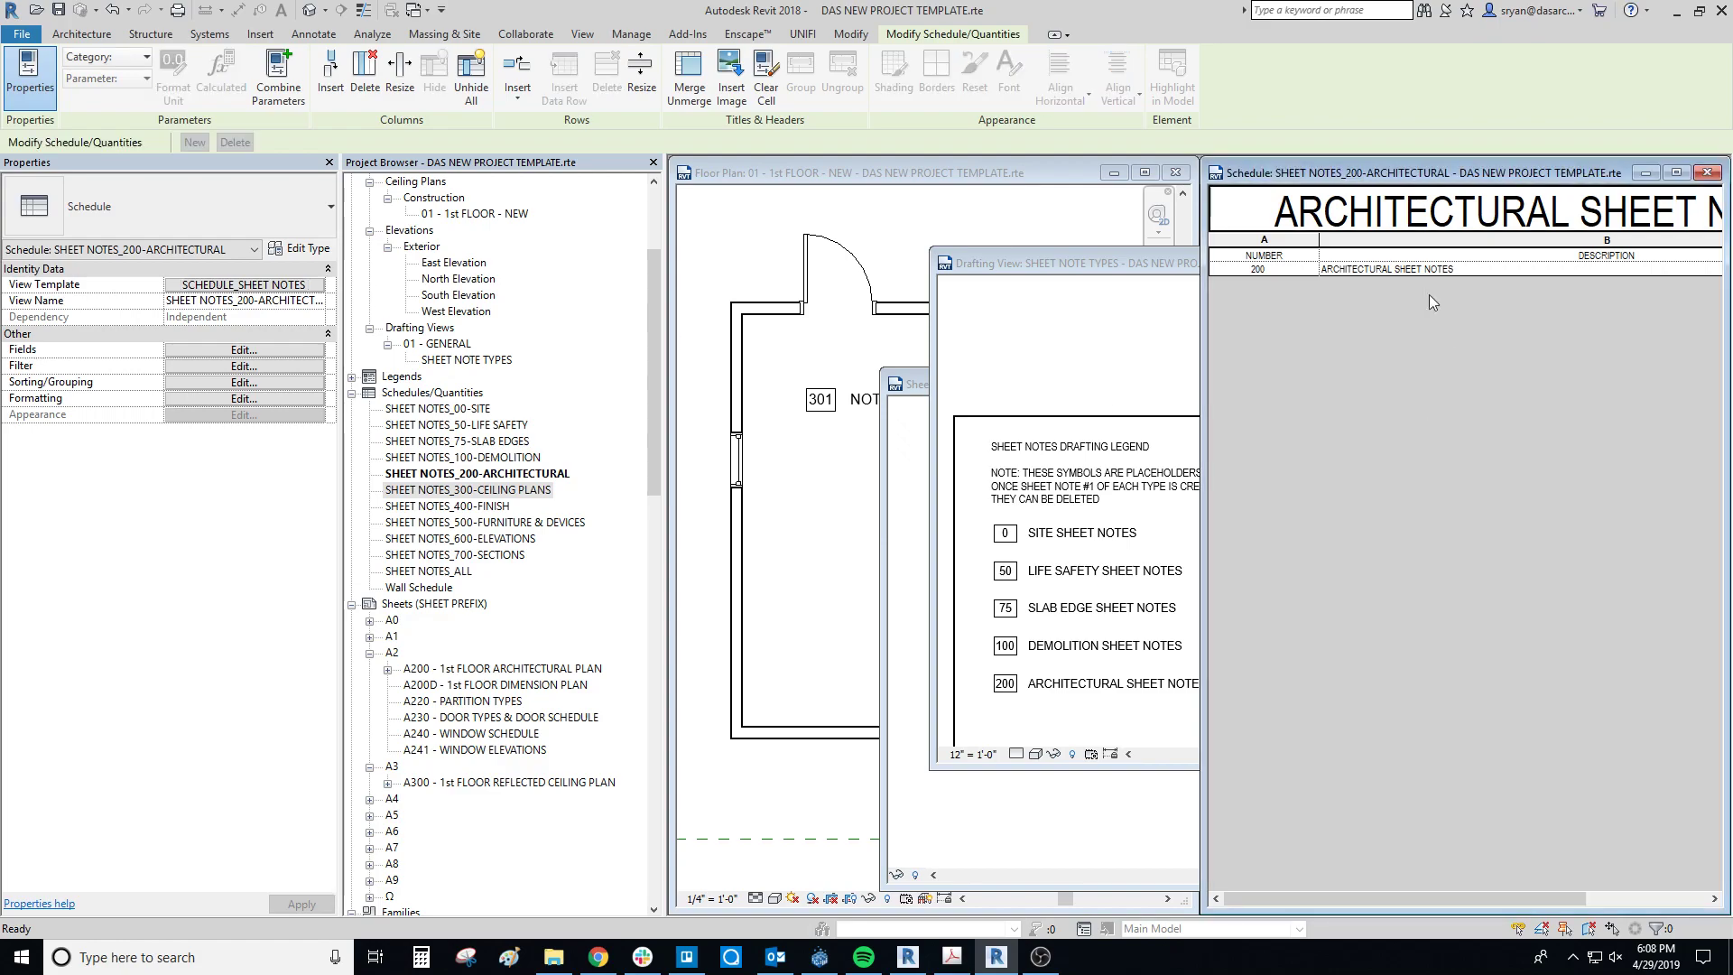
pyautogui.click(252, 287)
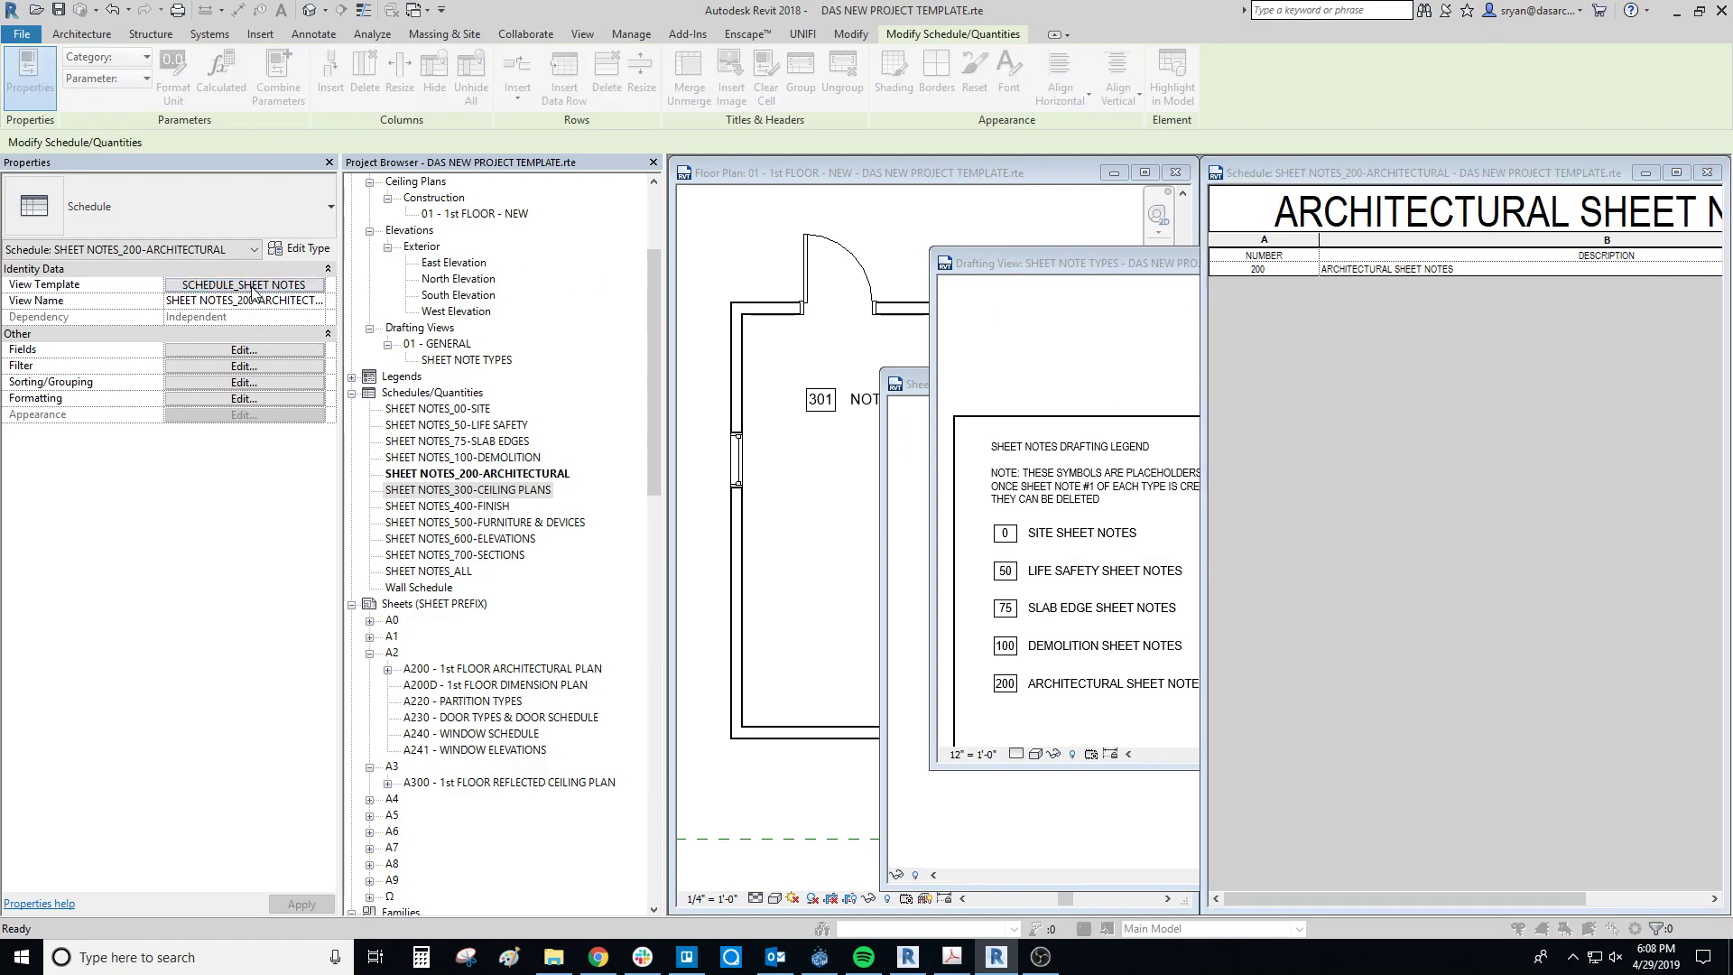
pyautogui.click(1152, 225)
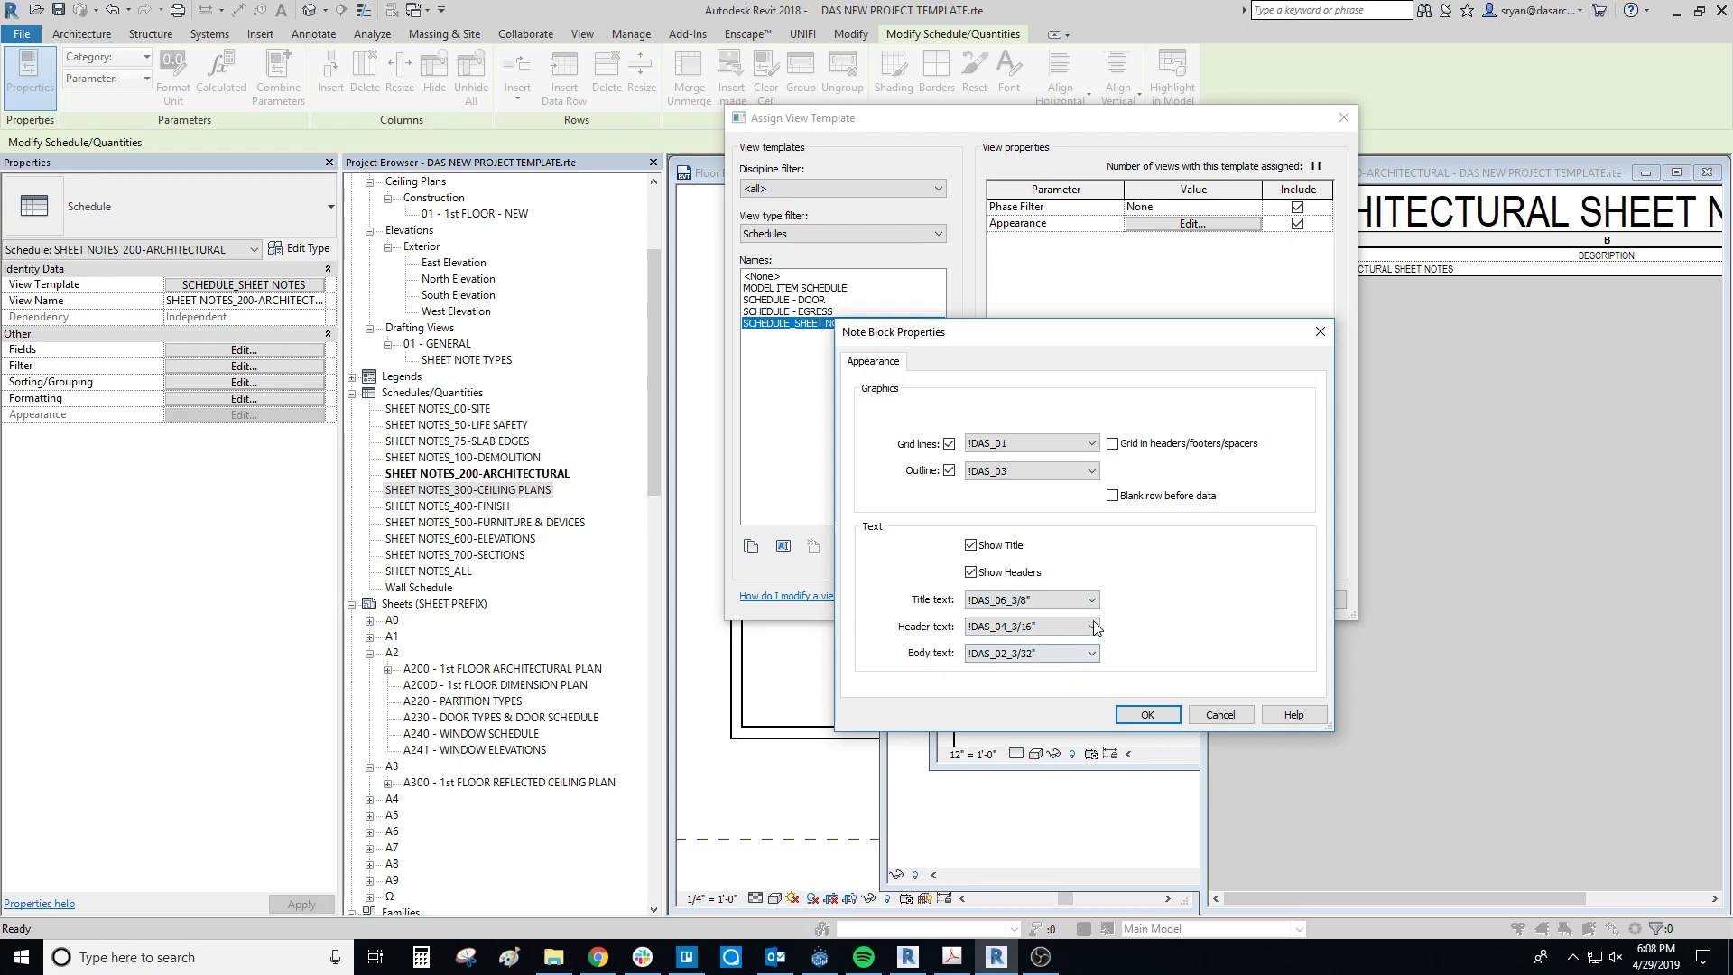
pyautogui.click(1147, 714)
pyautogui.moveTo(932, 118); pyautogui.dragTo(777, 118)
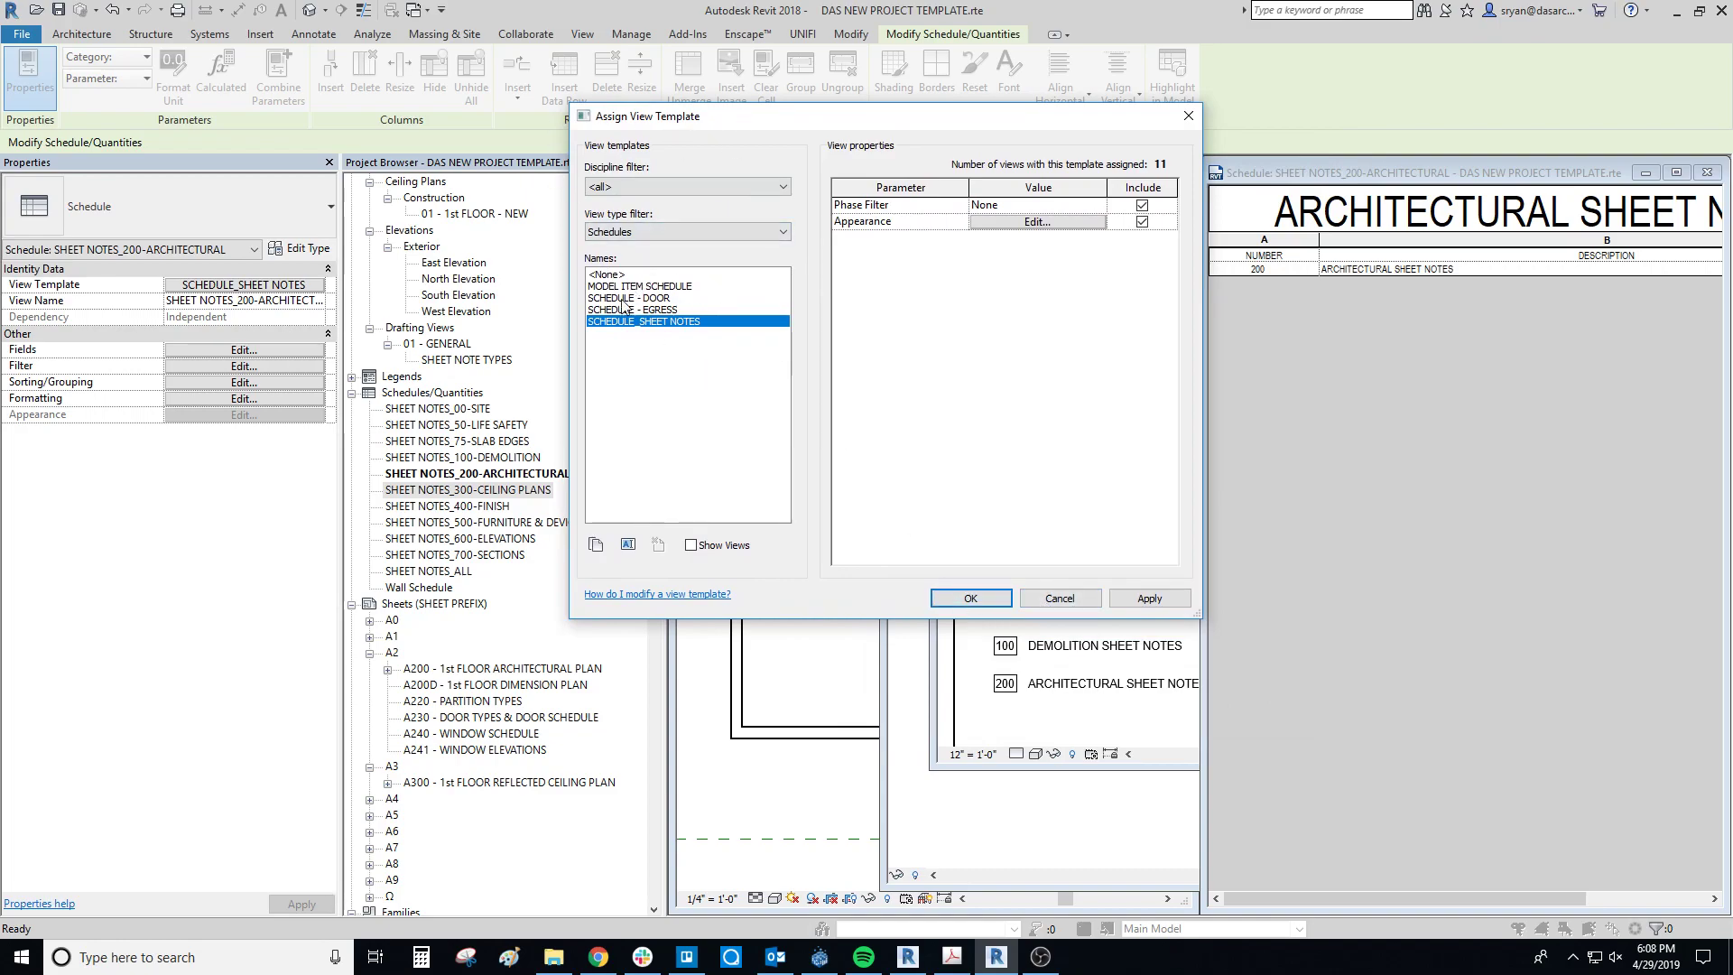
pyautogui.click(958, 600)
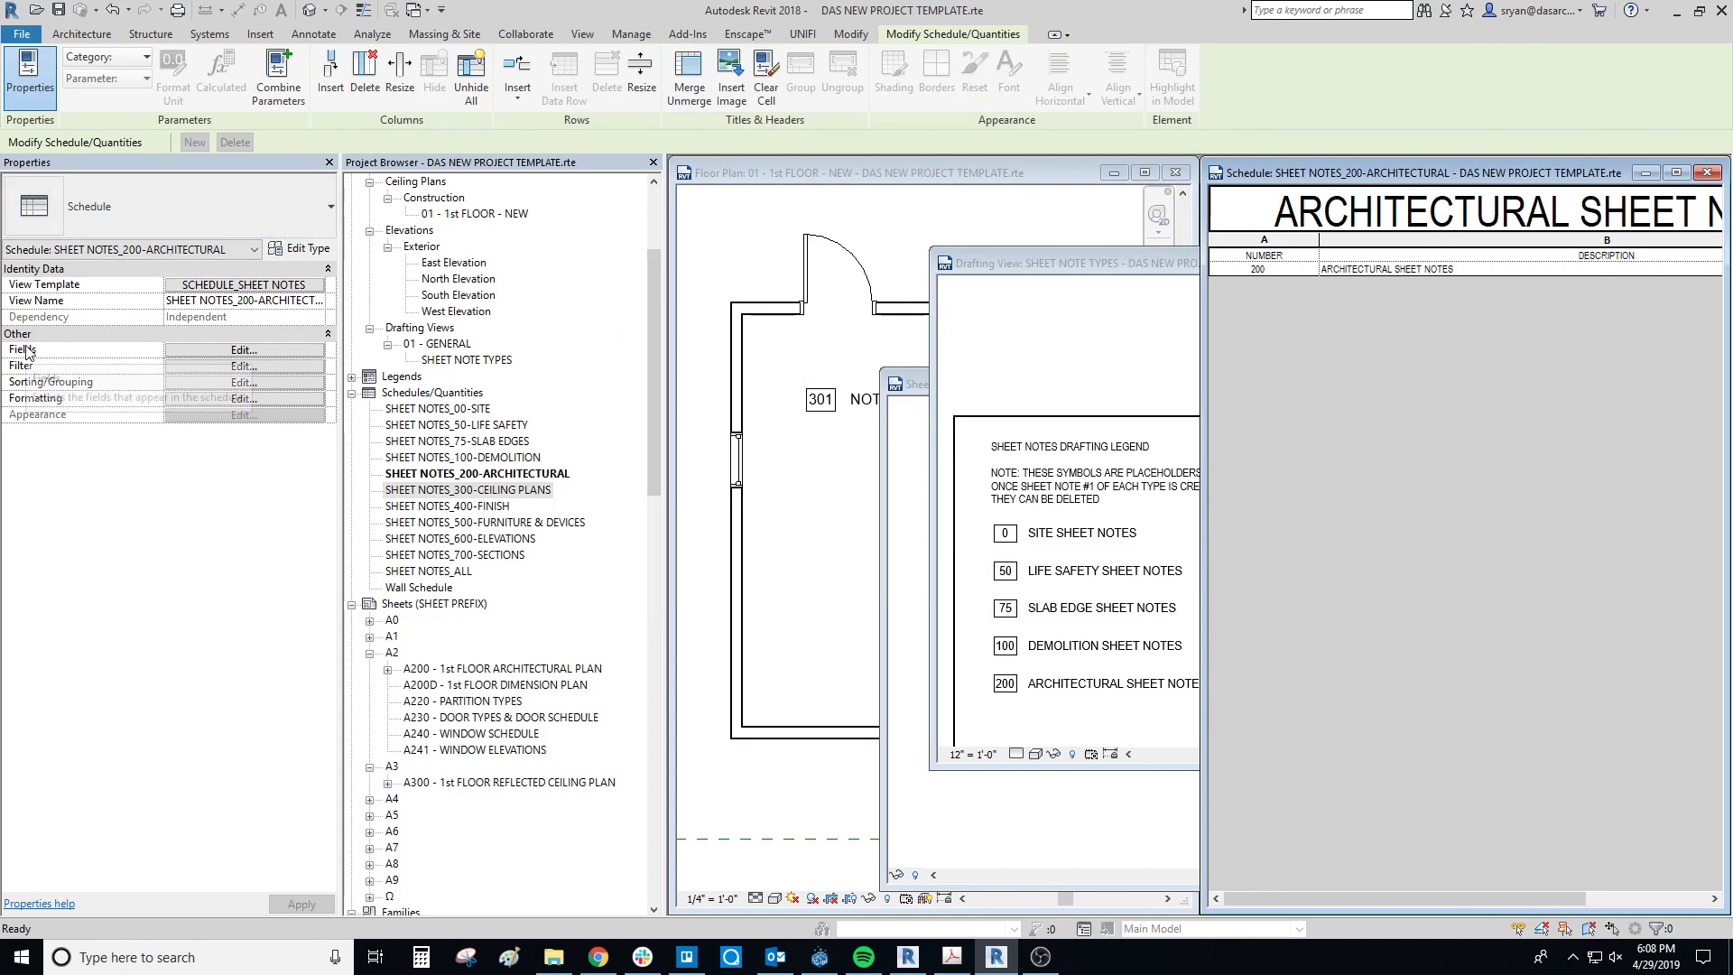
pyautogui.click(233, 285)
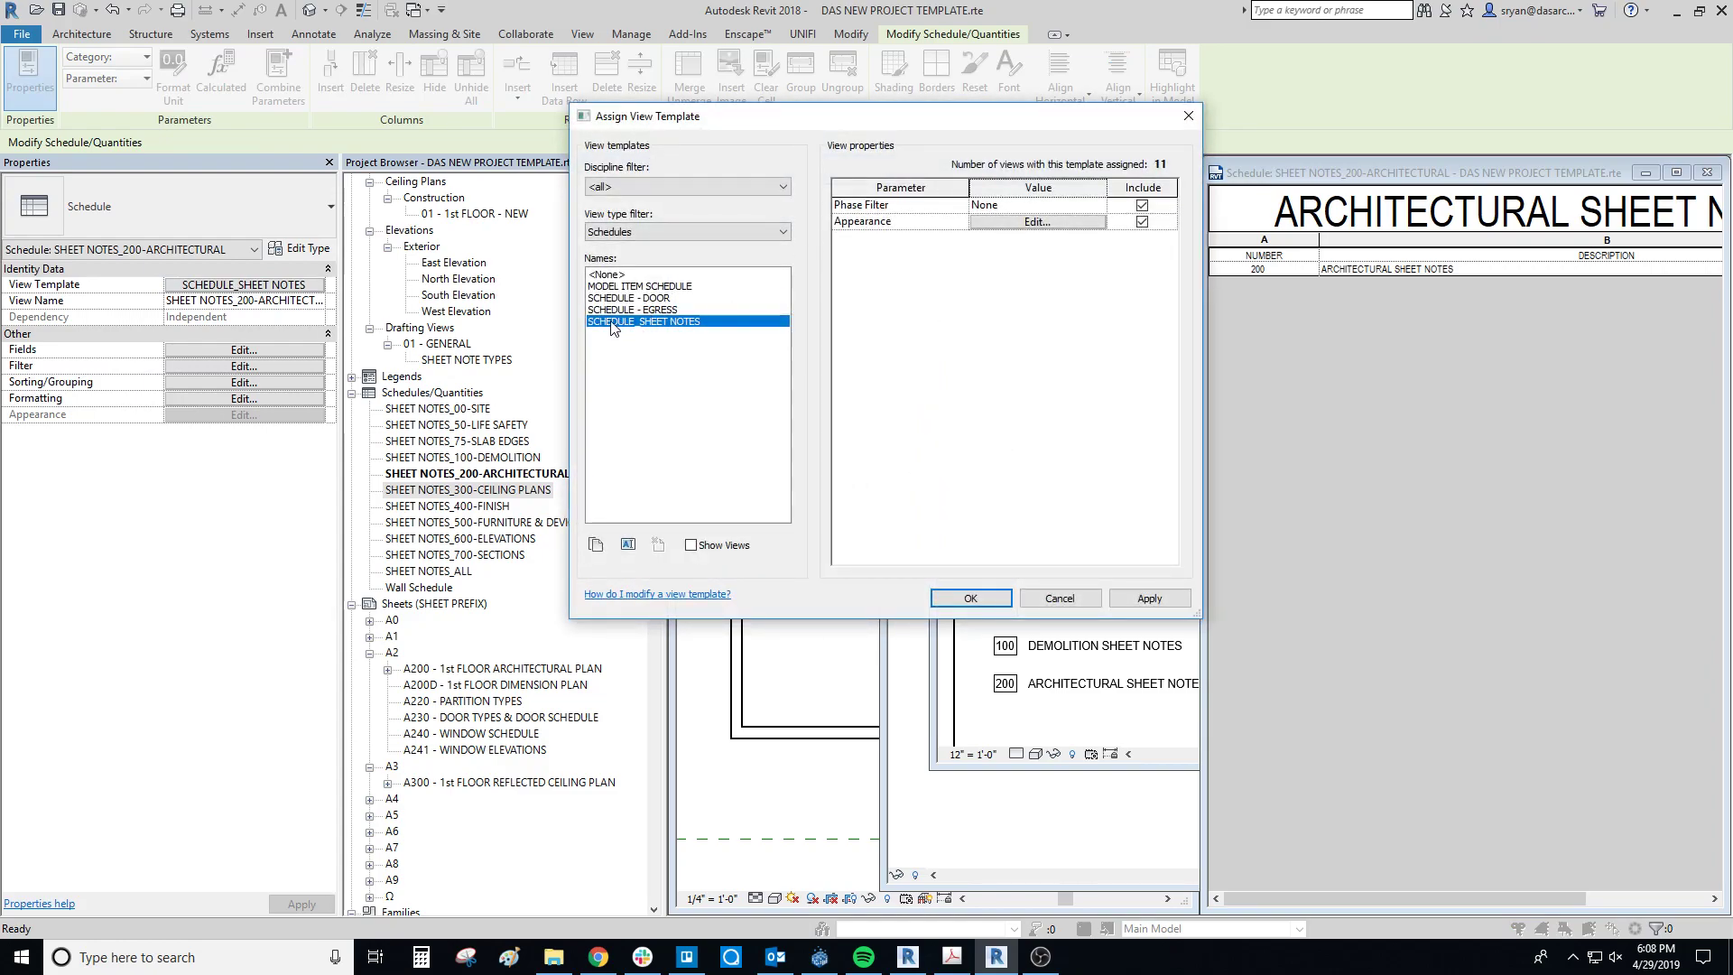
pyautogui.click(1004, 596)
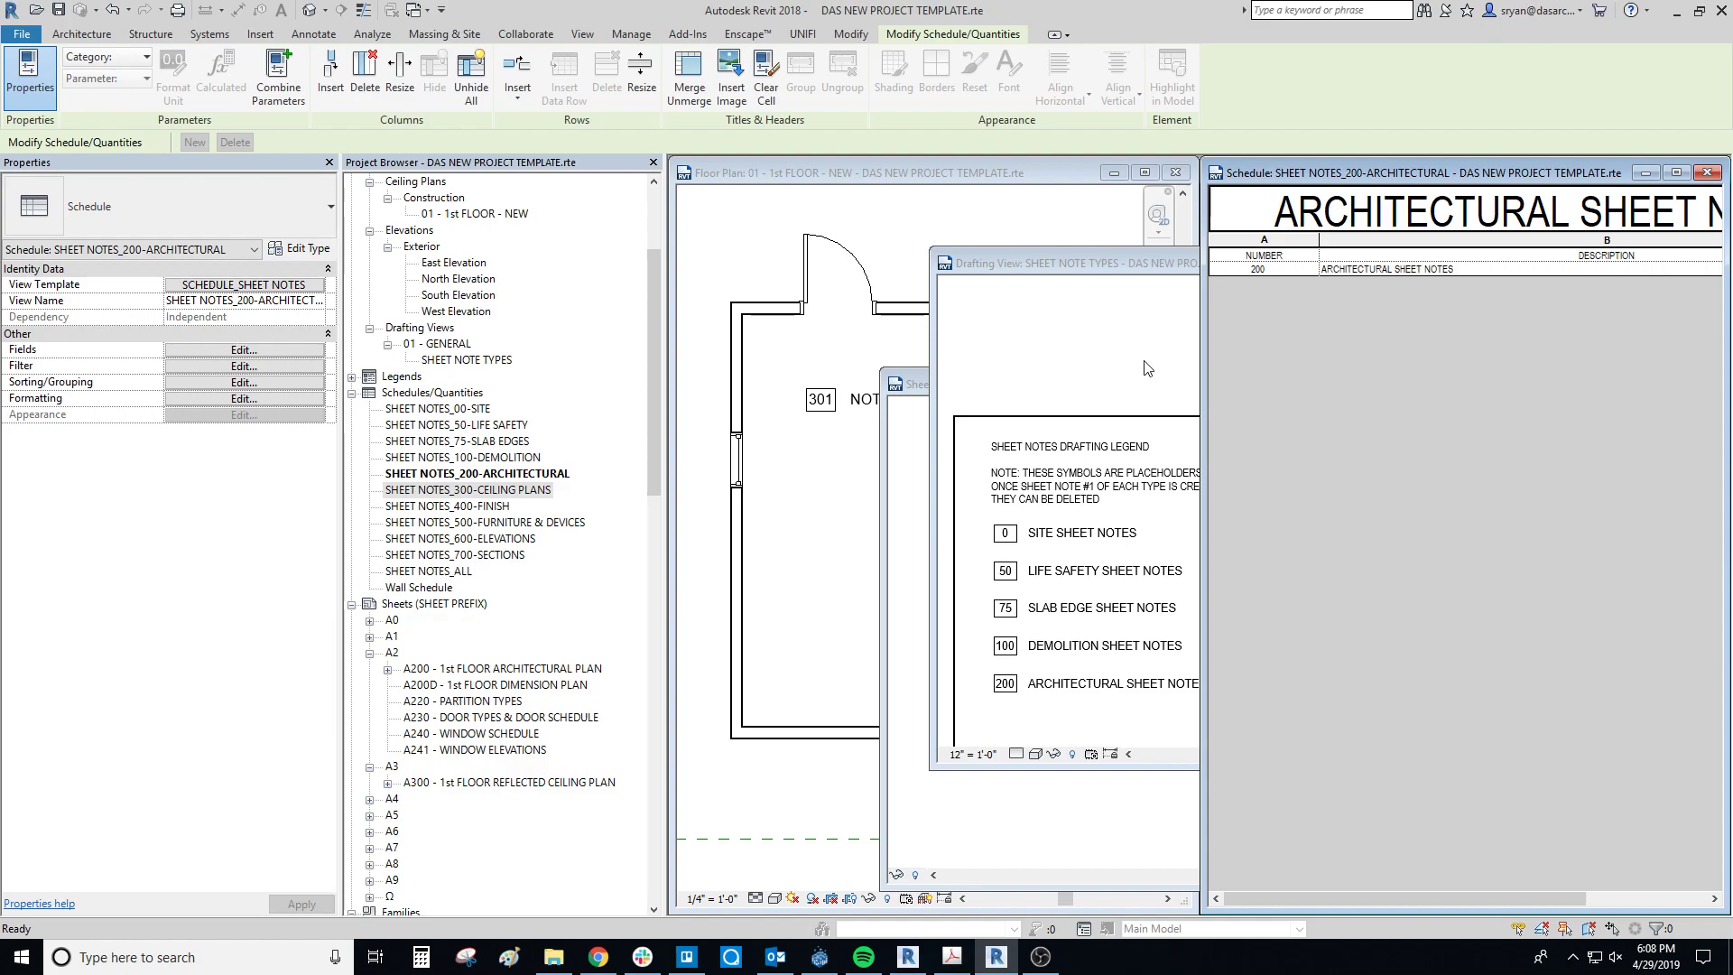
# - Bring the SHEET NOTE TYPES drafting view to the front and frame its placeholder legend
pyautogui.moveTo(1089, 262); pyautogui.dragTo(993, 247)
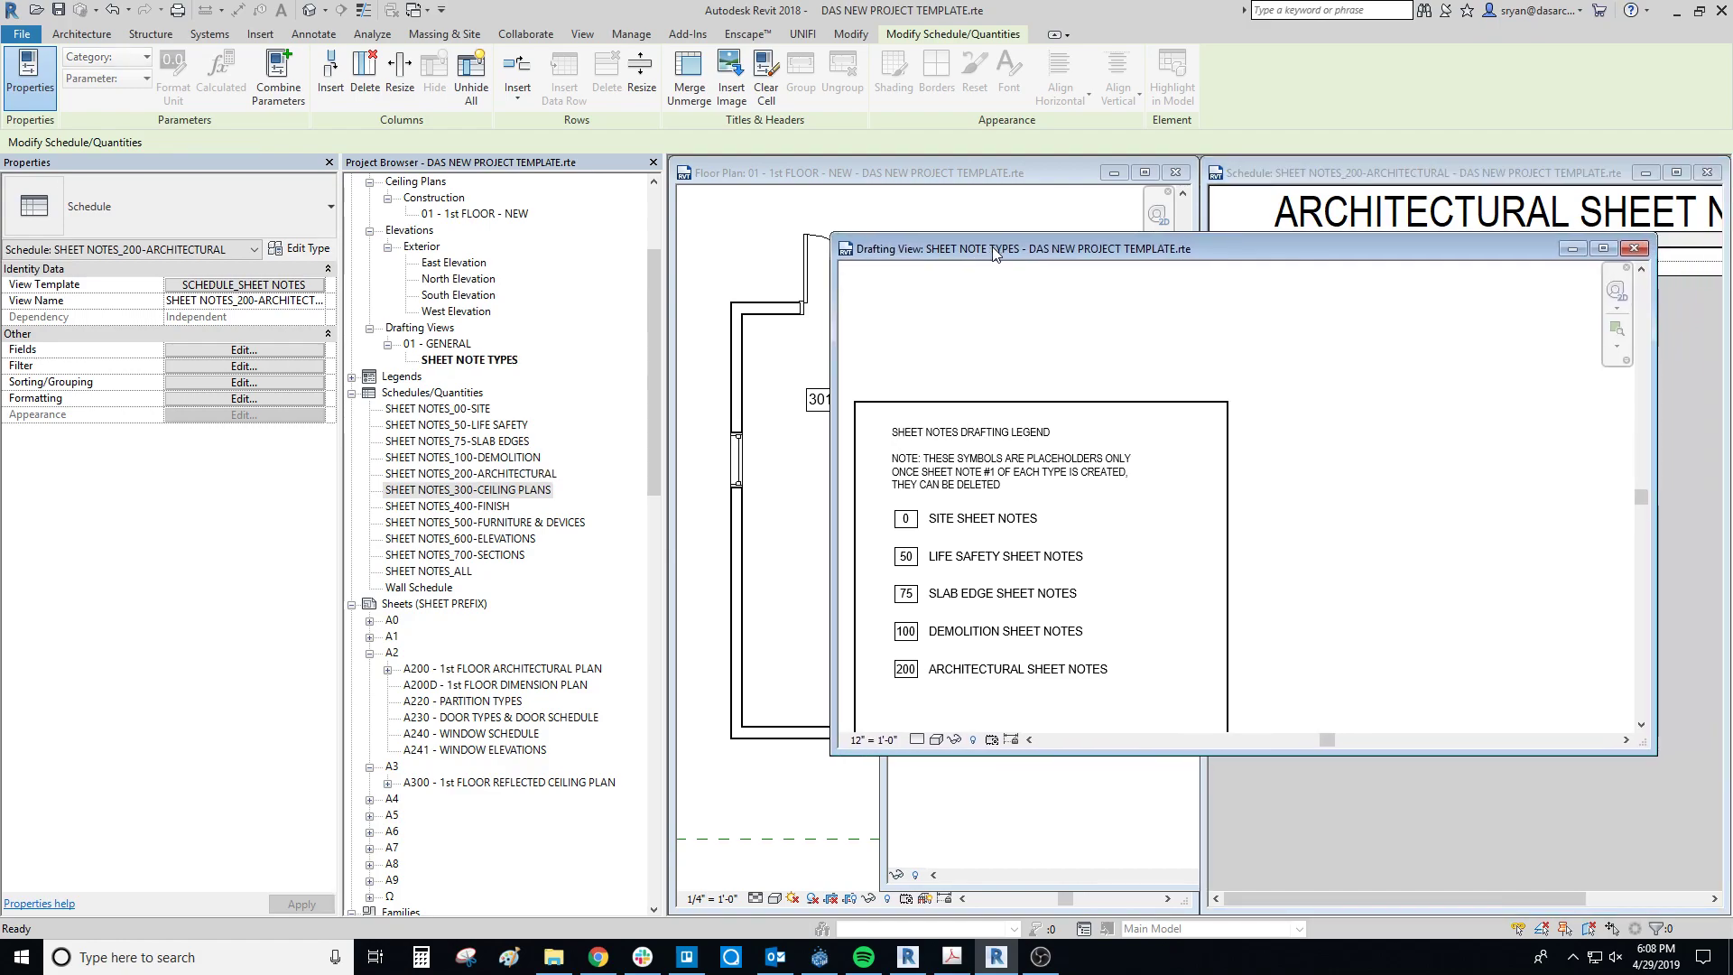
pyautogui.scroll(-5, 1396, 468)
pyautogui.scroll(2, 1218, 567)
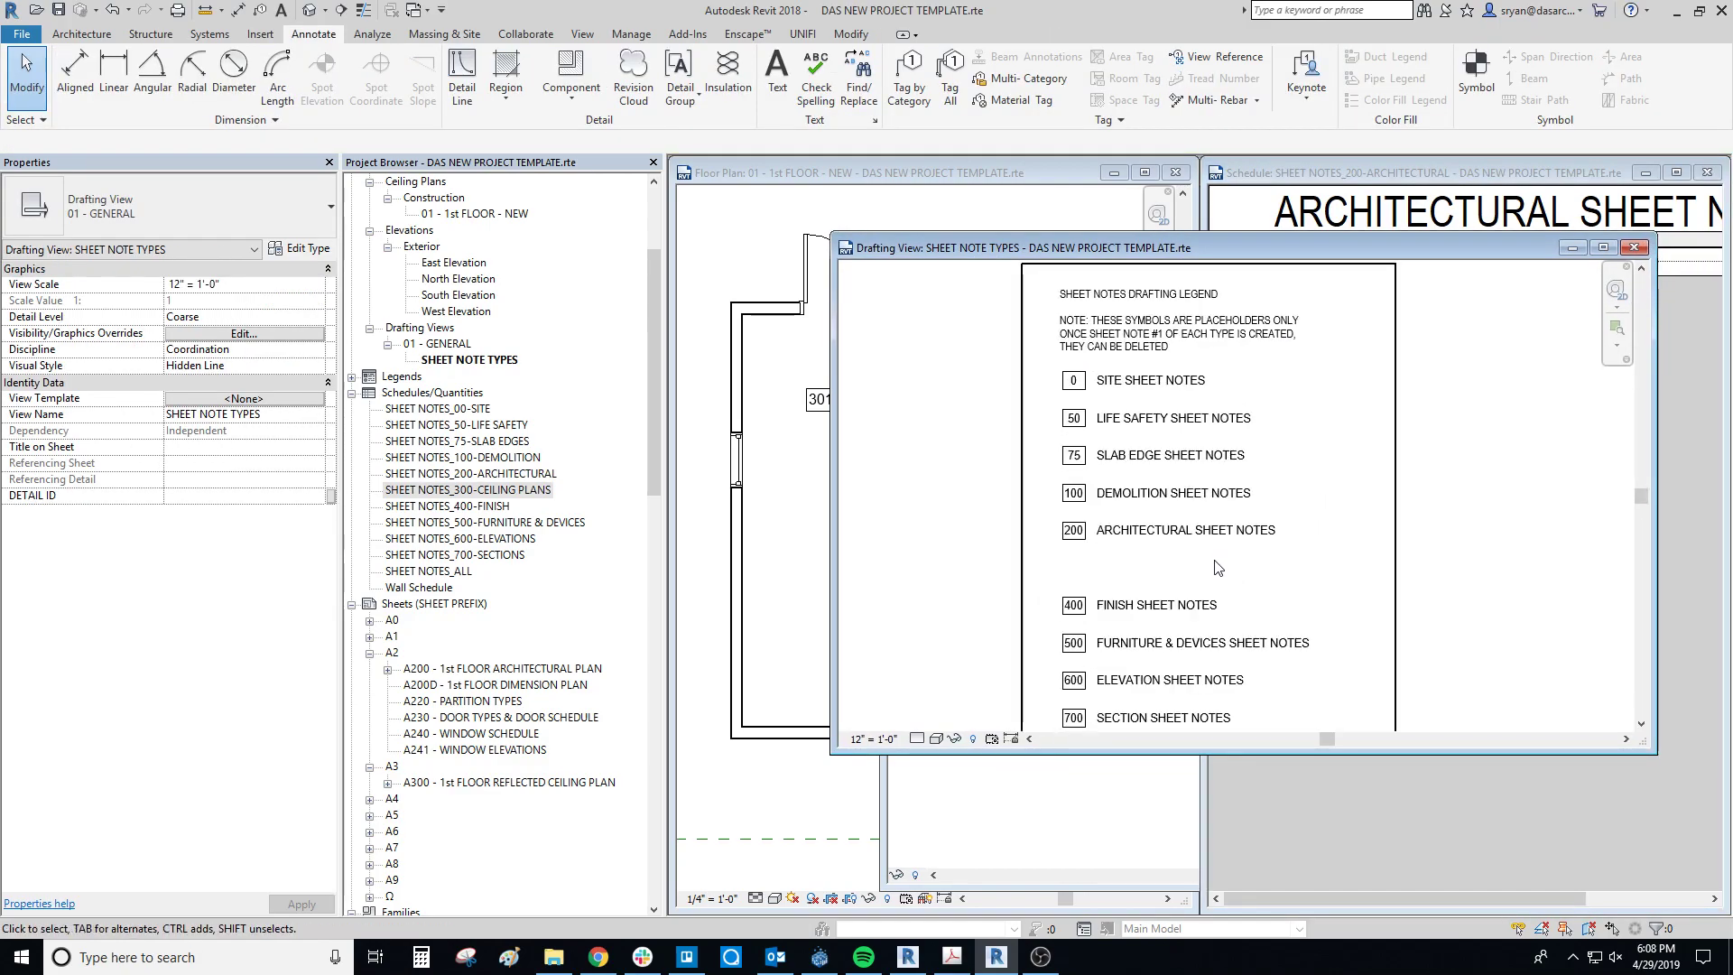